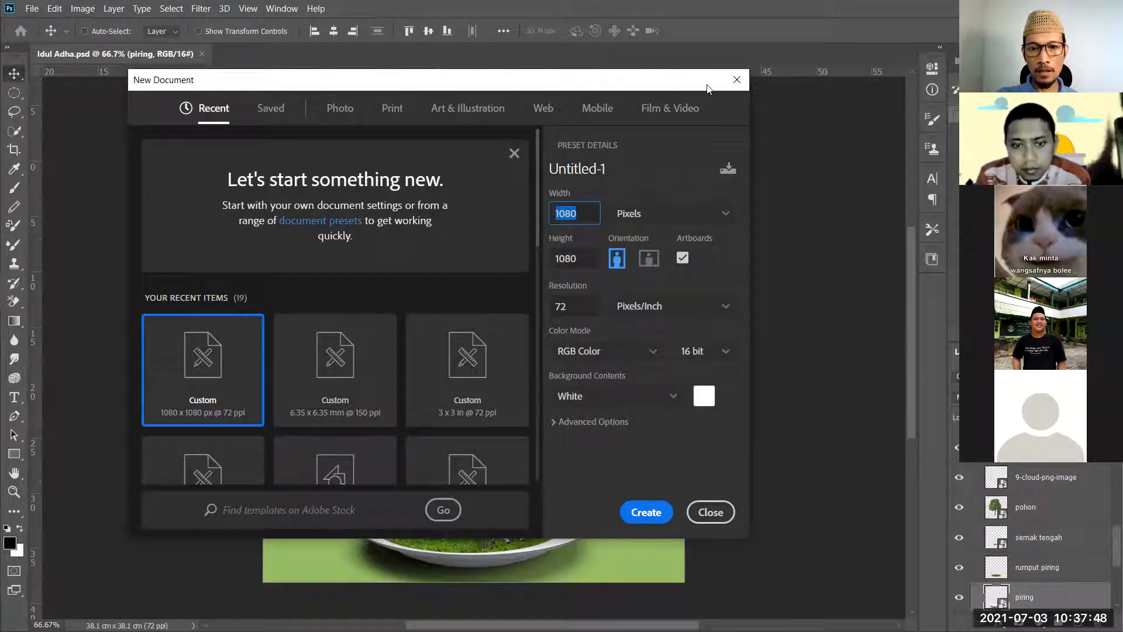
- Try centimetres as the size unit for the new document, and switch the unit back to pixels
{"action": "left_click_drag", "start_coordinate": [707, 88], "coordinate": [939, 61]}
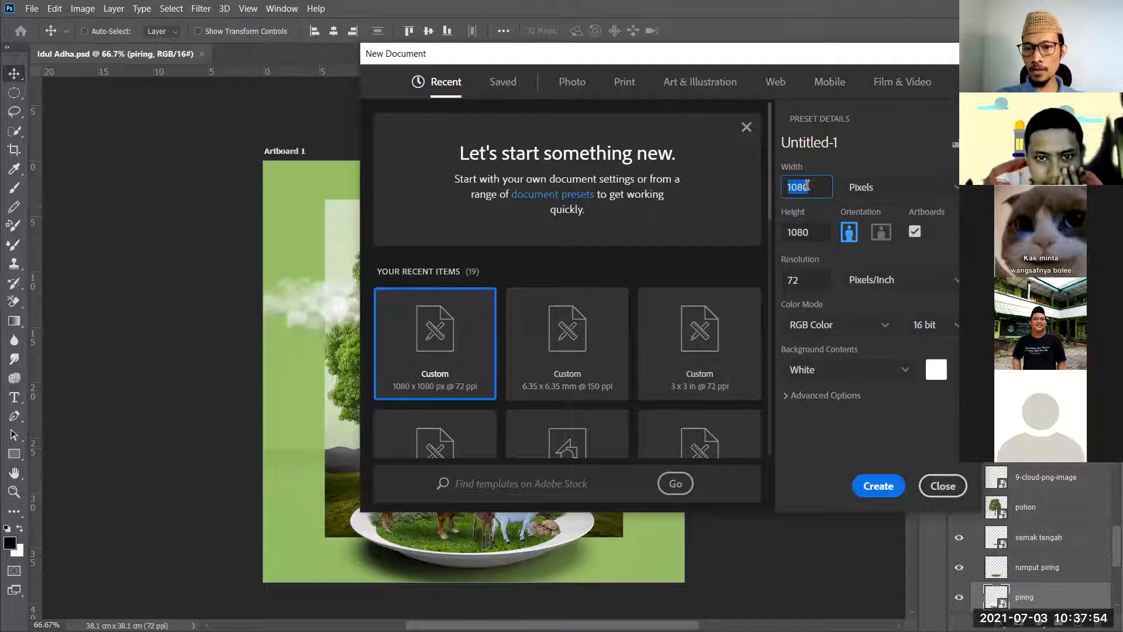
{"action": "left_click", "coordinate": [812, 235]}
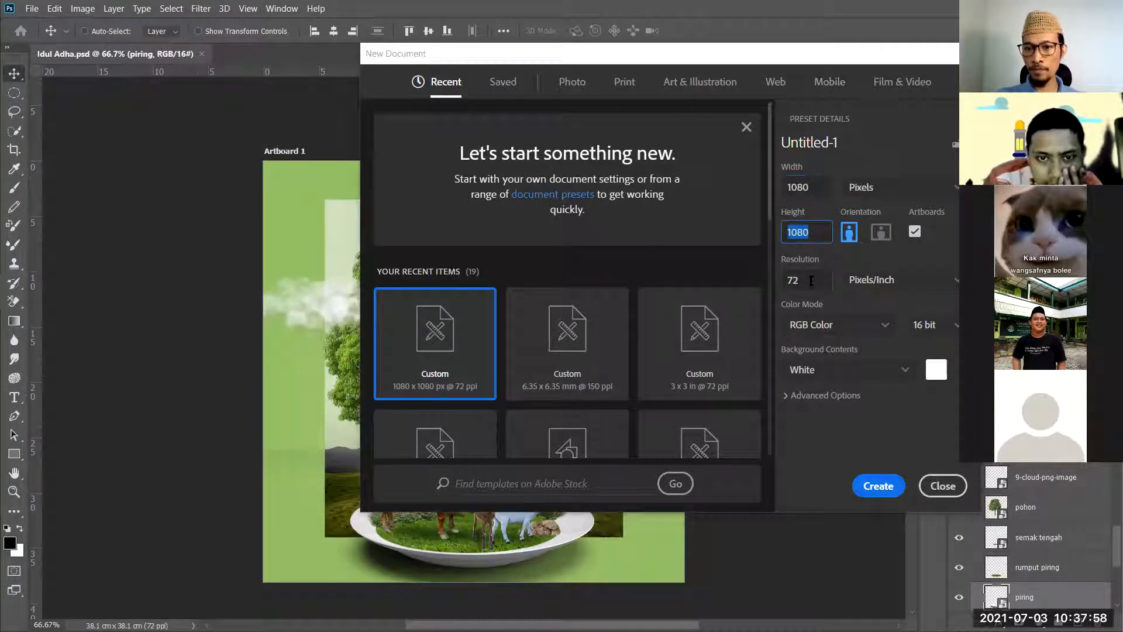
{"action": "left_click", "coordinate": [883, 193]}
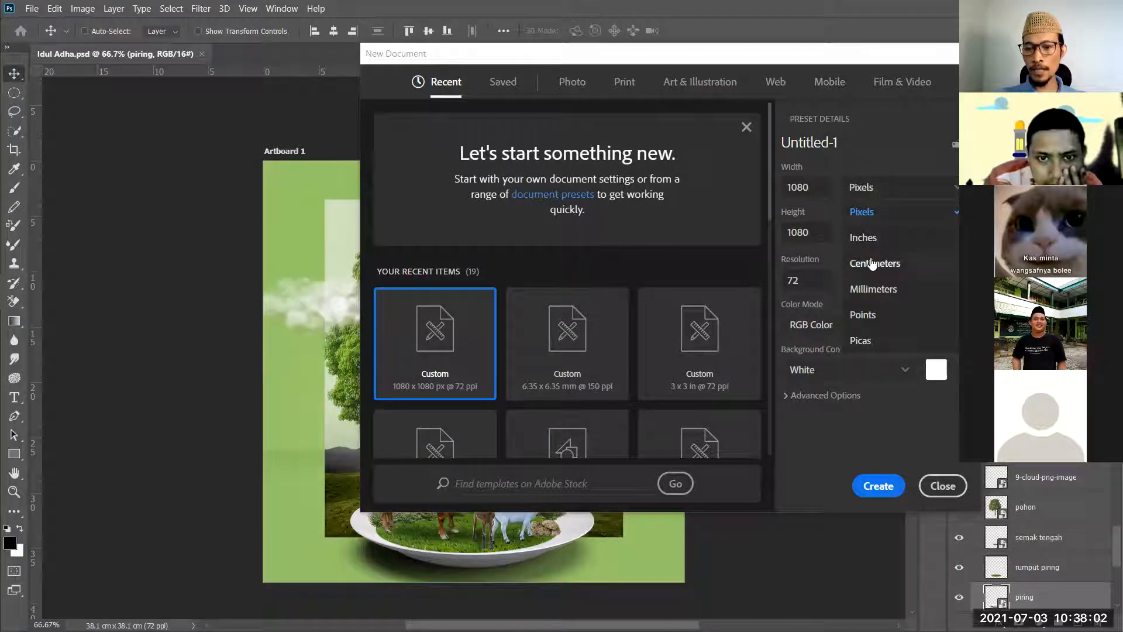
{"action": "left_click", "coordinate": [864, 159]}
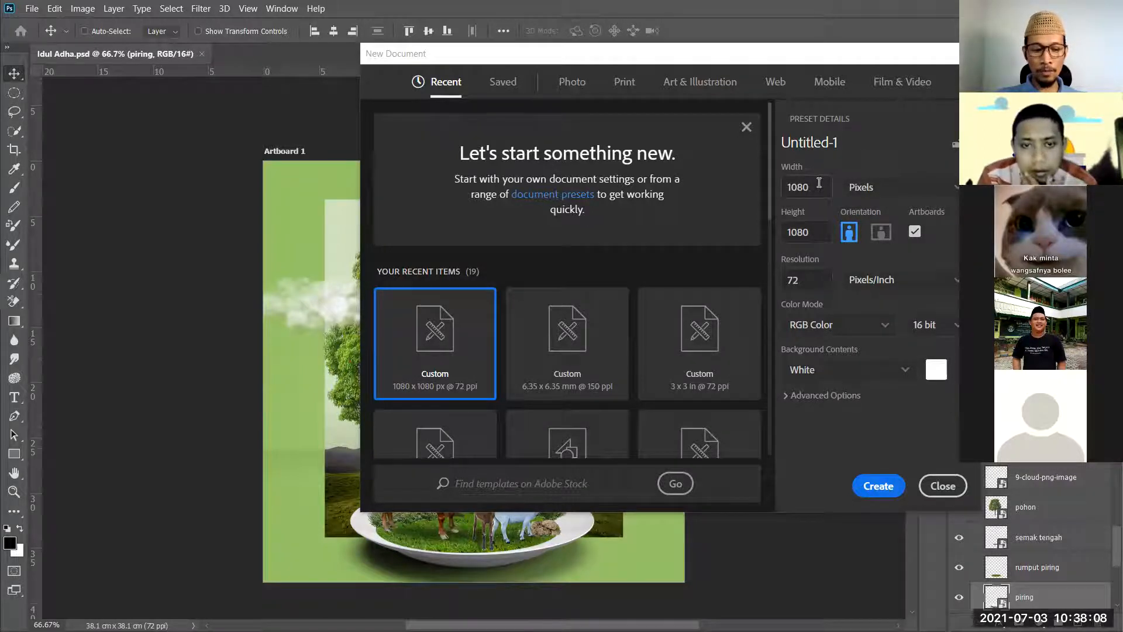
{"action": "left_click", "coordinate": [868, 192]}
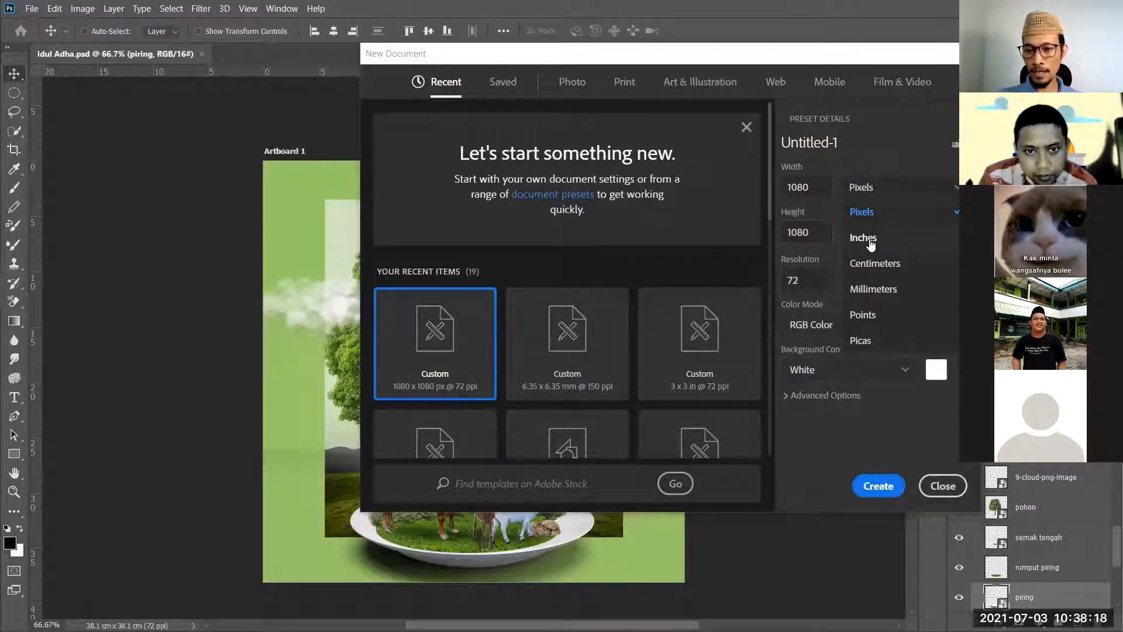
{"action": "left_click", "coordinate": [861, 274]}
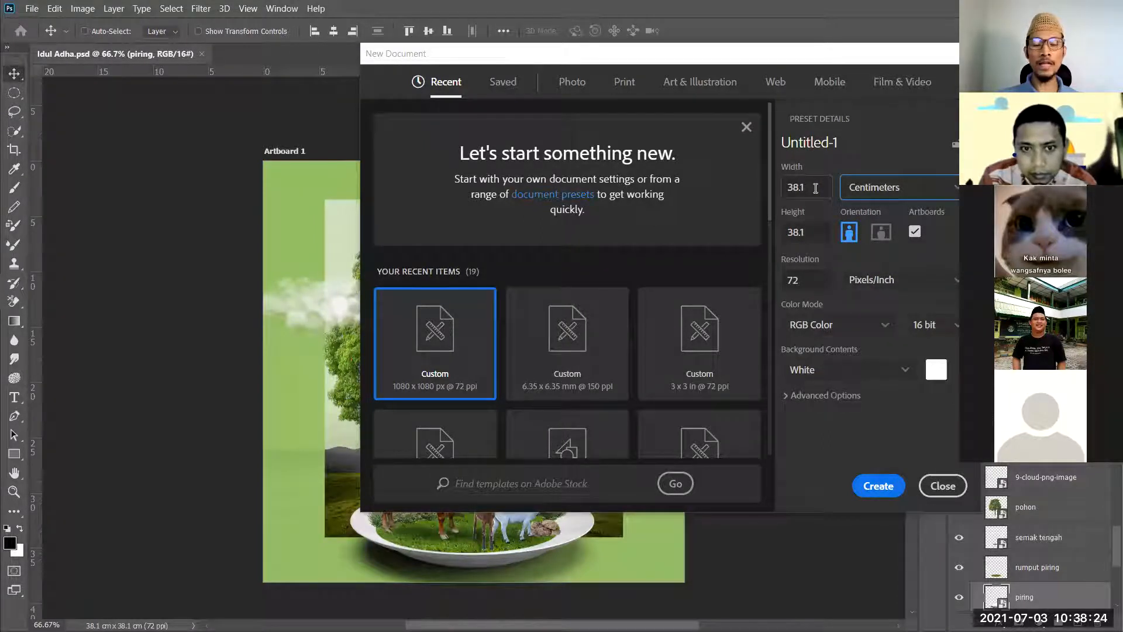
{"action": "left_click", "coordinate": [851, 188]}
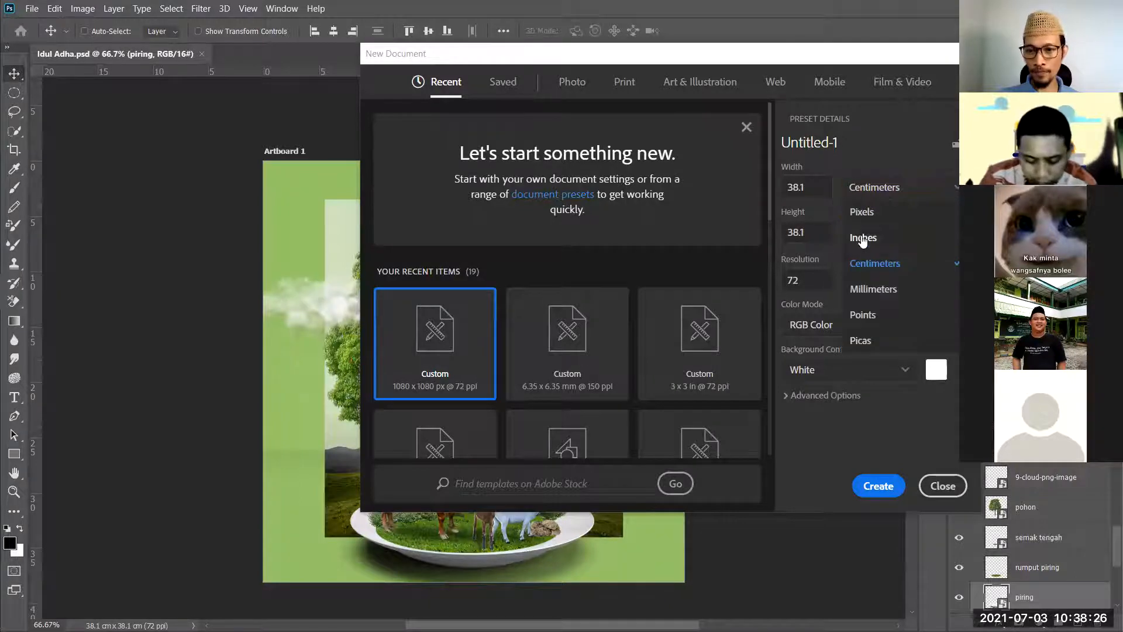
{"action": "left_click", "coordinate": [857, 210]}
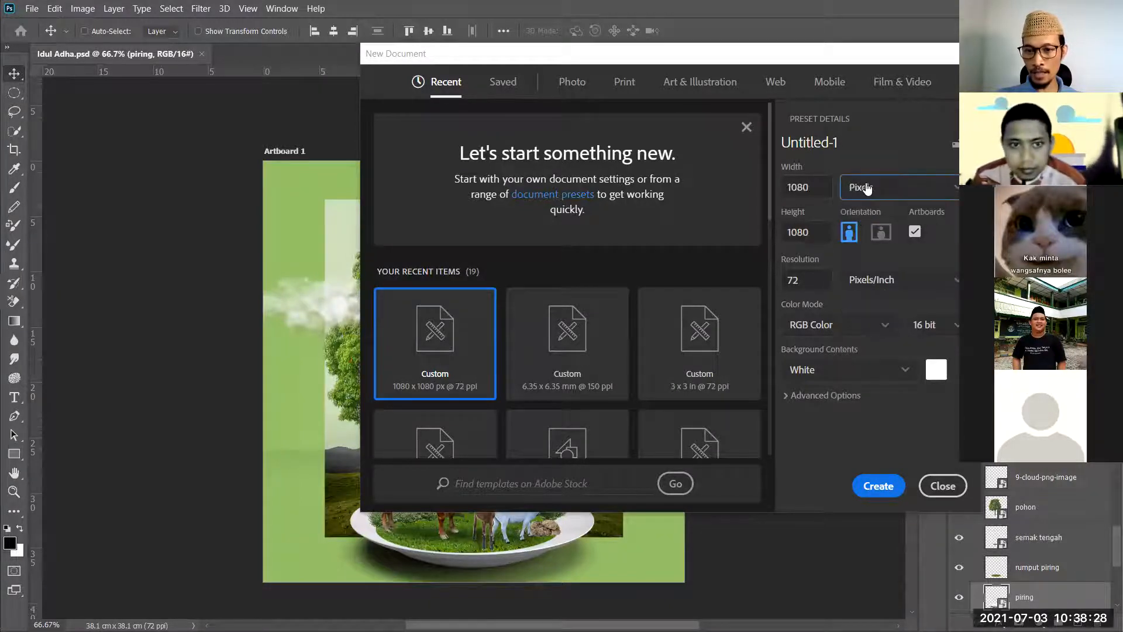
- Create a 1080 x 1080 px artboard document at 72 pixels/inch, in 16-bit RGB Color with a white background
{"action": "left_click", "coordinate": [807, 276]}
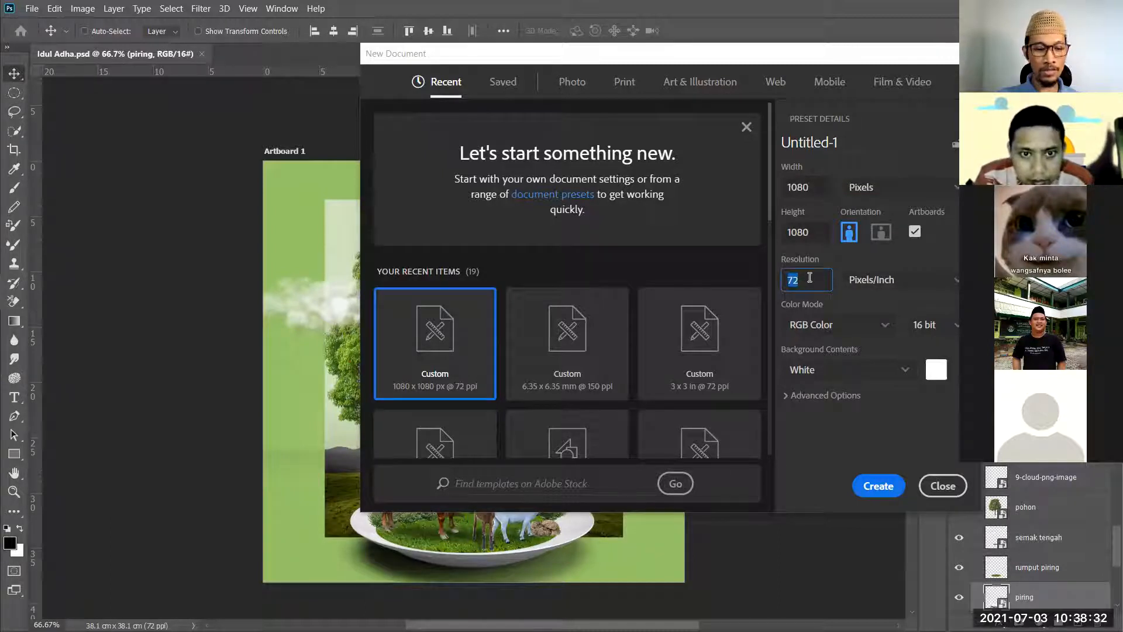
{"action": "left_click", "coordinate": [807, 276]}
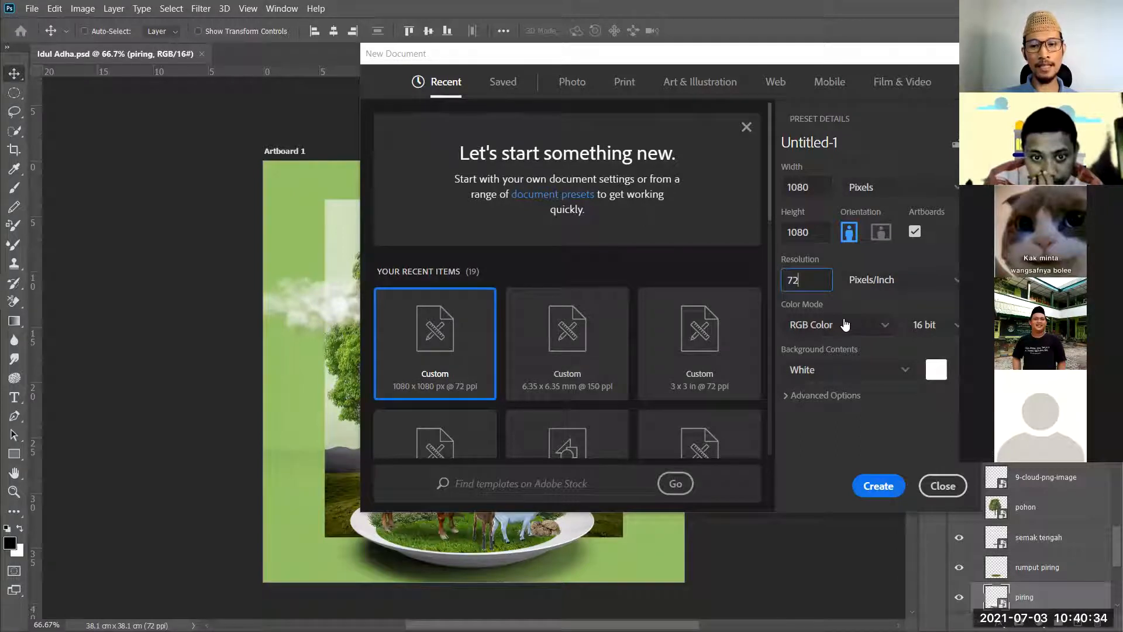
{"action": "left_click", "coordinate": [920, 327]}
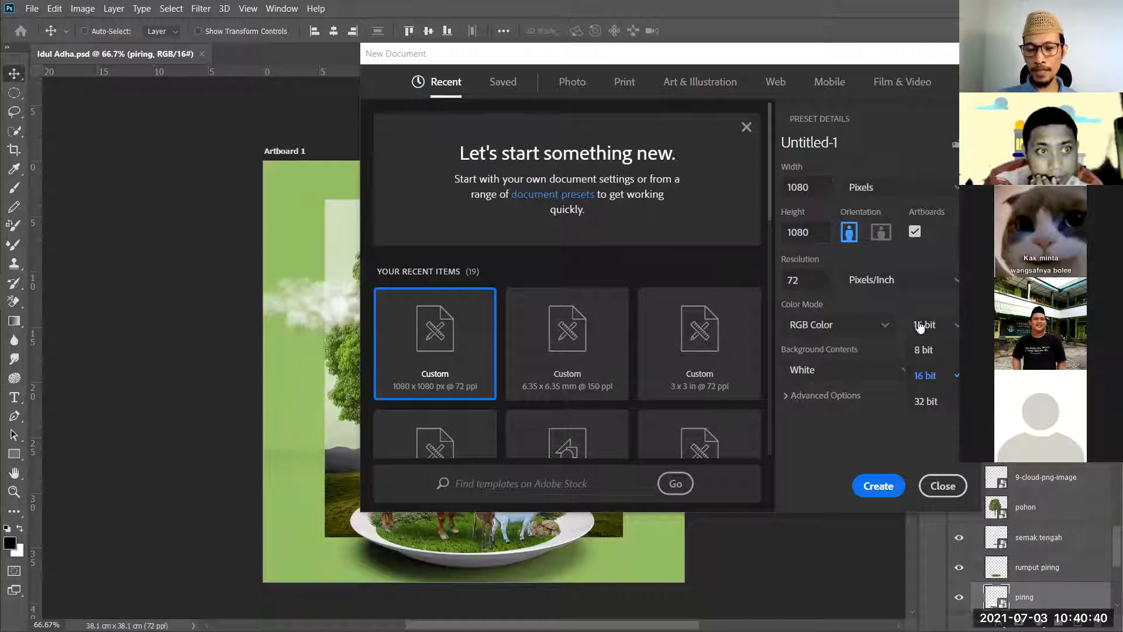
{"action": "left_click", "coordinate": [916, 298]}
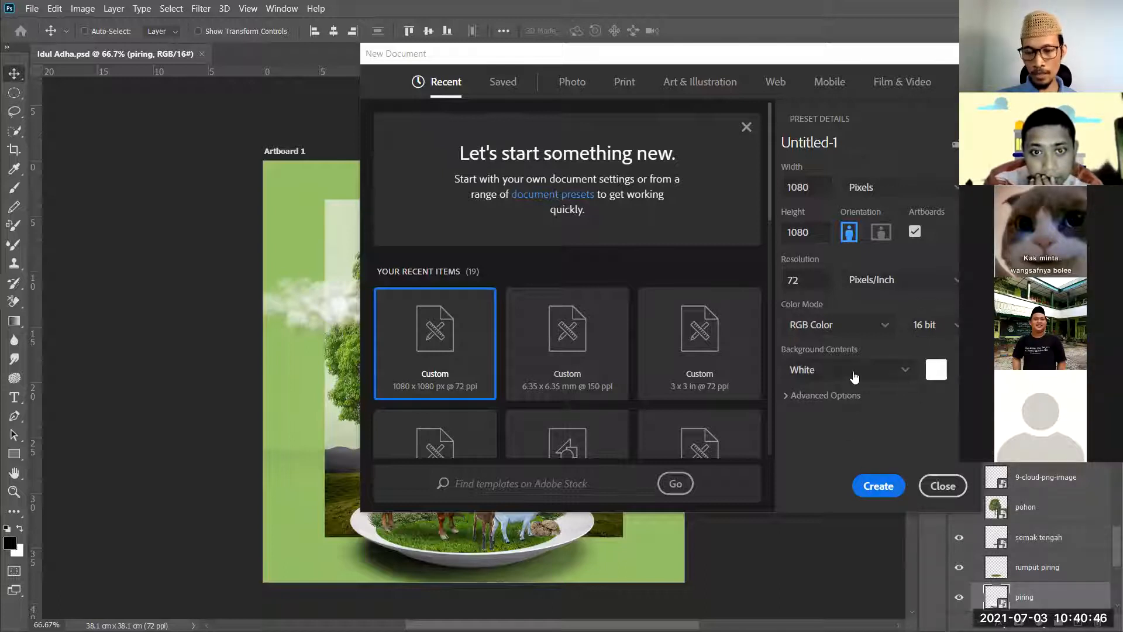
{"action": "left_click", "coordinate": [873, 372]}
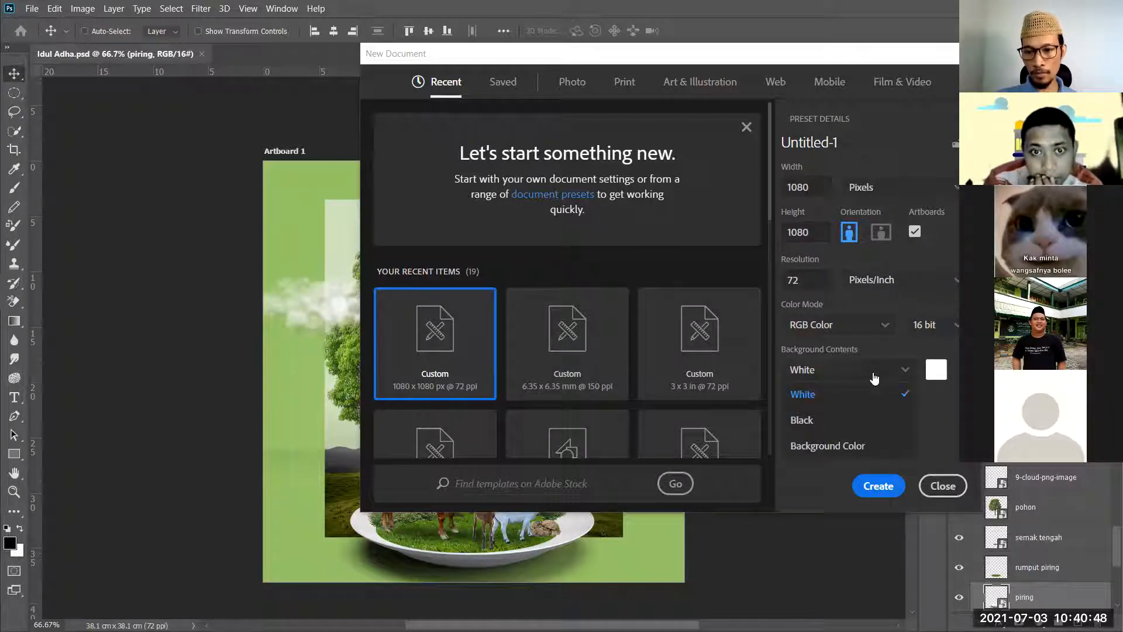
{"action": "left_click", "coordinate": [816, 466]}
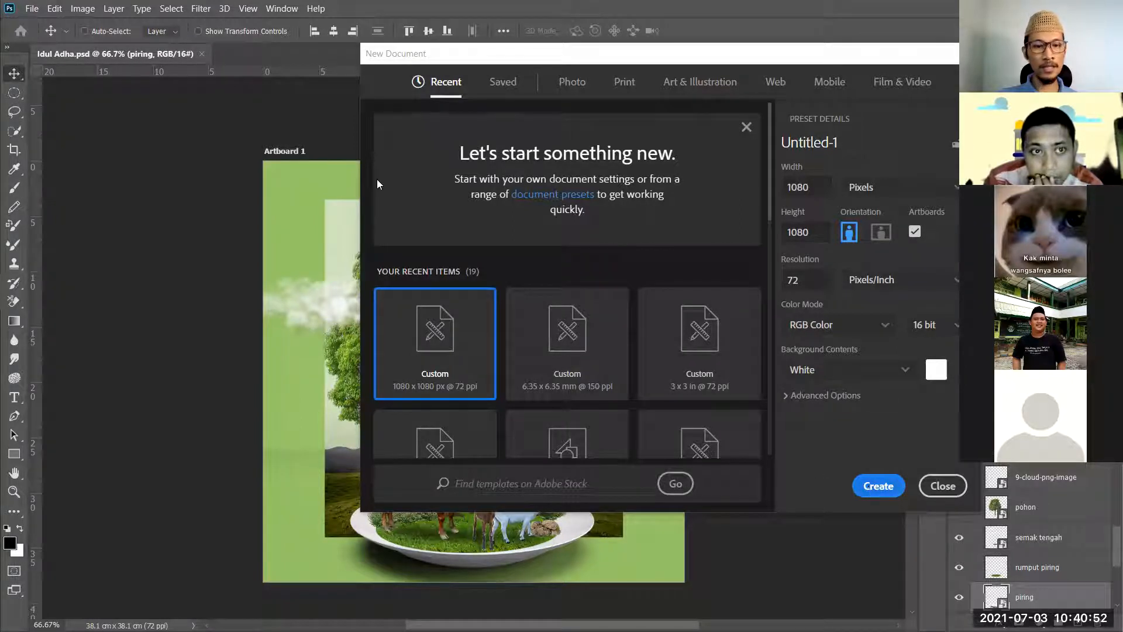
{"action": "key", "text": "Return"}
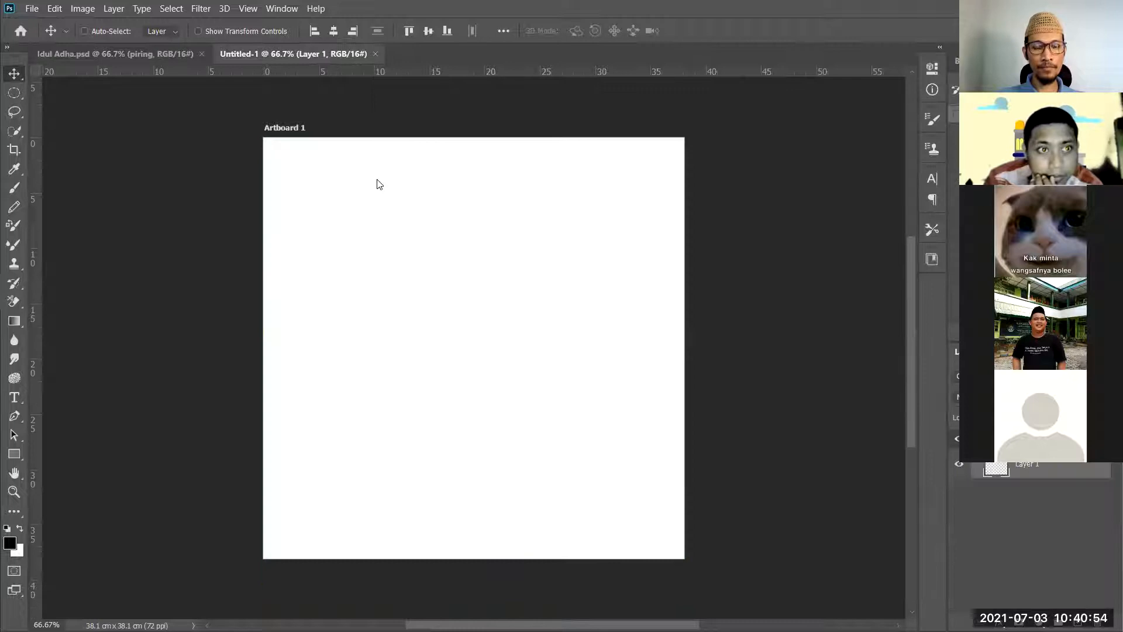
- Detach the open documents into an enlarged floating window and show the whole blank artboard at 66.7% zoom
{"action": "left_click_drag", "start_coordinate": [690, 58], "coordinate": [613, 70]}
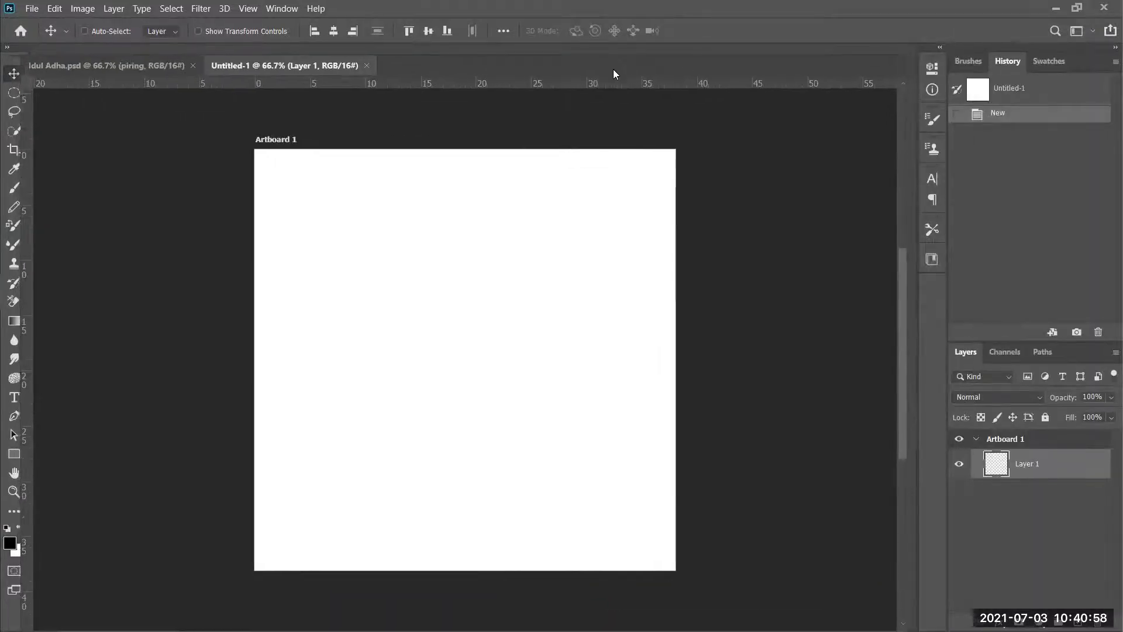
{"action": "left_click_drag", "start_coordinate": [359, 65], "coordinate": [359, 56]}
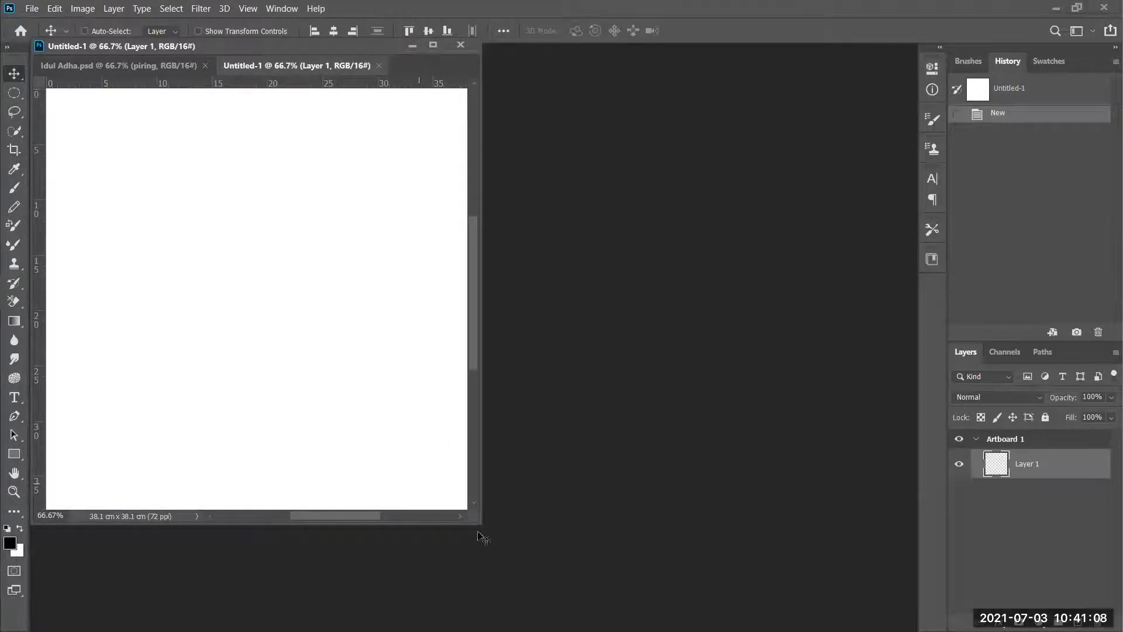
{"action": "key", "text": "ctrl+0"}
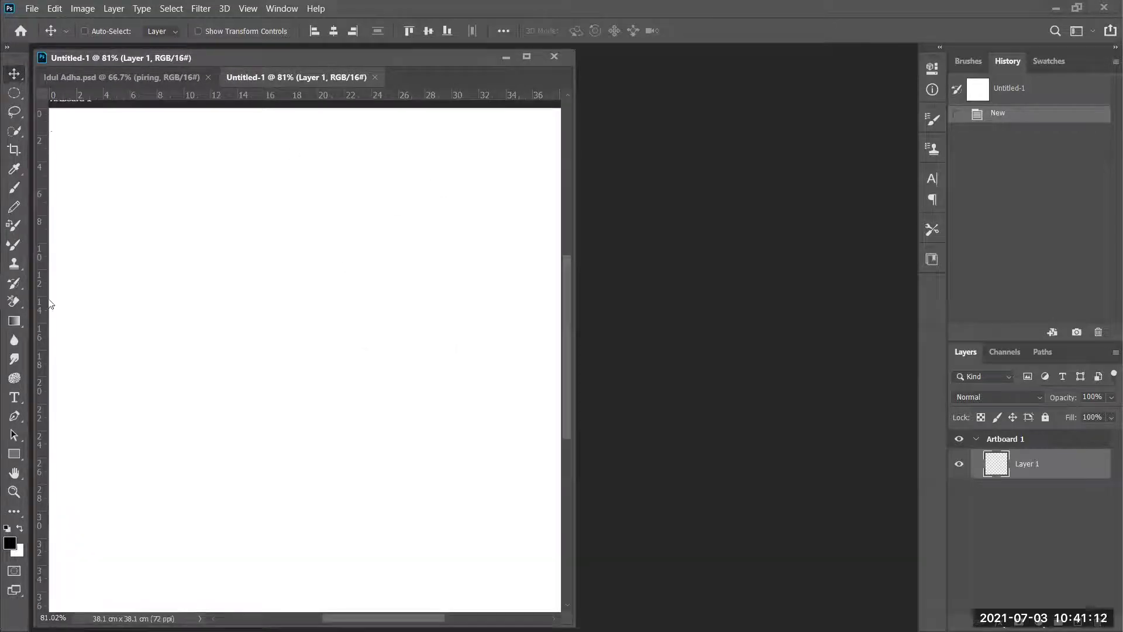
{"action": "key", "text": "ctrl+alt+space"}
{"action": "left_click", "coordinate": [378, 242]}
{"action": "left_click_drag", "start_coordinate": [321, 318], "coordinate": [390, 211]}
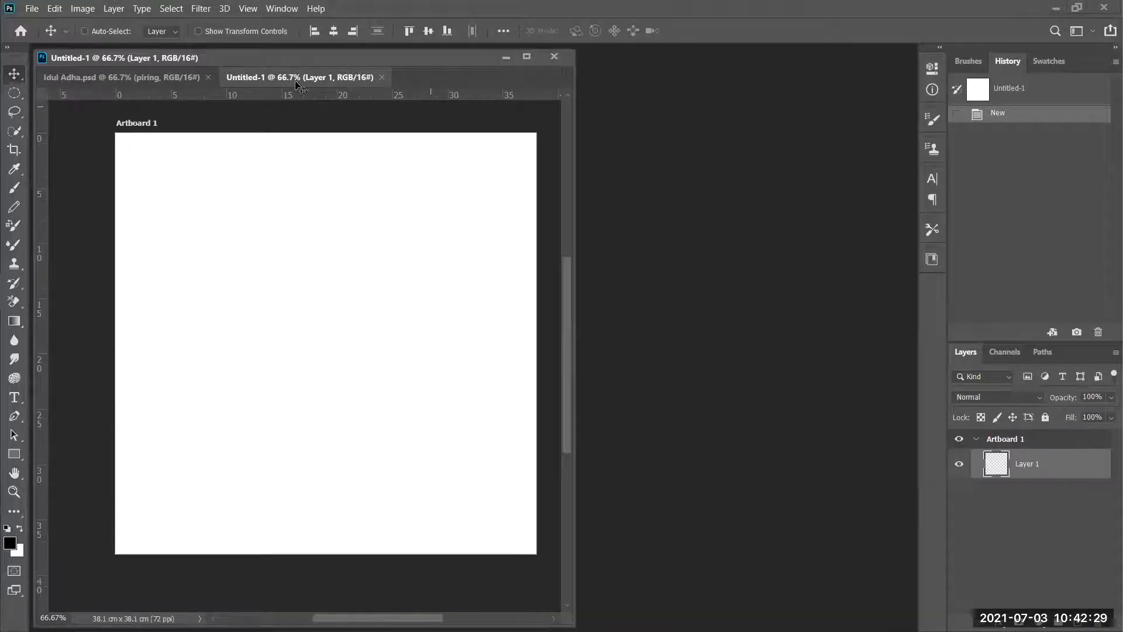
- Close both open documents and create a new one from the recent custom 1080 x 1080 px preset at 72 ppi
{"action": "left_click", "coordinate": [167, 77]}
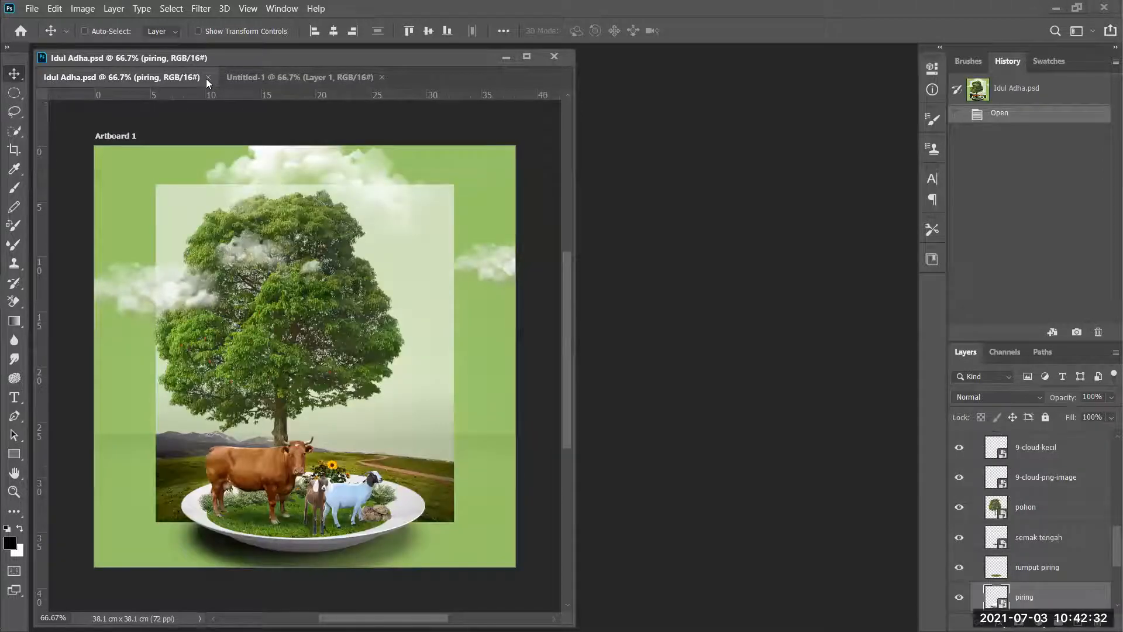
{"action": "left_click", "coordinate": [554, 57]}
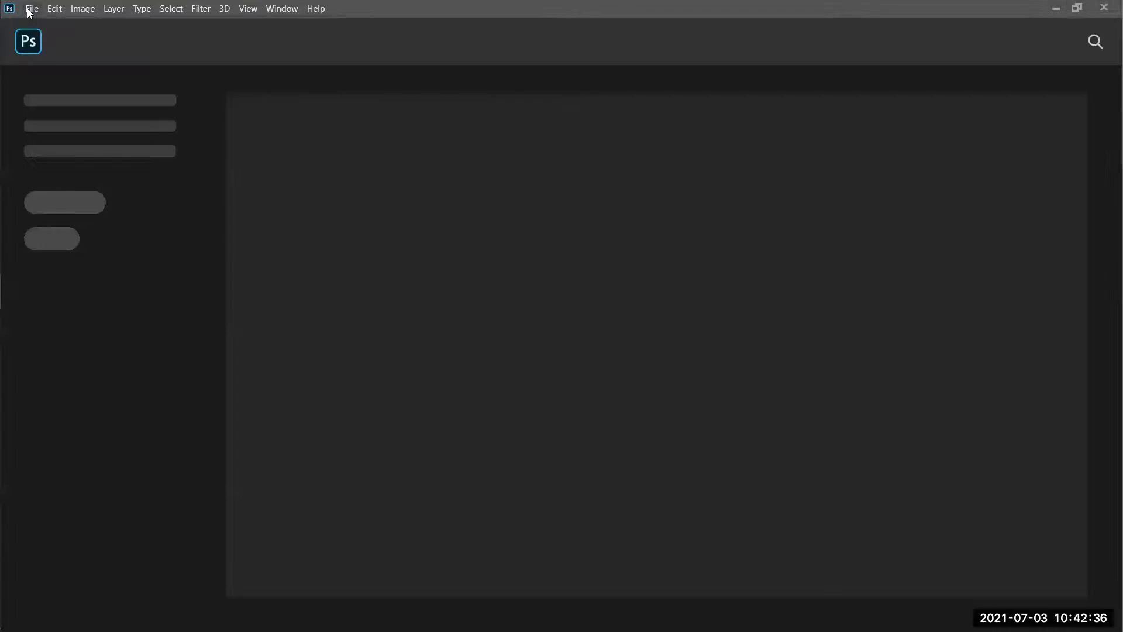
{"action": "left_click", "coordinate": [31, 9]}
{"action": "left_click", "coordinate": [44, 36]}
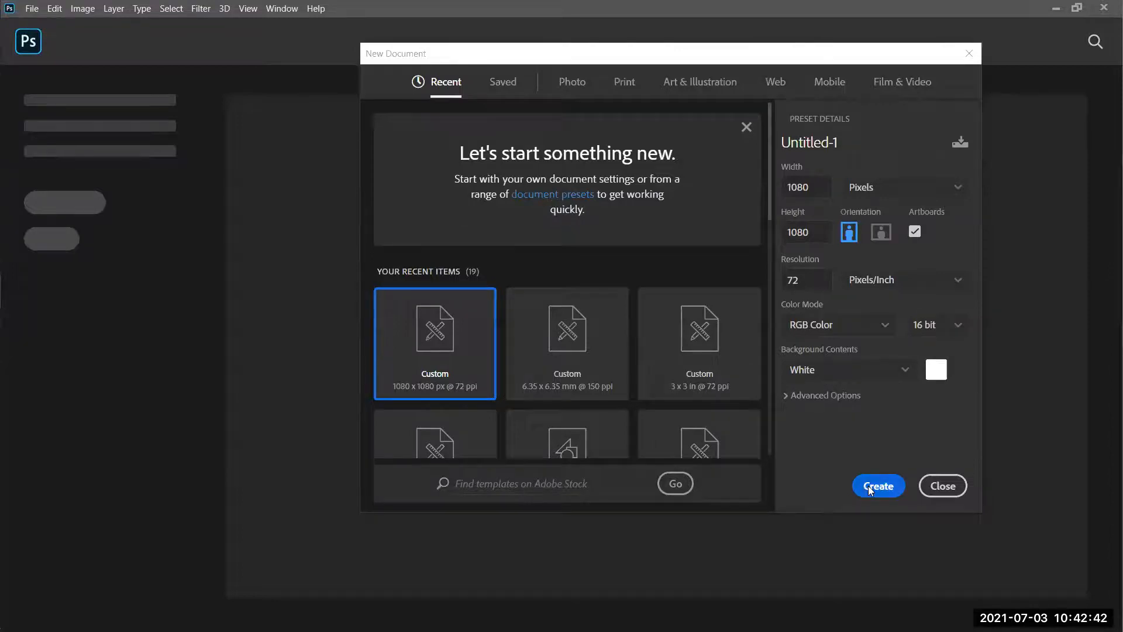
{"action": "double_click", "coordinate": [417, 298]}
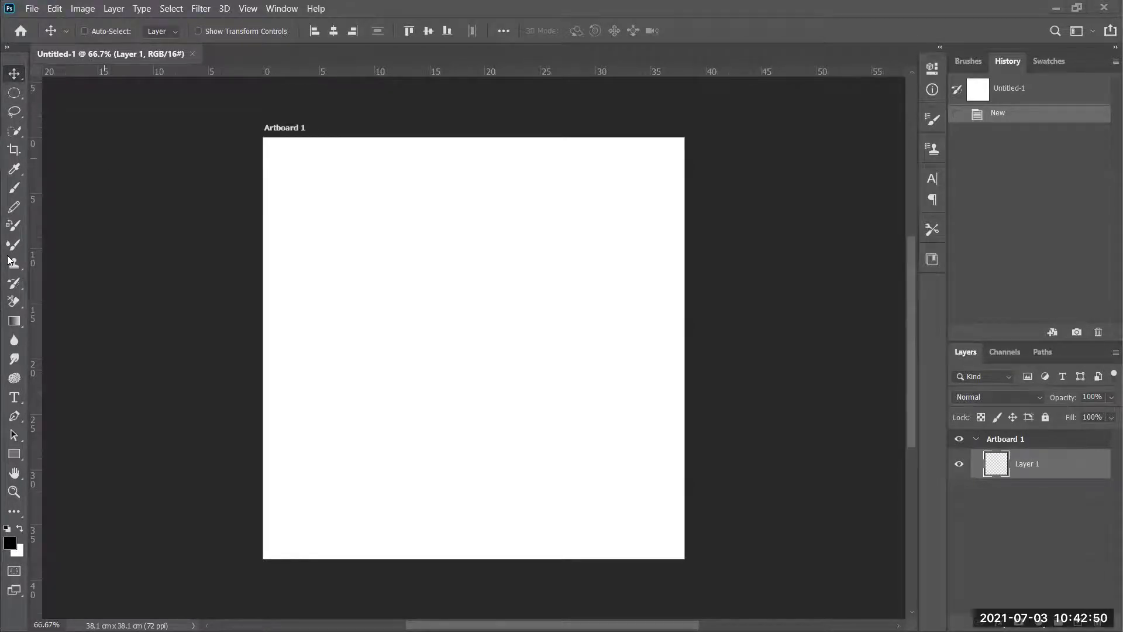
{"action": "left_click_drag", "start_coordinate": [8, 256], "coordinate": [375, 303]}
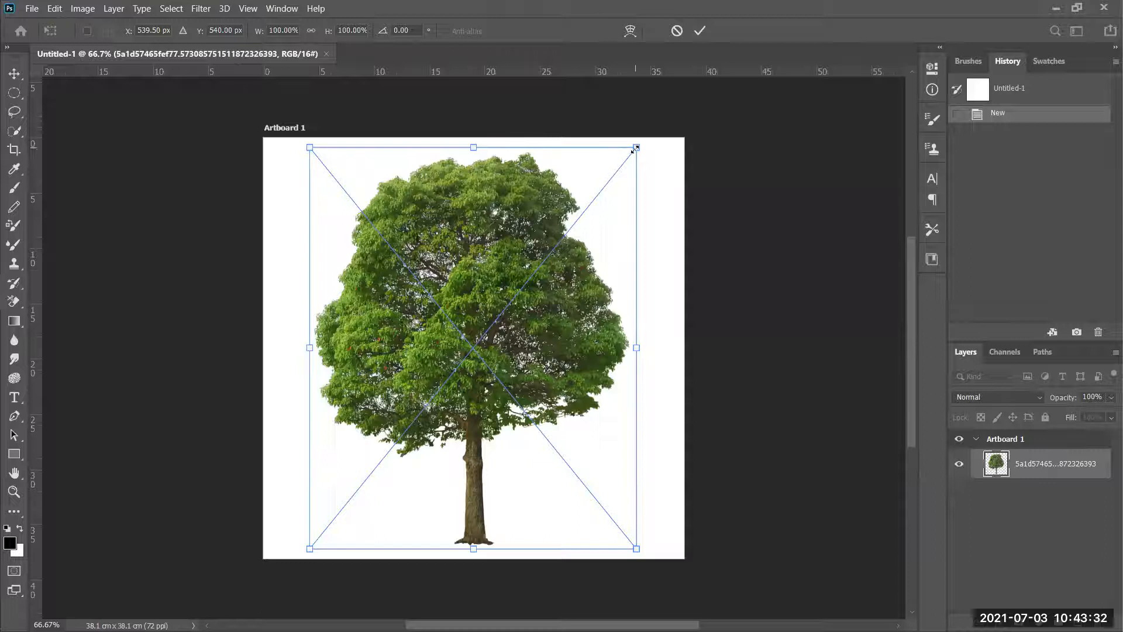
{"action": "left_click_drag", "start_coordinate": [636, 148], "coordinate": [357, 490]}
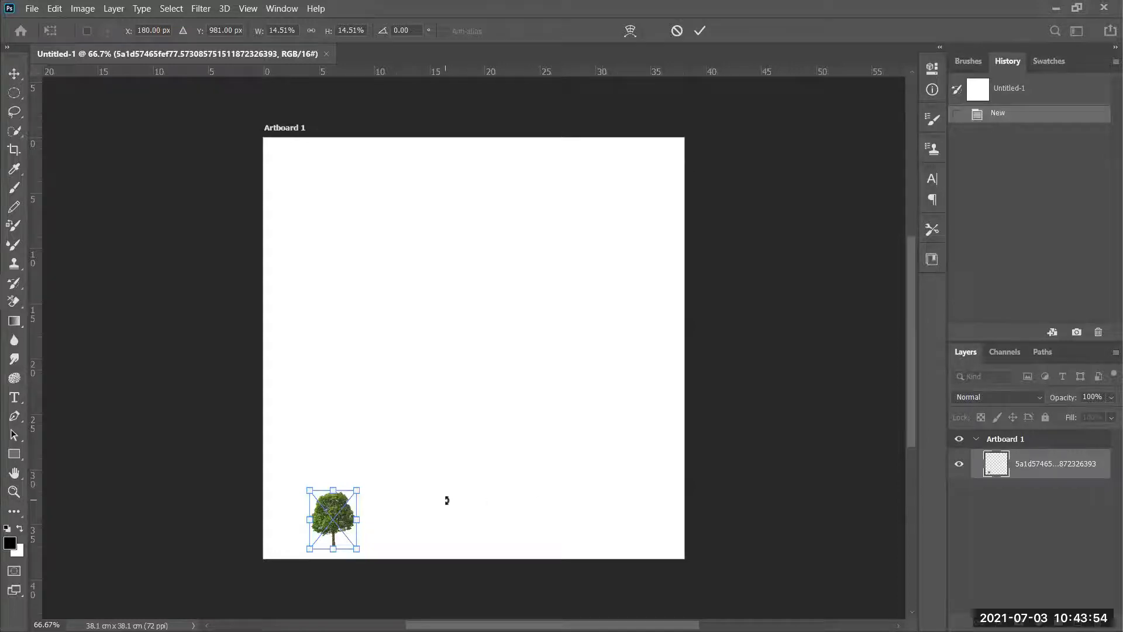
{"action": "key", "text": "Escape"}
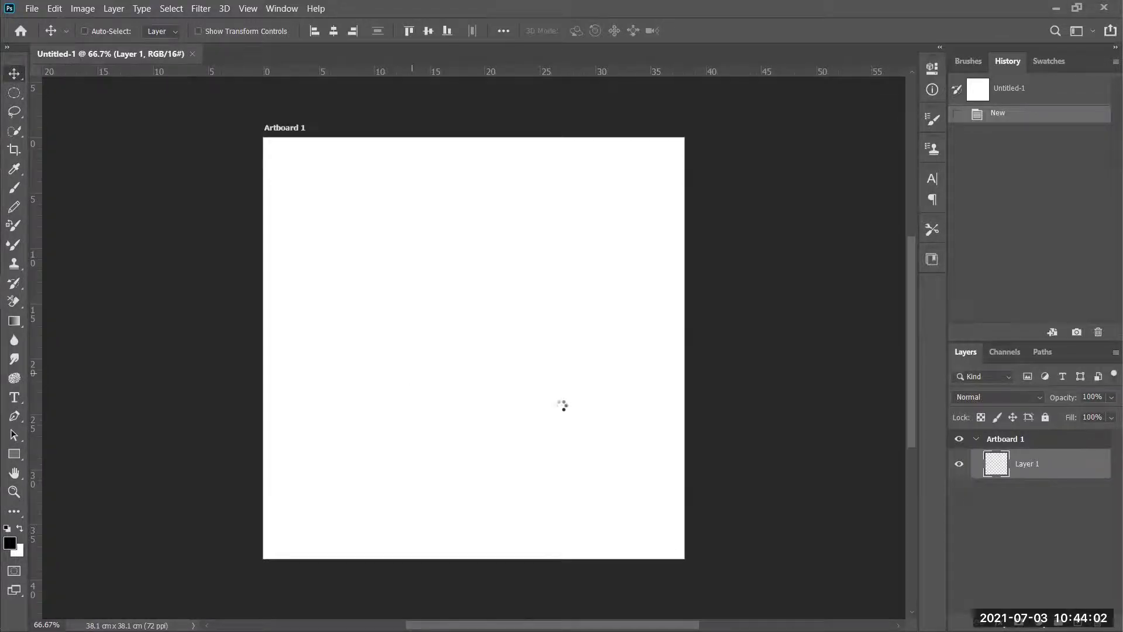
- Place the tree image on the artboard at 100% scale and rename its layer to "pohon"
{"action": "key", "text": "ctrl+t"}
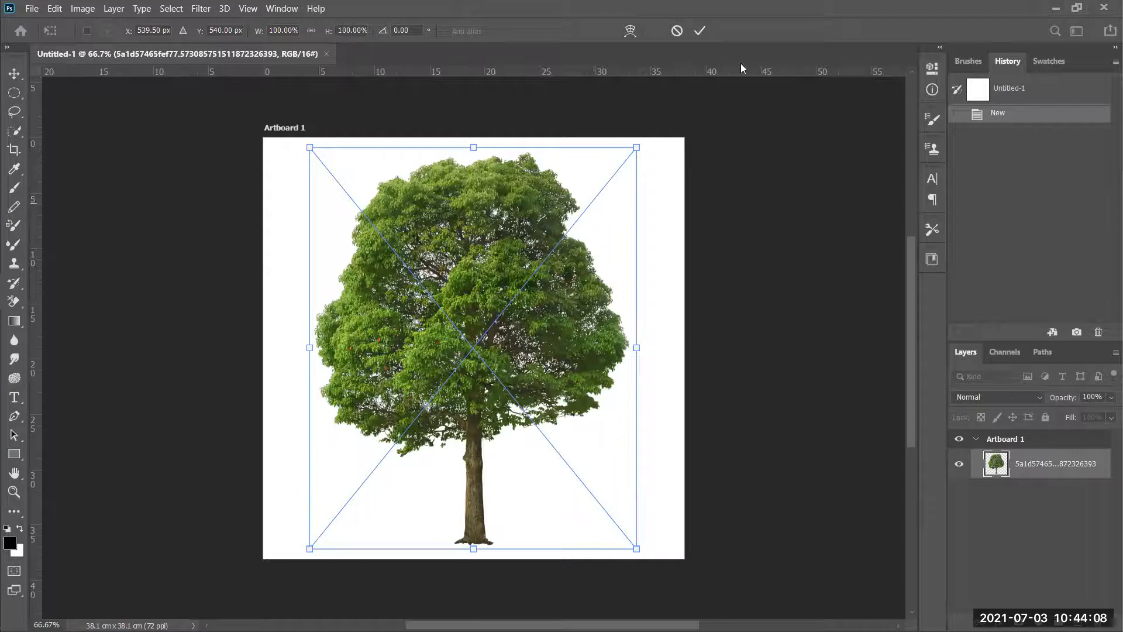
{"action": "left_click", "coordinate": [700, 31]}
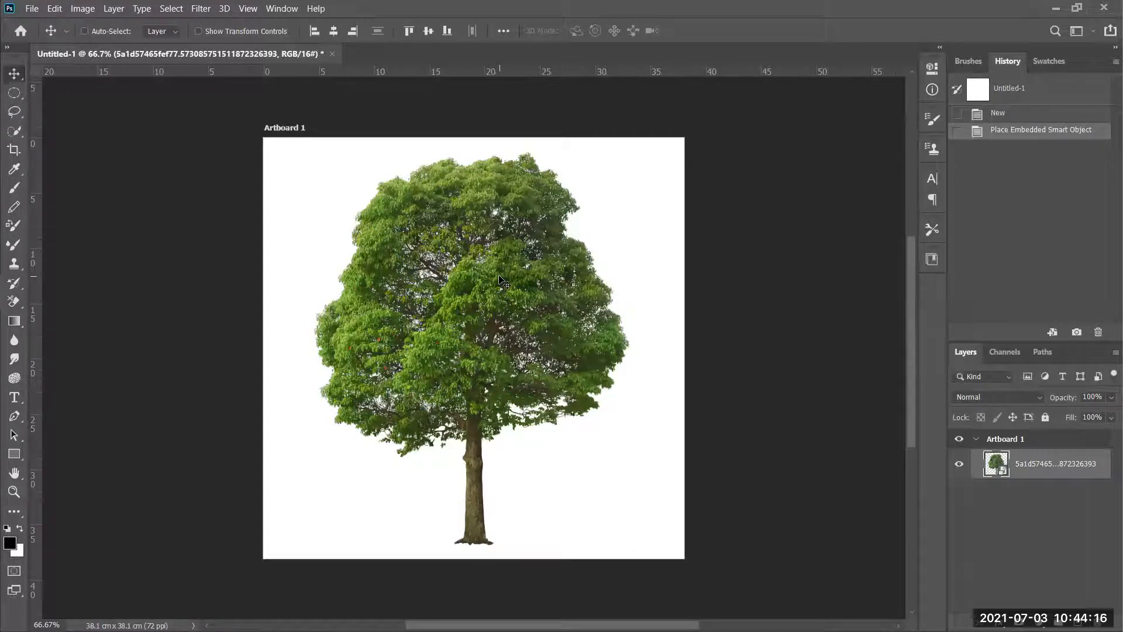
{"action": "double_click", "coordinate": [1033, 467]}
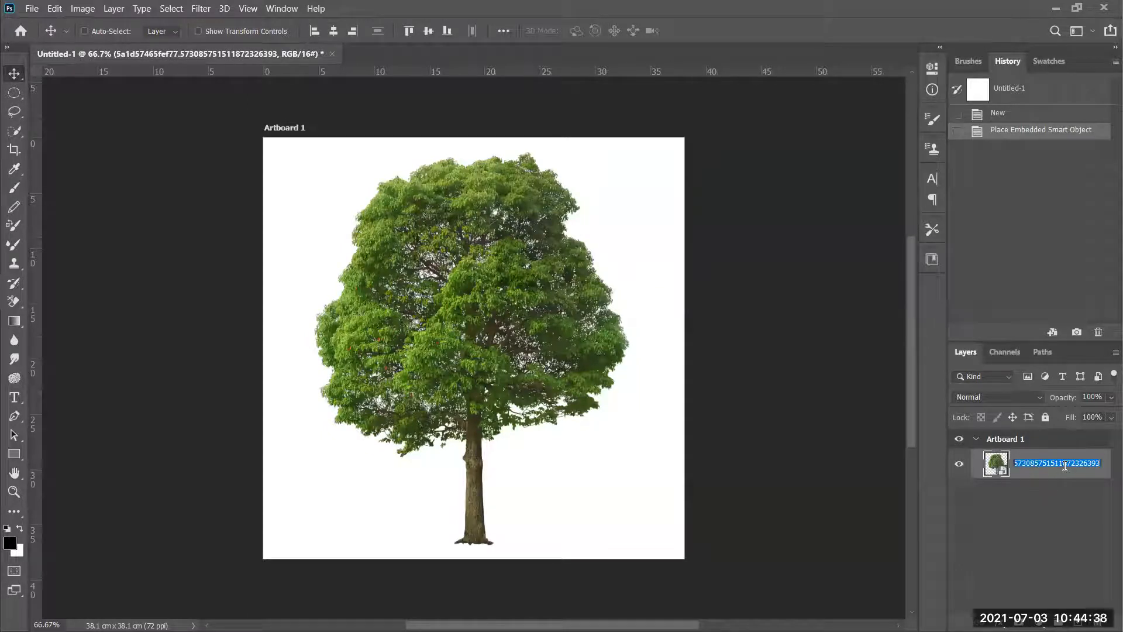
{"action": "type", "text": "pohon"}
{"action": "key", "text": "Return"}
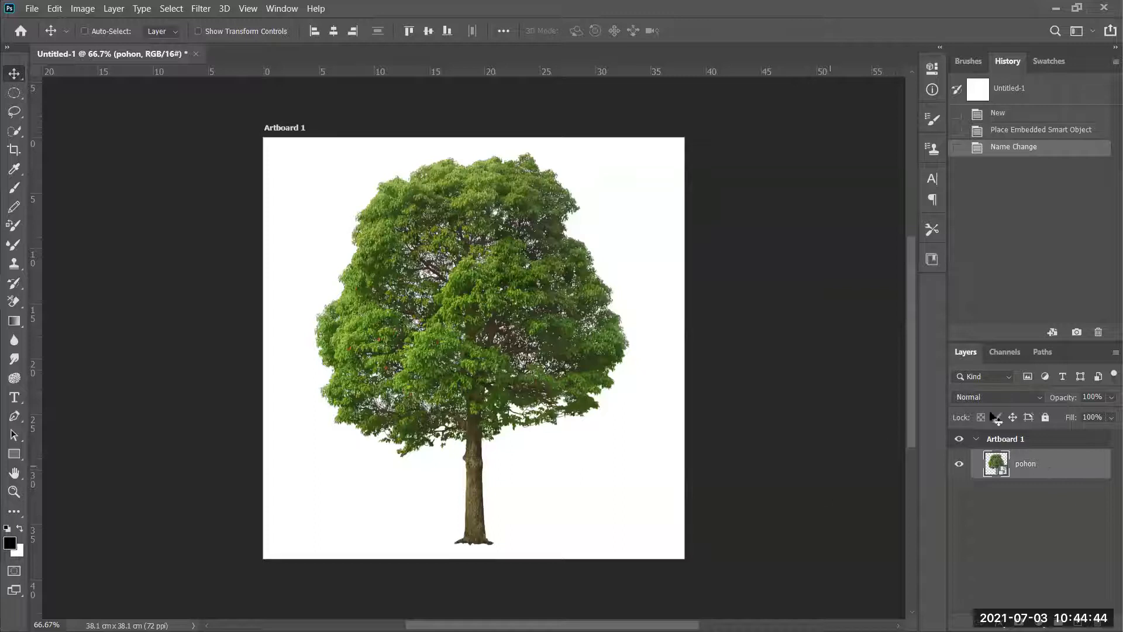
{"action": "left_click", "coordinate": [959, 464]}
{"action": "left_click", "coordinate": [959, 464]}
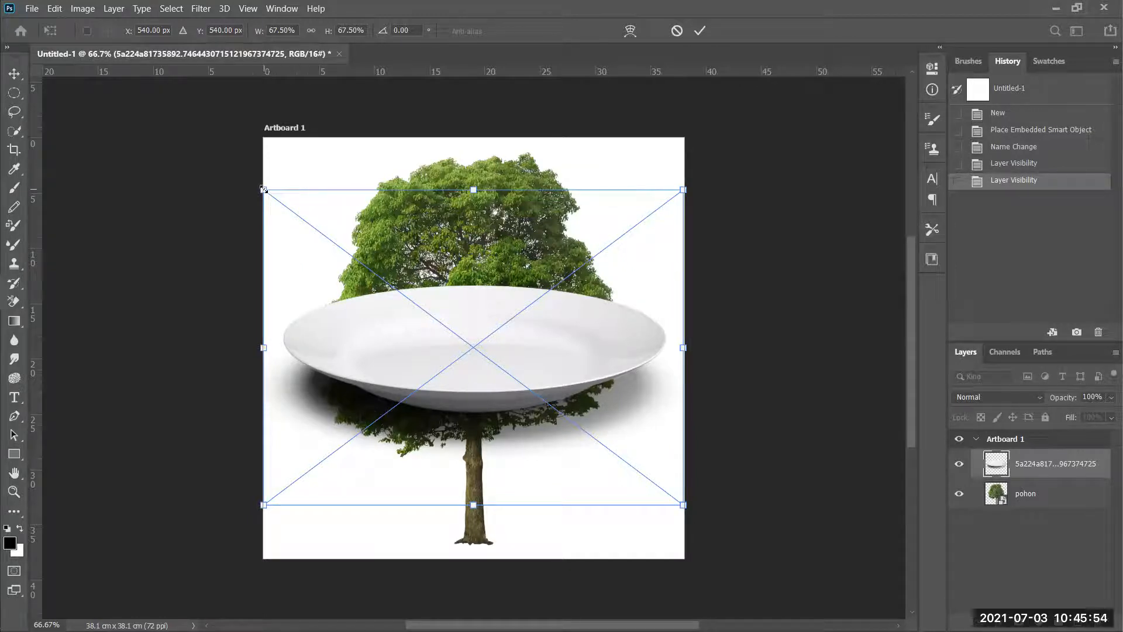
{"action": "left_click_drag", "start_coordinate": [263, 190], "coordinate": [402, 296]}
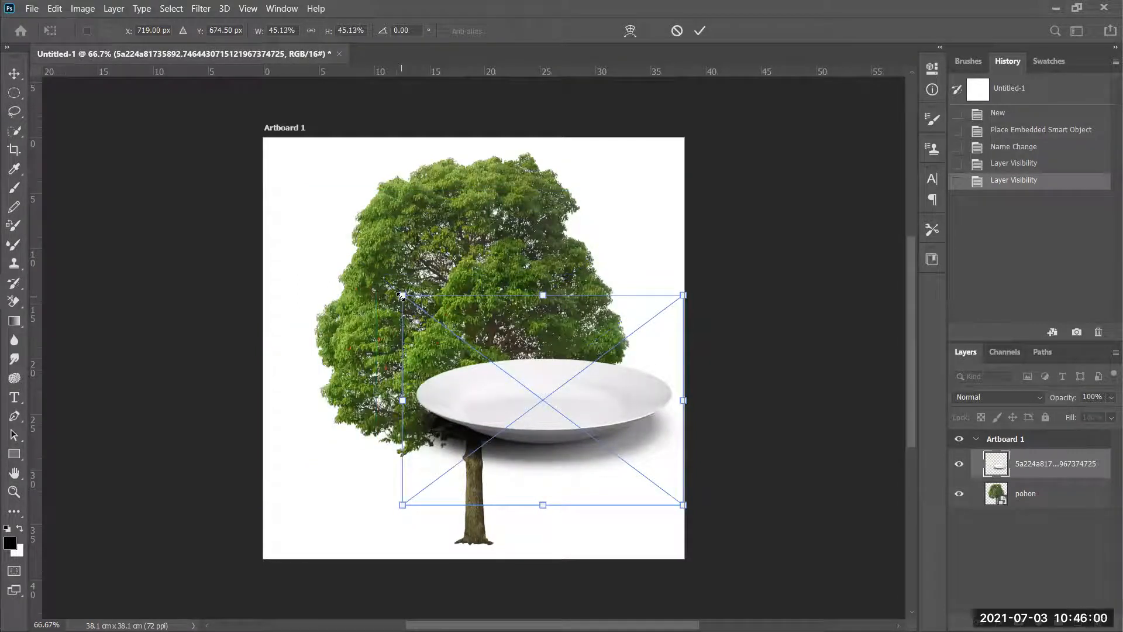
{"action": "key", "text": "Return"}
{"action": "key", "text": "Delete"}
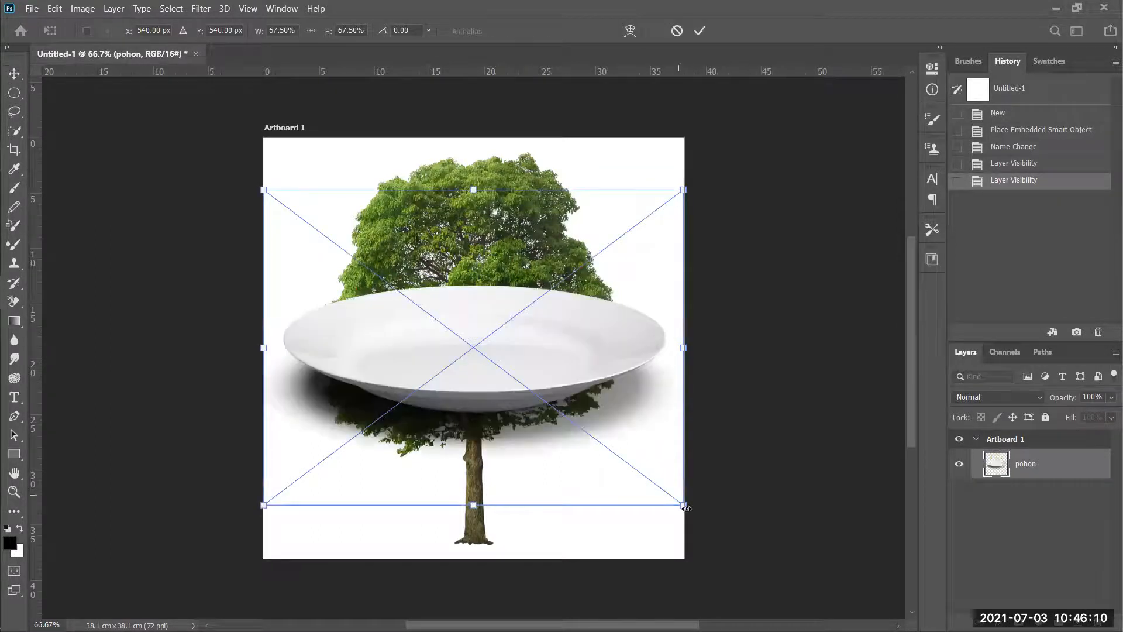
- Scale the placed plate image proportionally to 40% about the artboard's centre and commit the placement
{"action": "left_click_drag", "start_coordinate": [683, 504], "coordinate": [645, 487]}
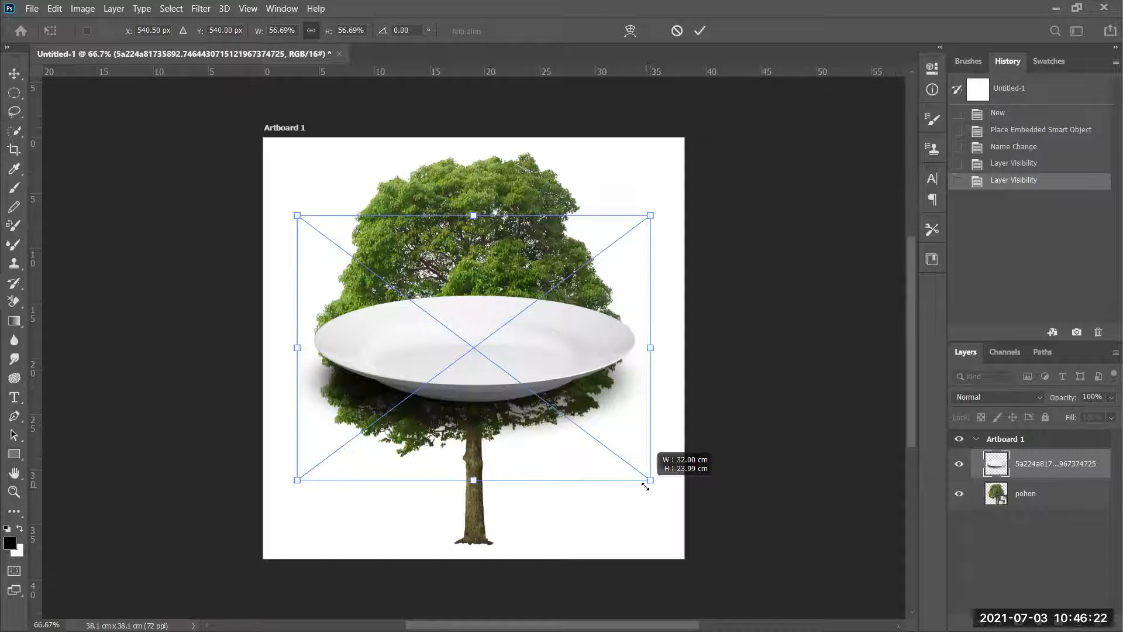
{"action": "left_click_drag", "start_coordinate": [645, 486], "coordinate": [591, 449]}
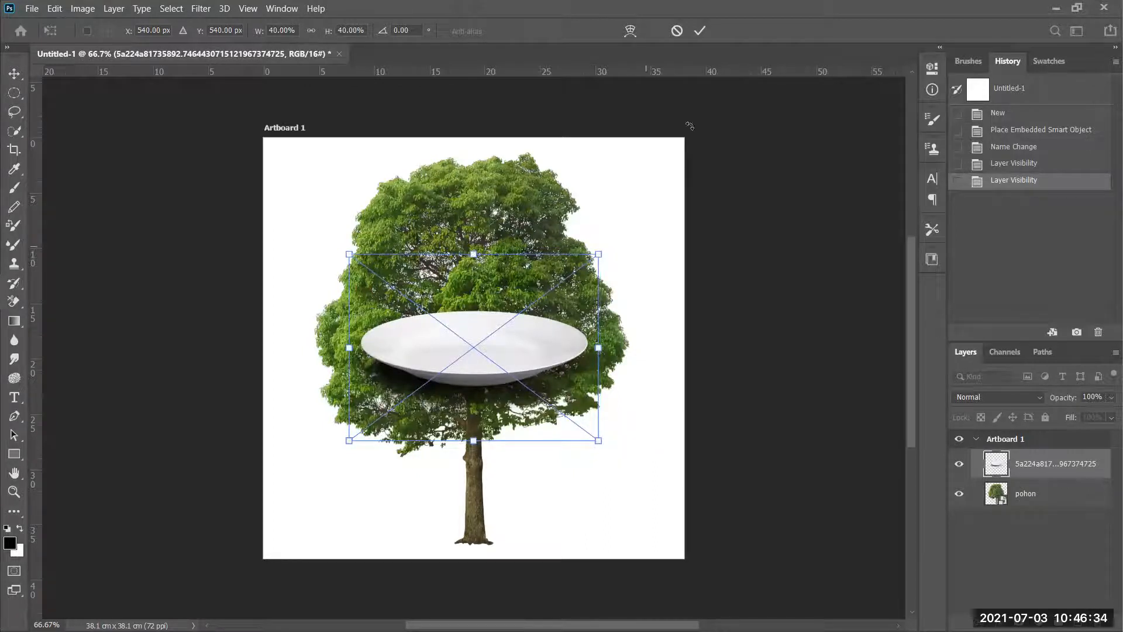
{"action": "left_click", "coordinate": [700, 31]}
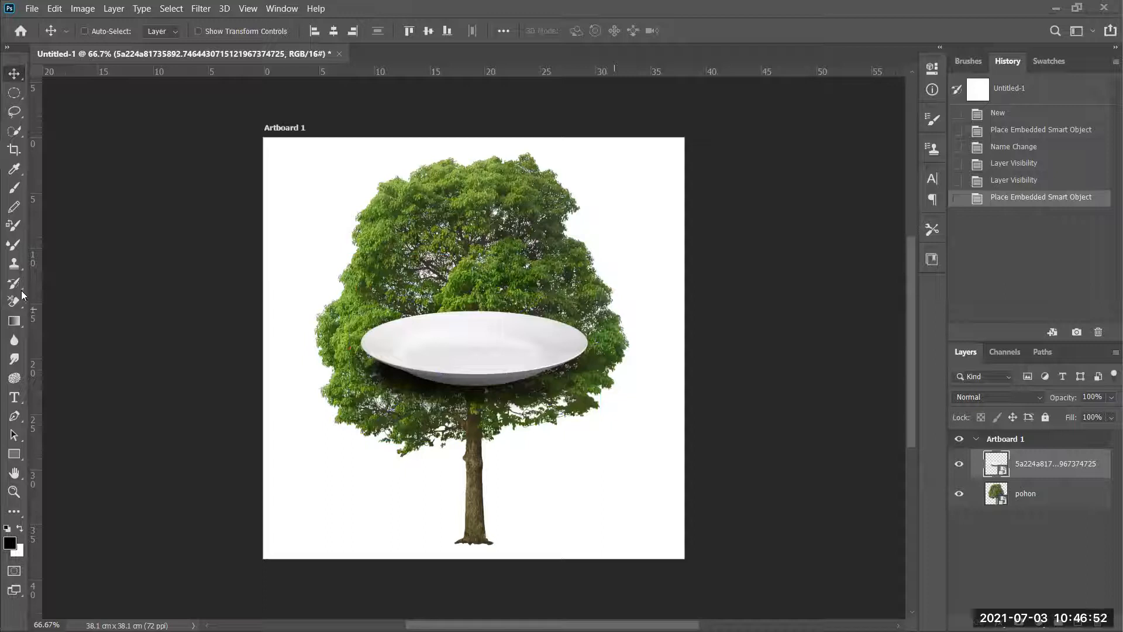
- Place the brown cow image, scaled proportionally to about 17.3%, in the artboard's lower-left area beside the tree trunk
{"action": "key", "text": "ctrl+t"}
{"action": "key", "text": "Return"}
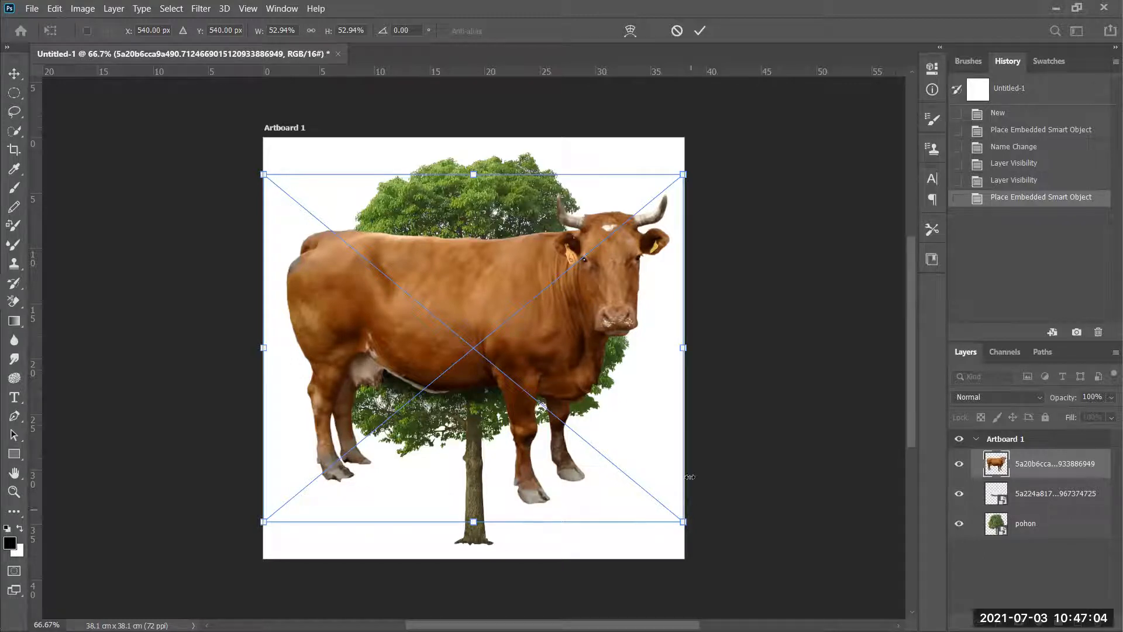
{"action": "left_click_drag", "start_coordinate": [683, 174], "coordinate": [644, 355]}
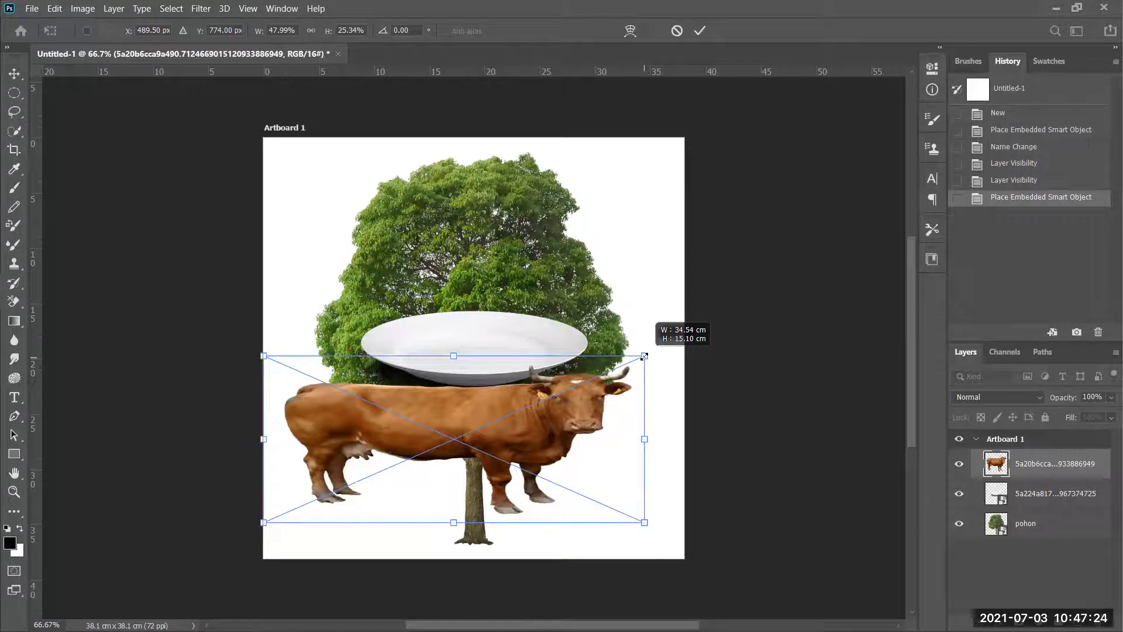
{"action": "left_click_drag", "start_coordinate": [644, 356], "coordinate": [696, 311]}
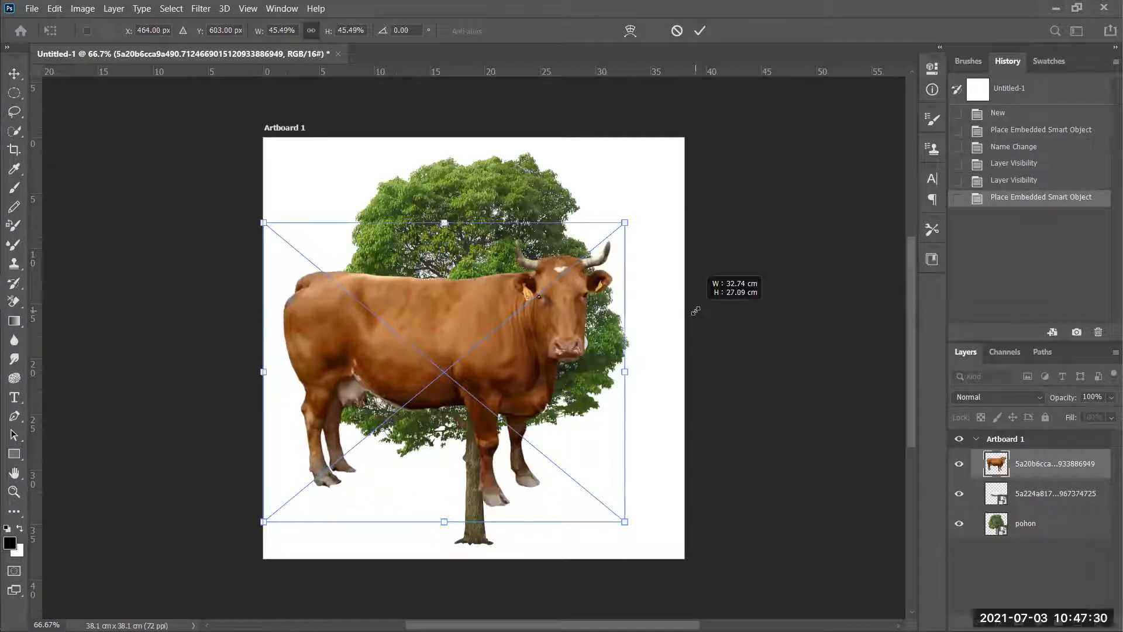
{"action": "left_click_drag", "start_coordinate": [696, 310], "coordinate": [486, 421]}
{"action": "left_click_drag", "start_coordinate": [478, 427], "coordinate": [437, 455]}
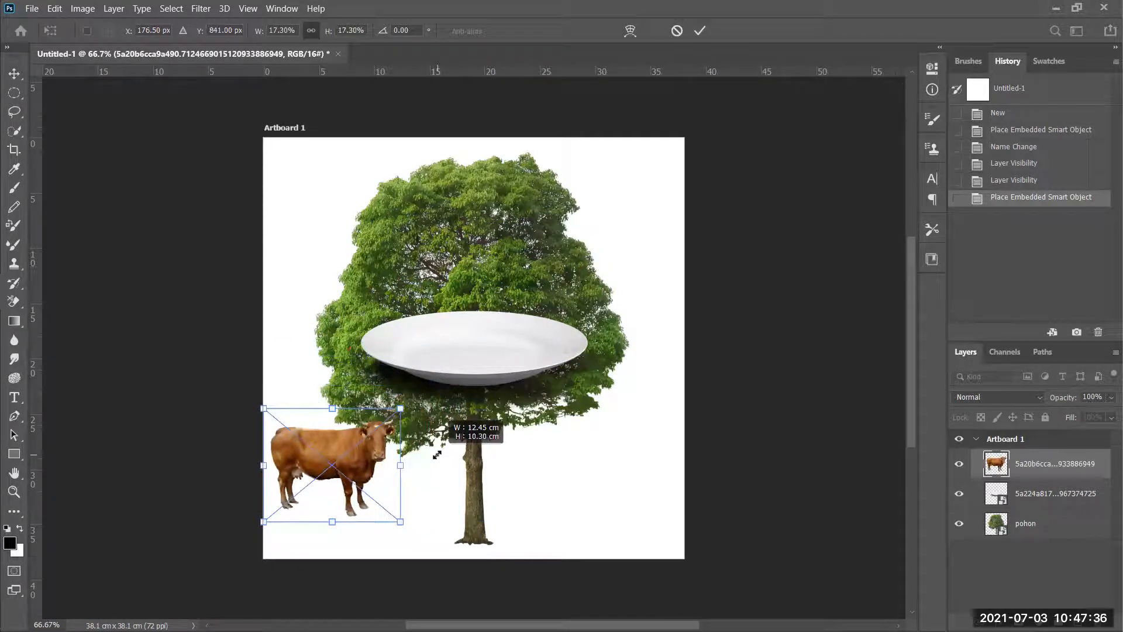
{"action": "left_click", "coordinate": [701, 30]}
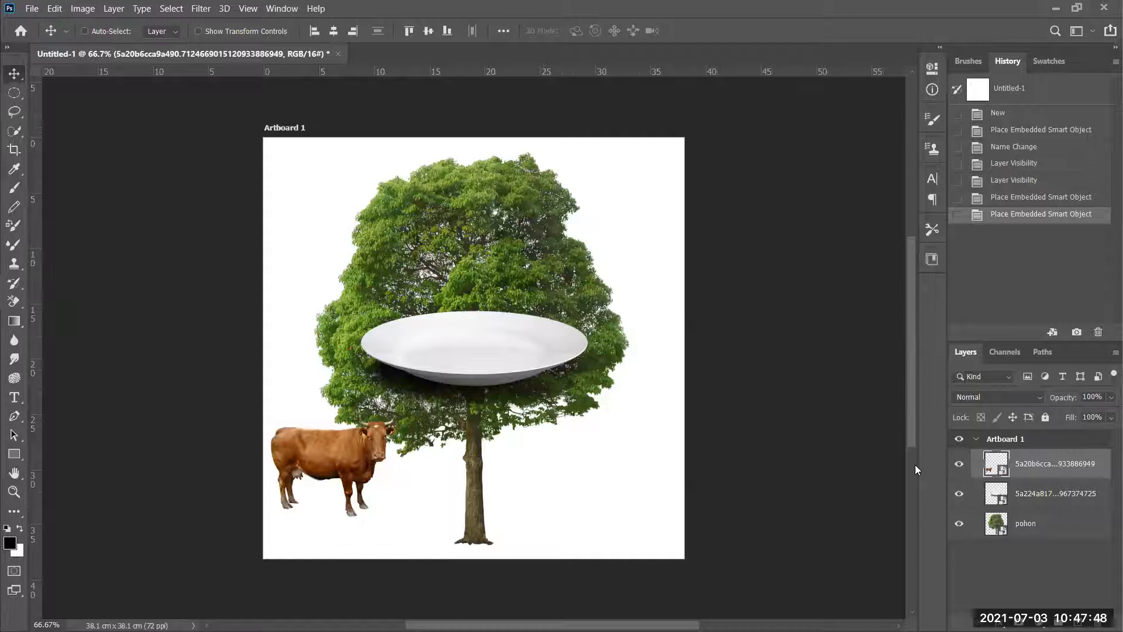
- Rename the cow layer to "lembu" and the plate layer to "piring"
{"action": "double_click", "coordinate": [1032, 468]}
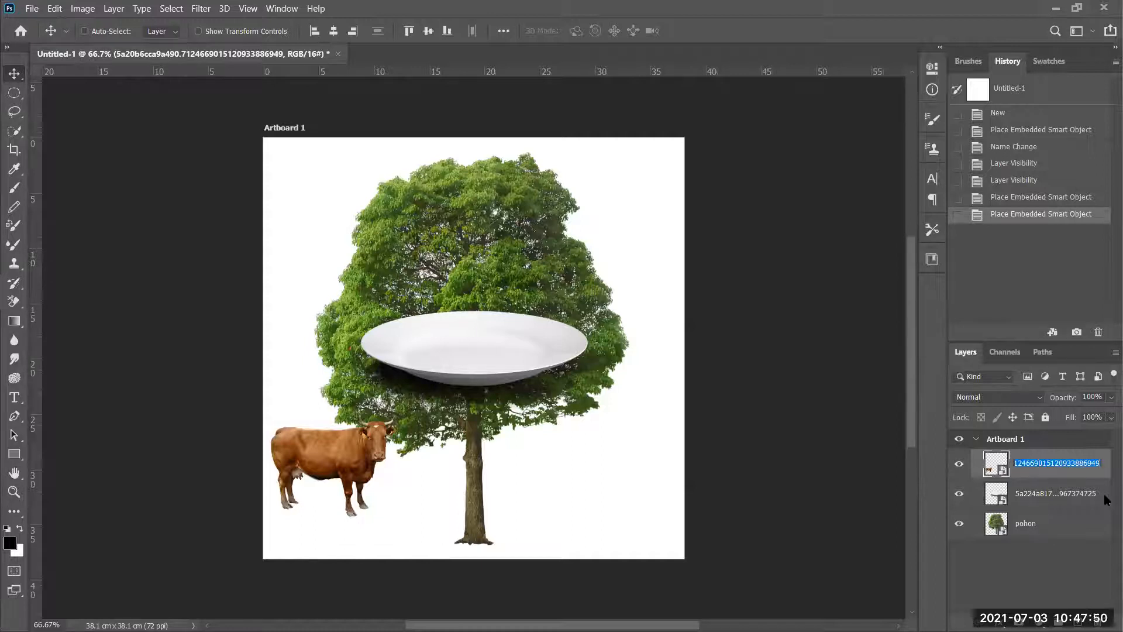
{"action": "type", "text": "lembu"}
{"action": "double_click", "coordinate": [1058, 494]}
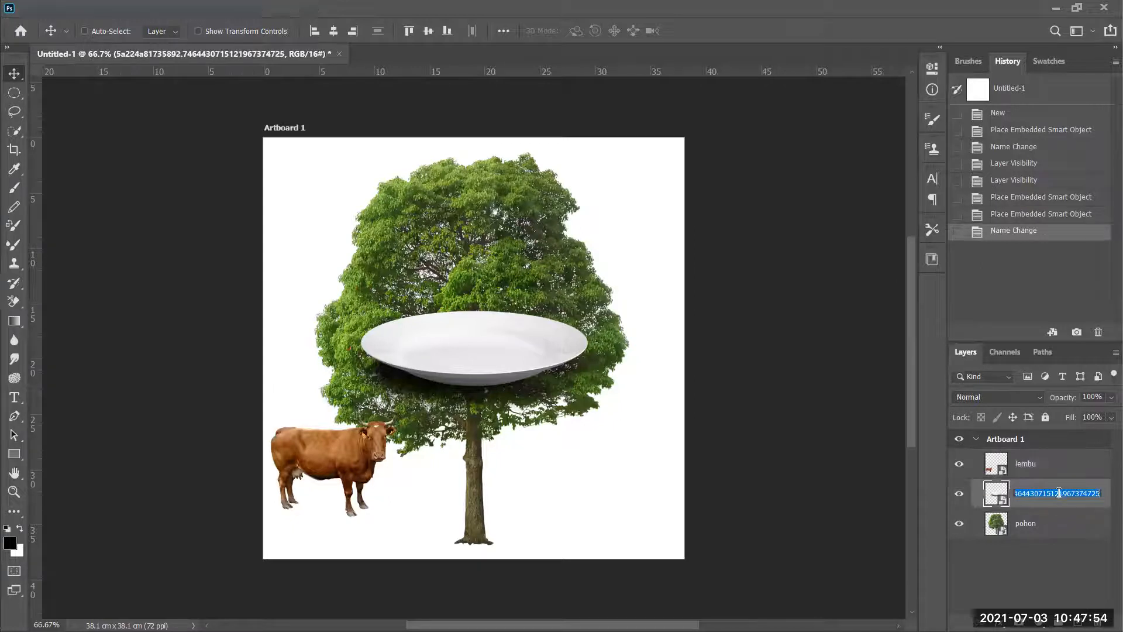
{"action": "type", "text": "piring"}
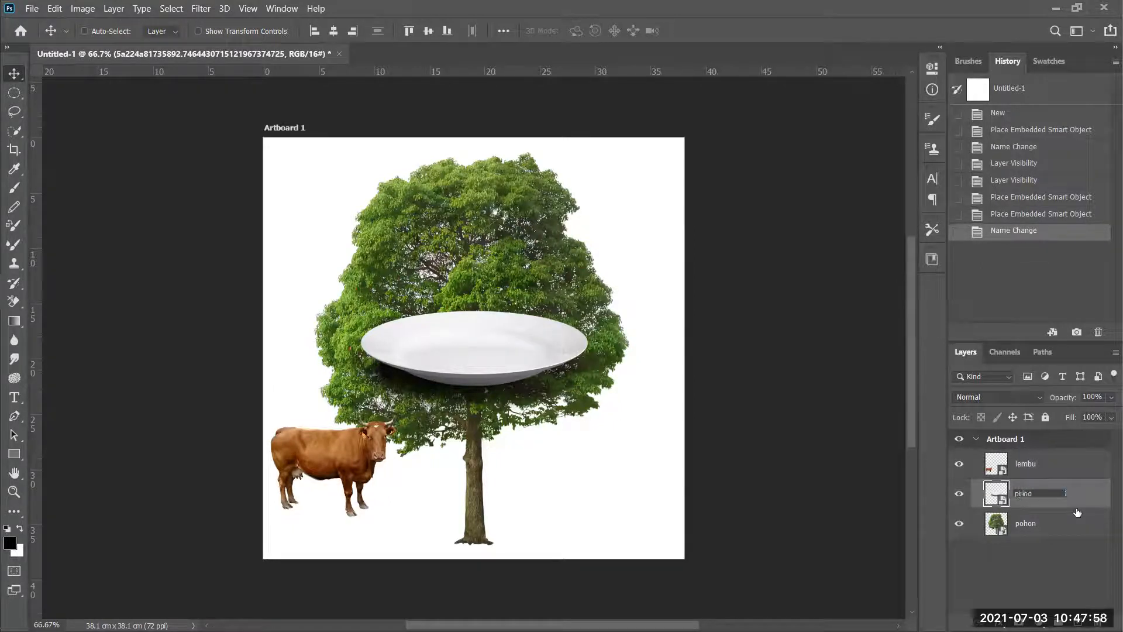
{"action": "key", "text": "Return"}
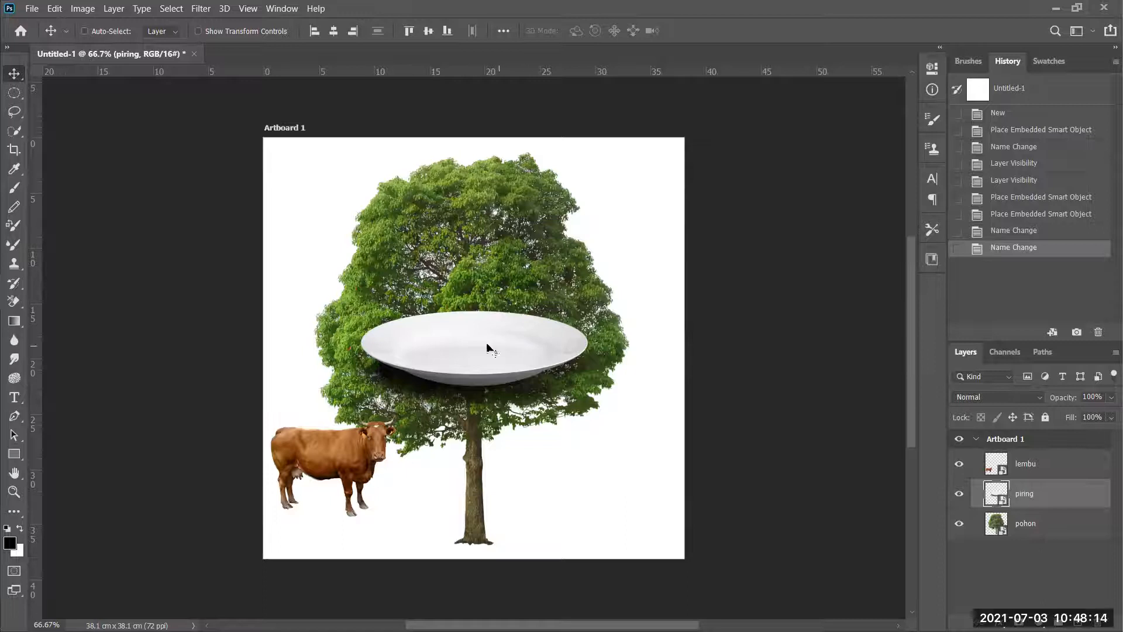
- Add a new empty layer above the cow layer and name it "background"
{"action": "left_click", "coordinate": [1065, 576]}
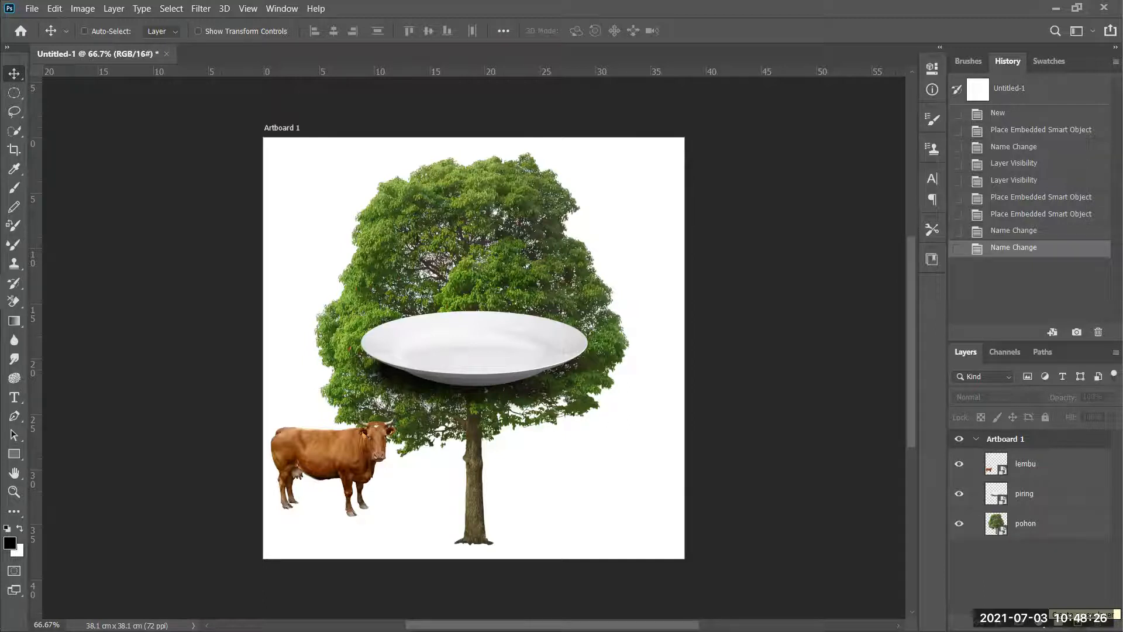
{"action": "left_click", "coordinate": [1078, 623]}
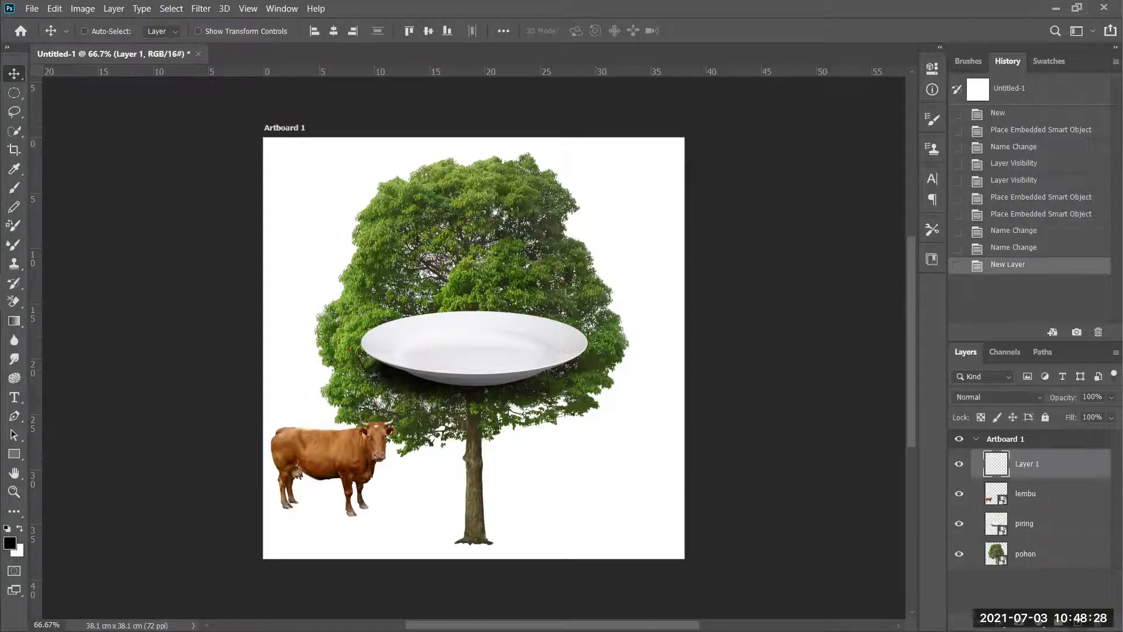
{"action": "double_click", "coordinate": [1028, 464]}
{"action": "type", "text": "background"}
{"action": "left_click", "coordinate": [1077, 468]}
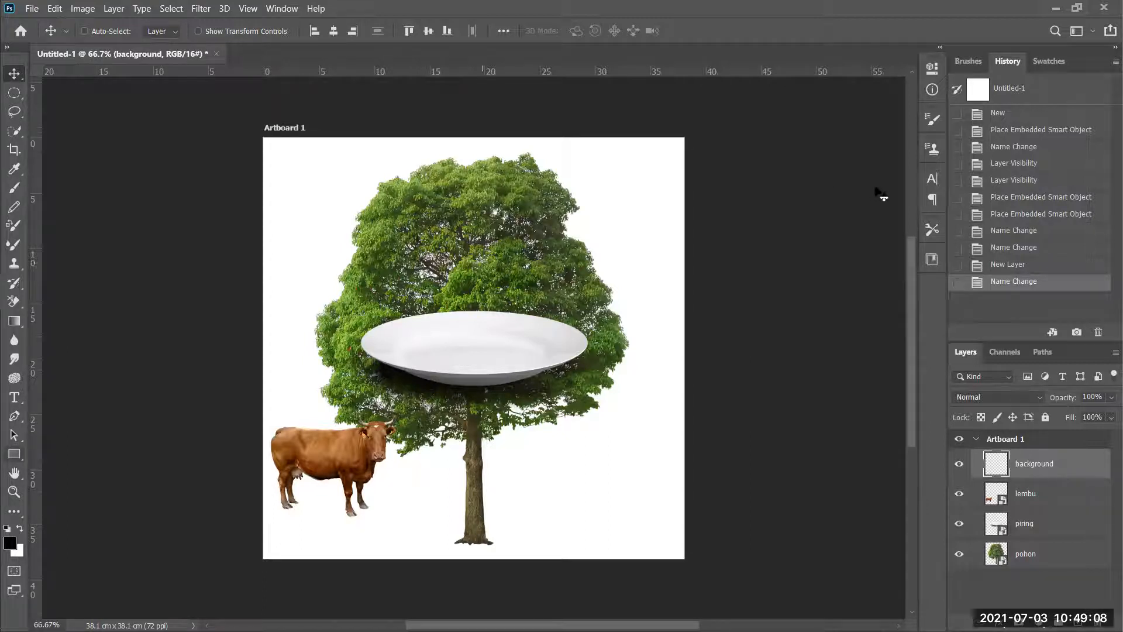
- Sample a light green from the tree's foliage with the Eyedropper as the foreground color
{"action": "left_click", "coordinate": [1050, 60]}
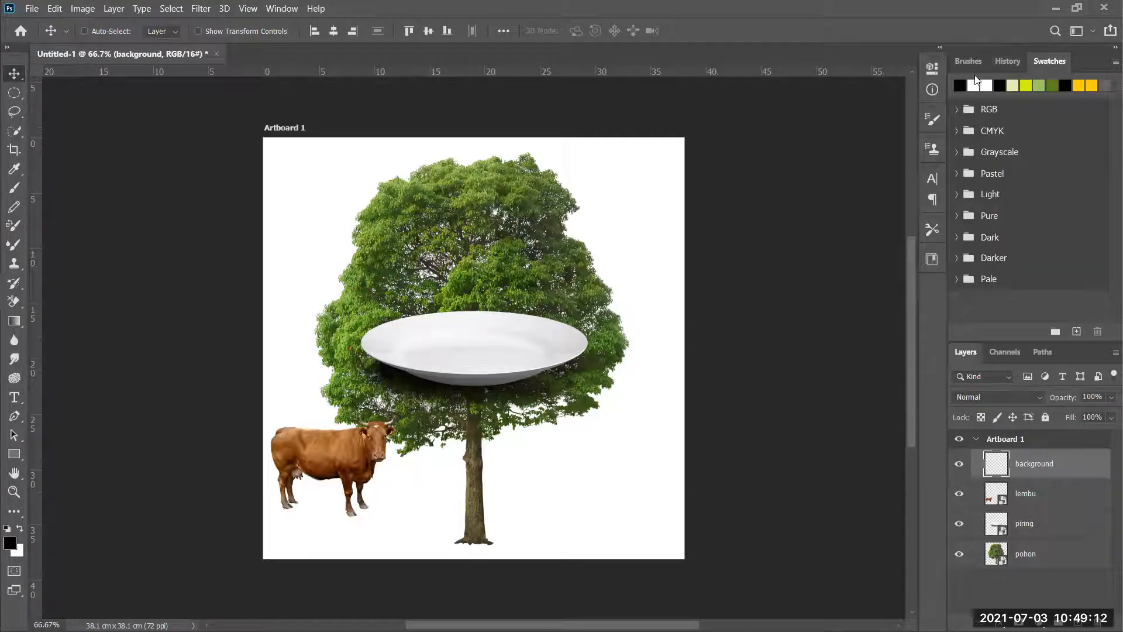
{"action": "left_click", "coordinate": [957, 110]}
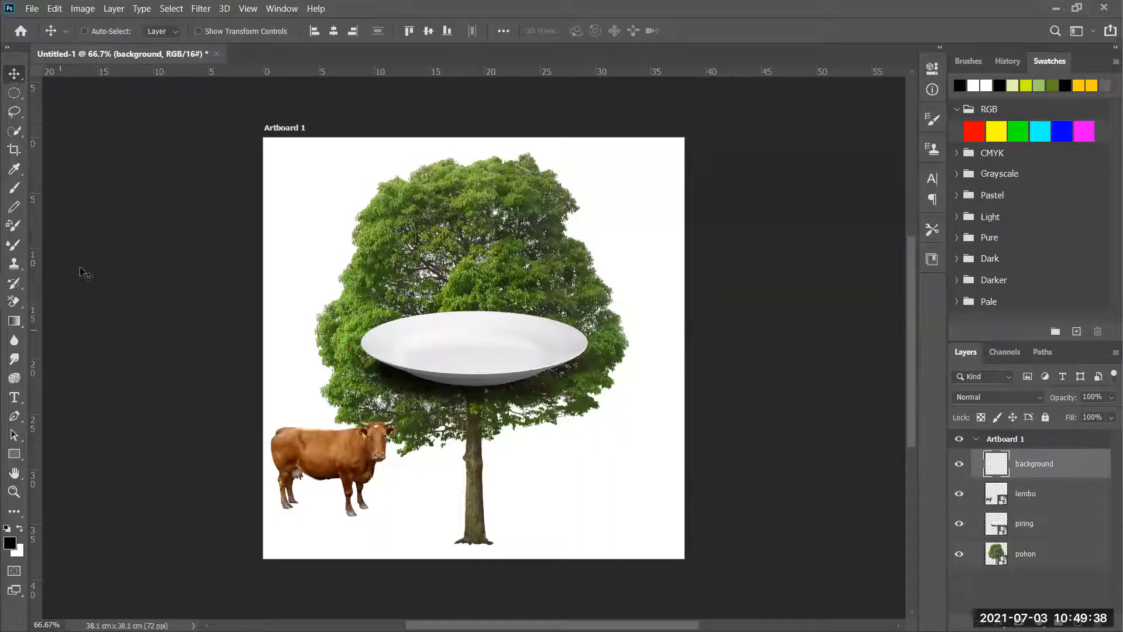
{"action": "left_click", "coordinate": [15, 171]}
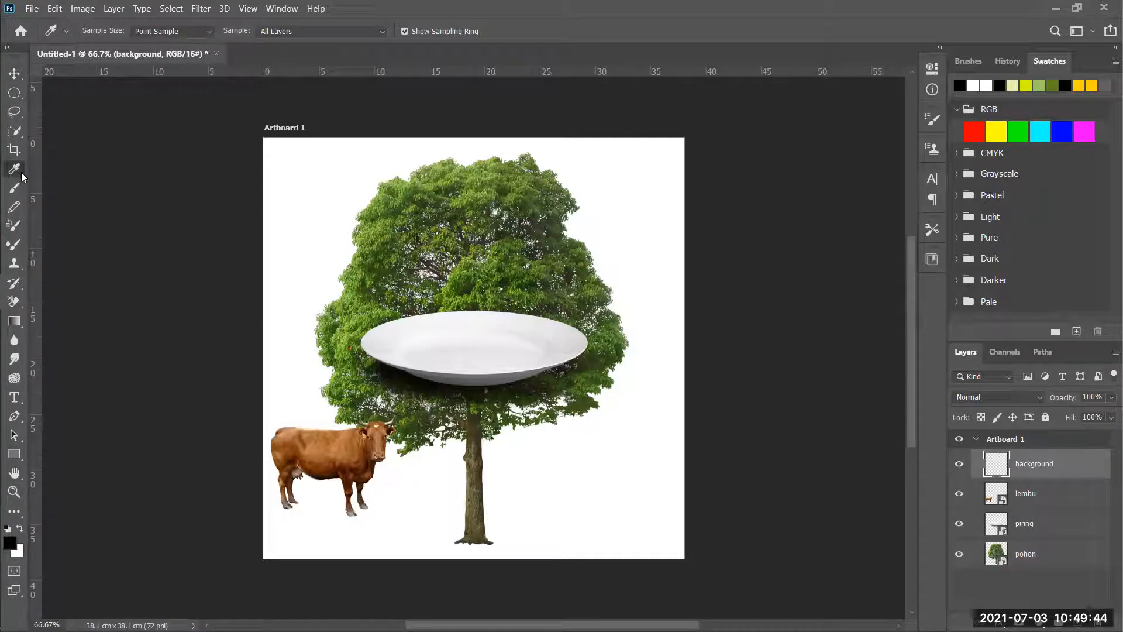
{"action": "right_click", "coordinate": [22, 175]}
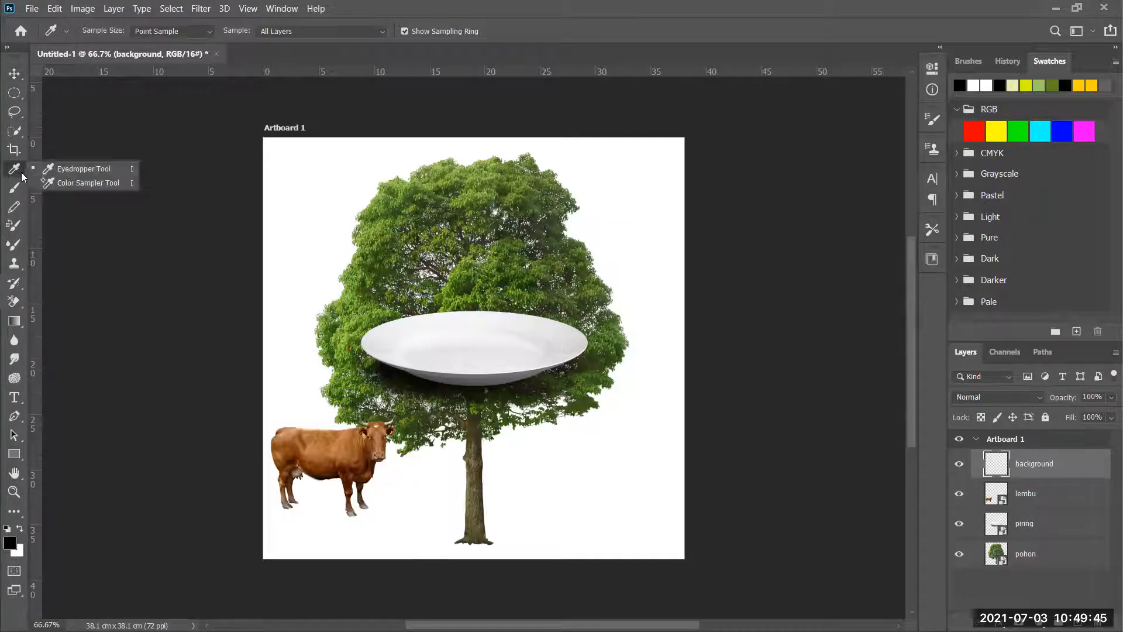
{"action": "left_click", "coordinate": [68, 171]}
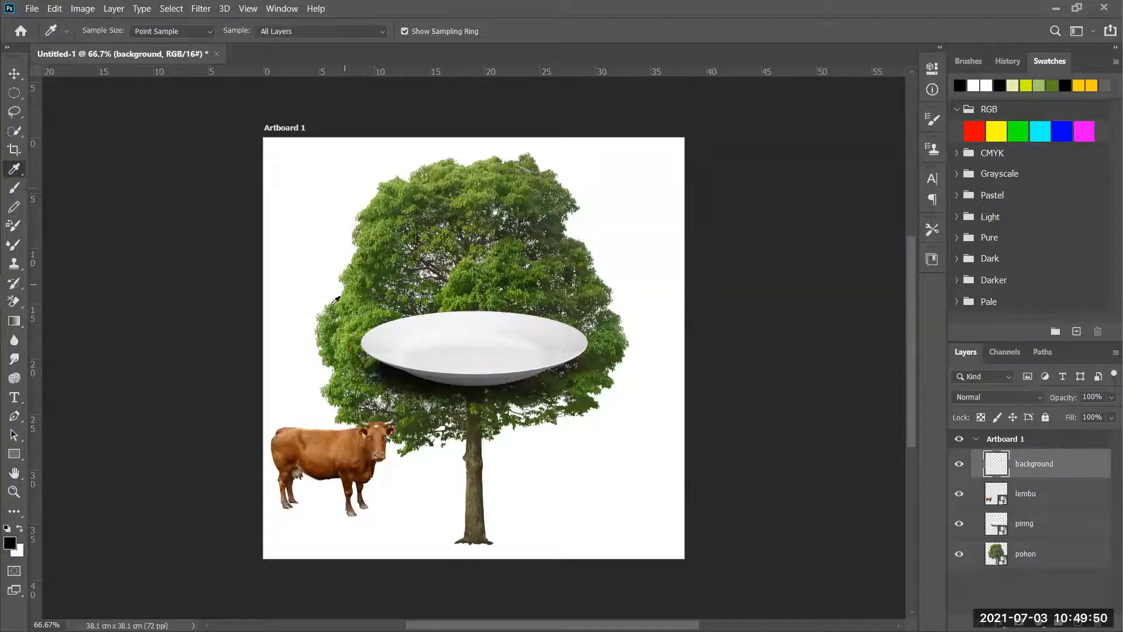
{"action": "left_click", "coordinate": [341, 310]}
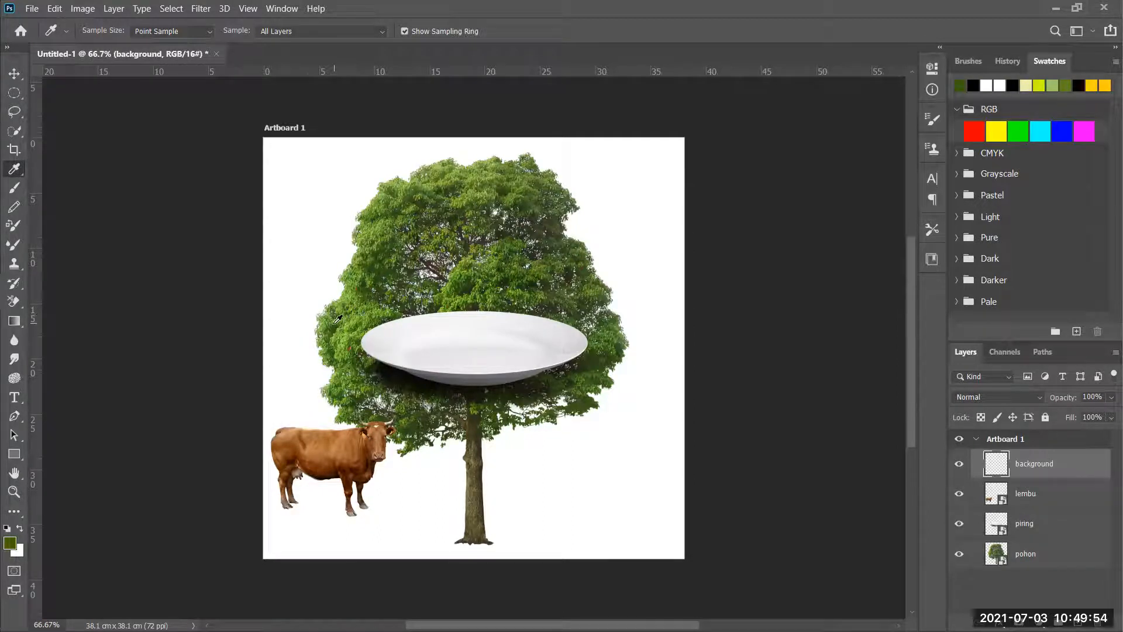
{"action": "left_click", "coordinate": [340, 331]}
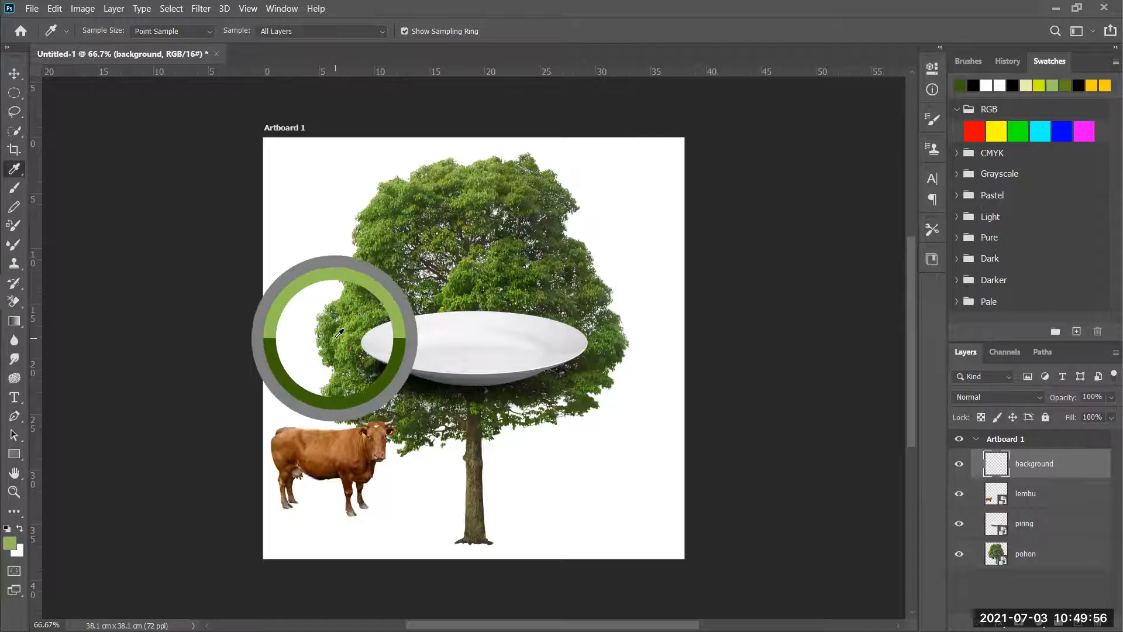
{"action": "left_click_drag", "start_coordinate": [338, 332], "coordinate": [339, 305]}
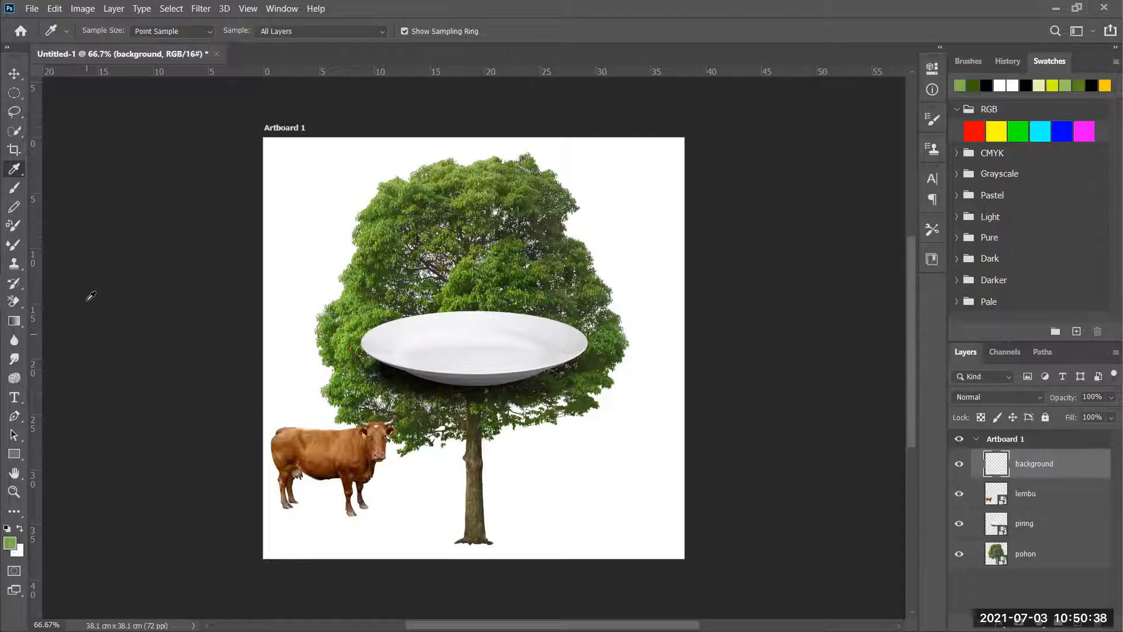
- Fill the background layer with the sampled green using the Paint Bucket Tool
{"action": "left_click", "coordinate": [21, 329]}
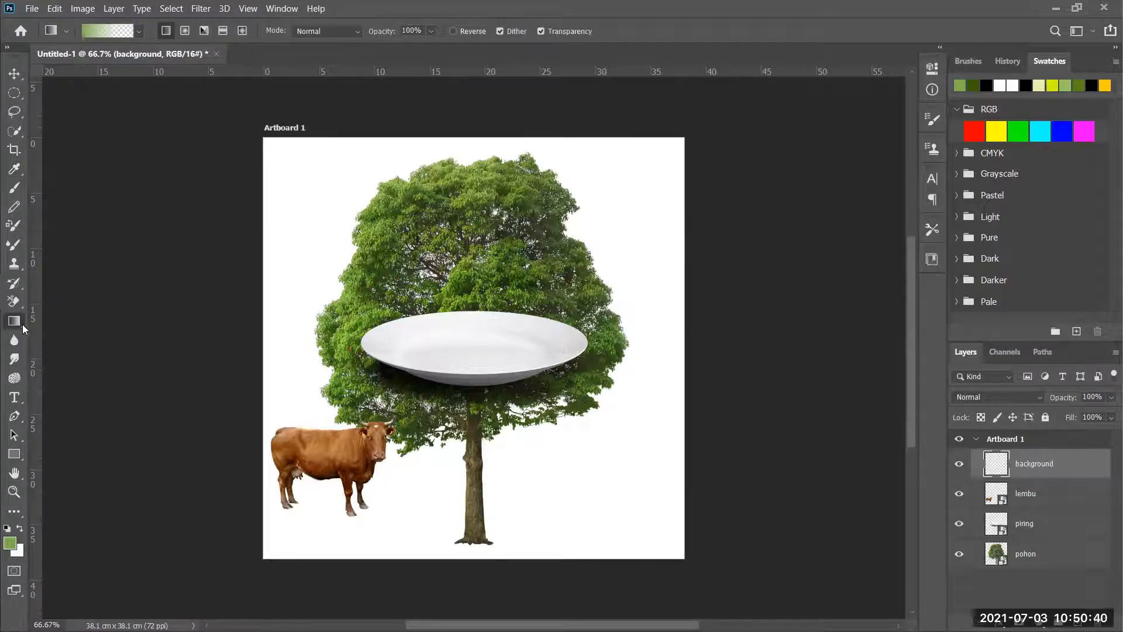
{"action": "right_click", "coordinate": [23, 329]}
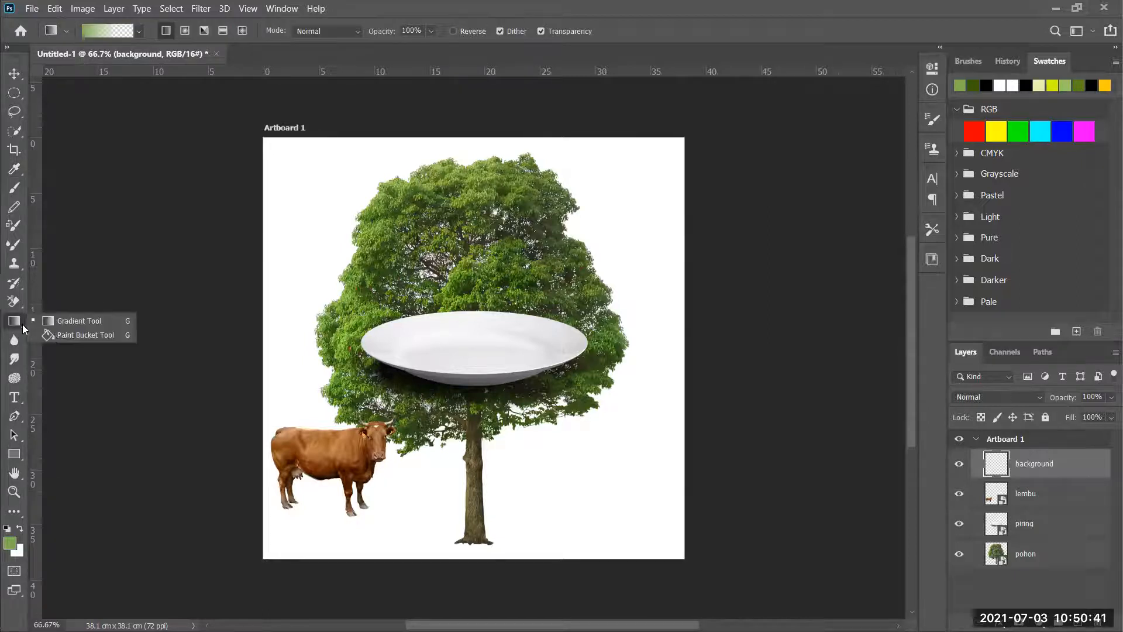
{"action": "left_click", "coordinate": [68, 334]}
{"action": "left_click", "coordinate": [299, 185]}
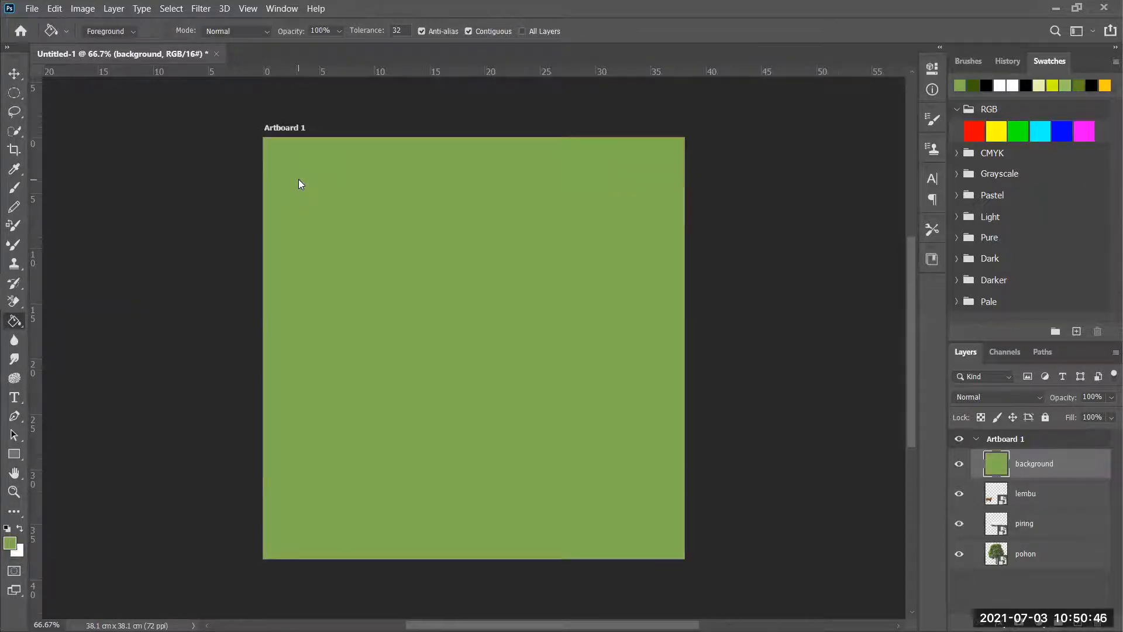
- Switch to the Move tool and reorder the background layer beneath the pohon layer
{"action": "right_click", "coordinate": [21, 329]}
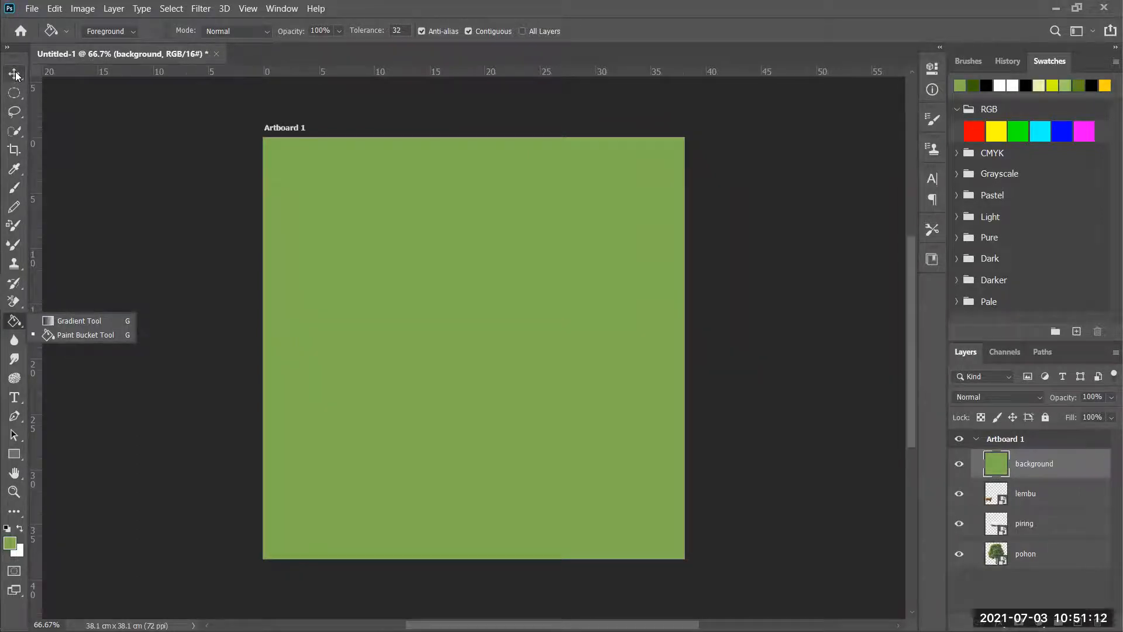
{"action": "left_click_drag", "start_coordinate": [16, 78], "coordinate": [42, 76]}
{"action": "left_click", "coordinate": [43, 72]}
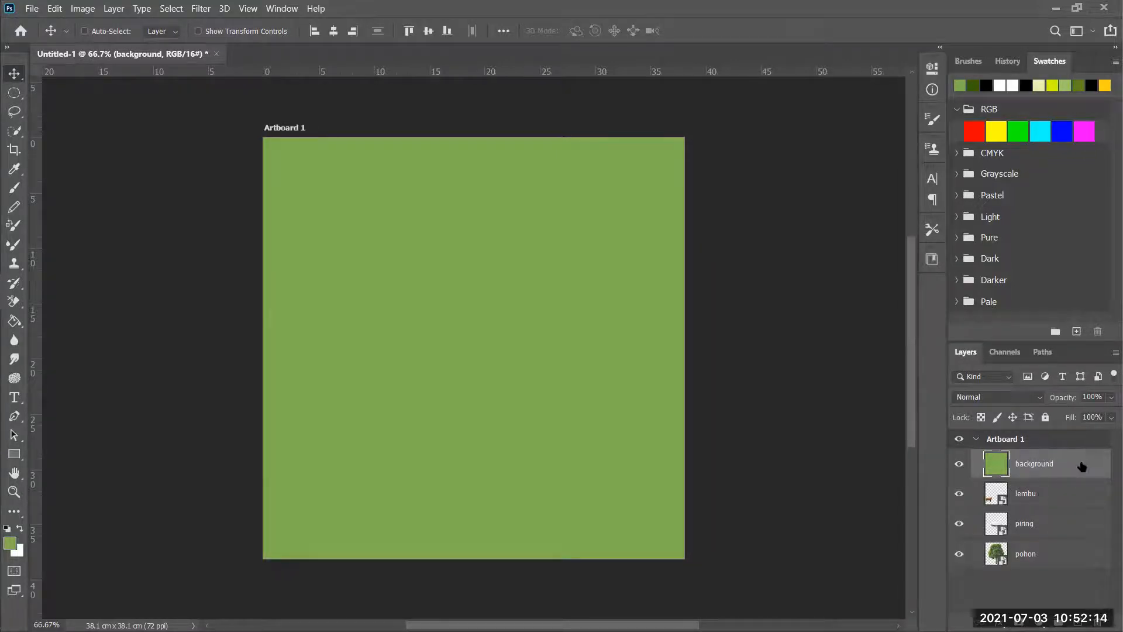
{"action": "left_click_drag", "start_coordinate": [1077, 465], "coordinate": [1066, 569]}
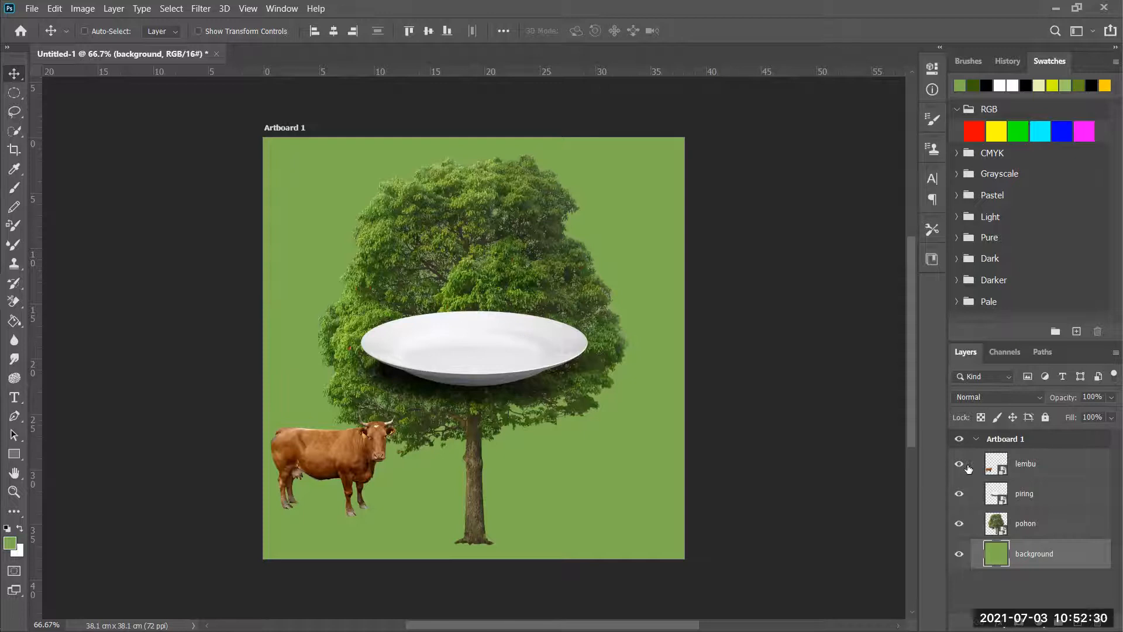
- Select the piring layer
{"action": "left_click", "coordinate": [1029, 498]}
{"action": "key", "text": "ctrl"}
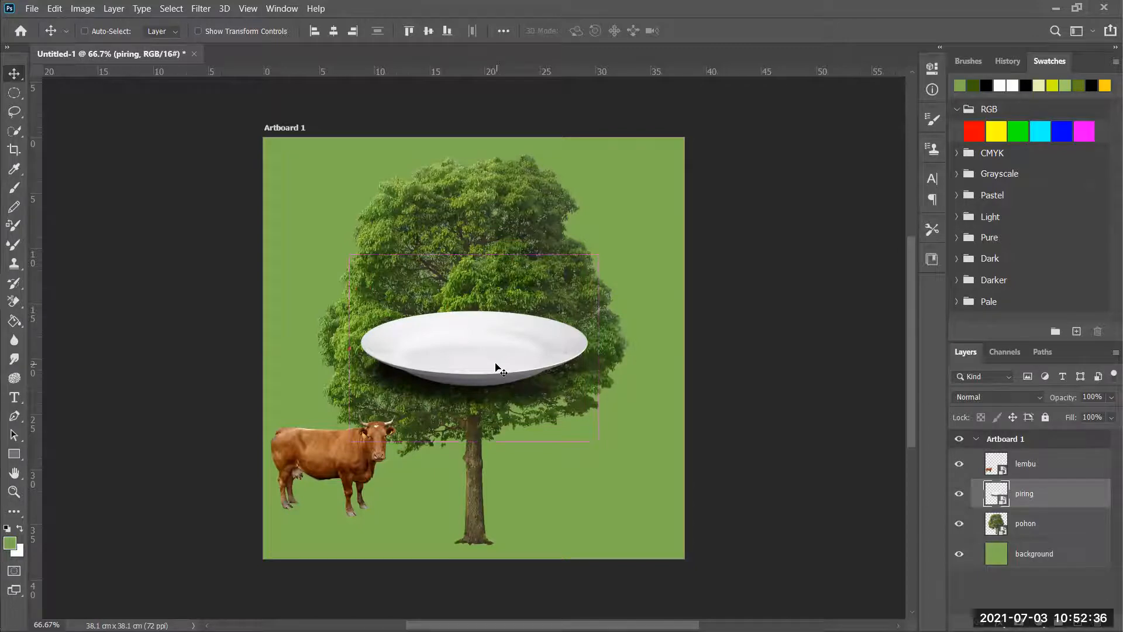
{"action": "left_click", "coordinate": [172, 9]}
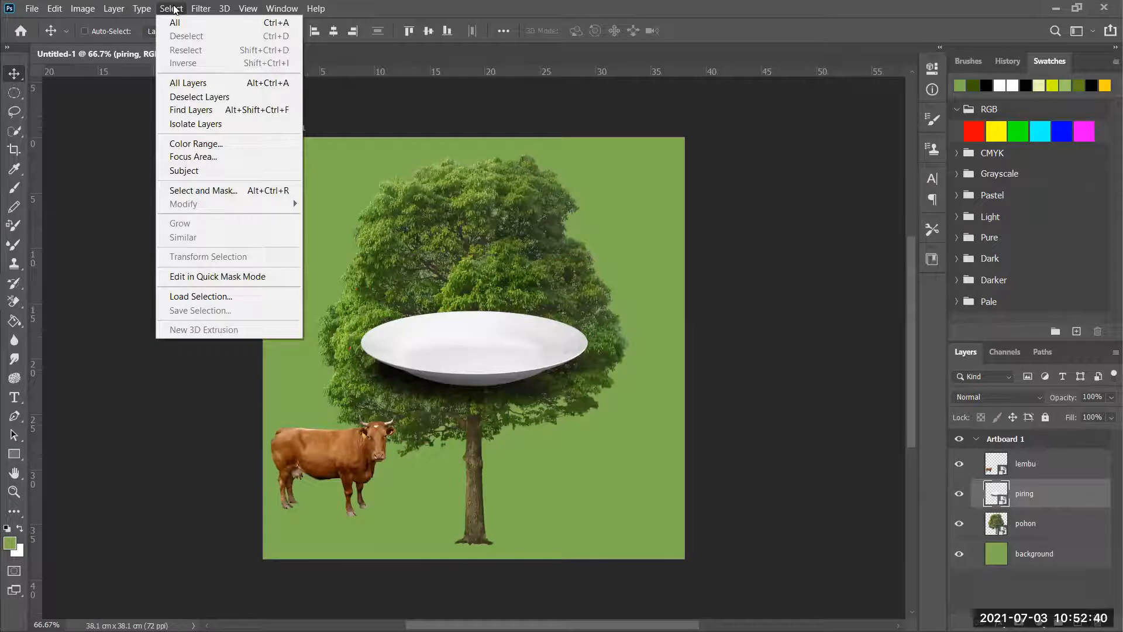
{"action": "mouse_move", "coordinate": [140, 9]}
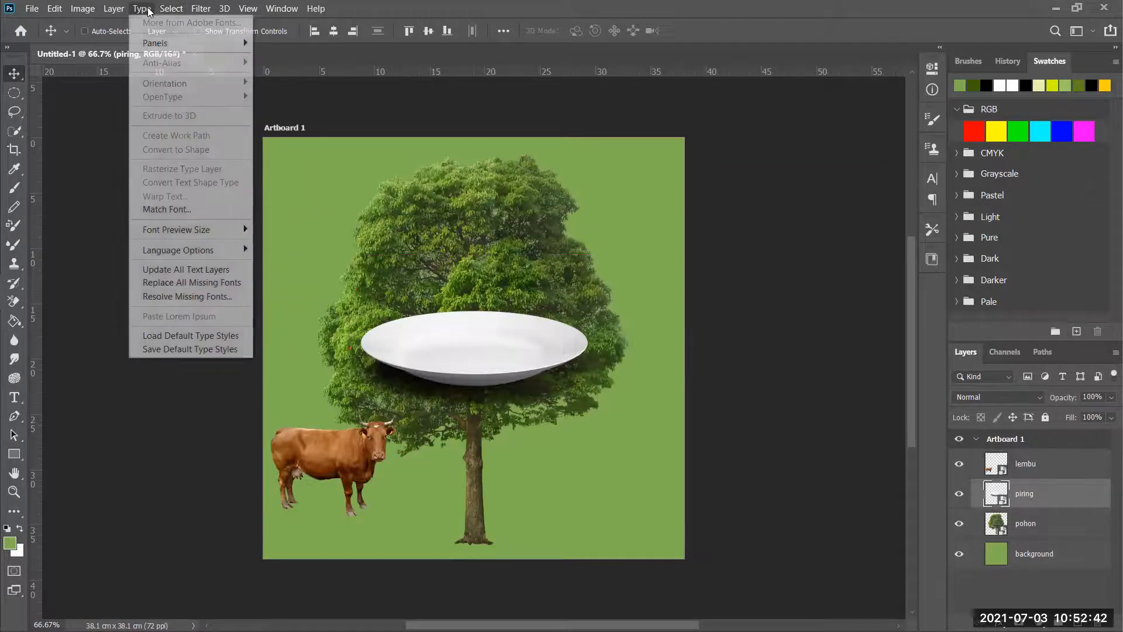
{"action": "mouse_move", "coordinate": [92, 10]}
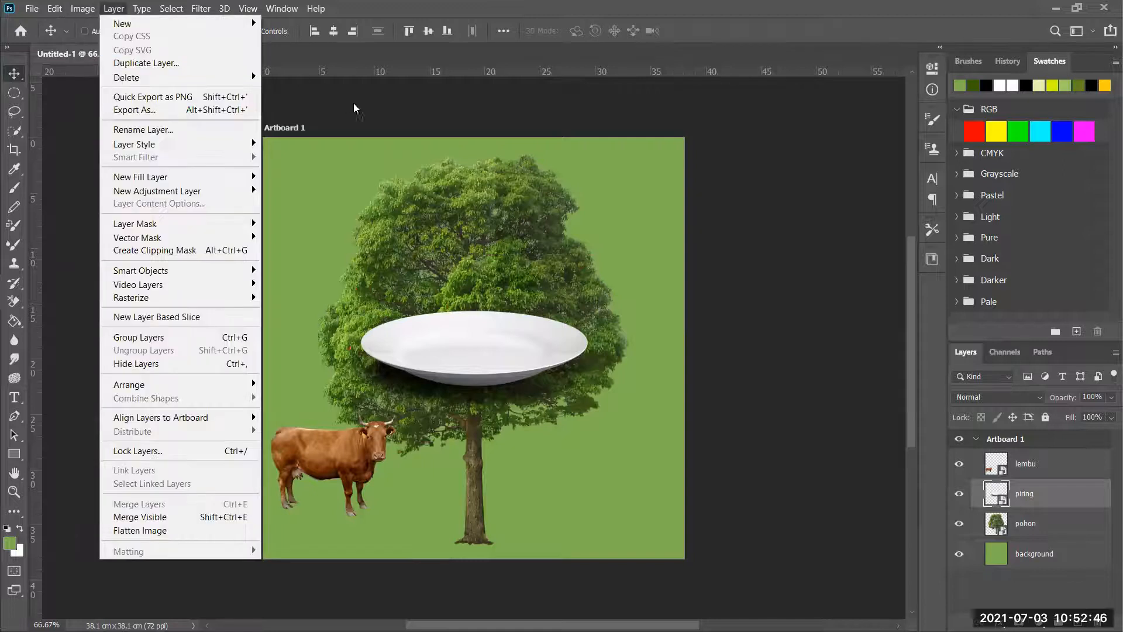
{"action": "left_click", "coordinate": [373, 107]}
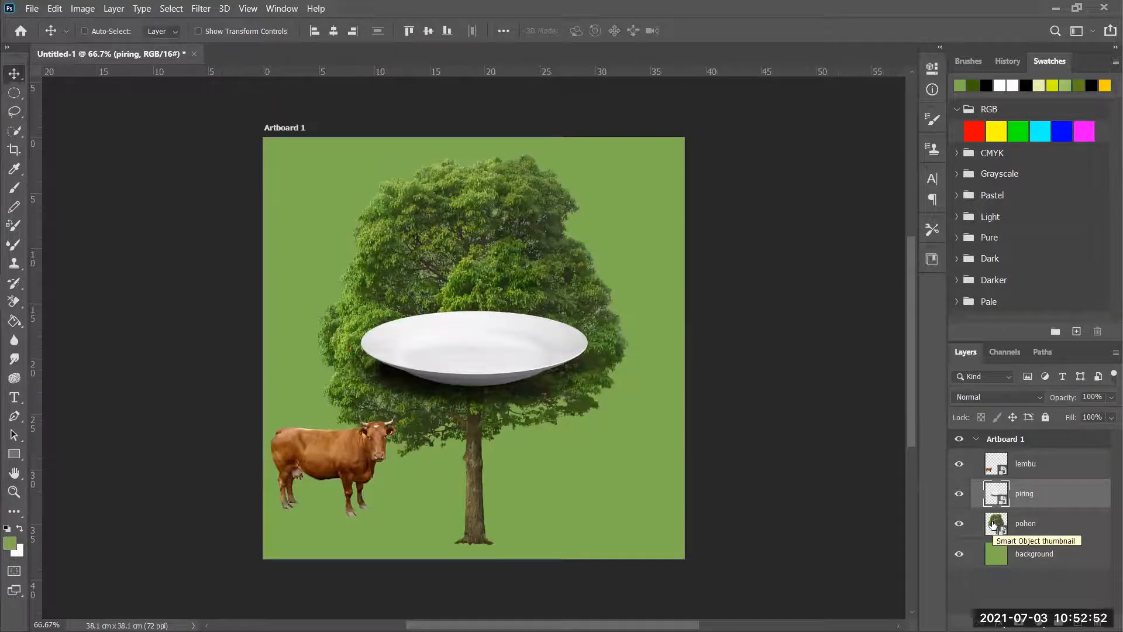
- Free-transform the plate: scale it to about 32.7% and move it down over the base of the tree trunk
{"action": "key", "text": "ctrl"}
{"action": "key", "text": "ctrl+t"}
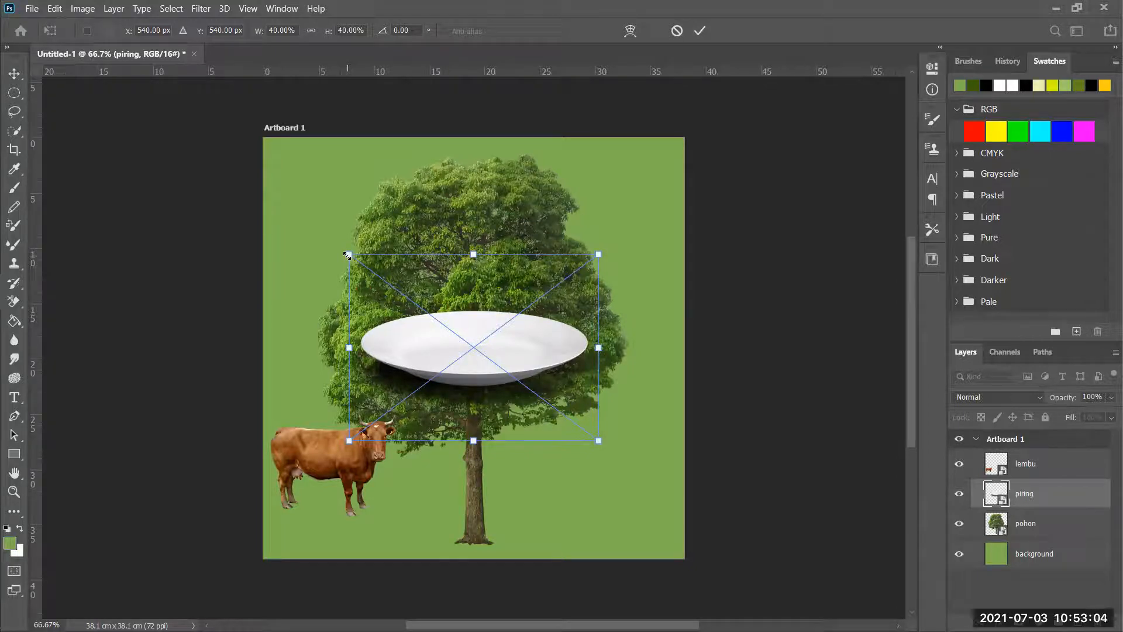
{"action": "left_click_drag", "start_coordinate": [346, 256], "coordinate": [371, 272]}
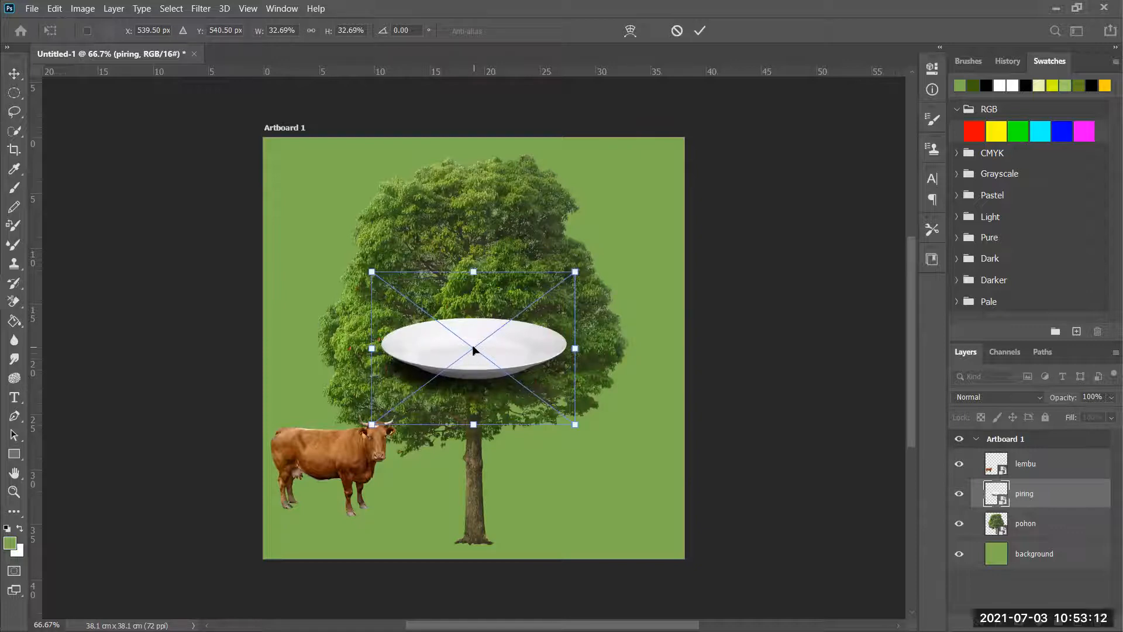
{"action": "left_click_drag", "start_coordinate": [470, 373], "coordinate": [477, 524]}
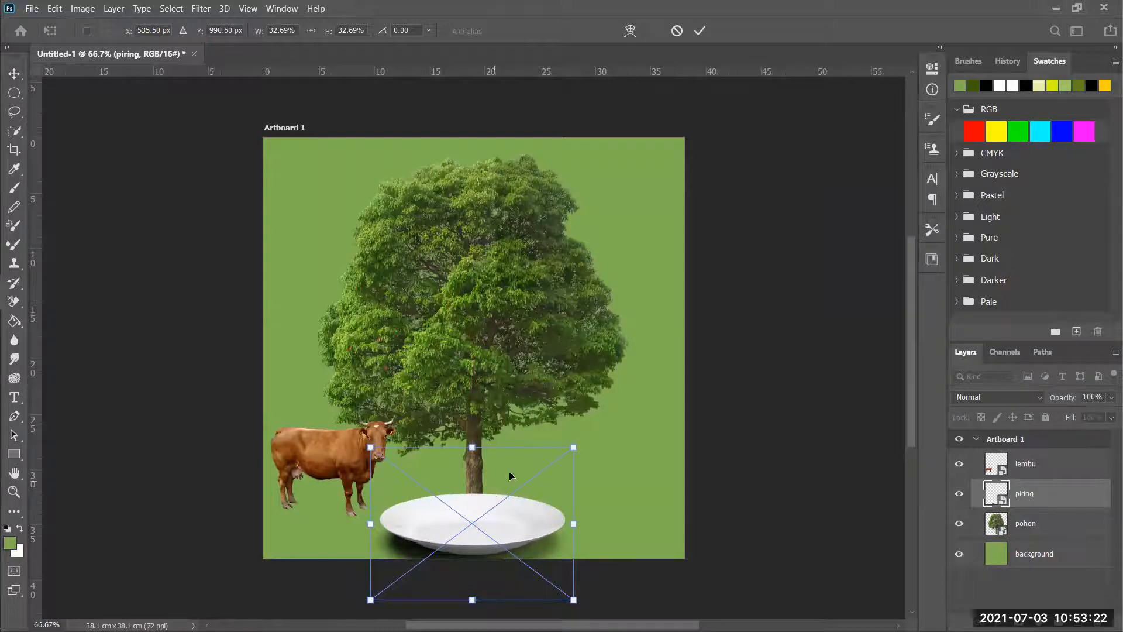
- Nudge the plate upward until its vertical position is about 978.5 px
{"action": "key", "text": "Up"}
{"action": "key", "text": "Up"}
{"action": "key", "text": "Up"}
{"action": "key", "text": "Up"}
{"action": "key", "text": "Up"}
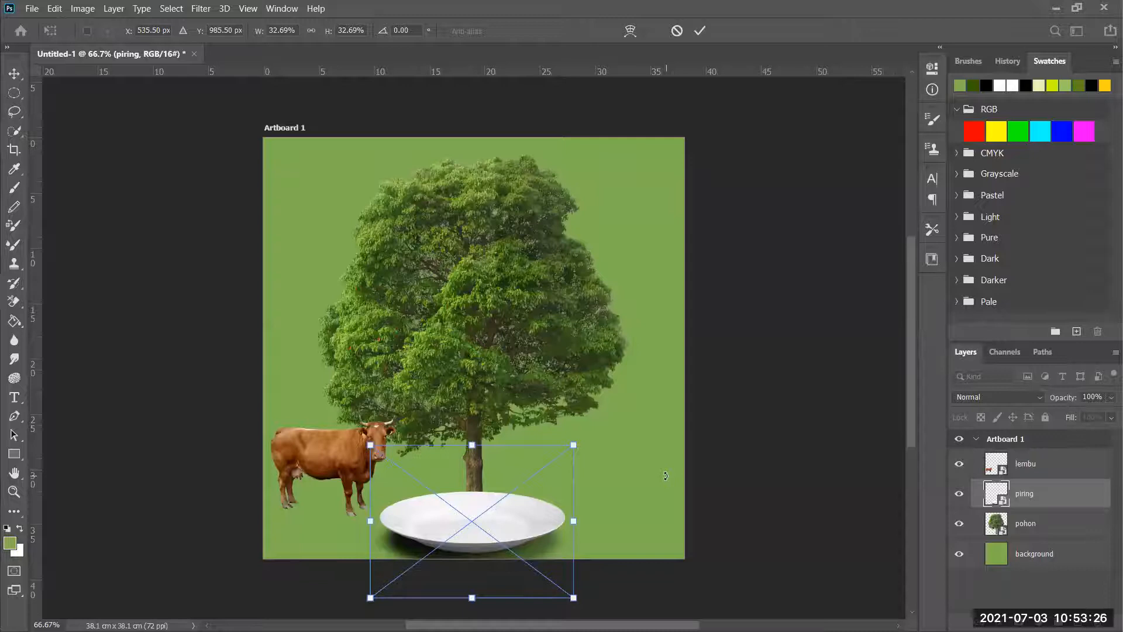
{"action": "key", "text": "Up"}
{"action": "key", "text": "Up"}
{"action": "key", "text": "Up"}
{"action": "key", "text": "Up"}
{"action": "key", "text": "Up"}
{"action": "key", "text": "Up"}
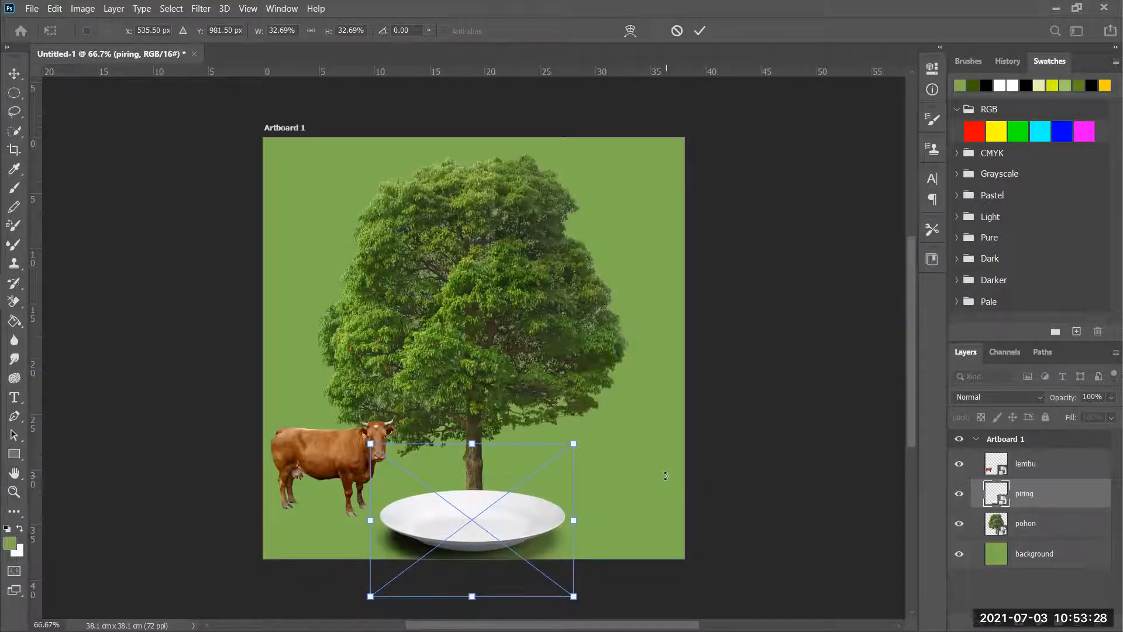
{"action": "key", "text": "Up"}
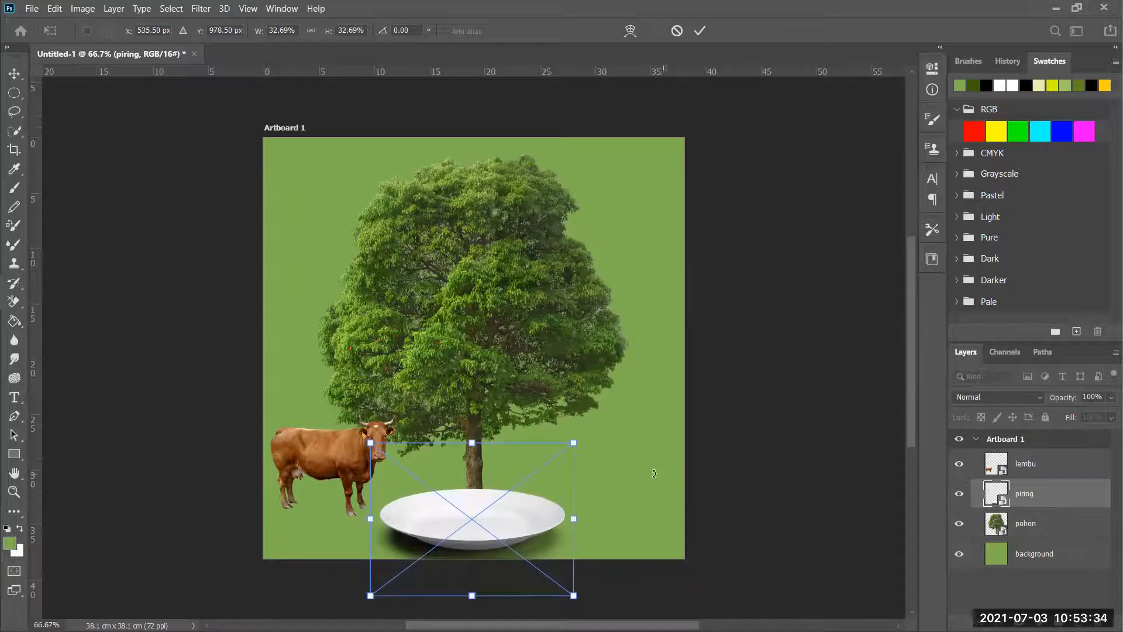
- Enlarge the plate to about 34.4%, apply the transform, and reorder the piring layer beneath the pohon layer
{"action": "left_click_drag", "start_coordinate": [573, 441], "coordinate": [581, 440]}
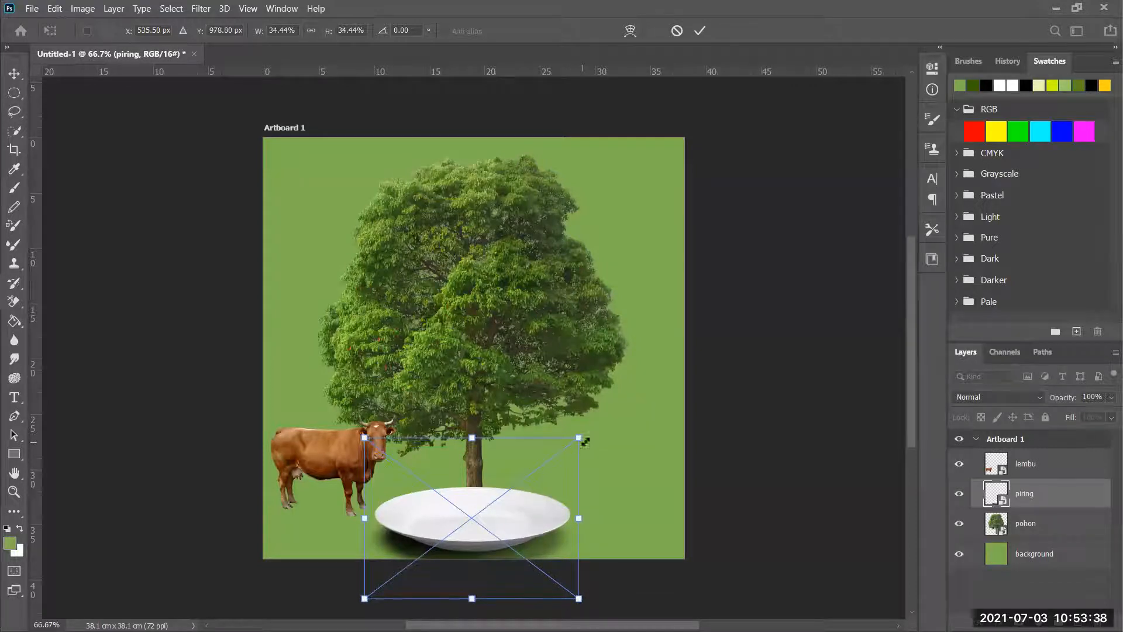
{"action": "left_click", "coordinate": [700, 33]}
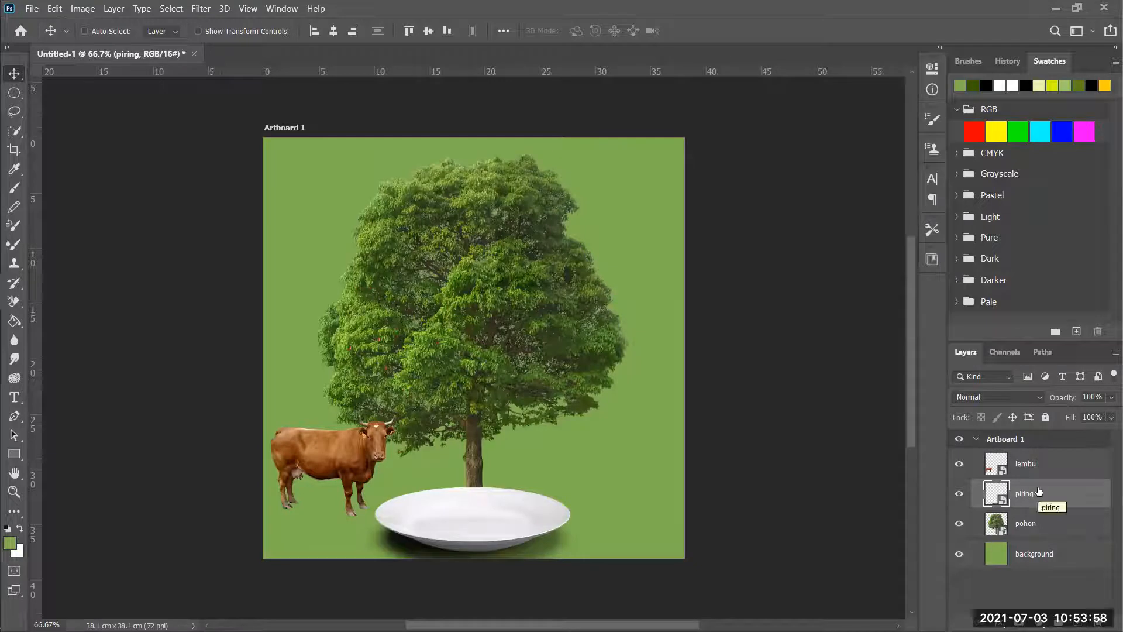
{"action": "left_click_drag", "start_coordinate": [1034, 495], "coordinate": [1037, 531]}
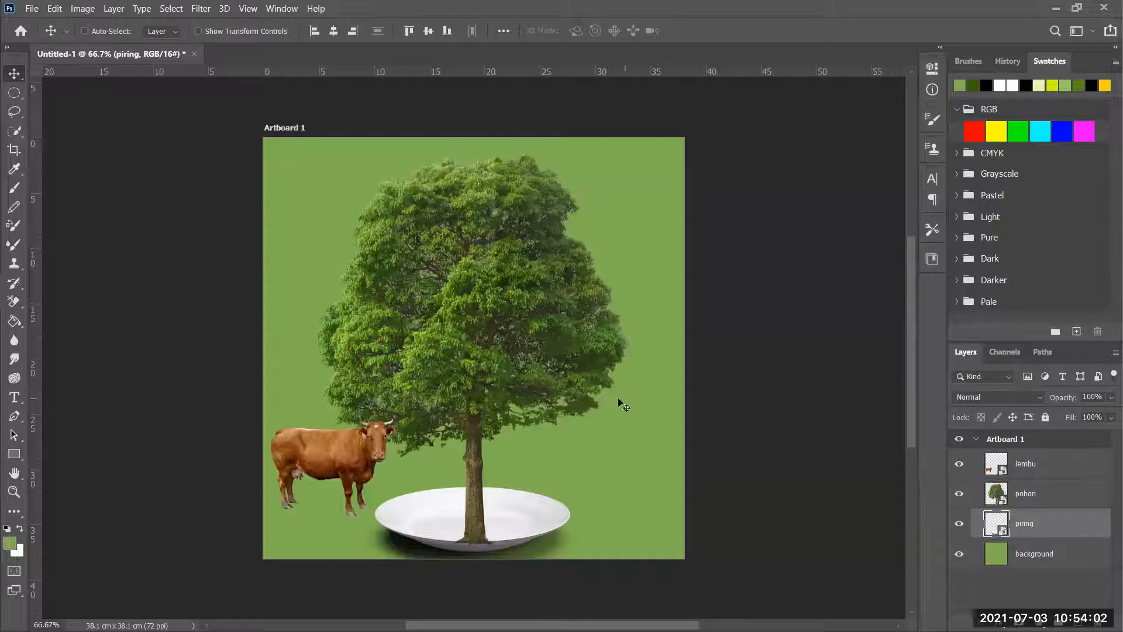
- Scale the tree on the pohon layer to about 79% and move it so the trunk stands on the plate
{"action": "left_click", "coordinate": [1040, 494]}
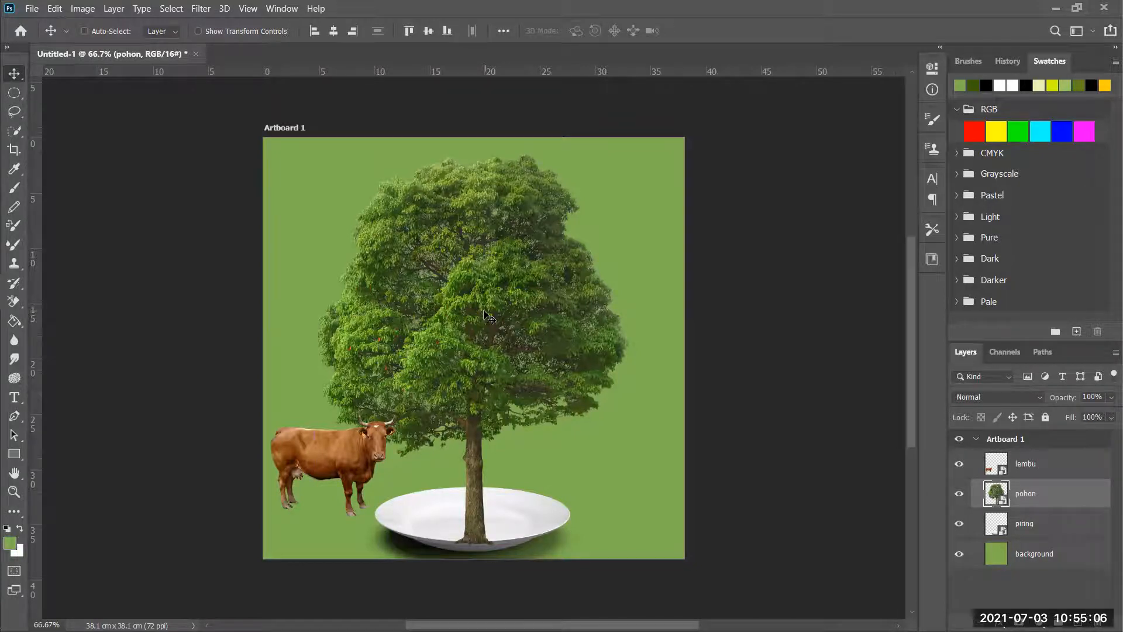
{"action": "key", "text": "ctrl+t"}
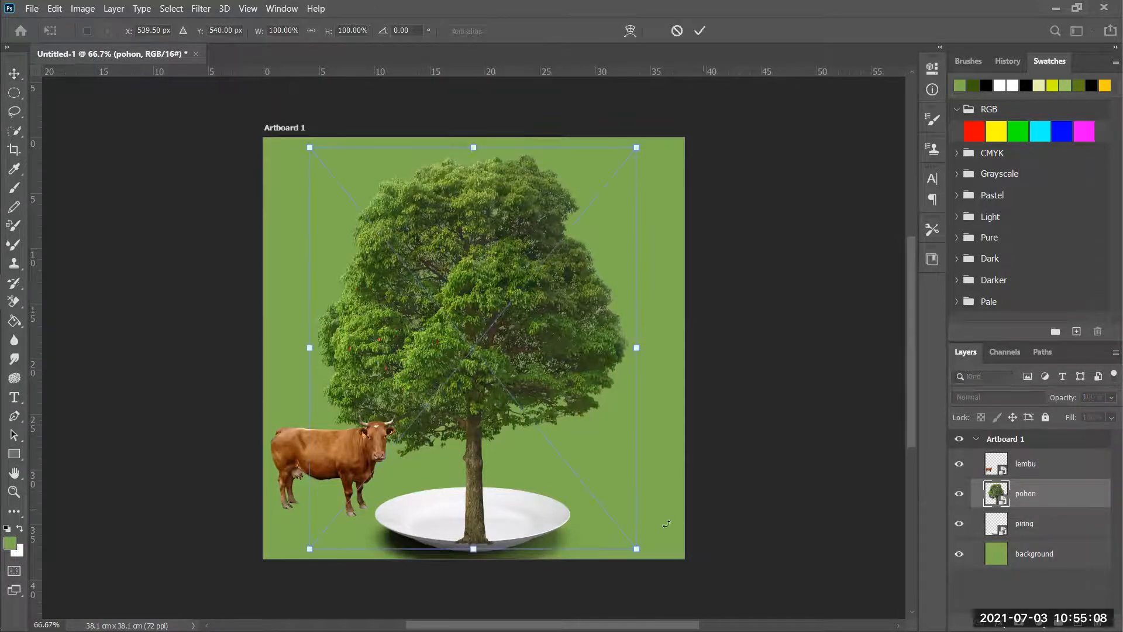
{"action": "left_click_drag", "start_coordinate": [634, 550], "coordinate": [540, 490]}
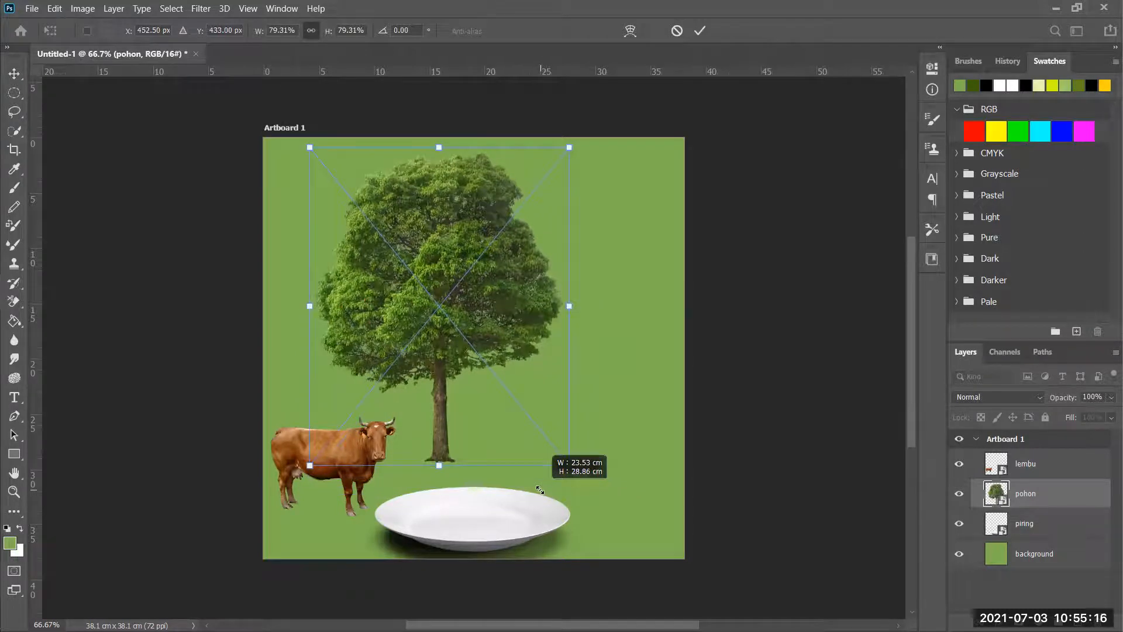
{"action": "left_click_drag", "start_coordinate": [540, 490], "coordinate": [539, 488]}
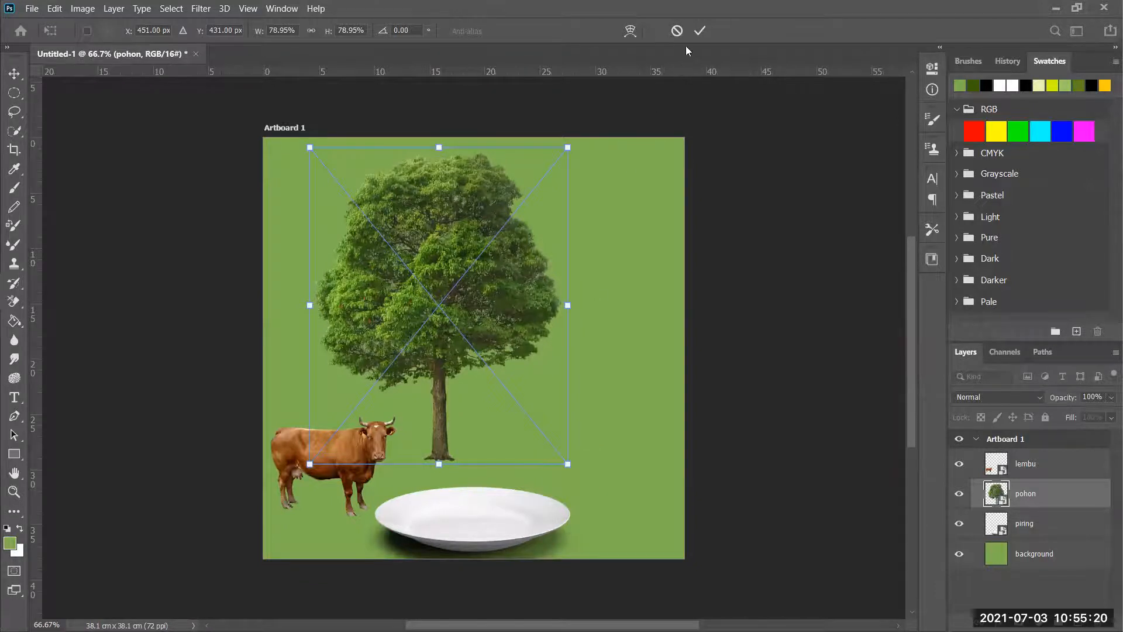
{"action": "left_click", "coordinate": [699, 31]}
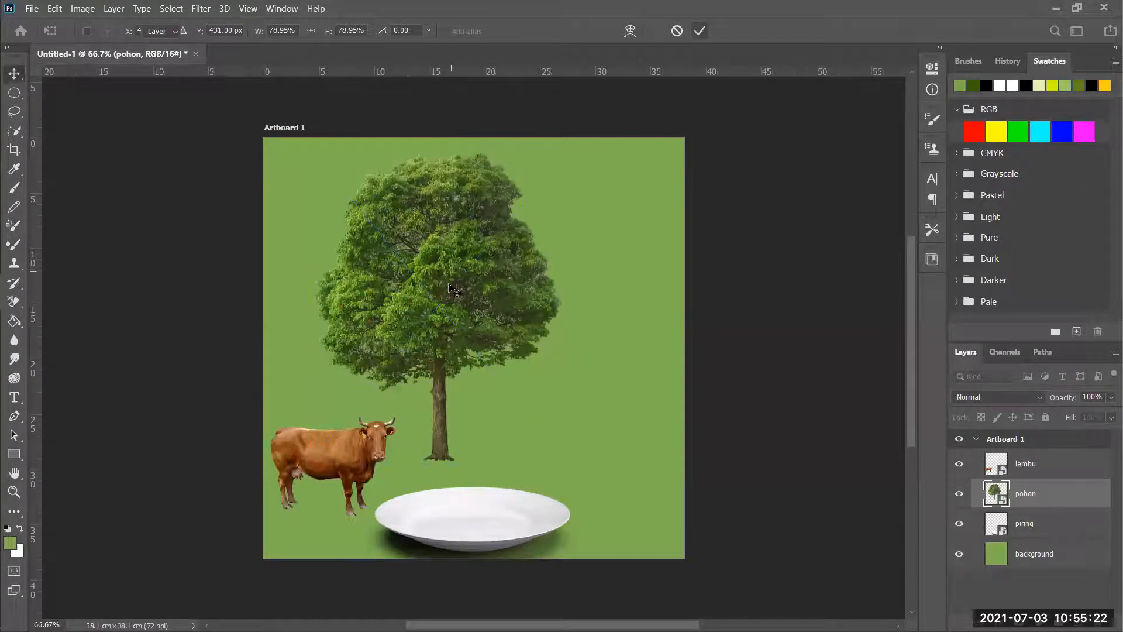
{"action": "left_click_drag", "start_coordinate": [443, 269], "coordinate": [443, 323]}
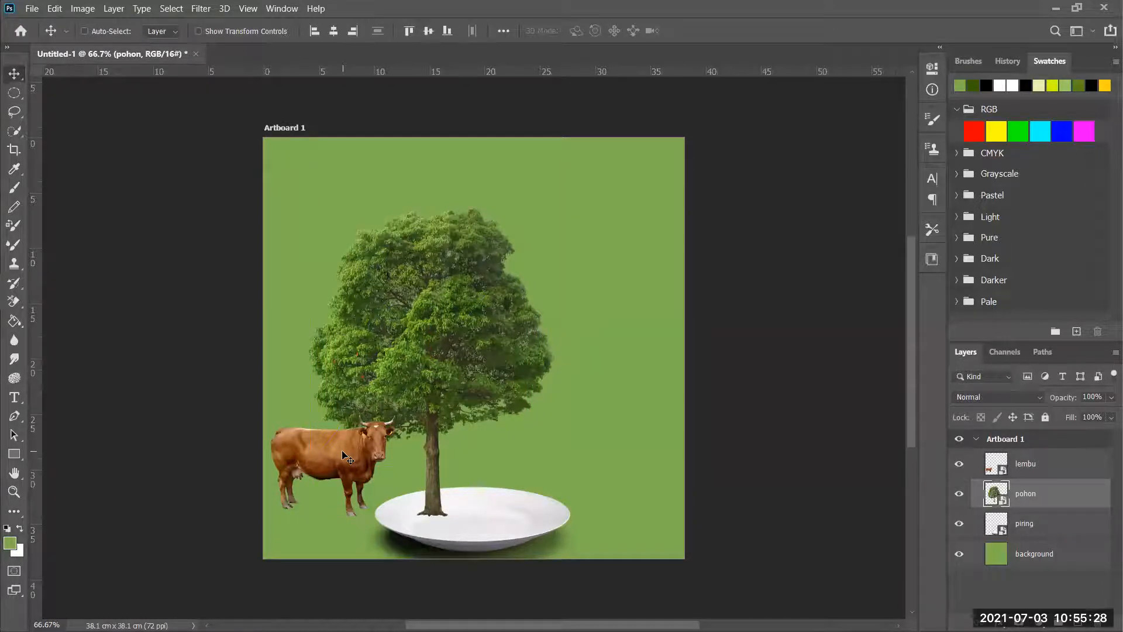
- Move the cow onto the plate in front of the trunk and scale it to about 13.6%
{"action": "left_click", "coordinate": [1041, 471]}
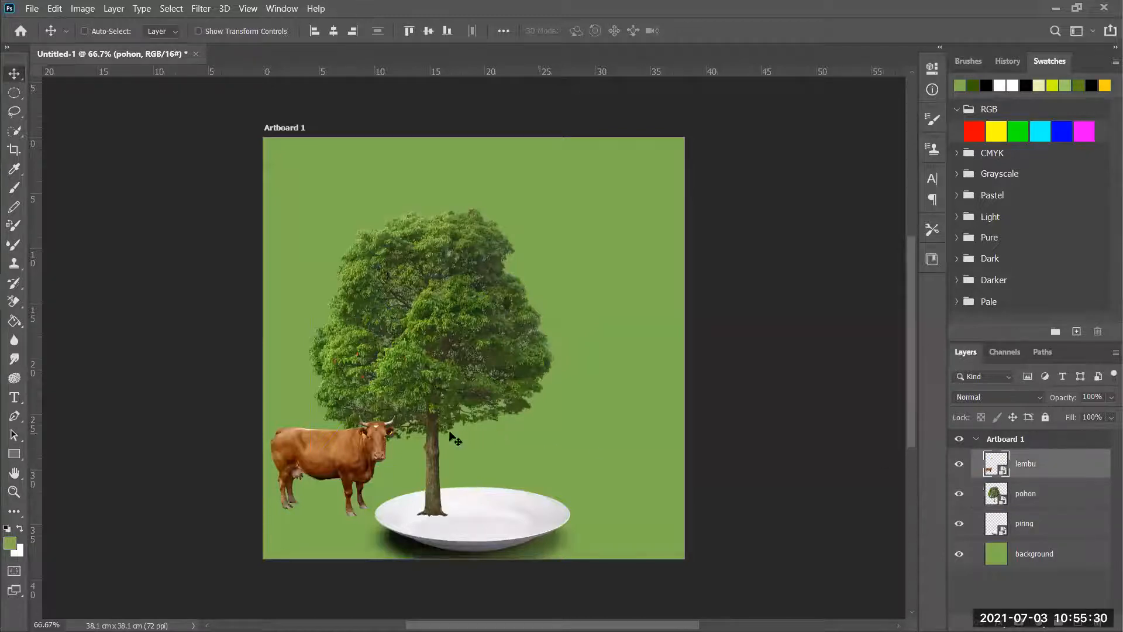
{"action": "left_click_drag", "start_coordinate": [354, 460], "coordinate": [463, 477]}
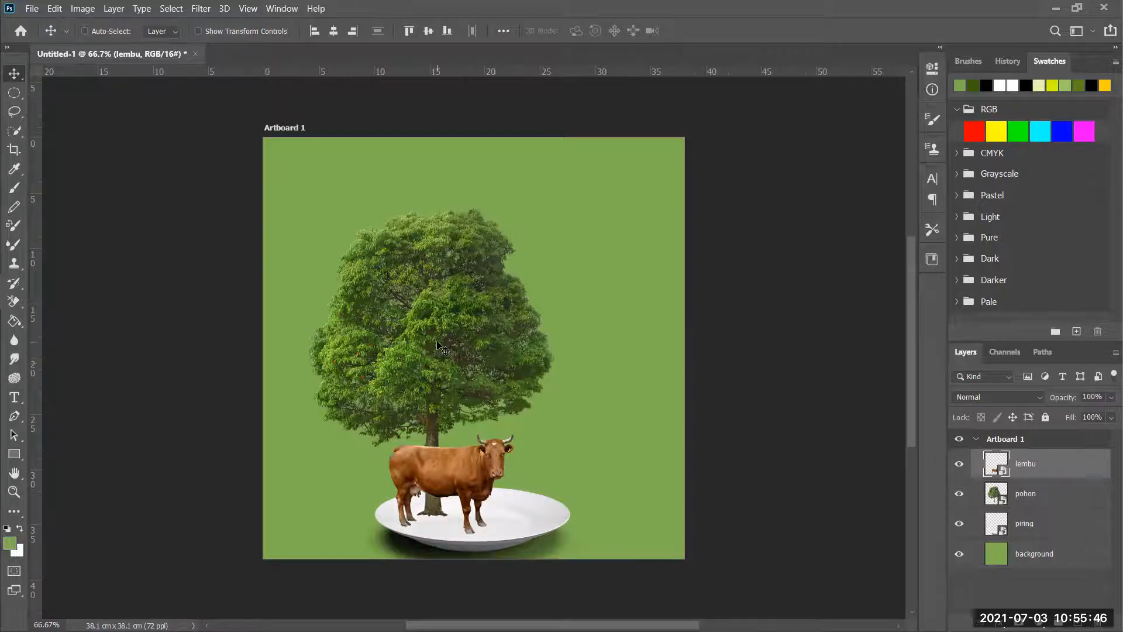
{"action": "key", "text": "ctrl"}
{"action": "key", "text": "ctrl+t"}
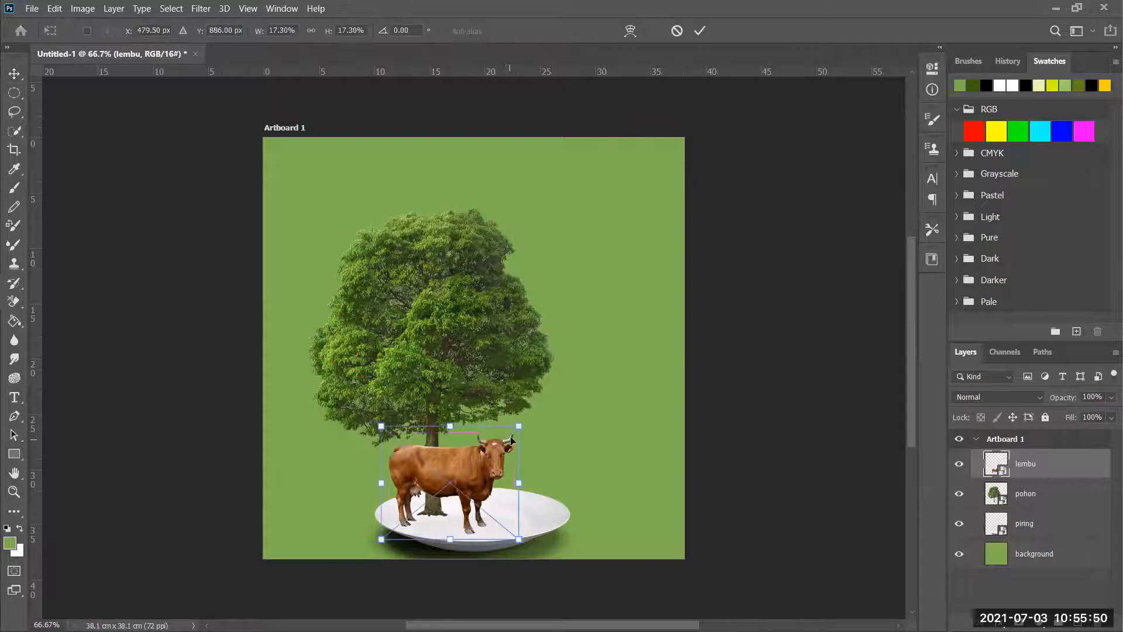
{"action": "left_click_drag", "start_coordinate": [518, 426], "coordinate": [490, 454]}
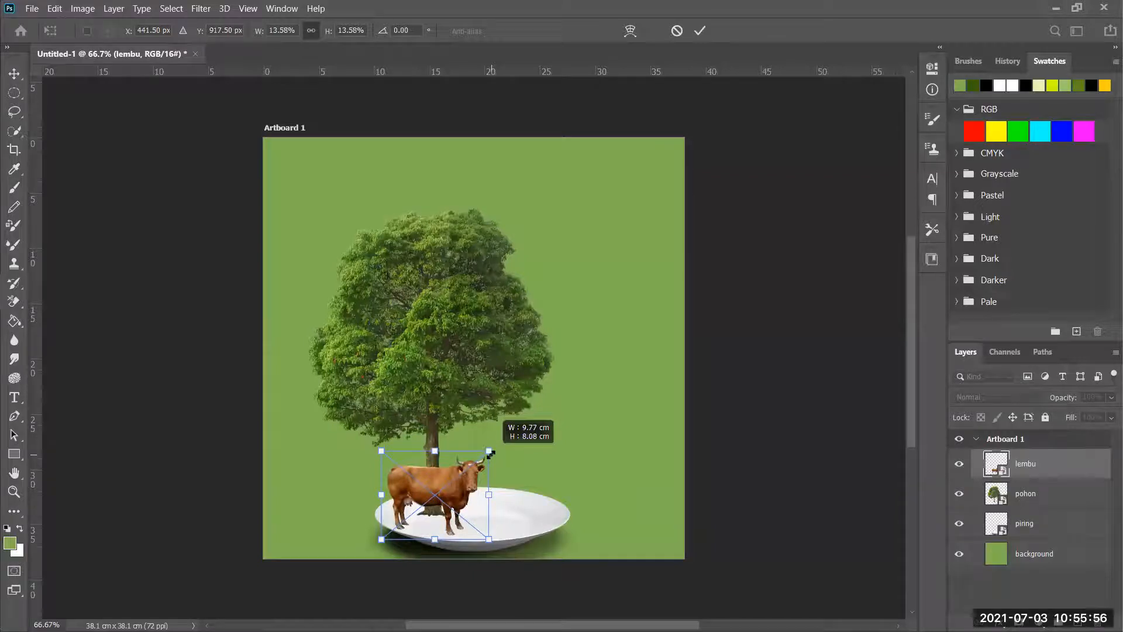
{"action": "left_click", "coordinate": [699, 31]}
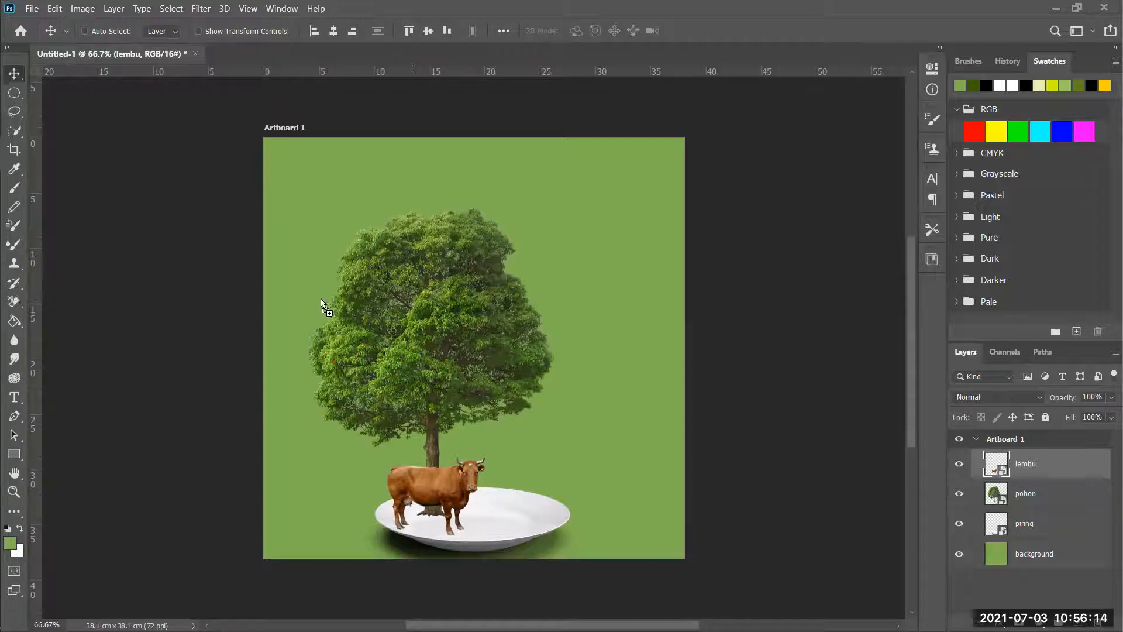
- Place the kisspng goat image, scale it to about 14.1%, and set it on the plate beside the cow
{"action": "left_click_drag", "start_coordinate": [321, 299], "coordinate": [321, 300]}
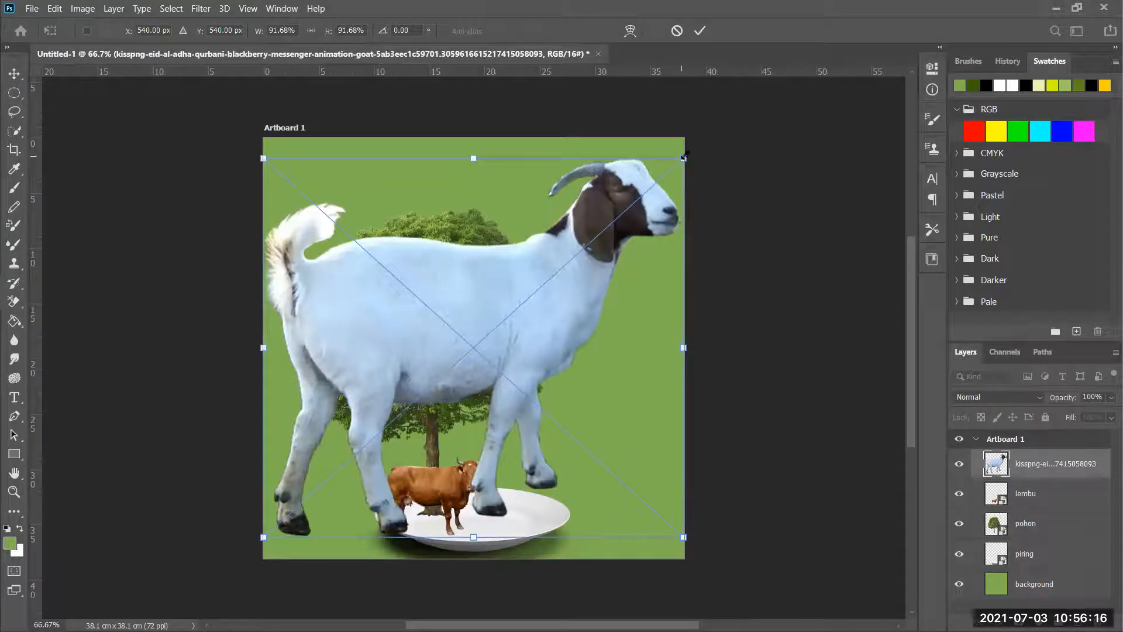
{"action": "left_click_drag", "start_coordinate": [683, 157], "coordinate": [296, 419]}
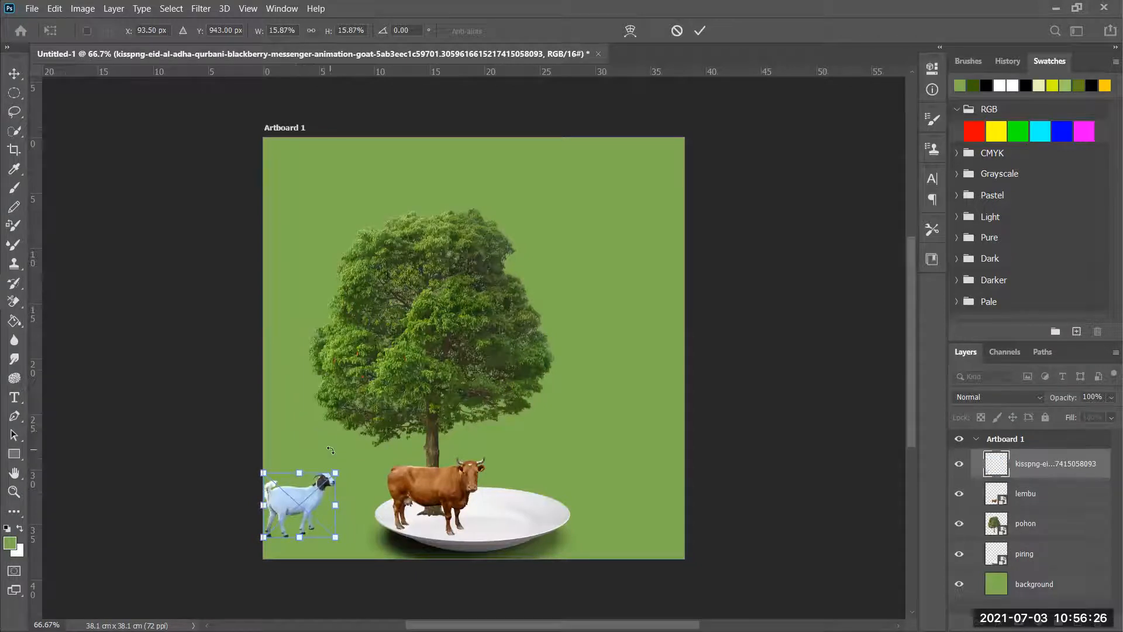
{"action": "left_click_drag", "start_coordinate": [336, 473], "coordinate": [327, 480]}
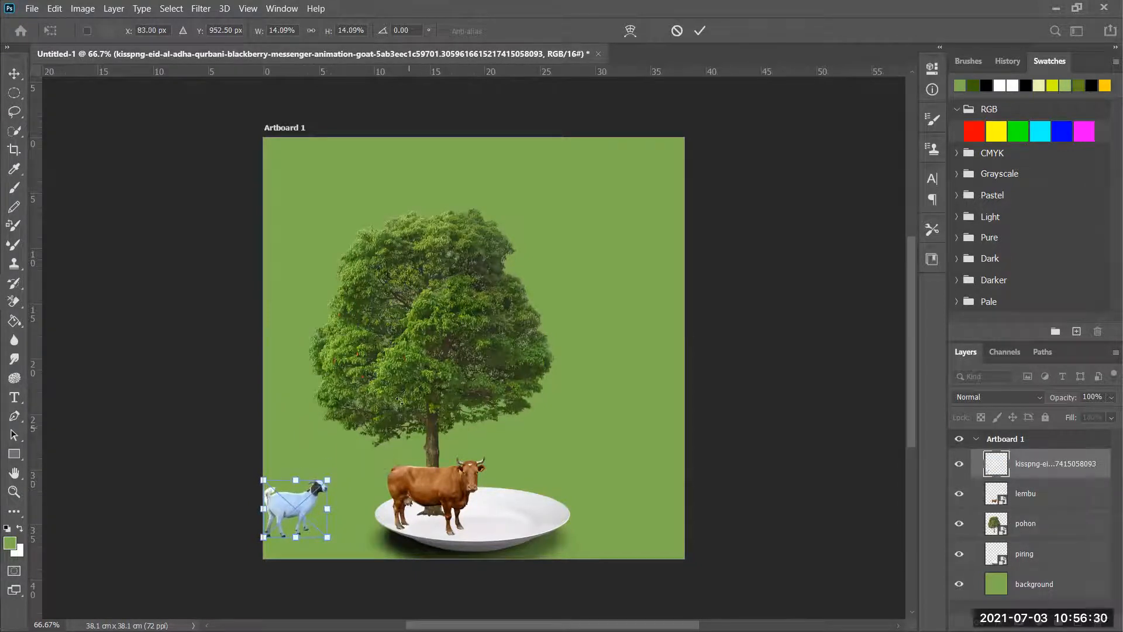
{"action": "left_click", "coordinate": [700, 31]}
{"action": "left_click_drag", "start_coordinate": [296, 515], "coordinate": [500, 514]}
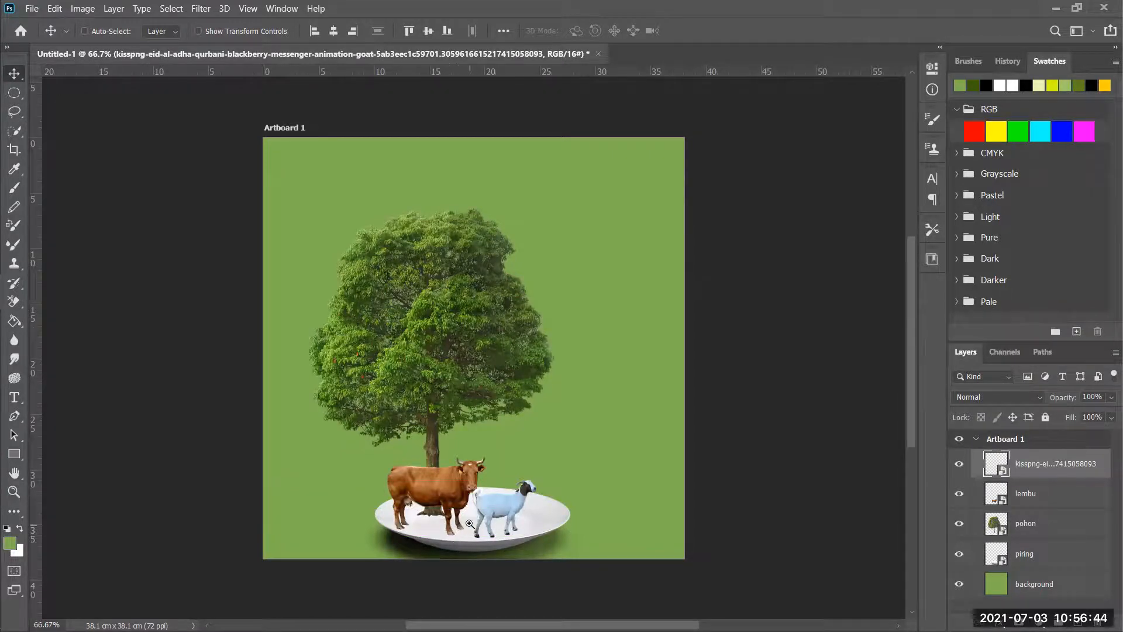
- Place the 3-2-grass-transparent image above the other layers and scale it to about 30.4%
{"action": "scroll", "coordinate": [470, 526], "scroll_direction": "up", "scroll_amount": 1}
{"action": "left_click_drag", "start_coordinate": [477, 431], "coordinate": [456, 358]}
{"action": "scroll", "coordinate": [478, 394], "scroll_direction": "up", "scroll_amount": 1}
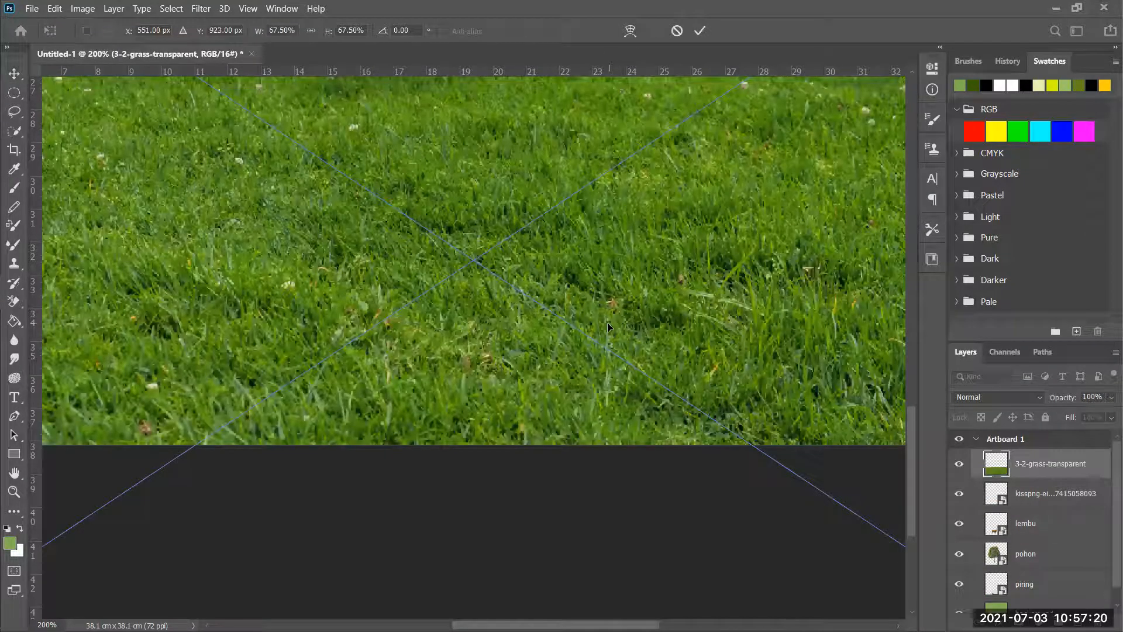
{"action": "scroll", "coordinate": [609, 326], "scroll_direction": "down", "scroll_amount": 2}
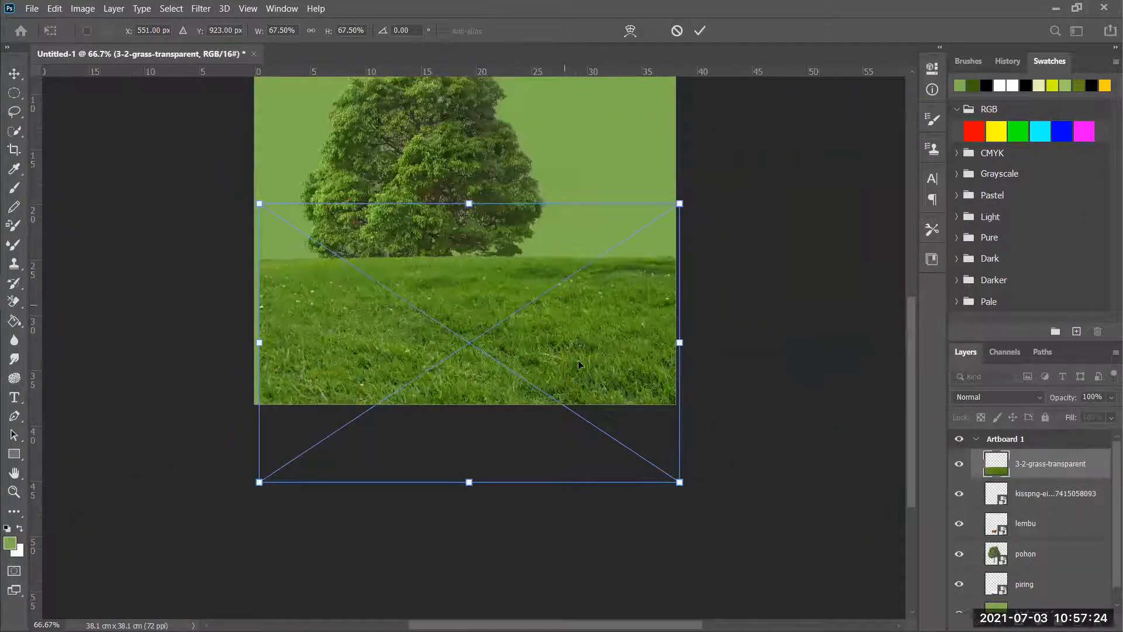
{"action": "left_click_drag", "start_coordinate": [679, 483], "coordinate": [543, 408]}
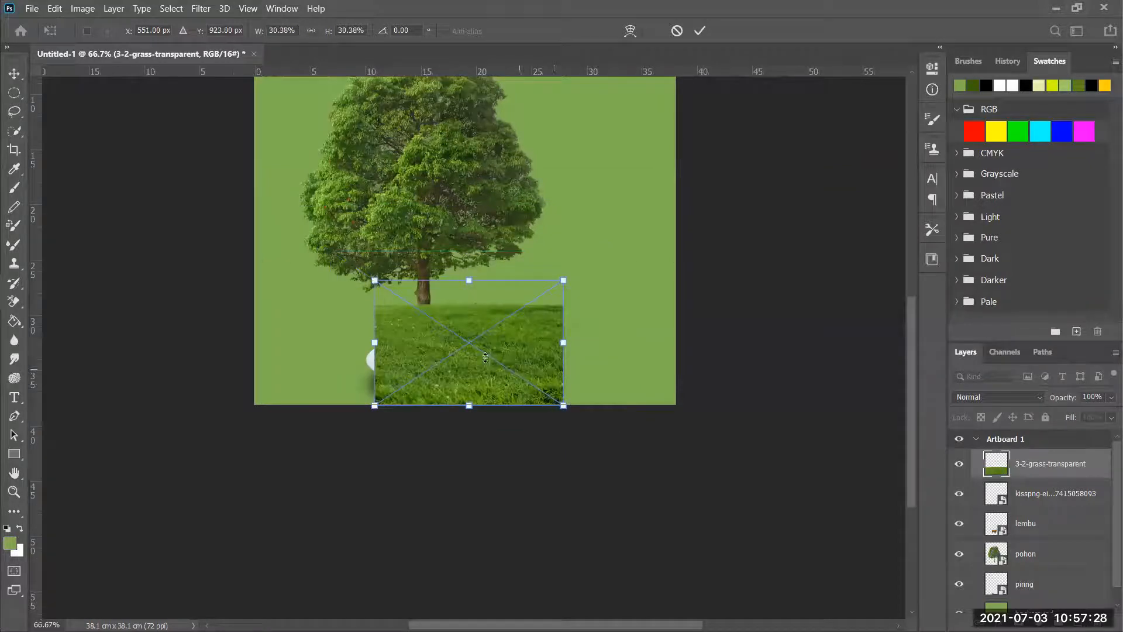
- Position the grass over the plate at about X 536, Y 897 px and apply the transform
{"action": "mouse_move", "coordinate": [469, 344]}
{"action": "left_mouse_down"}
{"action": "mouse_move", "coordinate": [444, 334]}
{"action": "mouse_move", "coordinate": [454, 336]}
{"action": "left_mouse_up"}
{"action": "left_click_drag", "start_coordinate": [453, 333], "coordinate": [461, 336]}
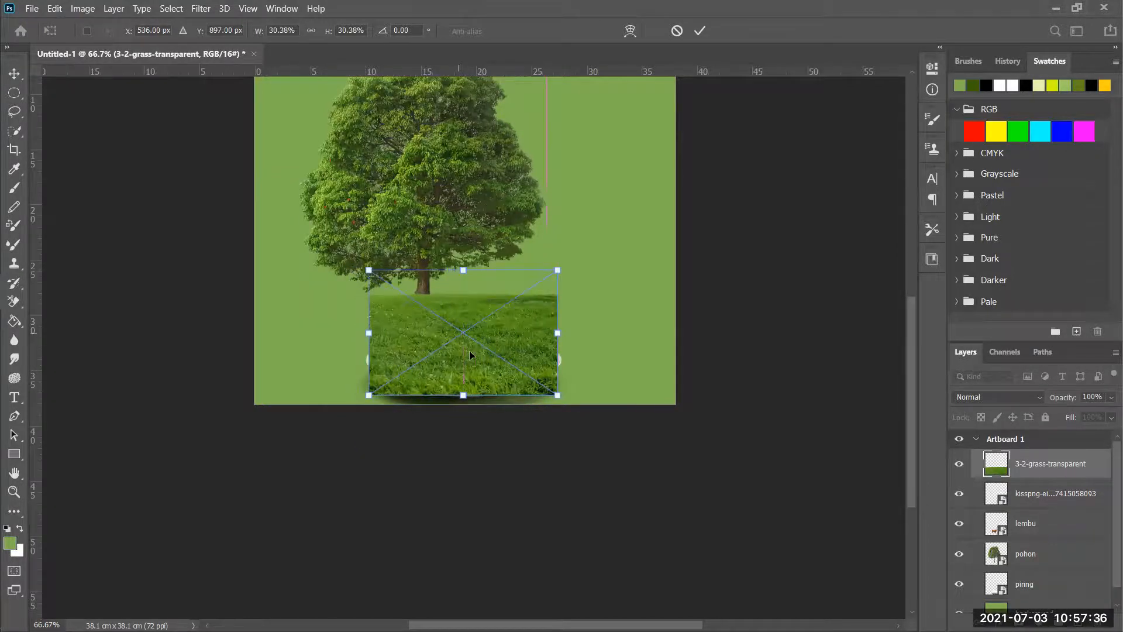
{"action": "left_click", "coordinate": [476, 357], "text": "ctrl"}
{"action": "left_click", "coordinate": [476, 359], "text": "ctrl"}
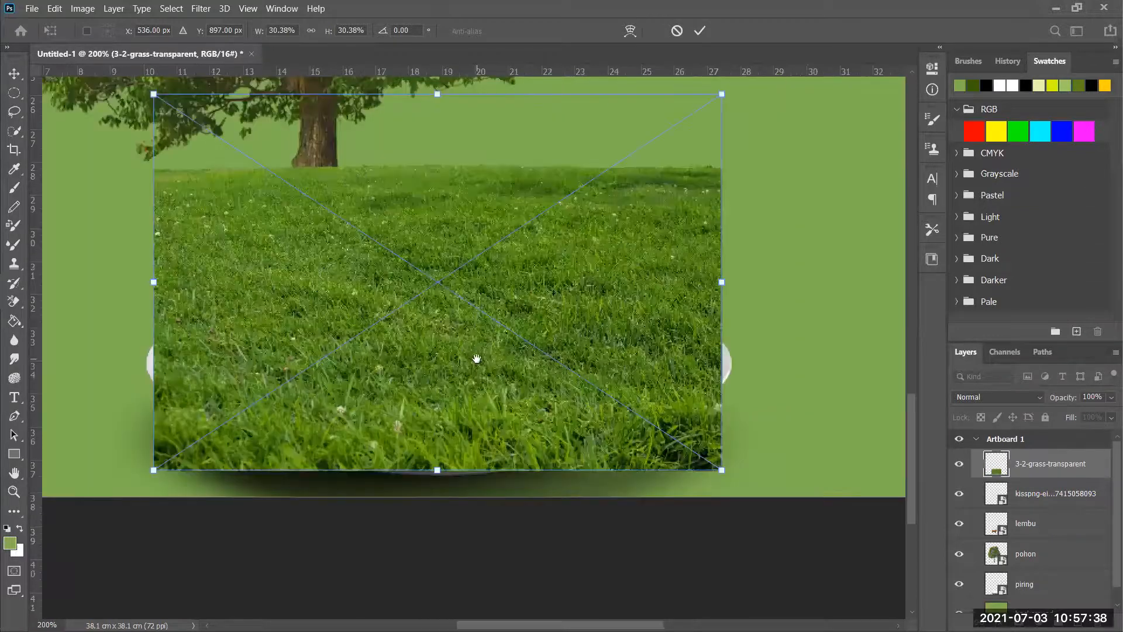
{"action": "left_click", "coordinate": [700, 28]}
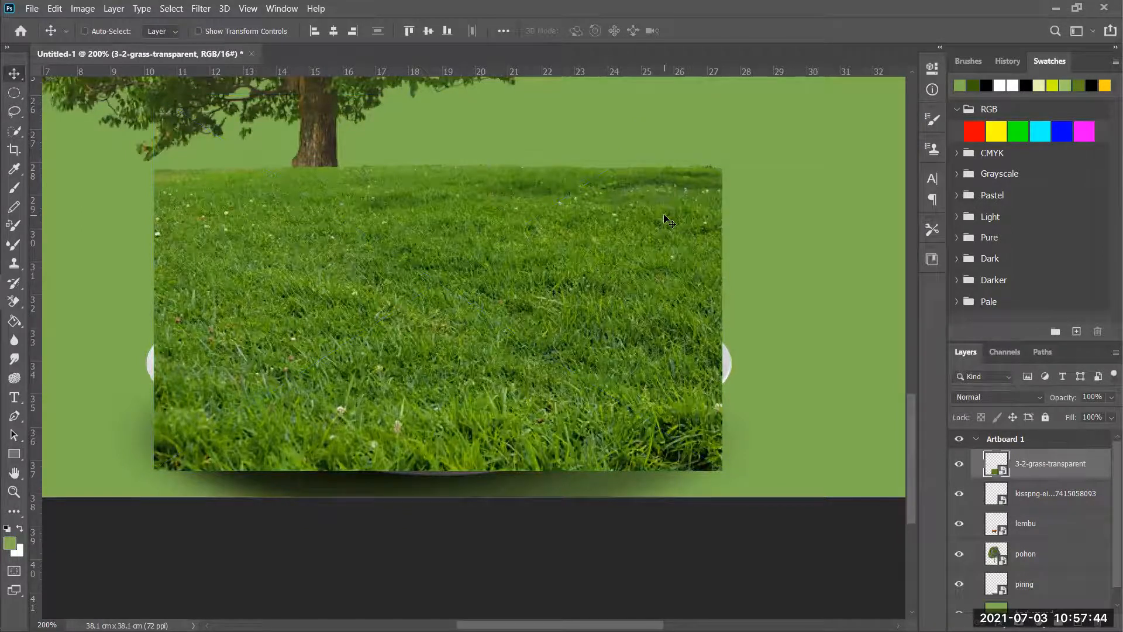
- Rename the 3-2-grass-transparent layer as rumput piring and hide it
{"action": "double_click", "coordinate": [1061, 465]}
{"action": "type", "text": "rumput piring"}
{"action": "left_click", "coordinate": [1041, 497]}
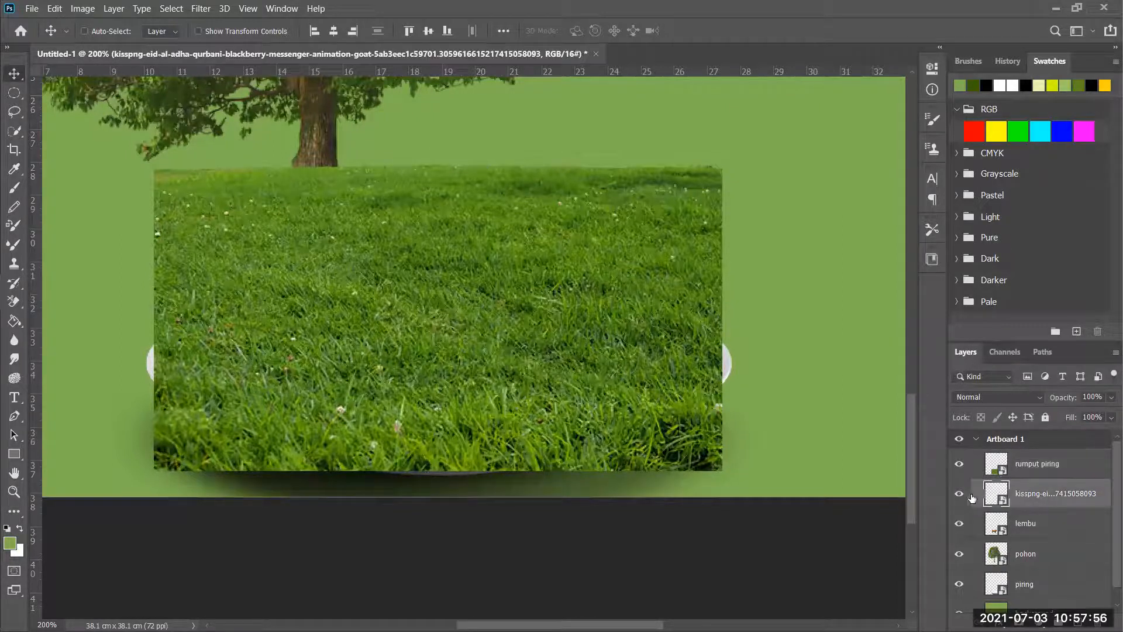
{"action": "left_click", "coordinate": [959, 463]}
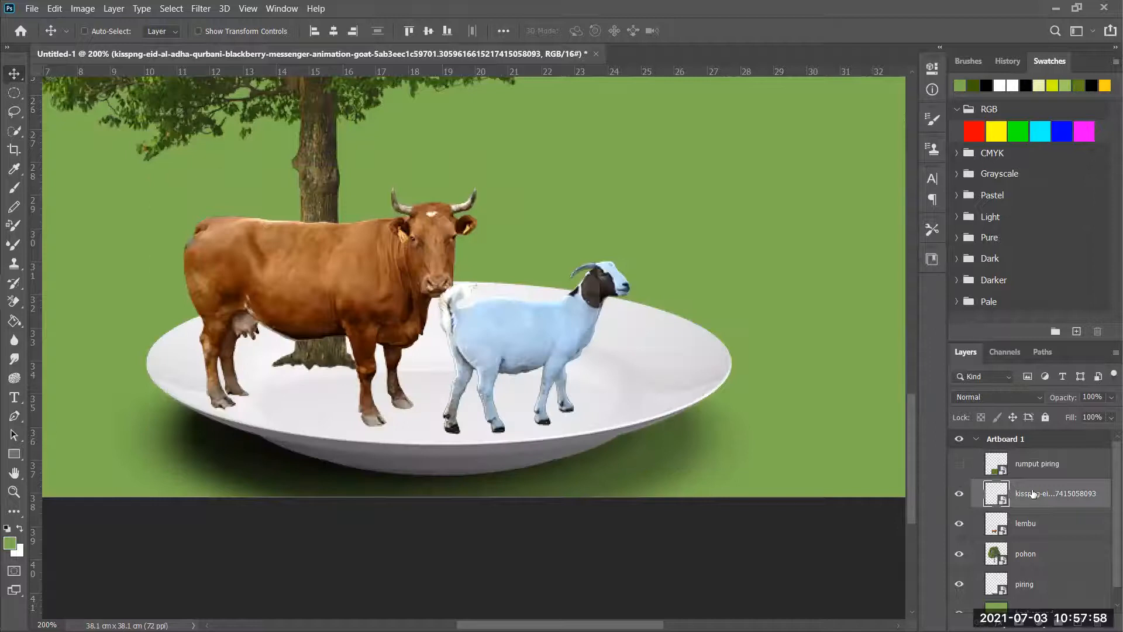
- Rename the kisspng goat layer as kambing and toggle its visibility to check it
{"action": "double_click", "coordinate": [1036, 495]}
{"action": "type", "text": "kambing"}
{"action": "left_click", "coordinate": [960, 493]}
{"action": "left_click", "coordinate": [960, 494]}
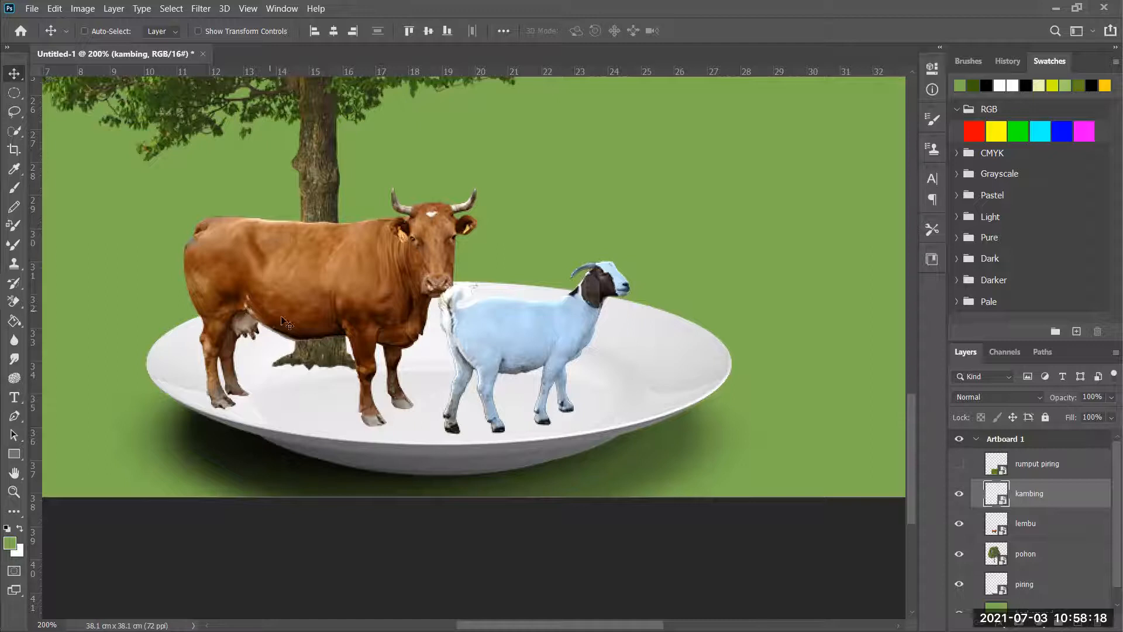
- Hide the kambing, lembu and pohon layers to expose the plate, and choose the Elliptical Marquee tool
{"action": "left_click", "coordinate": [959, 497]}
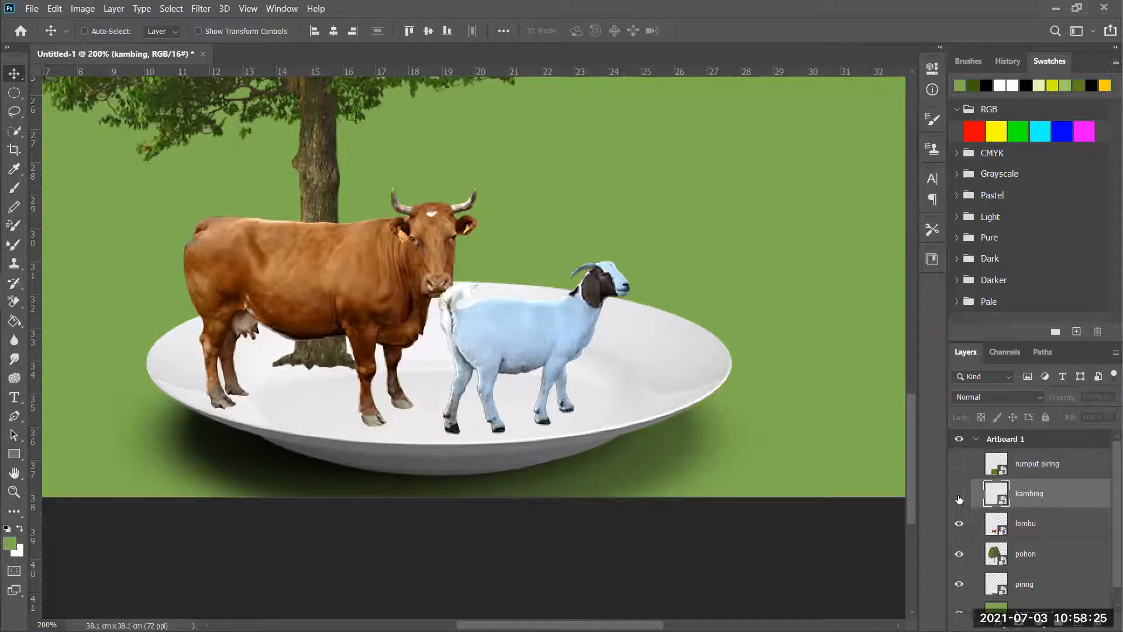
{"action": "left_click", "coordinate": [959, 524]}
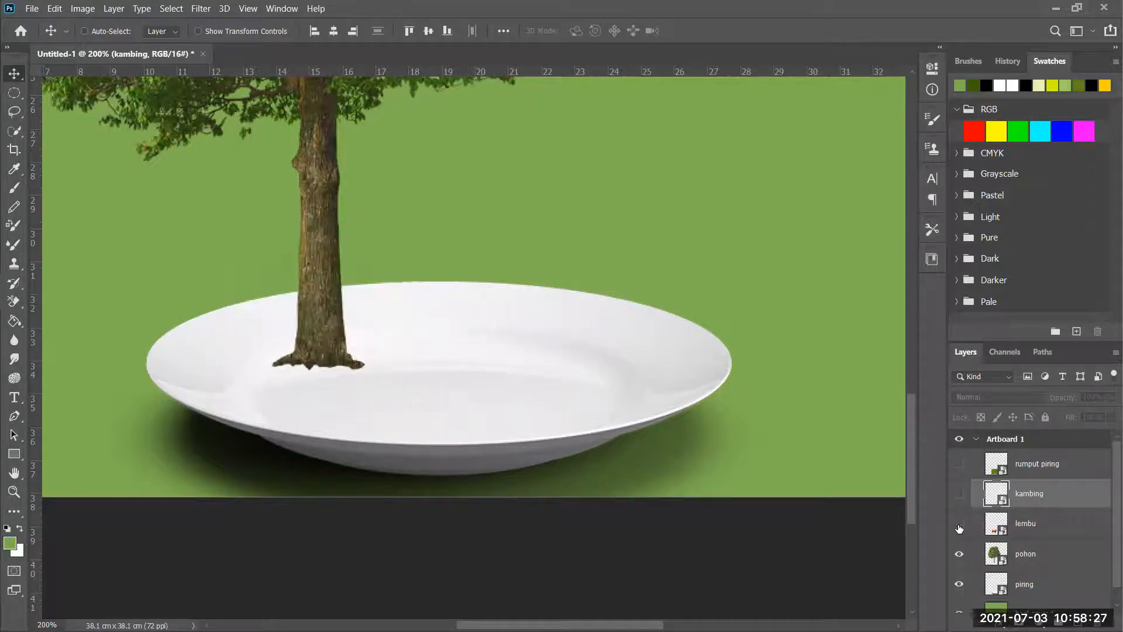
{"action": "left_click", "coordinate": [958, 555]}
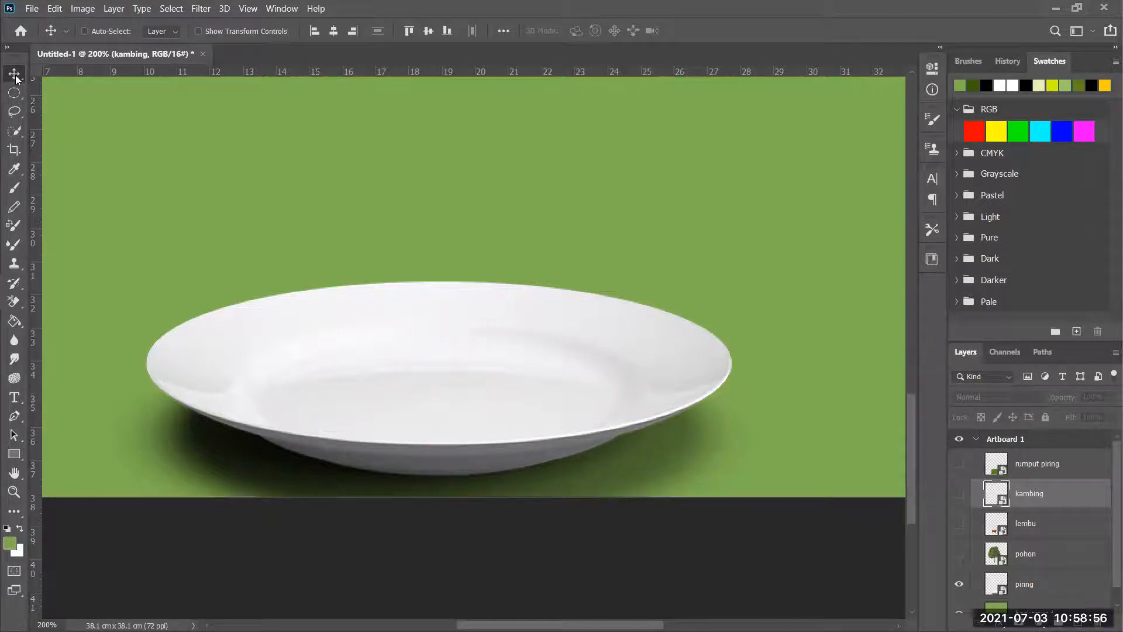
{"action": "left_click", "coordinate": [17, 99]}
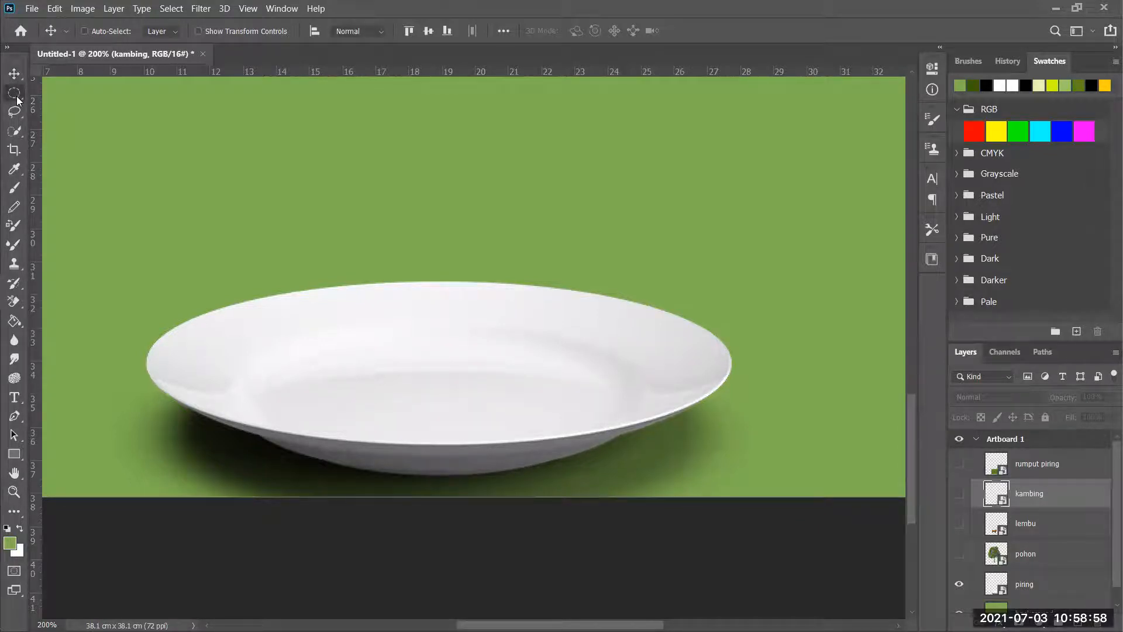
{"action": "left_click", "coordinate": [17, 100]}
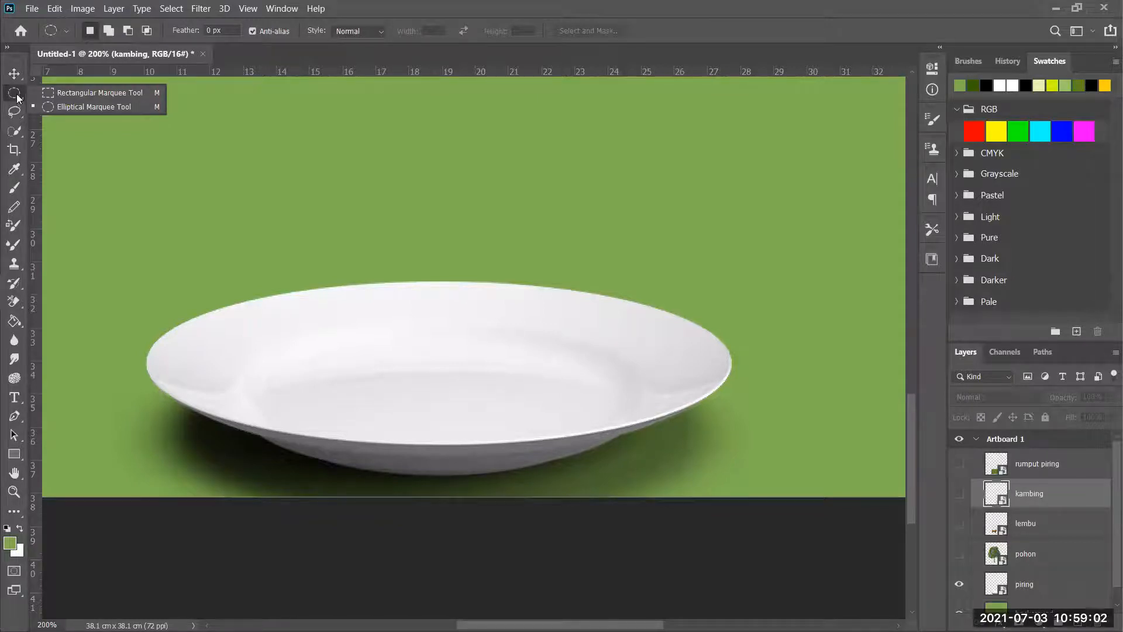
{"action": "left_click", "coordinate": [70, 108]}
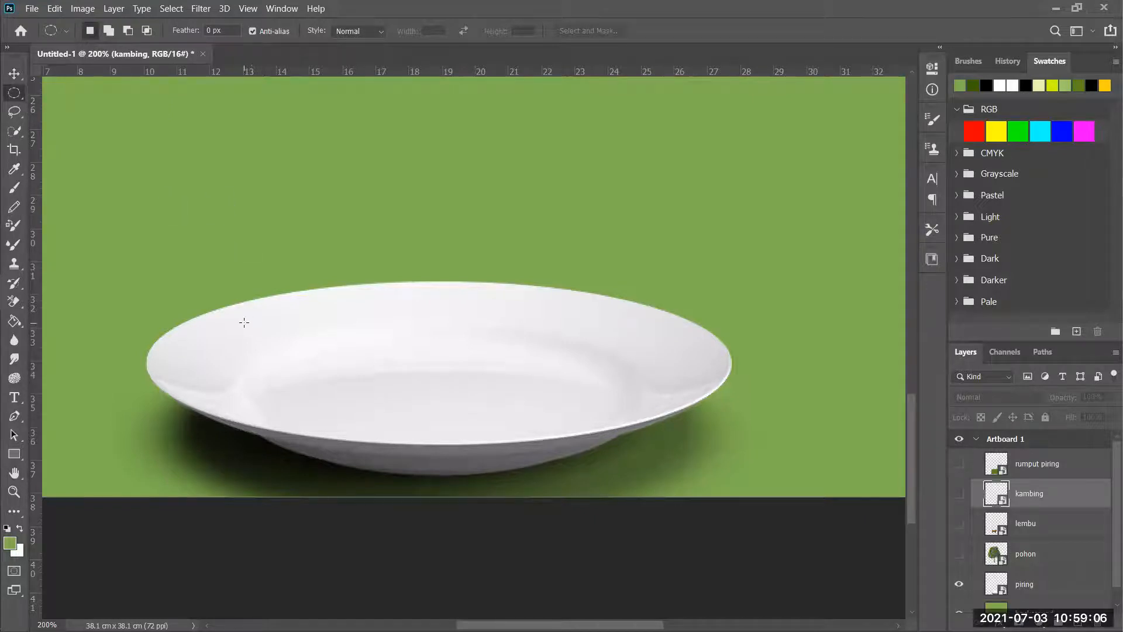
{"action": "left_click_drag", "start_coordinate": [220, 307], "coordinate": [637, 425]}
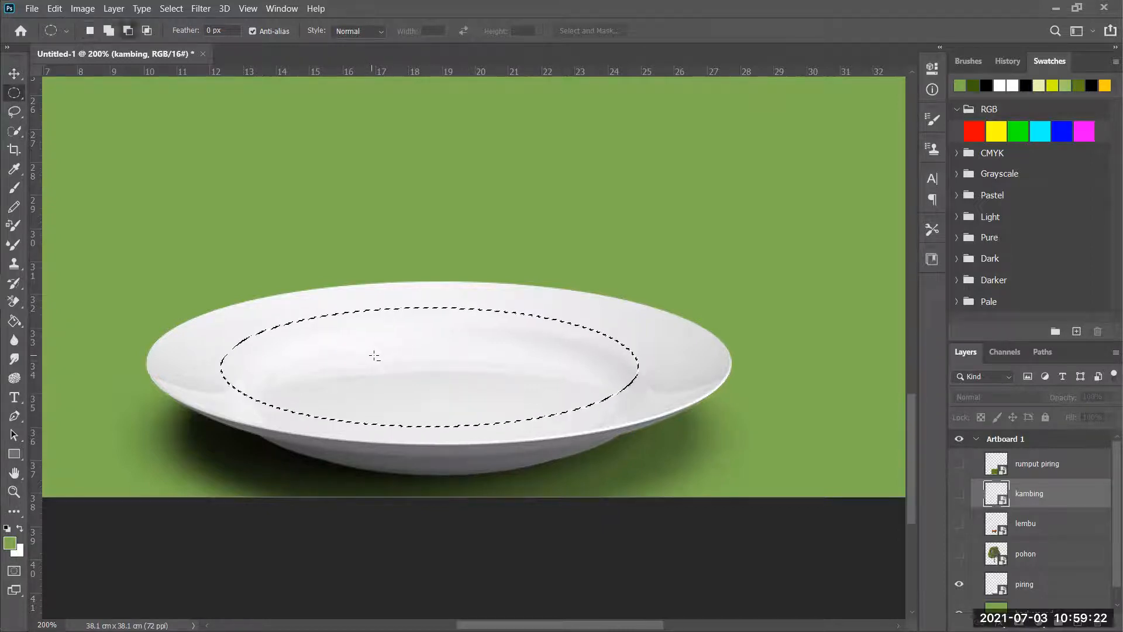
{"action": "key", "text": "shift"}
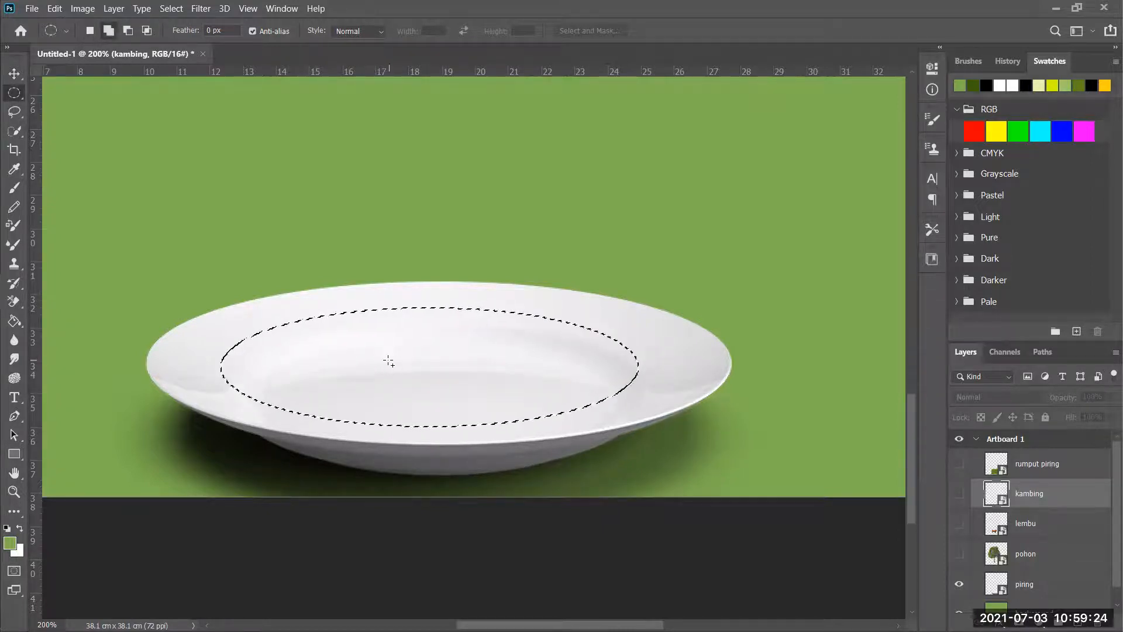
{"action": "mouse_move", "coordinate": [400, 368]}
{"action": "left_mouse_down"}
{"action": "mouse_move", "coordinate": [430, 376]}
{"action": "mouse_move", "coordinate": [425, 386]}
{"action": "mouse_move", "coordinate": [389, 366]}
{"action": "mouse_move", "coordinate": [371, 376]}
{"action": "mouse_move", "coordinate": [381, 348]}
{"action": "mouse_move", "coordinate": [397, 370]}
{"action": "left_mouse_up"}
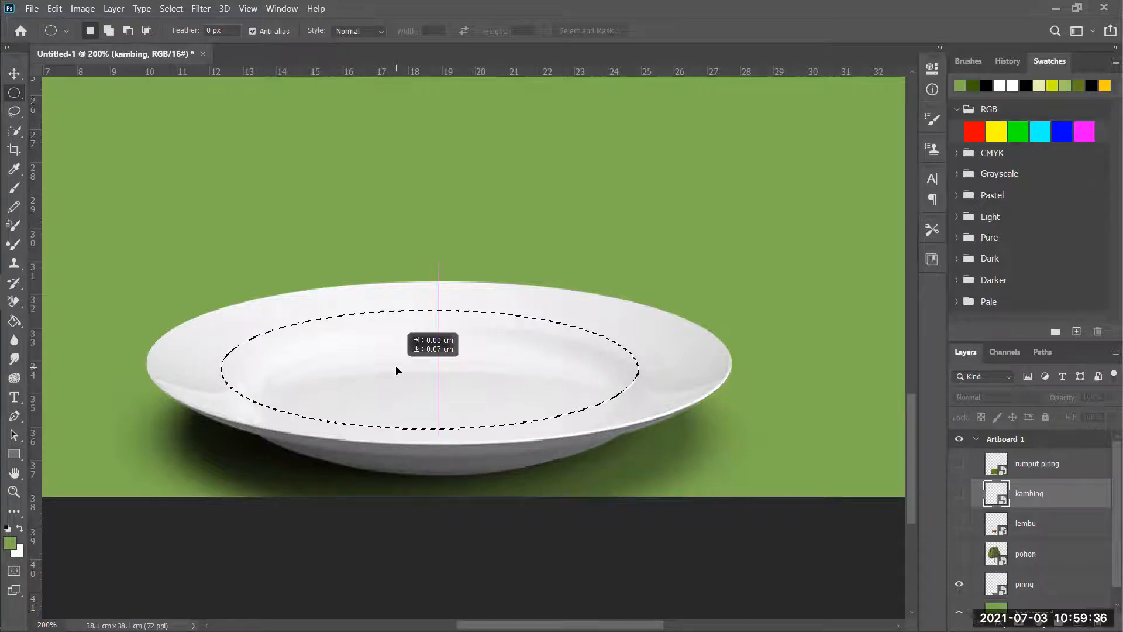
{"action": "left_click_drag", "start_coordinate": [396, 370], "coordinate": [396, 370]}
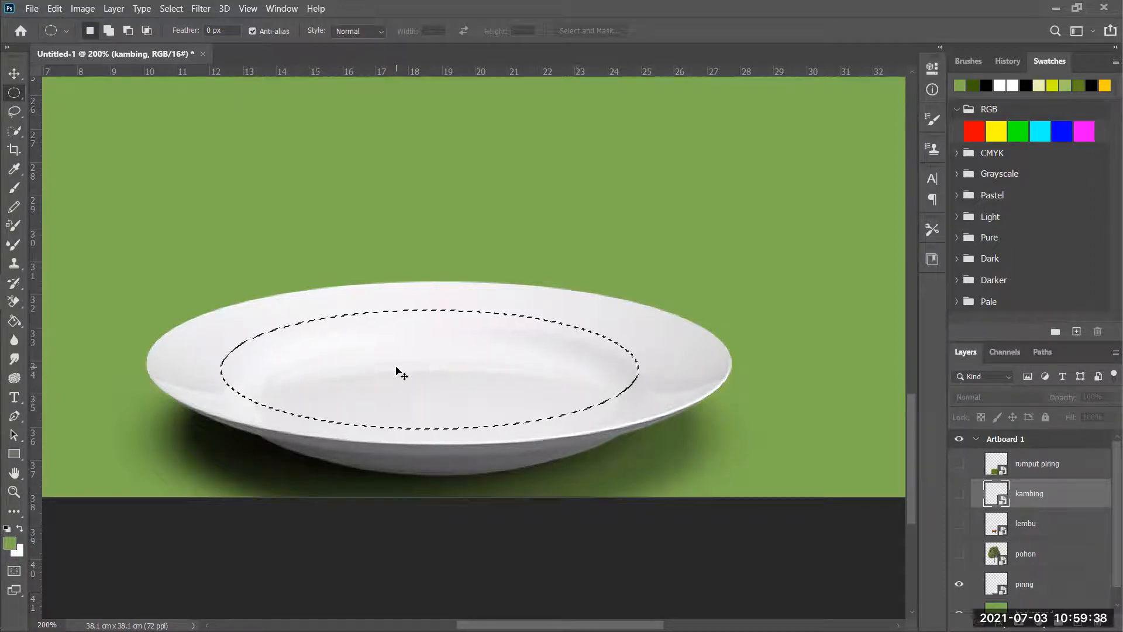
{"action": "key", "text": "ctrl+d"}
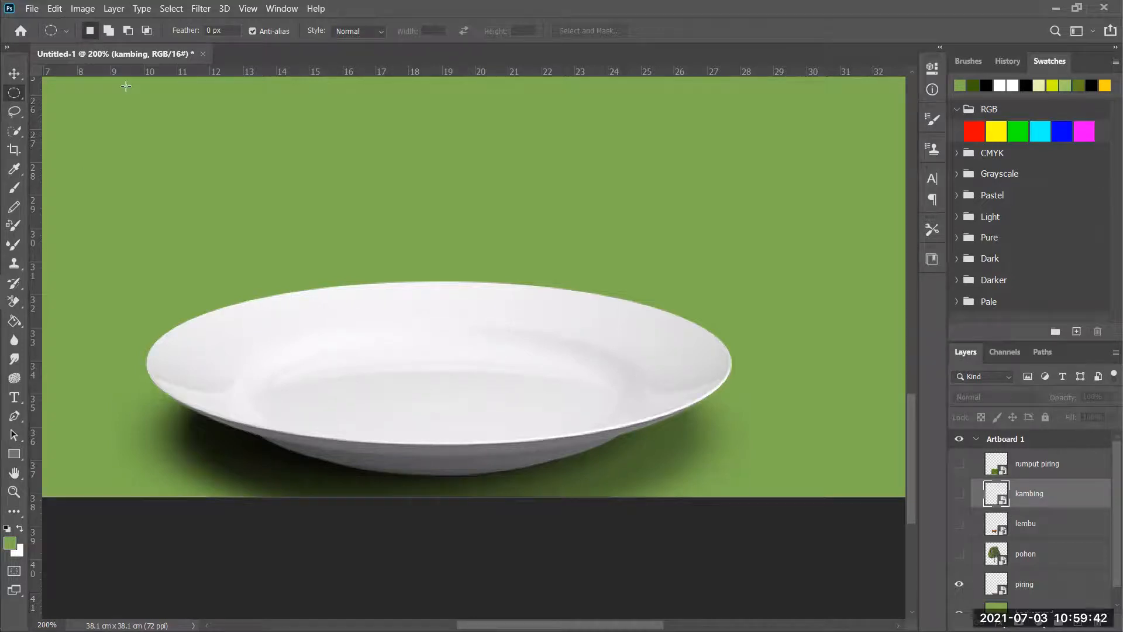
- Draw an elliptical selection over the plate's inner base, center it, and transform it to about 116.5% width and 82.4% height
{"action": "left_click_drag", "start_coordinate": [230, 302], "coordinate": [547, 441]}
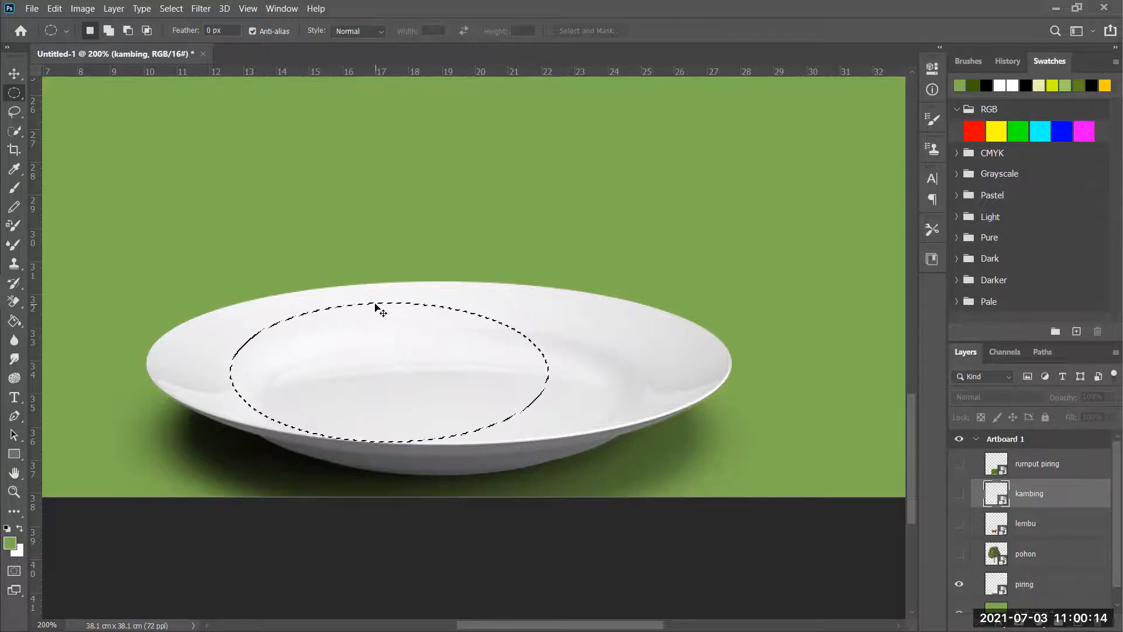
{"action": "left_click_drag", "start_coordinate": [376, 306], "coordinate": [426, 304]}
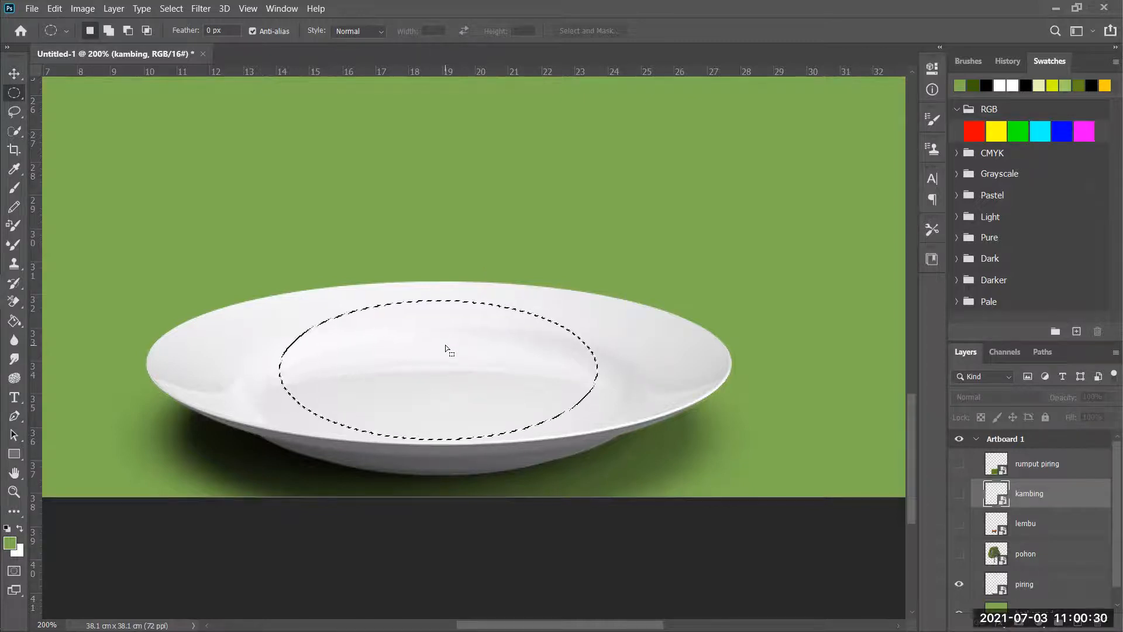
{"action": "left_click", "coordinate": [173, 10]}
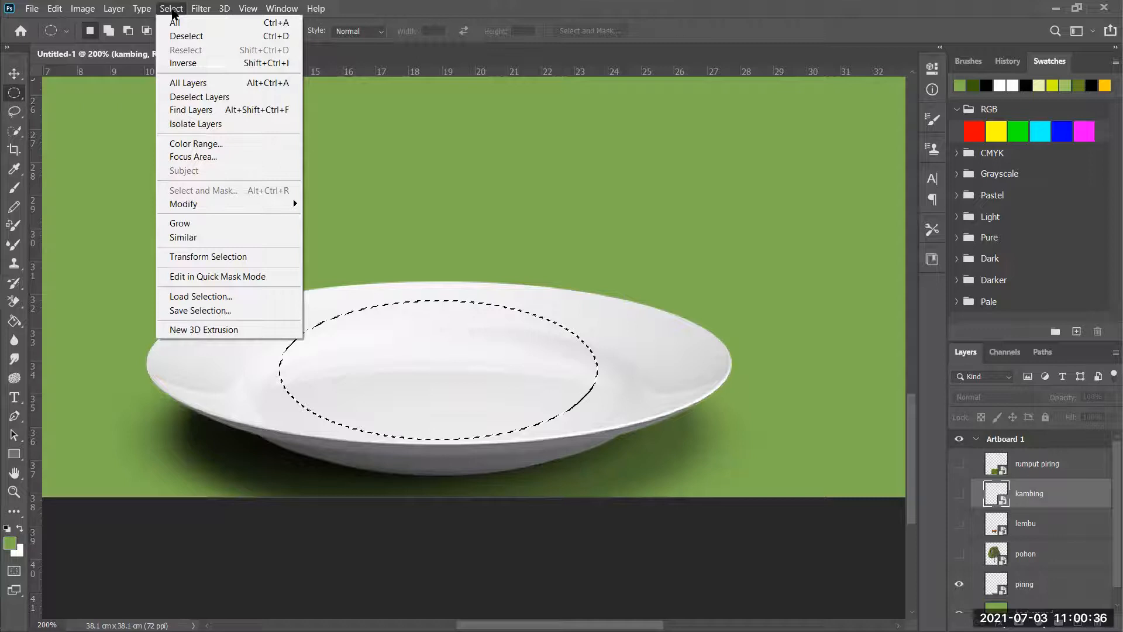
{"action": "left_click", "coordinate": [208, 256]}
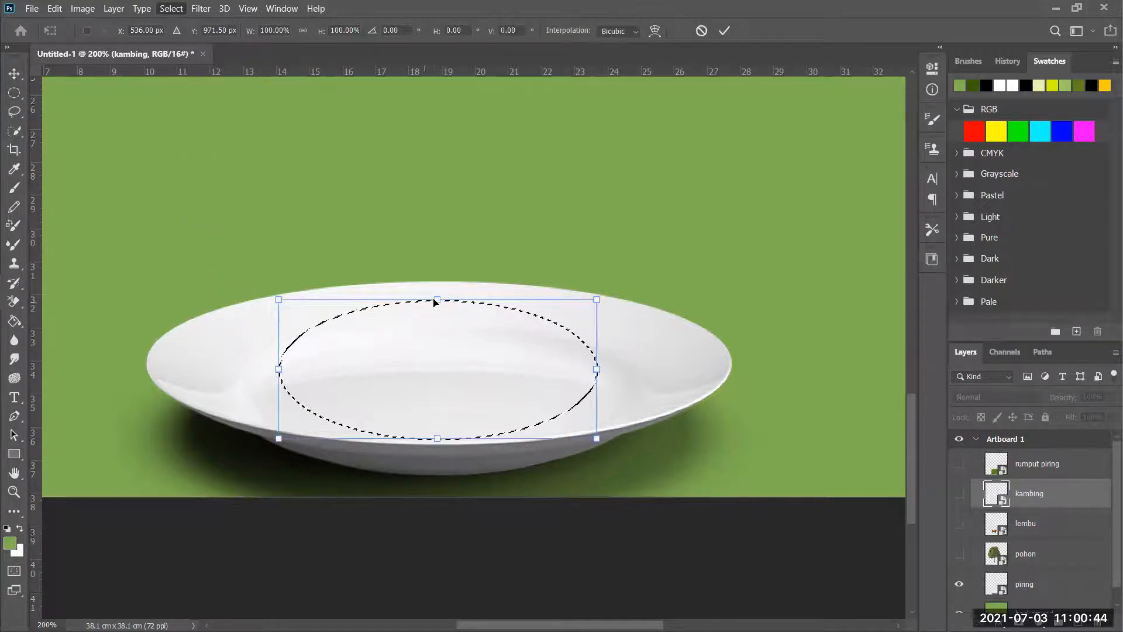
{"action": "left_click_drag", "start_coordinate": [440, 304], "coordinate": [439, 325]}
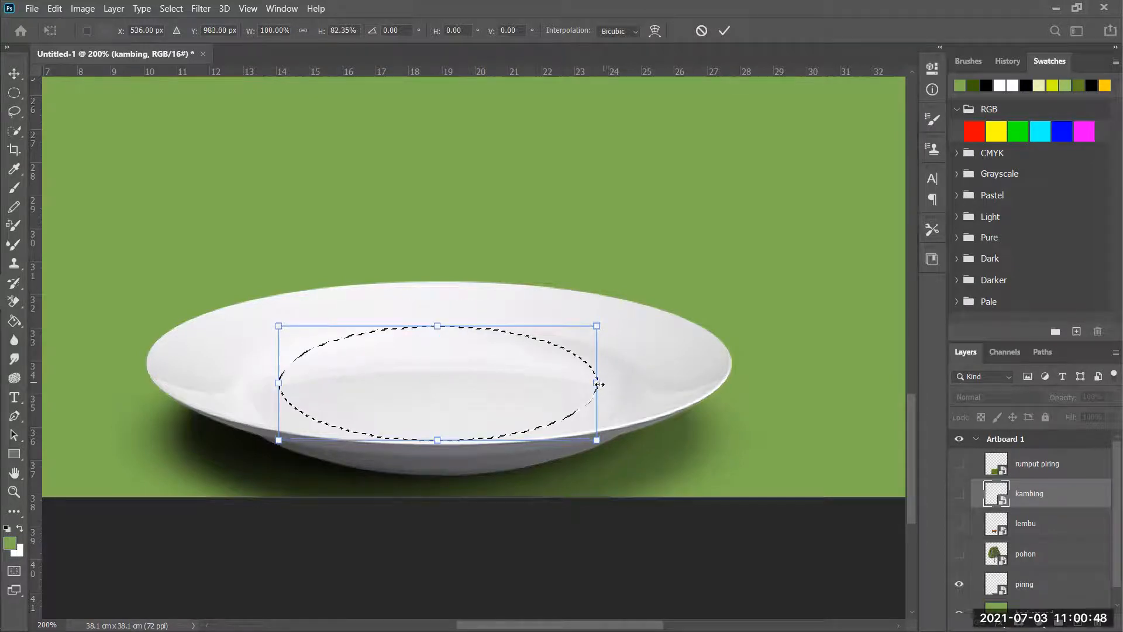
{"action": "left_click_drag", "start_coordinate": [599, 384], "coordinate": [626, 382]}
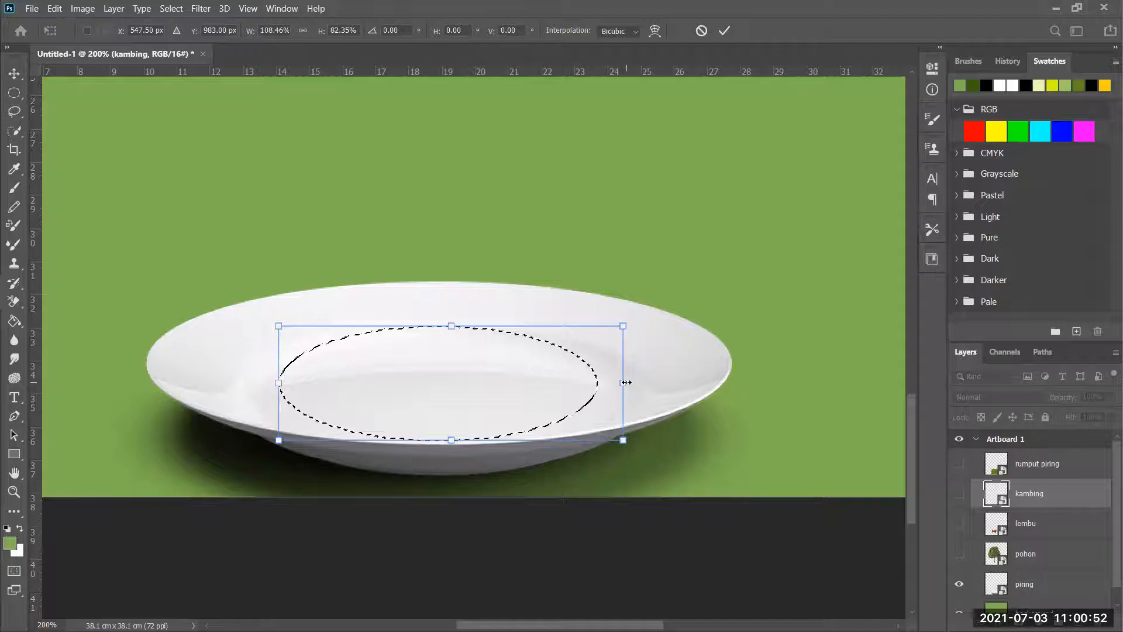
{"action": "left_click_drag", "start_coordinate": [280, 383], "coordinate": [256, 389]}
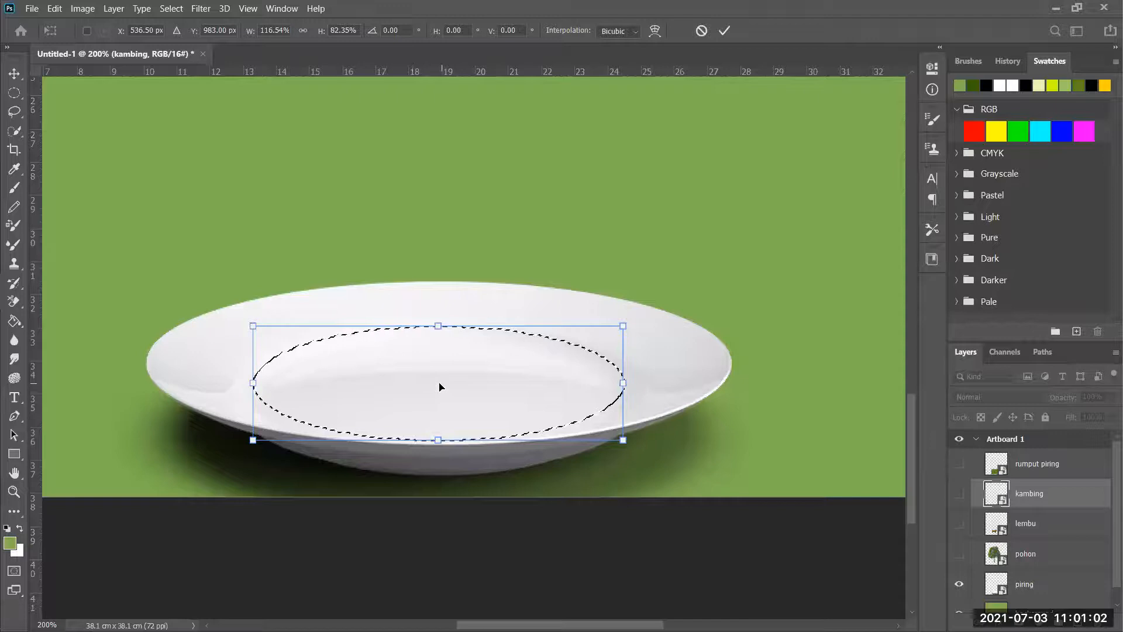
{"action": "key", "text": "Up"}
{"action": "key", "text": "Up"}
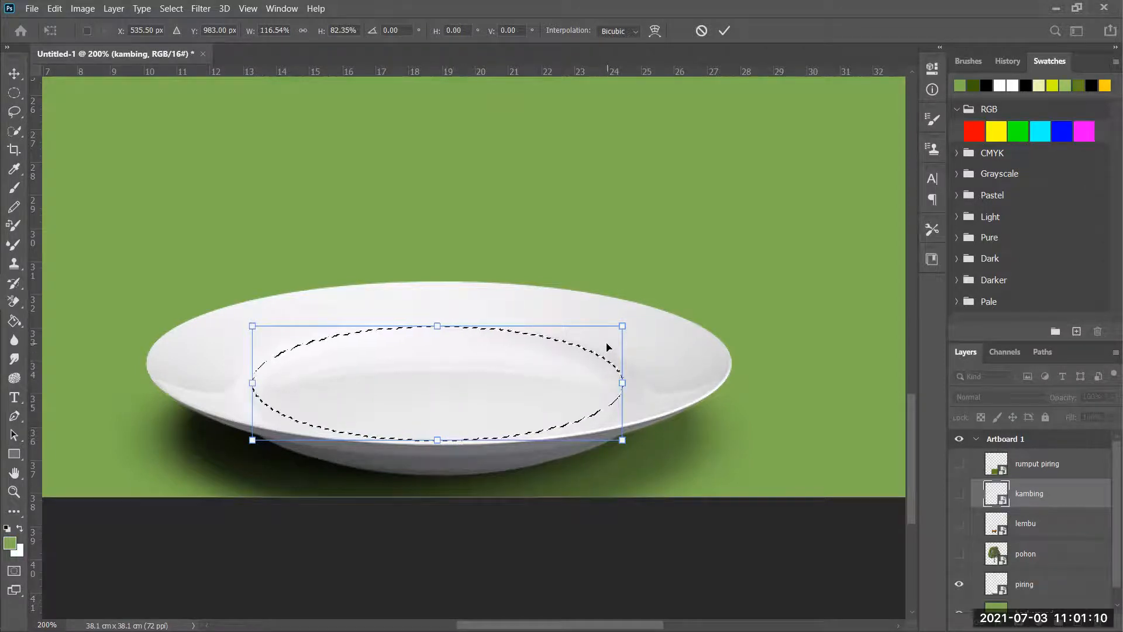
{"action": "left_click", "coordinate": [731, 27]}
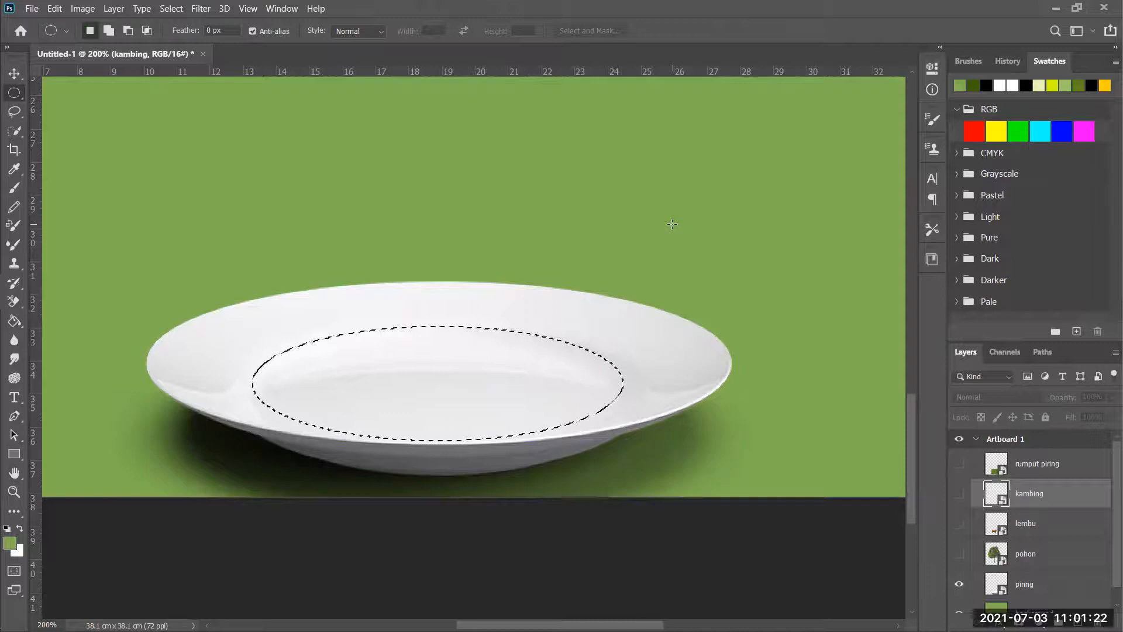
- Lower the selection's upper edge to fit the plate's base by transforming its height to about 93.9%
{"action": "left_click", "coordinate": [179, 13]}
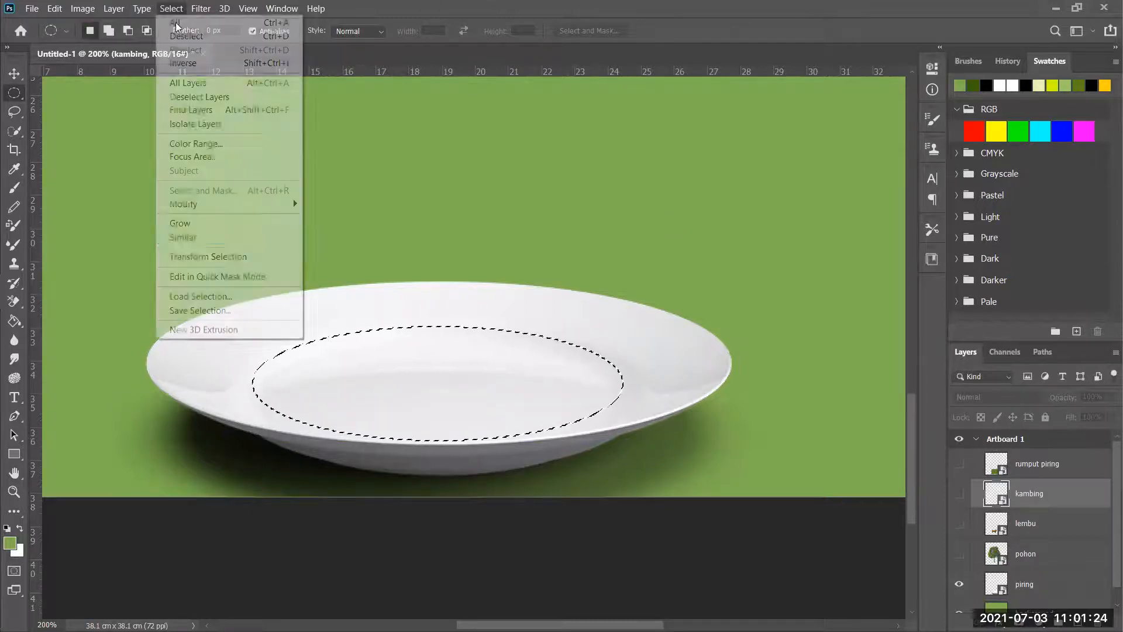
{"action": "left_click", "coordinate": [232, 255]}
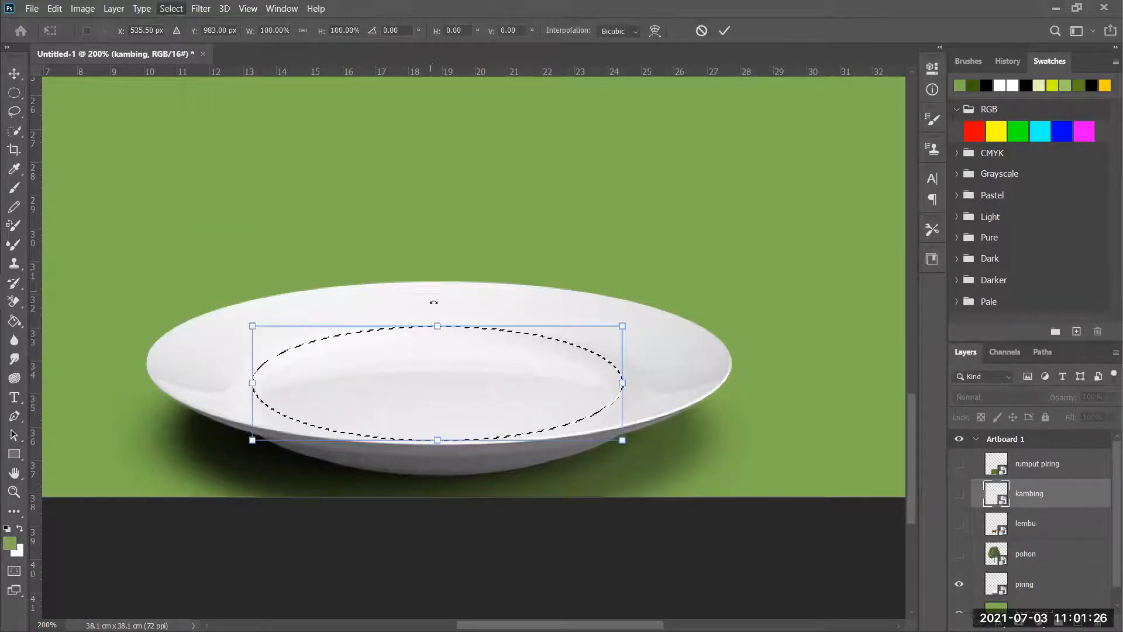
{"action": "left_click_drag", "start_coordinate": [438, 325], "coordinate": [438, 332]}
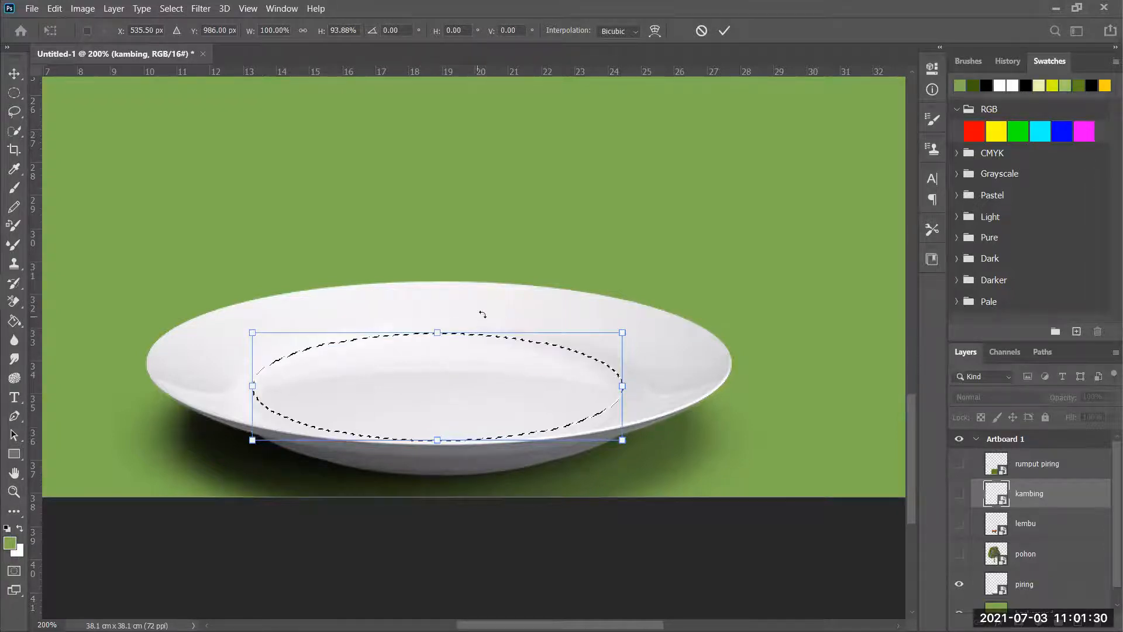
{"action": "left_click", "coordinate": [723, 32]}
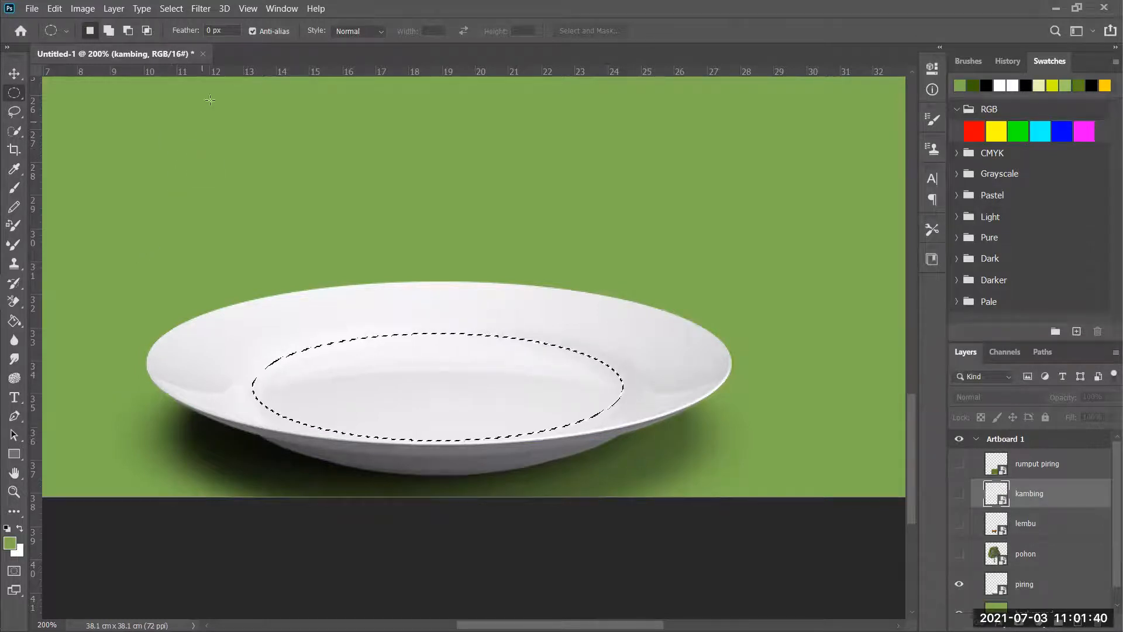
- Save the elliptical selection as a new channel named dasaran piring, and deselect it
{"action": "left_click", "coordinate": [171, 9]}
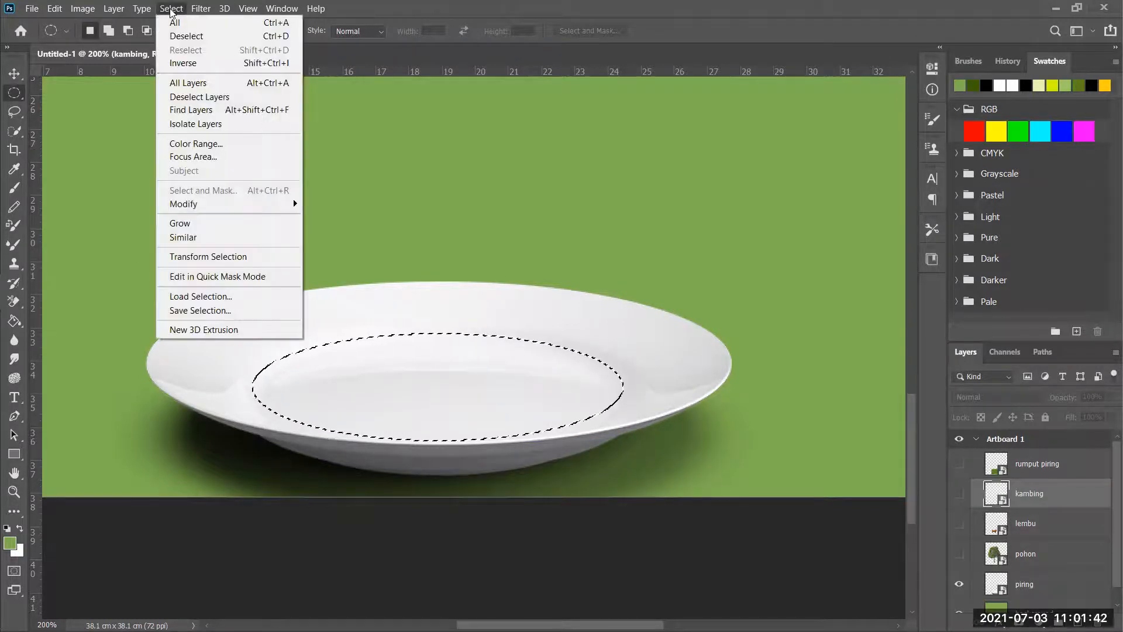
{"action": "left_click", "coordinate": [181, 312]}
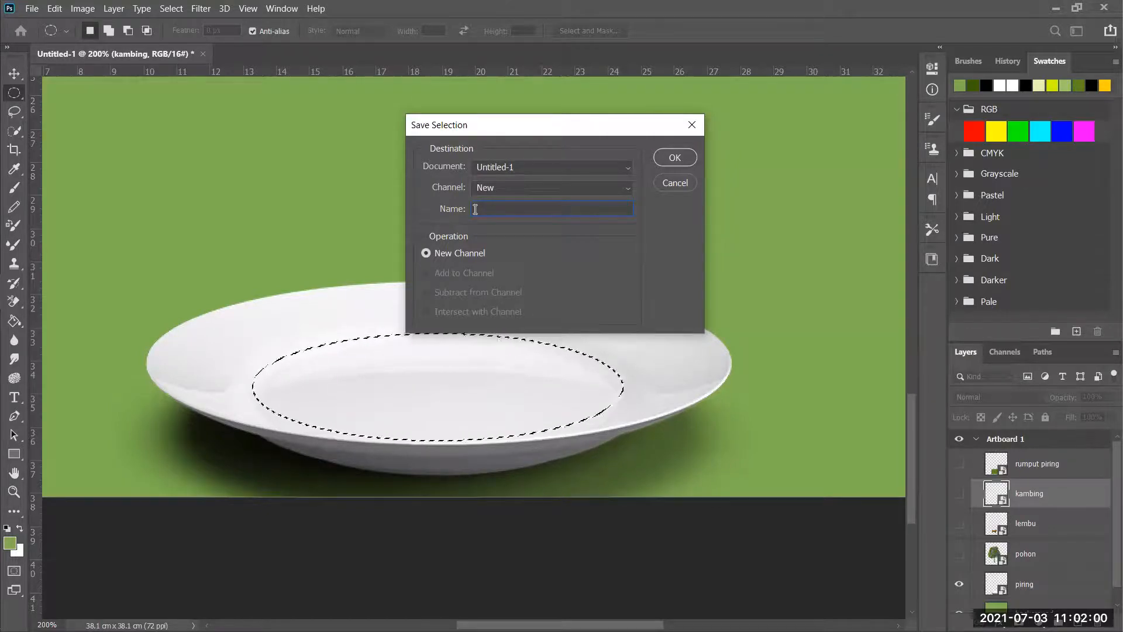
{"action": "type", "text": "dasa"}
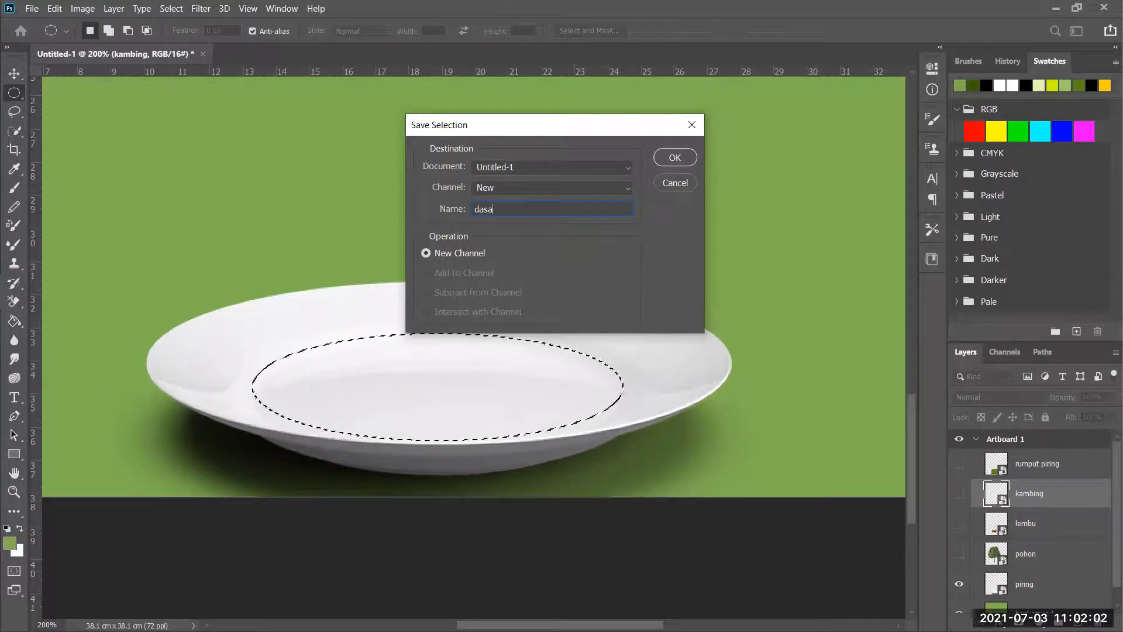
{"action": "type", "text": "ran pi"}
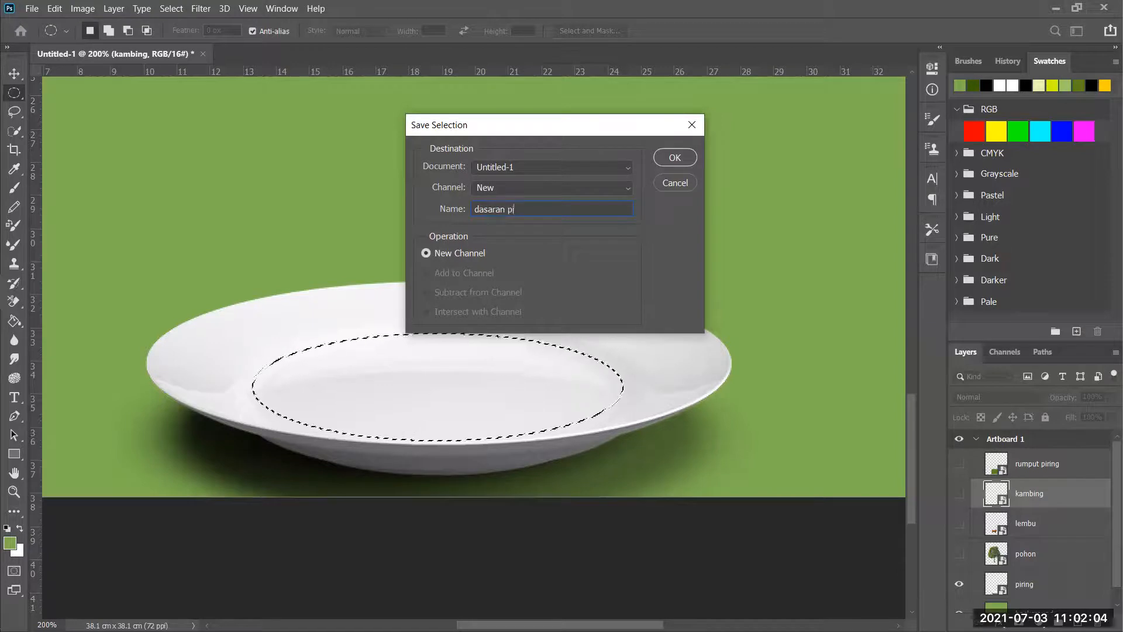
{"action": "type", "text": "ring"}
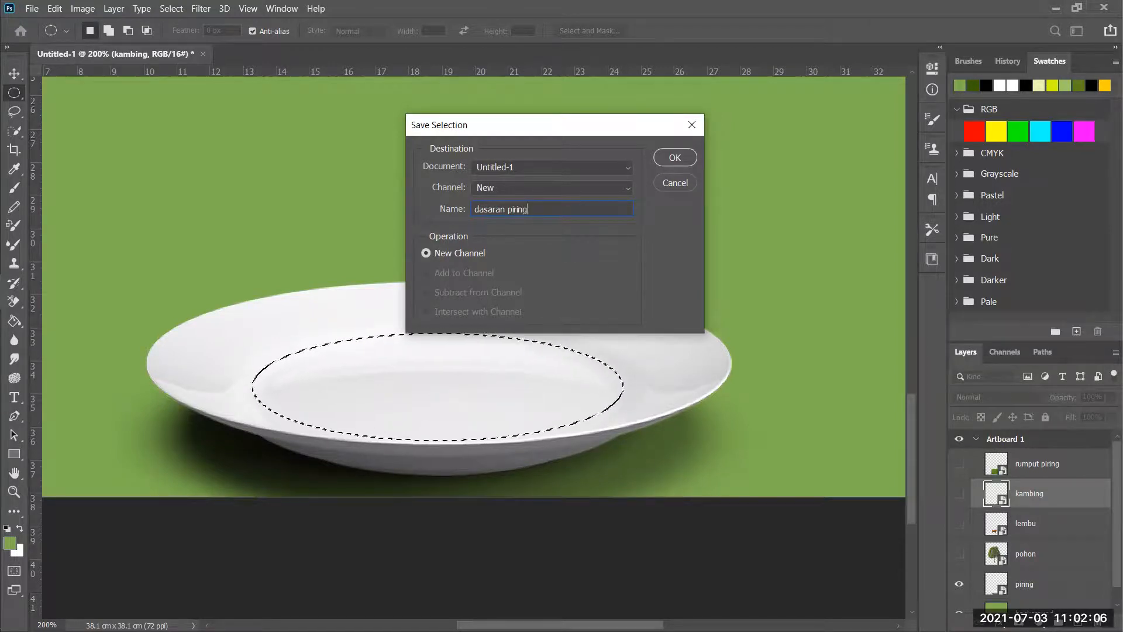
{"action": "left_click", "coordinate": [671, 161]}
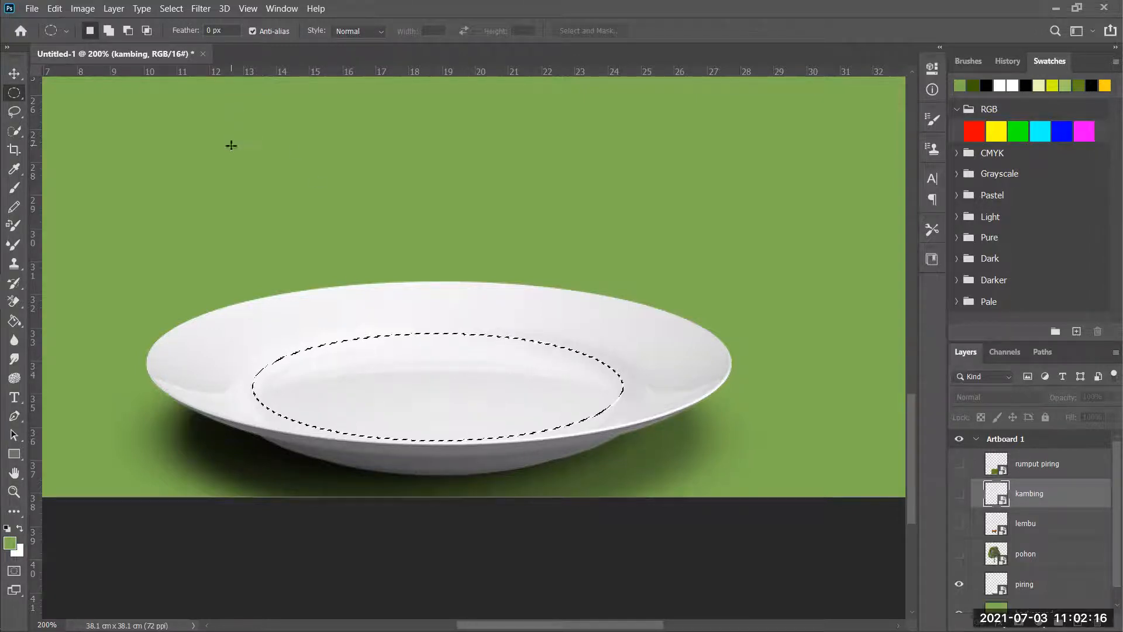
{"action": "left_click", "coordinate": [172, 9]}
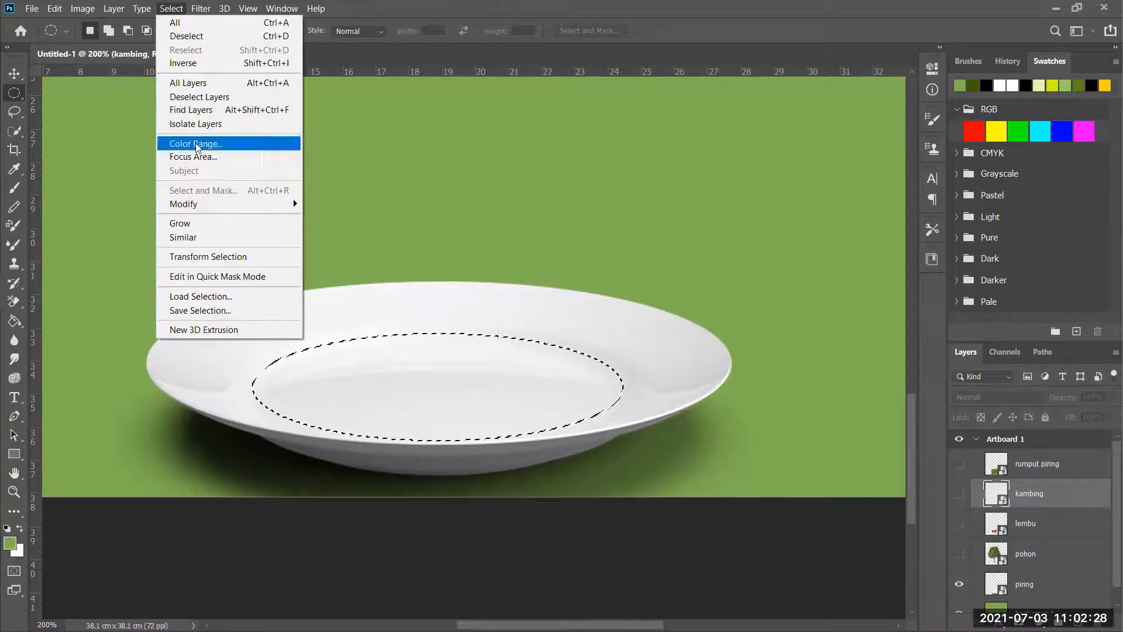
{"action": "left_click", "coordinate": [205, 37]}
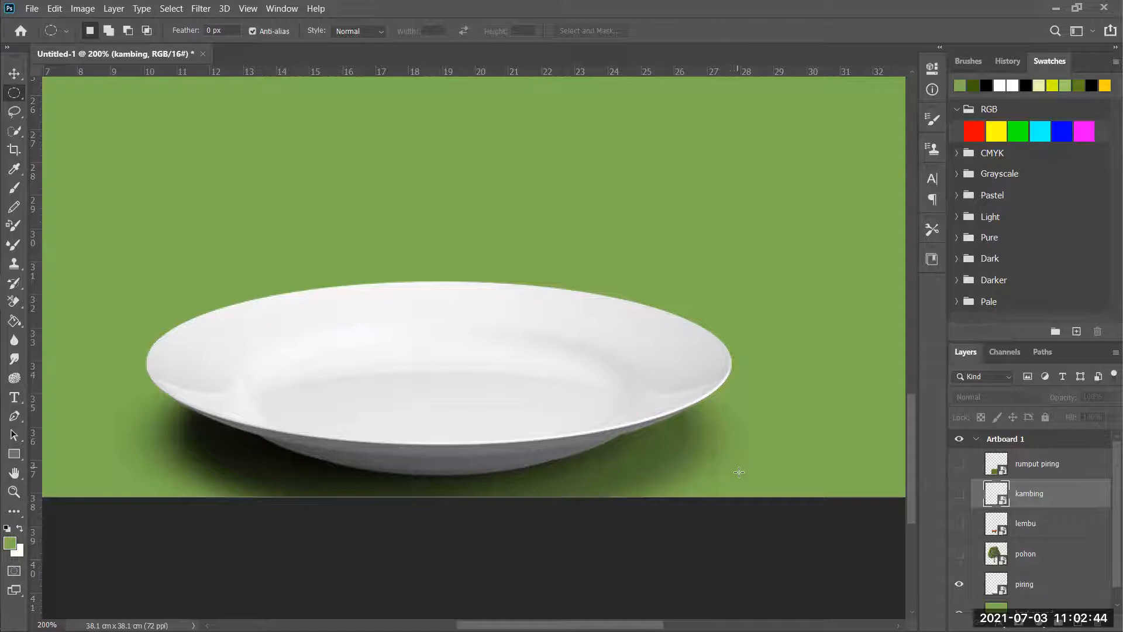
- Show the rumput piring grass layer over the plate and make it the active layer
{"action": "left_click", "coordinate": [960, 465]}
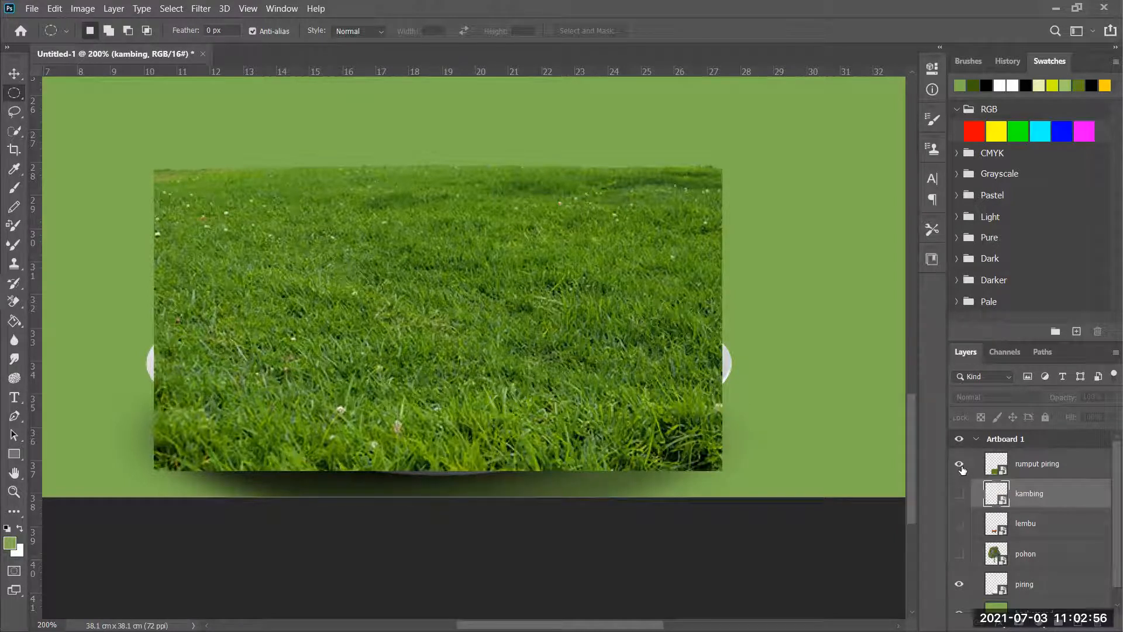
{"action": "left_click", "coordinate": [1027, 477]}
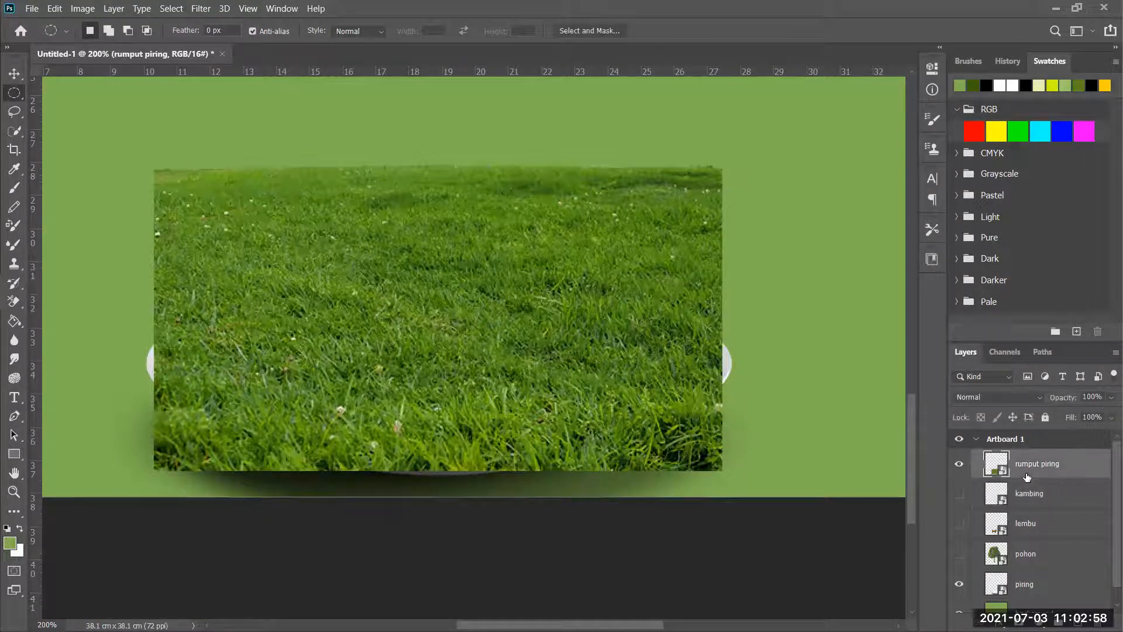
{"action": "left_click", "coordinate": [1047, 505]}
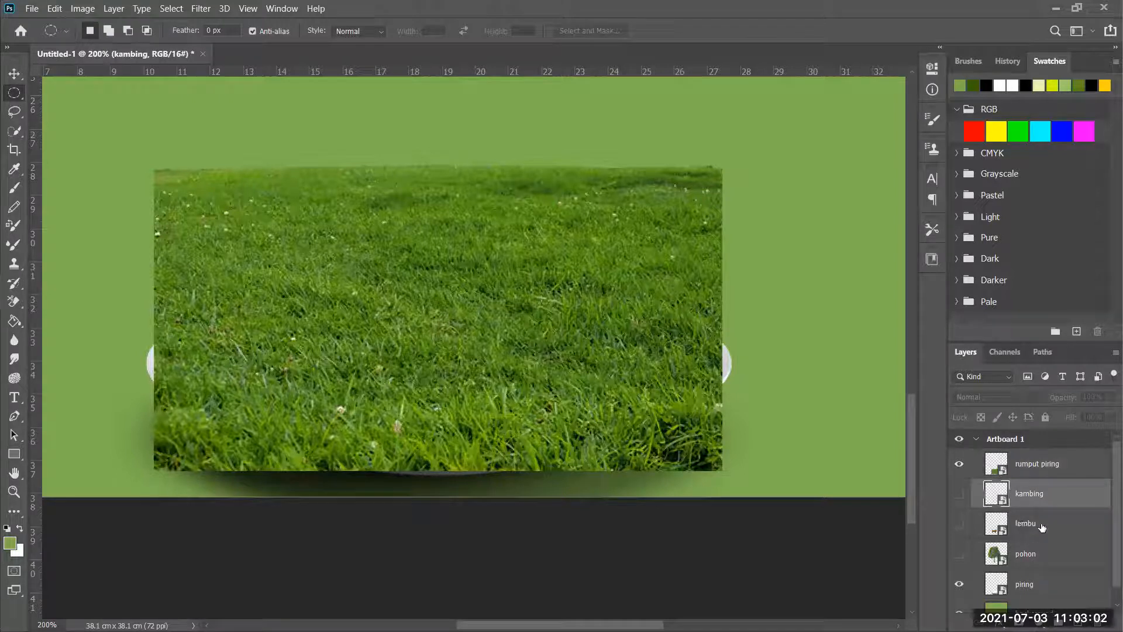
{"action": "left_click", "coordinate": [1042, 525]}
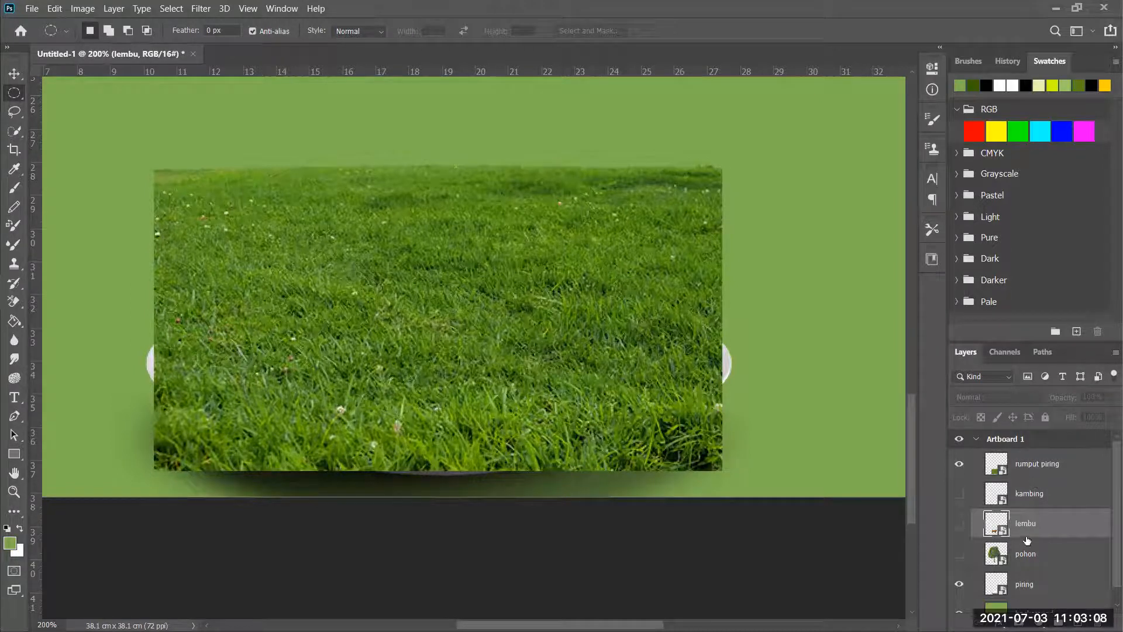
{"action": "left_click", "coordinate": [1037, 465]}
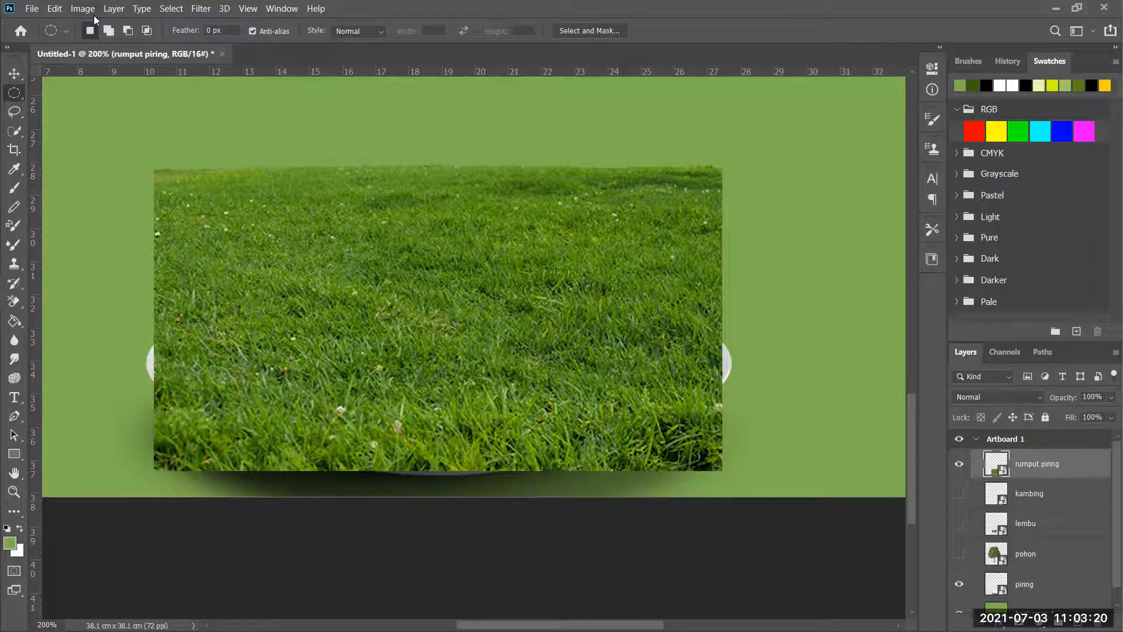
- Load the dasaran piring channel as a new selection over the grass
{"action": "left_click", "coordinate": [170, 9]}
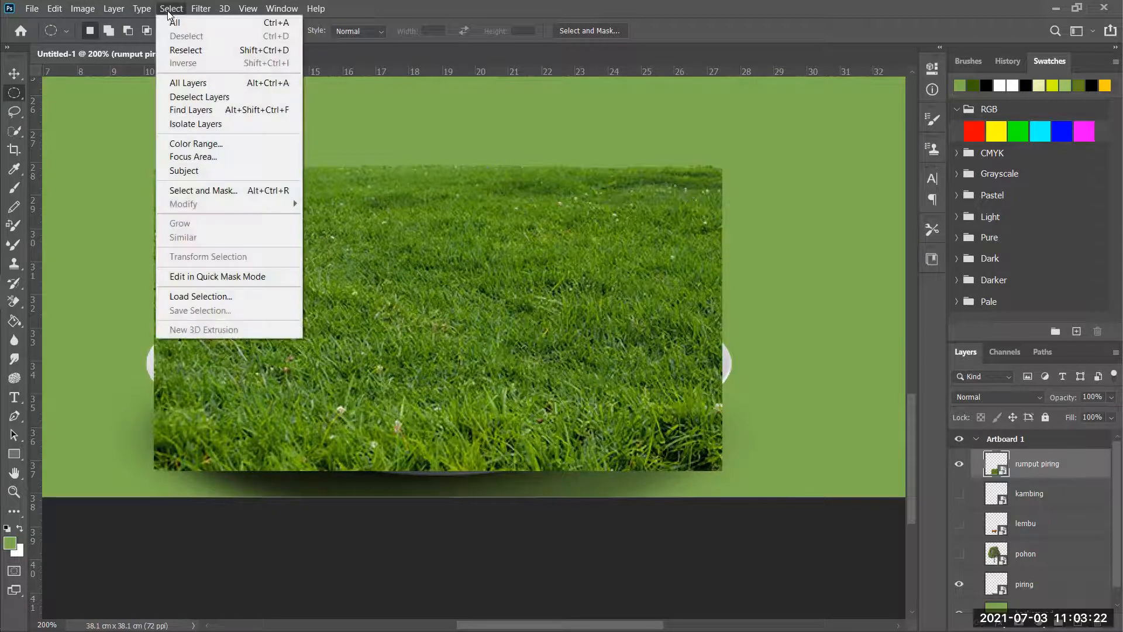
{"action": "left_click", "coordinate": [176, 299]}
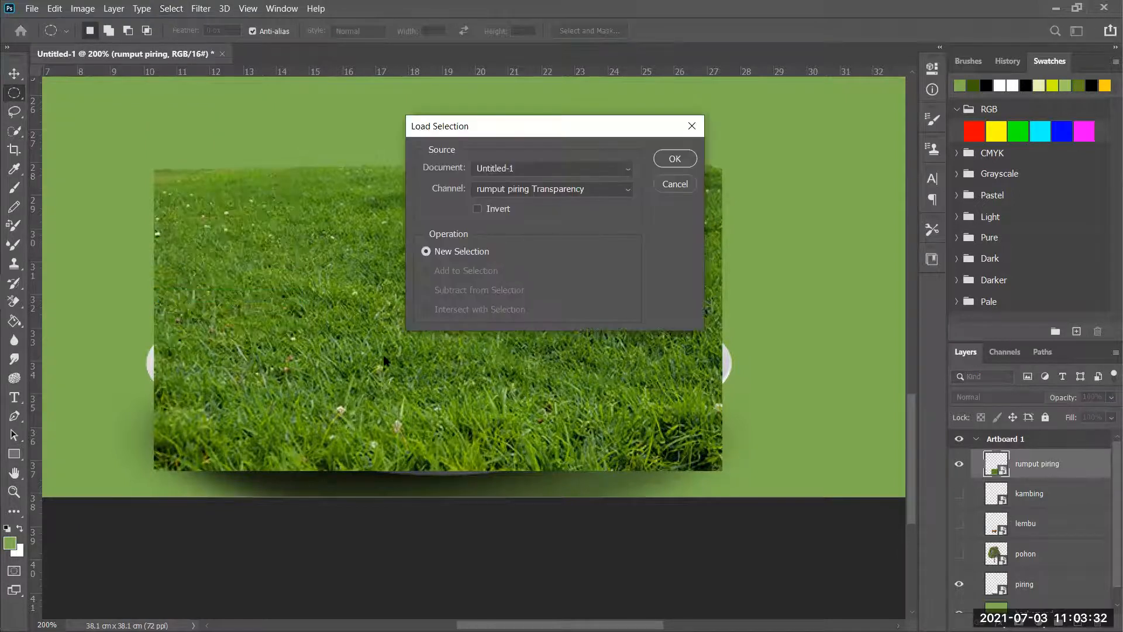
{"action": "left_click", "coordinate": [589, 193]}
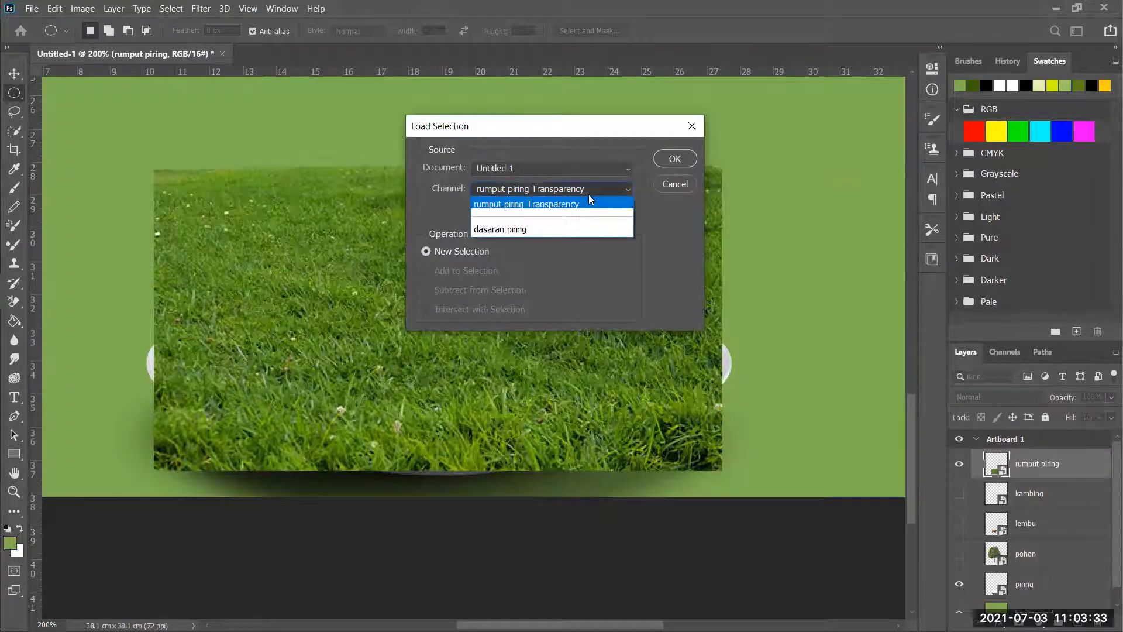
{"action": "left_click", "coordinate": [535, 230]}
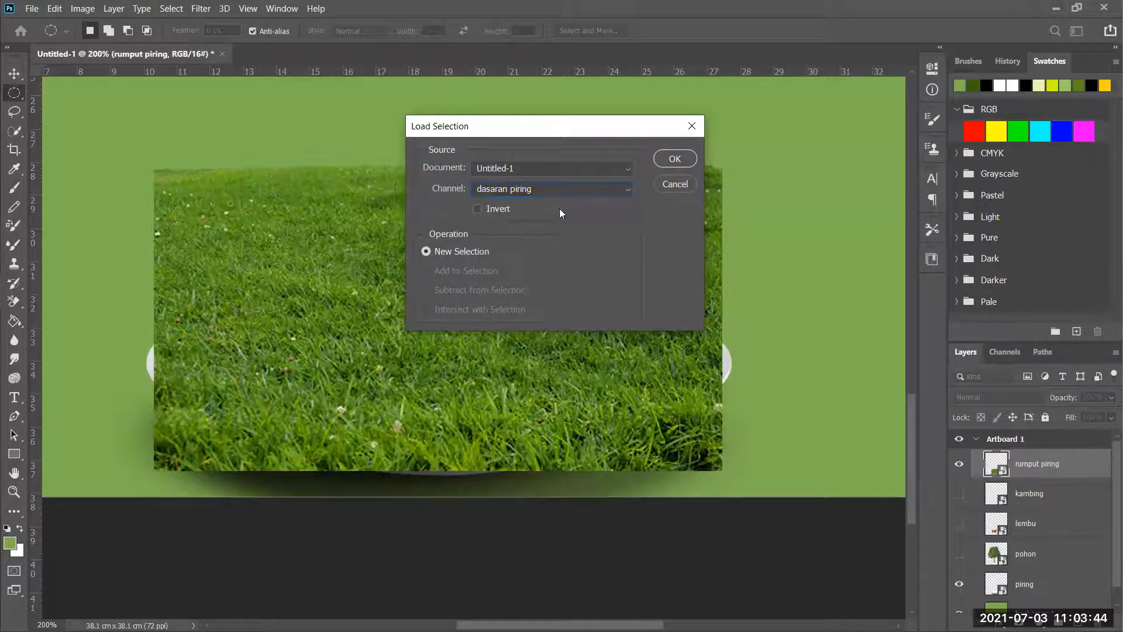
{"action": "left_click", "coordinate": [678, 159]}
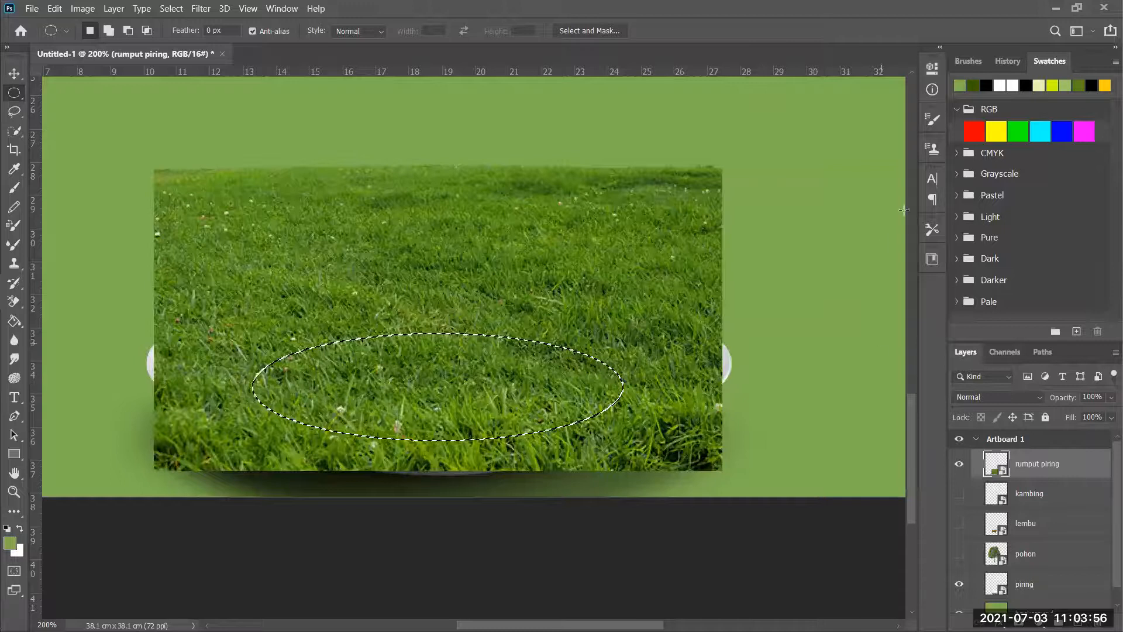
- Review the recent history and undo the loading of the dasaran piring selection
{"action": "left_click", "coordinate": [1011, 59]}
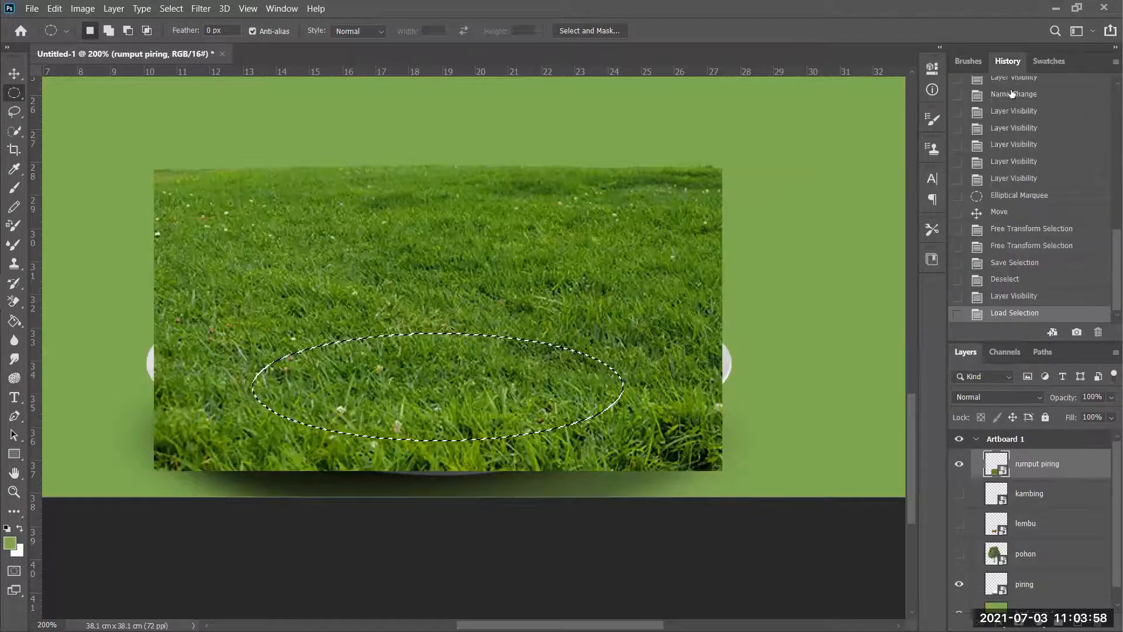
{"action": "scroll", "coordinate": [1106, 240], "scroll_direction": "up", "scroll_amount": 5}
{"action": "scroll", "coordinate": [1106, 240], "scroll_direction": "down", "scroll_amount": 4}
{"action": "scroll", "coordinate": [1106, 240], "scroll_direction": "down", "scroll_amount": 1}
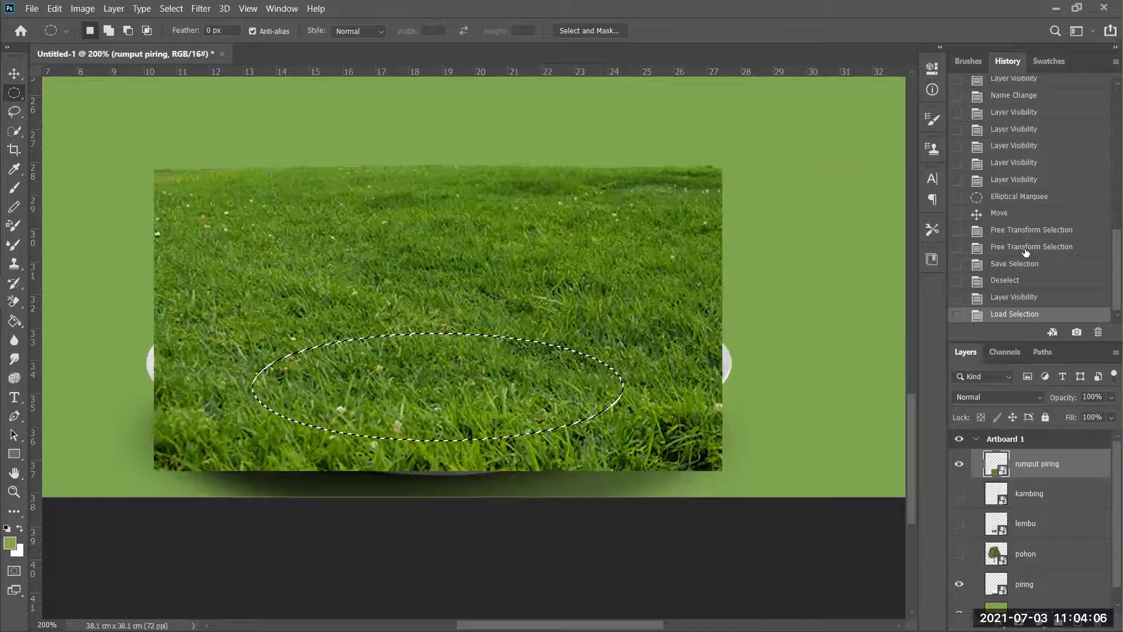
{"action": "left_click", "coordinate": [1004, 299]}
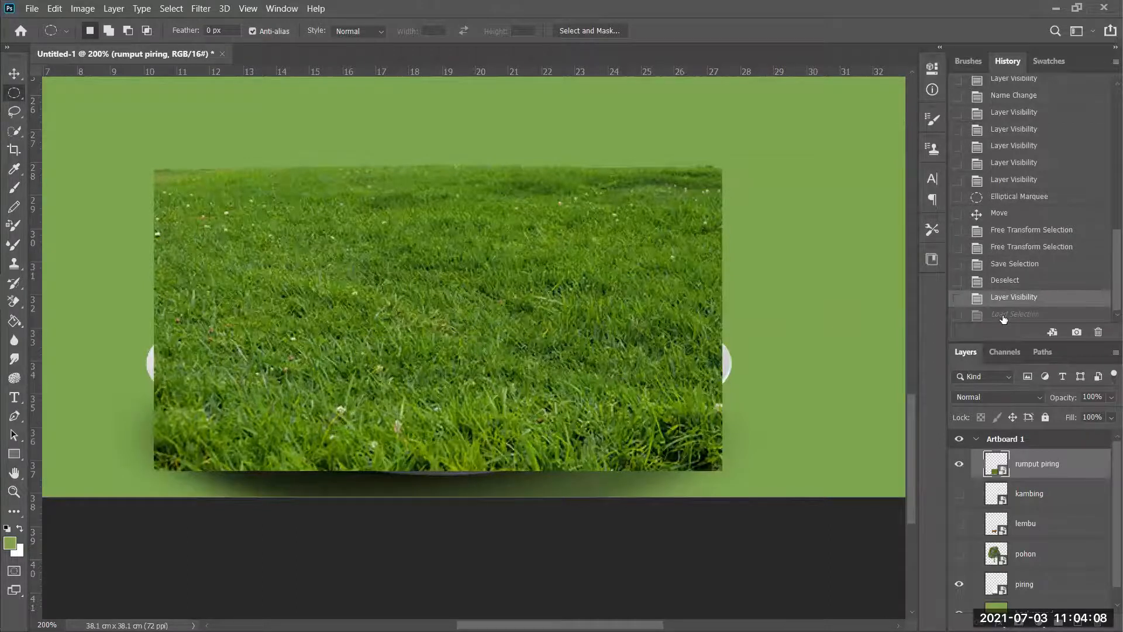
{"action": "left_click", "coordinate": [1004, 316]}
{"action": "left_click", "coordinate": [976, 296]}
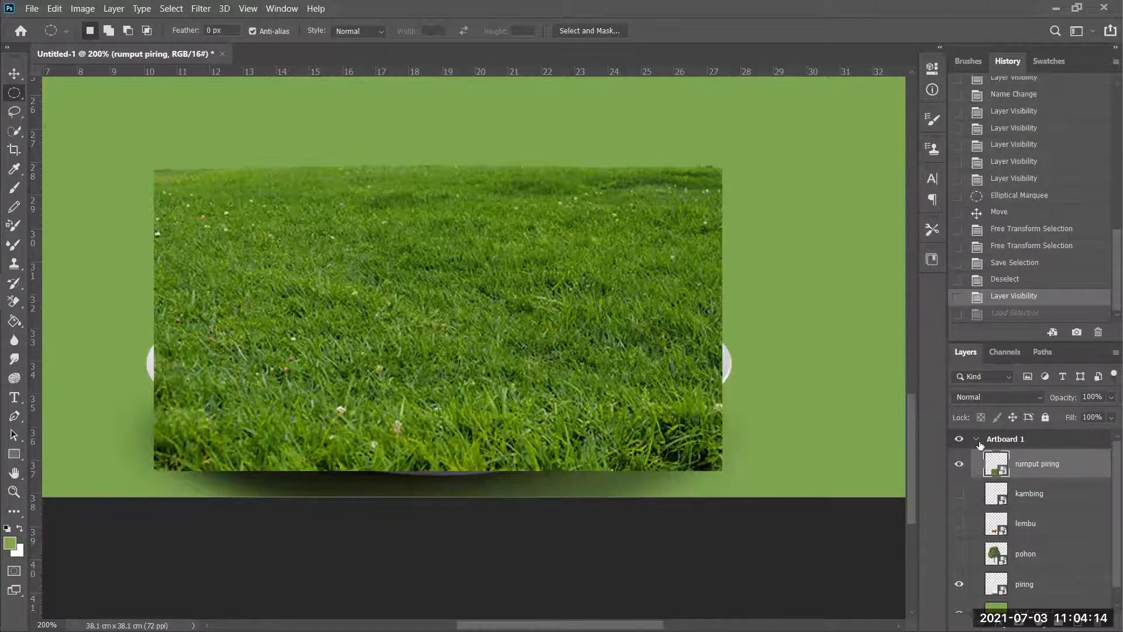
- Load the dasaran piring channel as a new, inverted selection so everything outside the ellipse is selected
{"action": "left_click", "coordinate": [174, 9]}
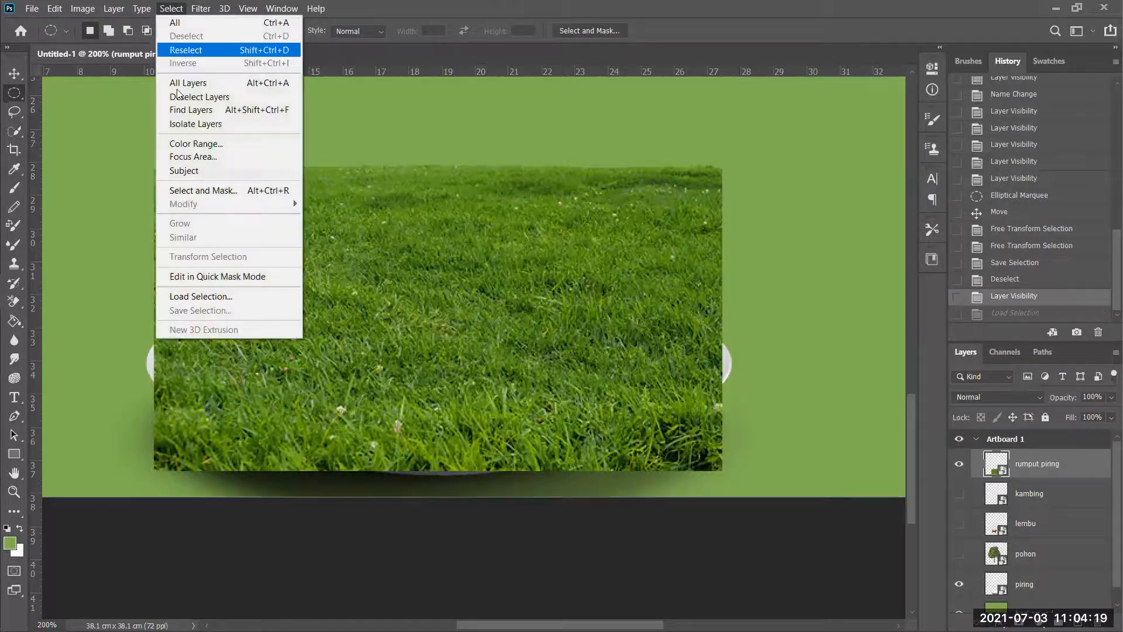
{"action": "left_click", "coordinate": [190, 296]}
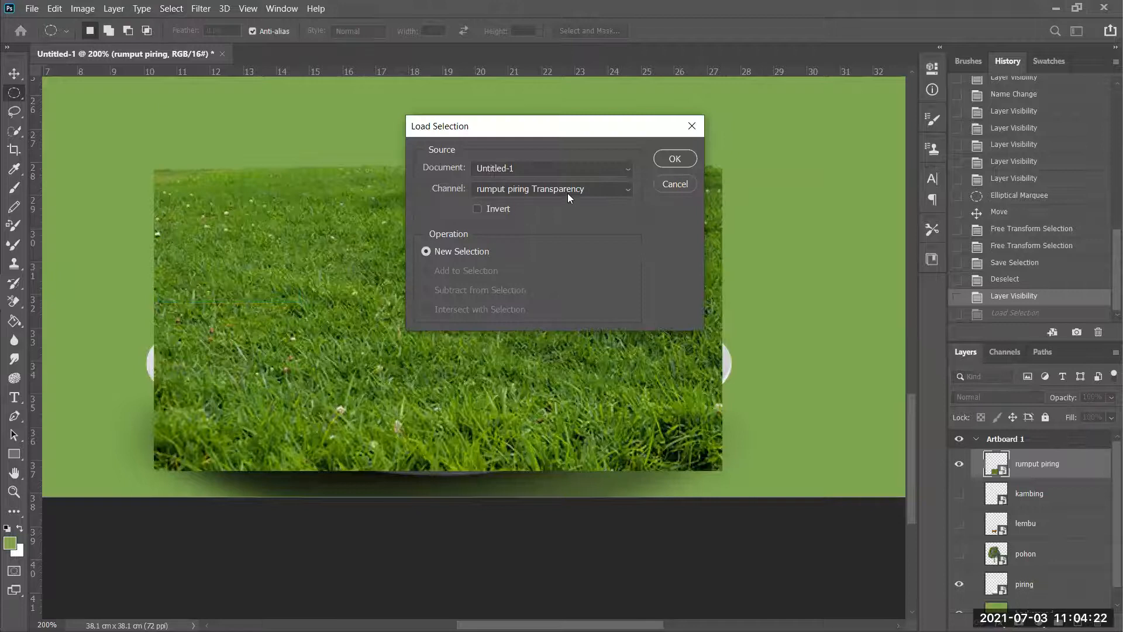
{"action": "left_click", "coordinate": [567, 193]}
{"action": "left_click", "coordinate": [524, 228]}
{"action": "left_click", "coordinate": [663, 160]}
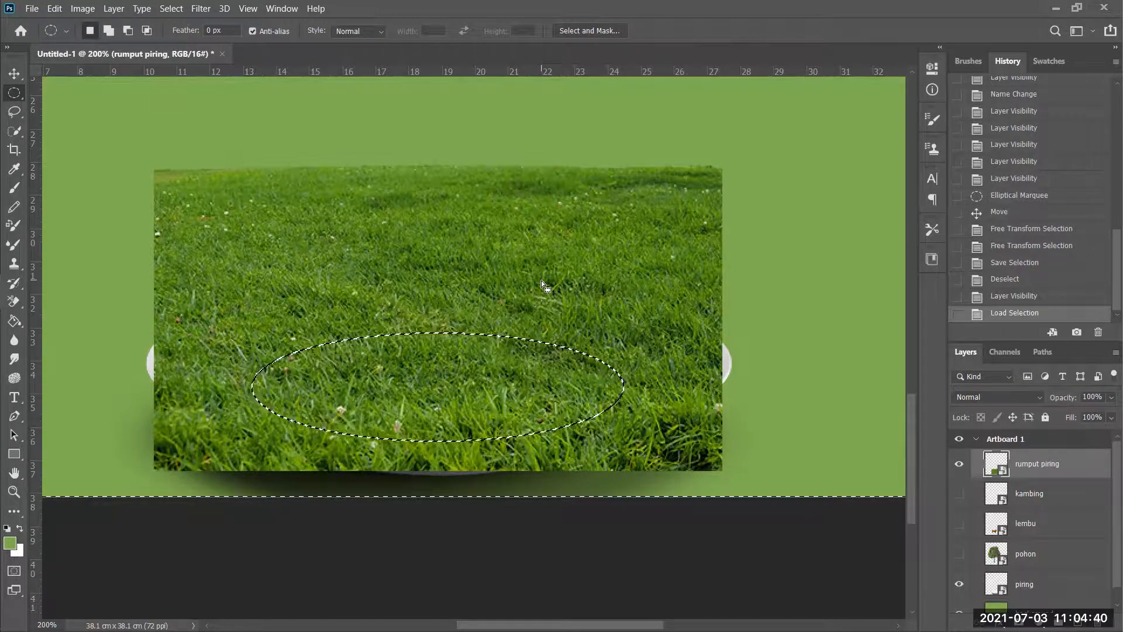
- Try to clear the grass outside the ellipse, and rasterize the rumput piring layer to make it editable
{"action": "key", "text": "Delete"}
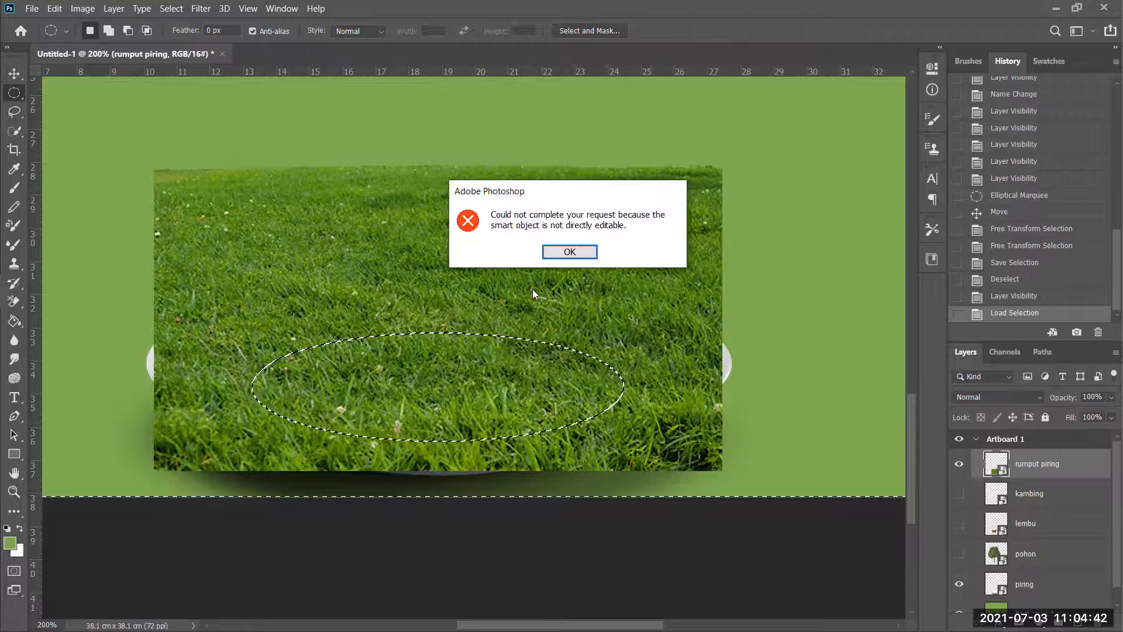
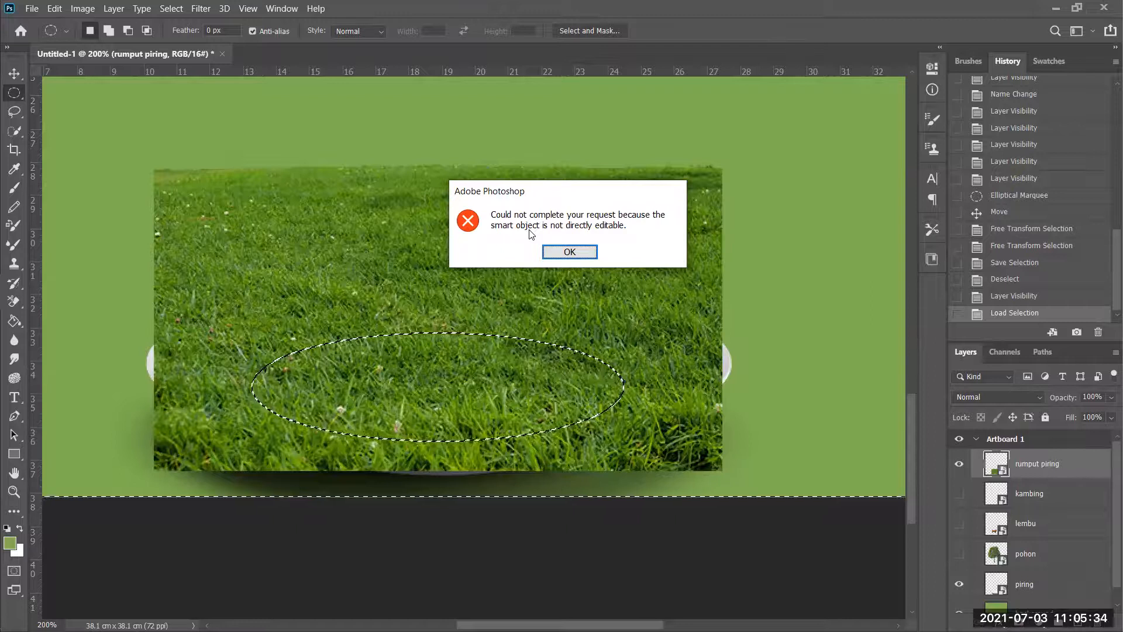
{"action": "left_click", "coordinate": [563, 254]}
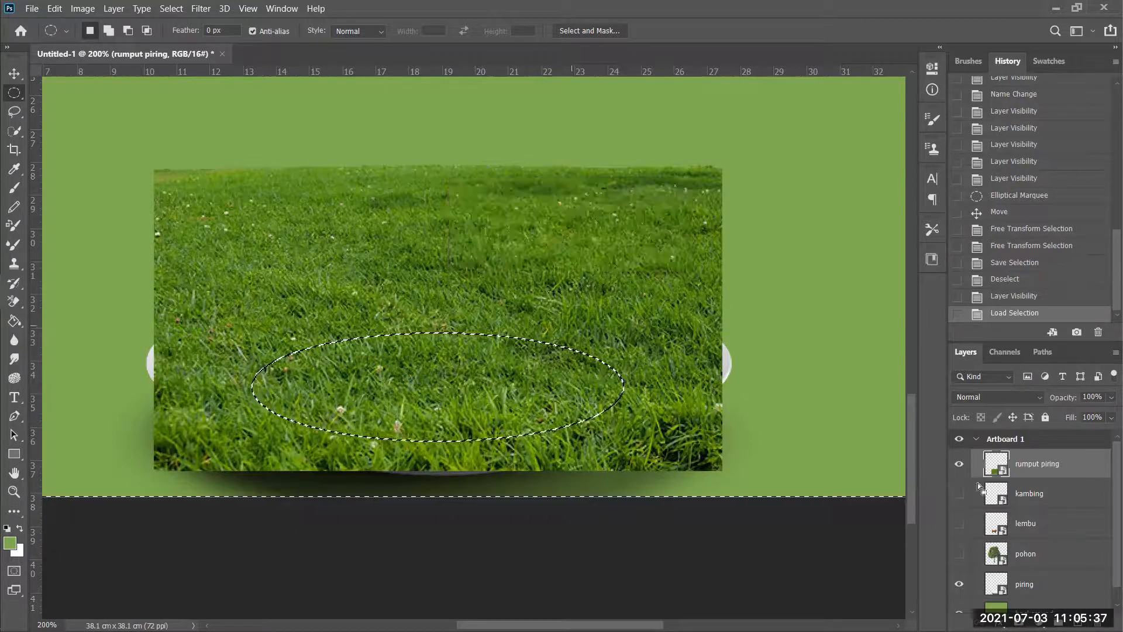
{"action": "right_click", "coordinate": [1051, 462]}
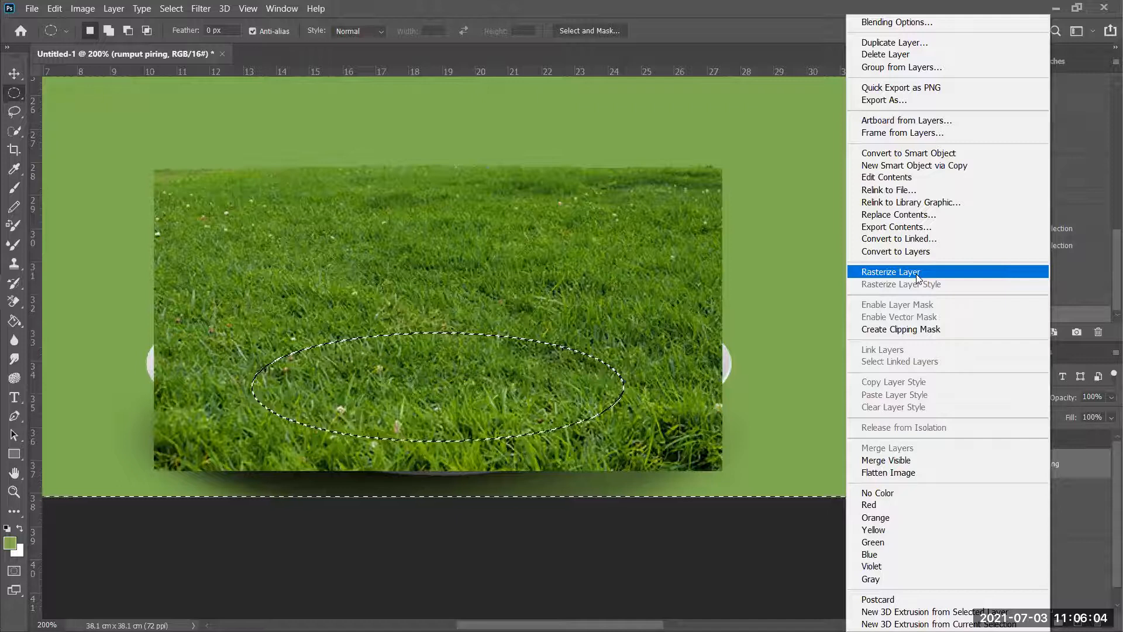
{"action": "left_click", "coordinate": [917, 279]}
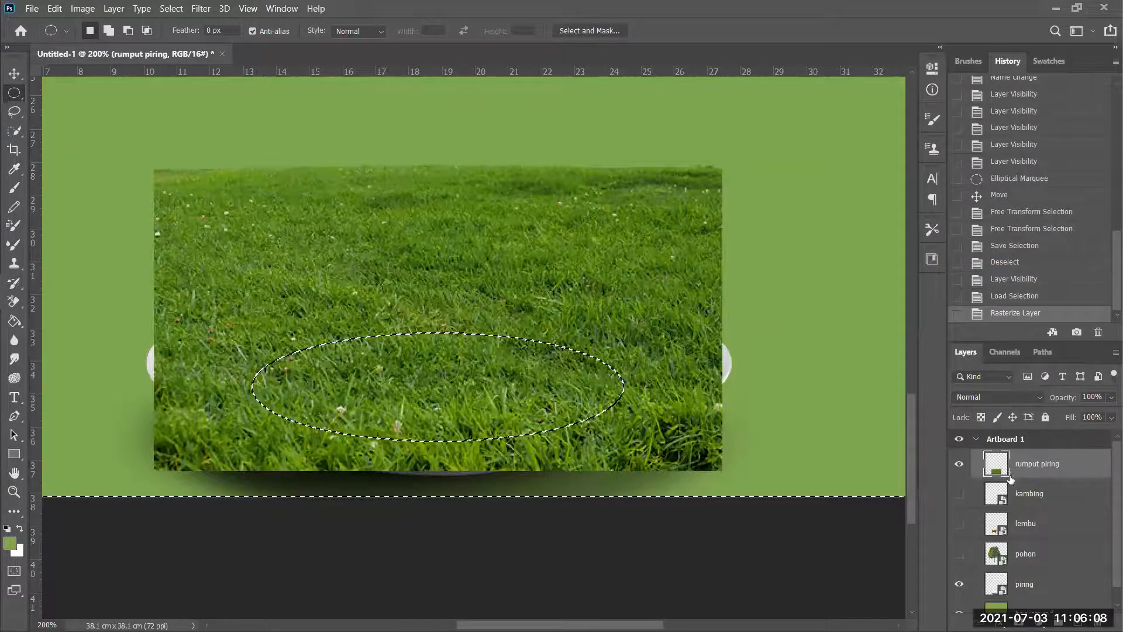
{"action": "left_click", "coordinate": [1019, 298]}
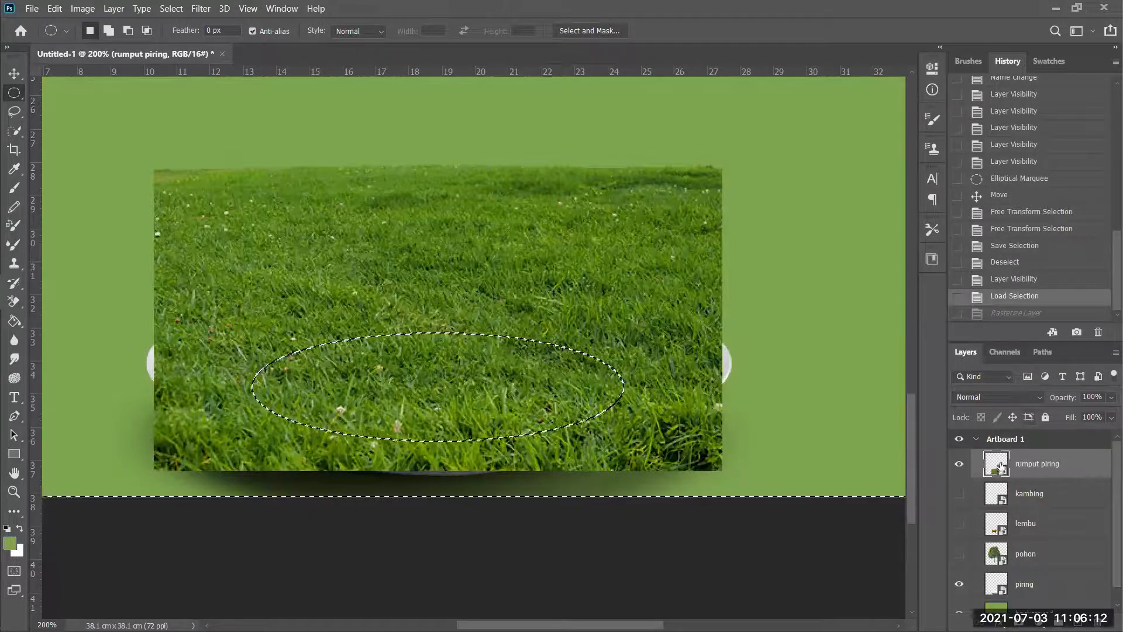
{"action": "left_click", "coordinate": [1001, 315]}
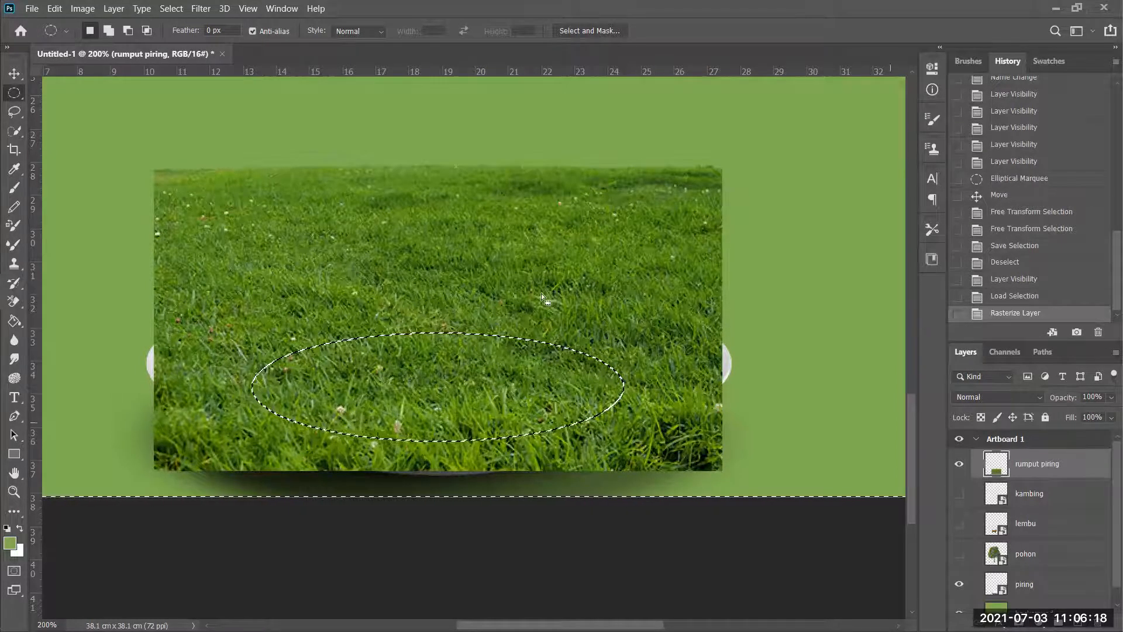
- Clear the grass outside the plate's inner base from the rumput piring layer and deselect
{"action": "key", "text": "Delete"}
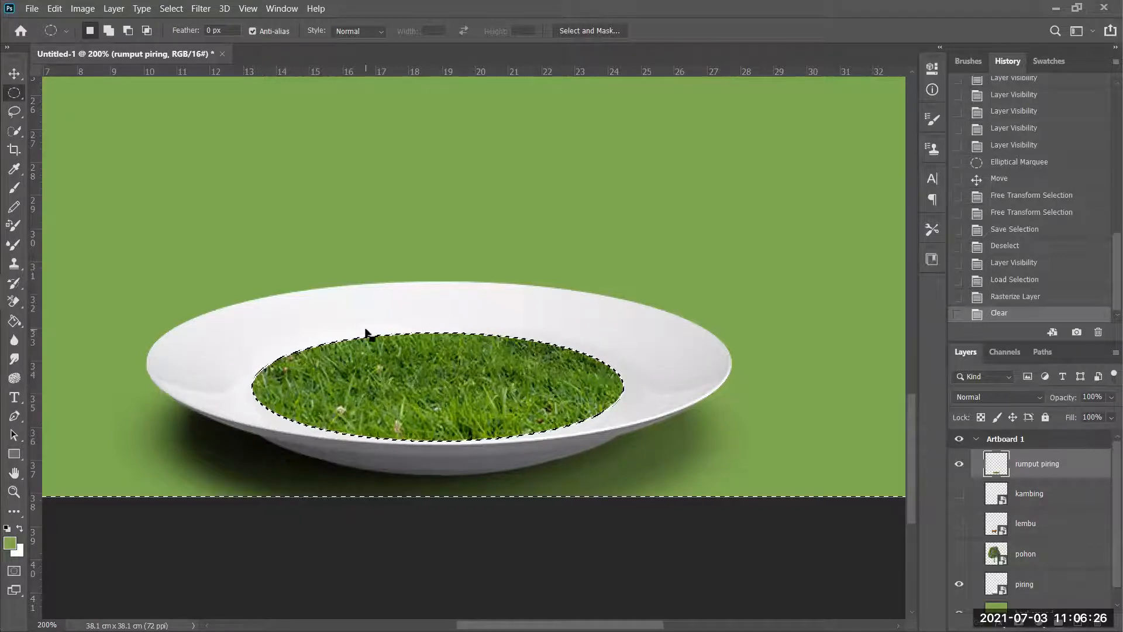
{"action": "left_click", "coordinate": [171, 9]}
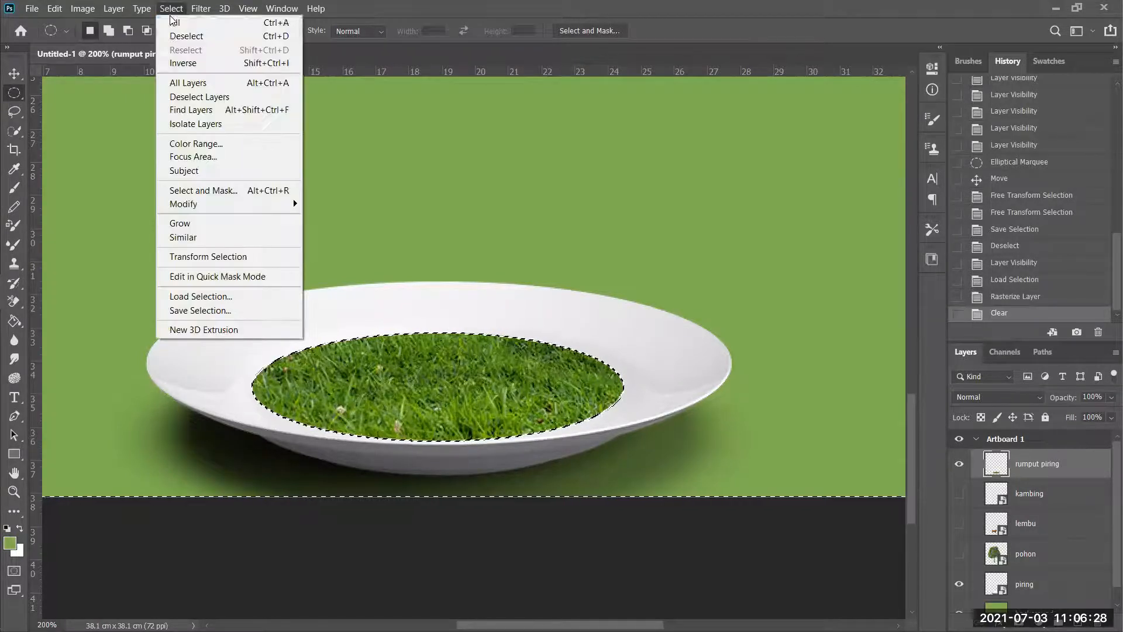
{"action": "left_click", "coordinate": [172, 38]}
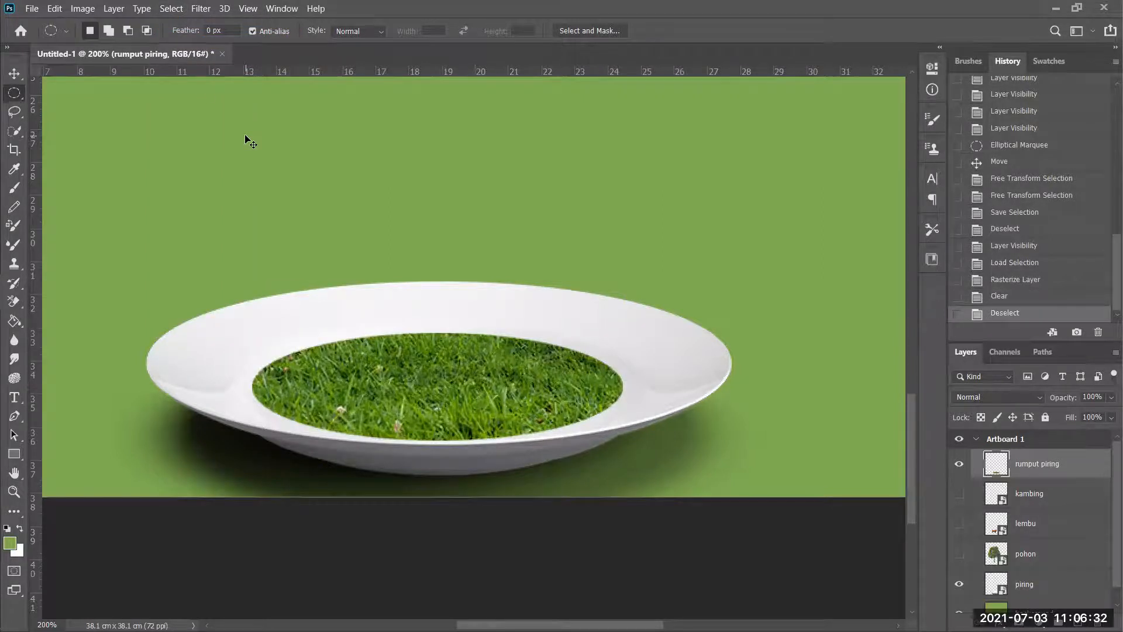
- Choose the Move tool and show the kambing, lembu and pohon layers again
{"action": "key", "text": "ctrl+0"}
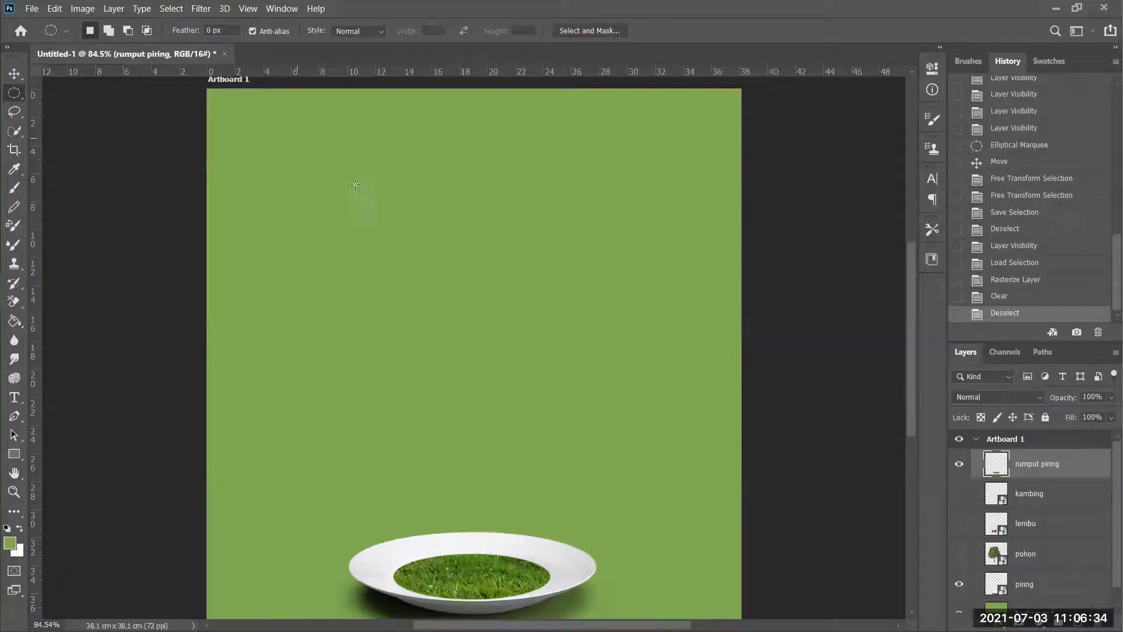
{"action": "left_click", "coordinate": [15, 74]}
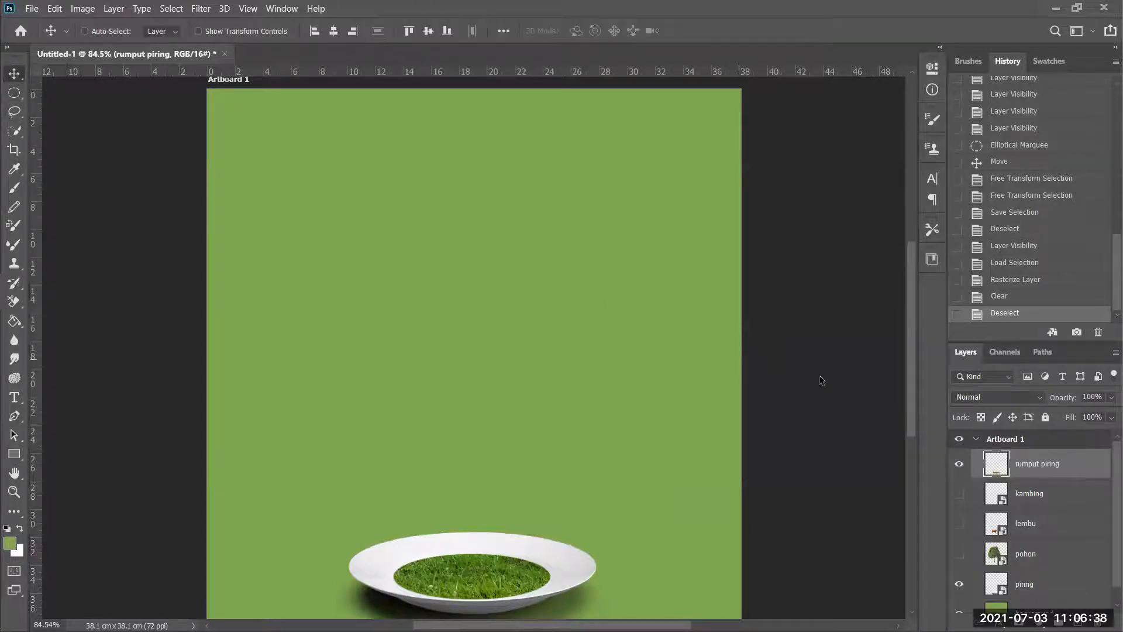
{"action": "left_click", "coordinate": [959, 494]}
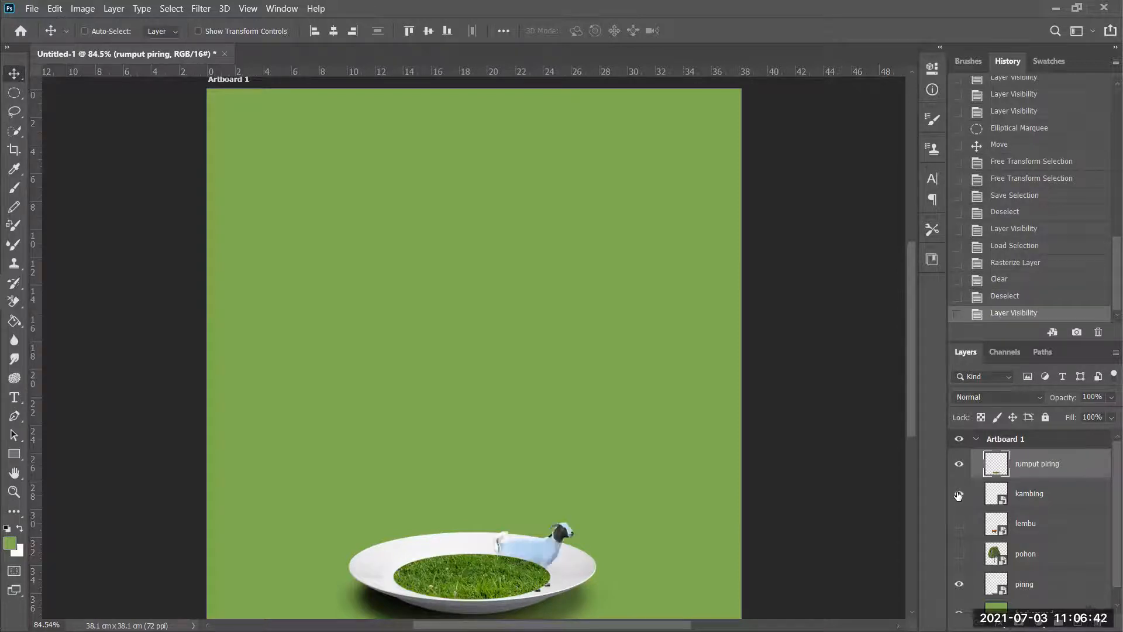
{"action": "left_click", "coordinate": [960, 523]}
{"action": "scroll", "coordinate": [961, 523], "scroll_direction": "down", "scroll_amount": 1}
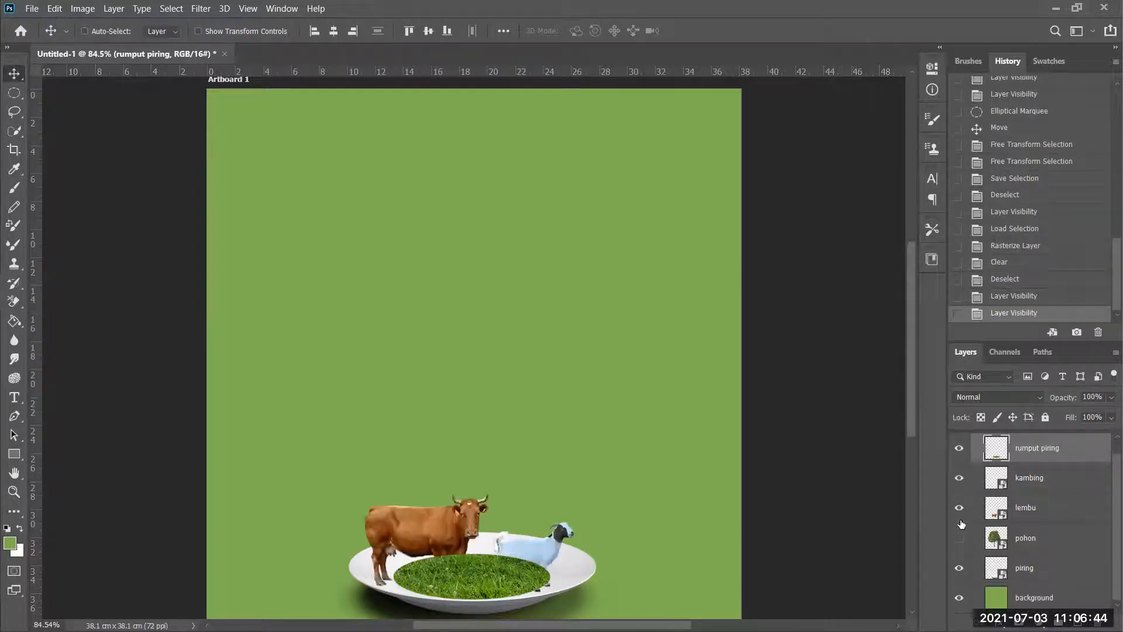
{"action": "left_click", "coordinate": [960, 538]}
{"action": "scroll", "coordinate": [647, 397], "scroll_direction": "down", "scroll_amount": 1}
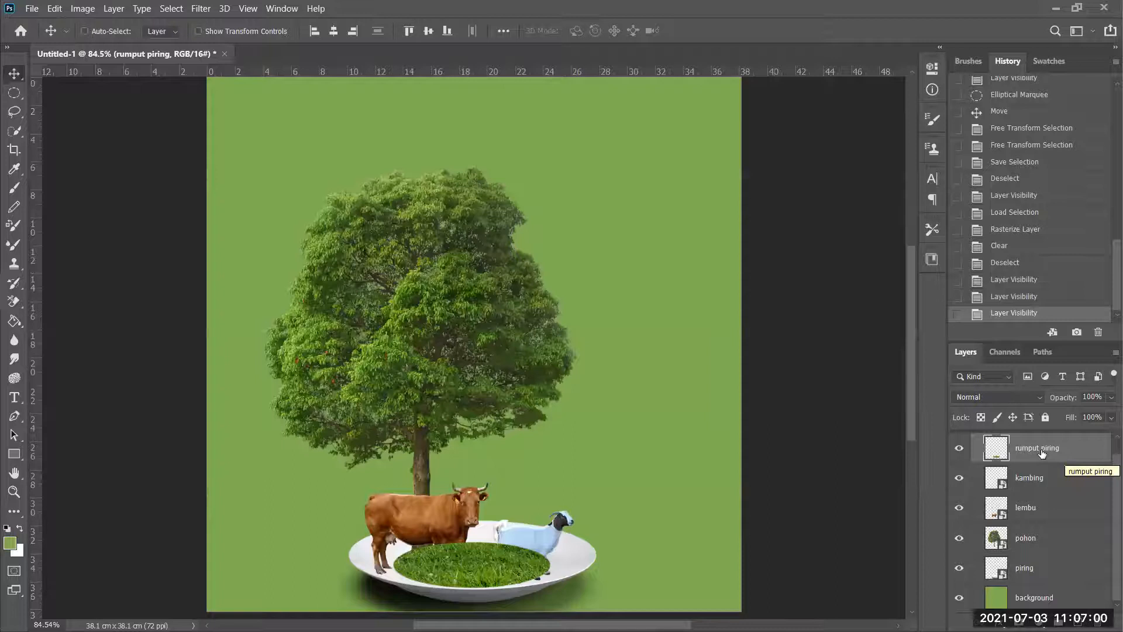
- Move the rumput piring layer below pohon and directly above piring, keeping it as the only active layer
{"action": "left_click_drag", "start_coordinate": [1042, 454], "coordinate": [1057, 553]}
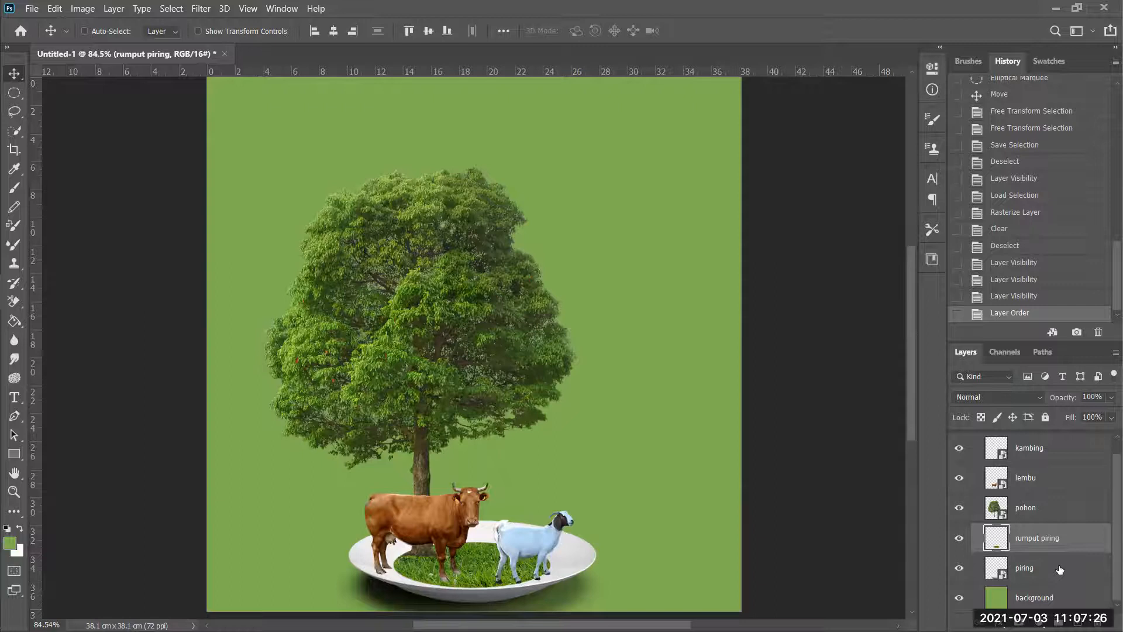
{"action": "left_click", "coordinate": [1060, 569], "text": "ctrl"}
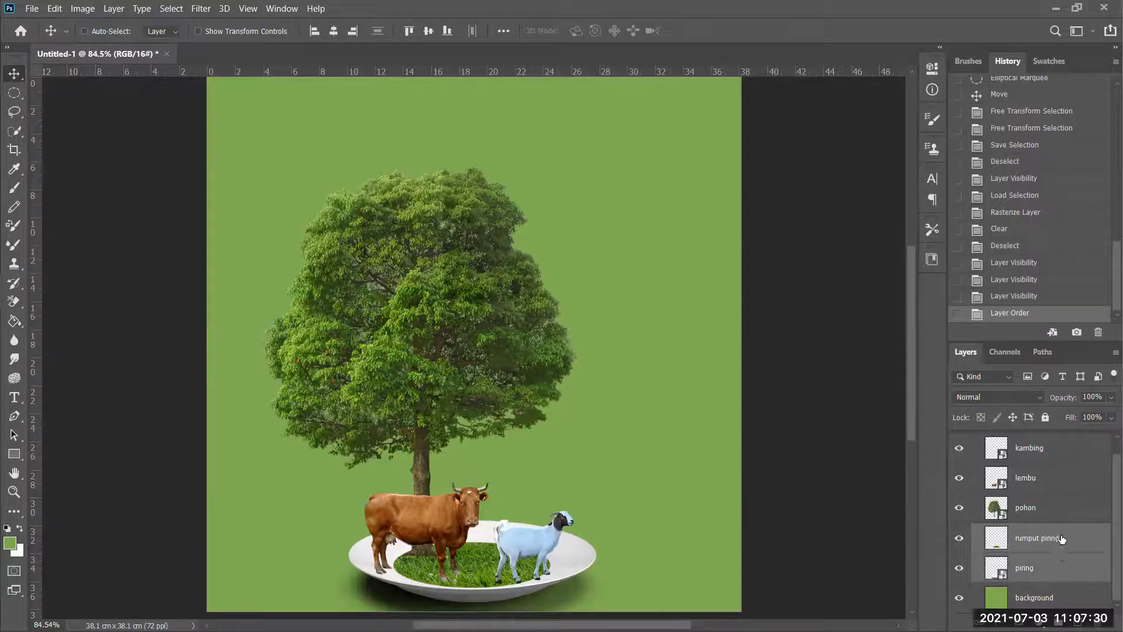
{"action": "left_click", "coordinate": [1047, 546]}
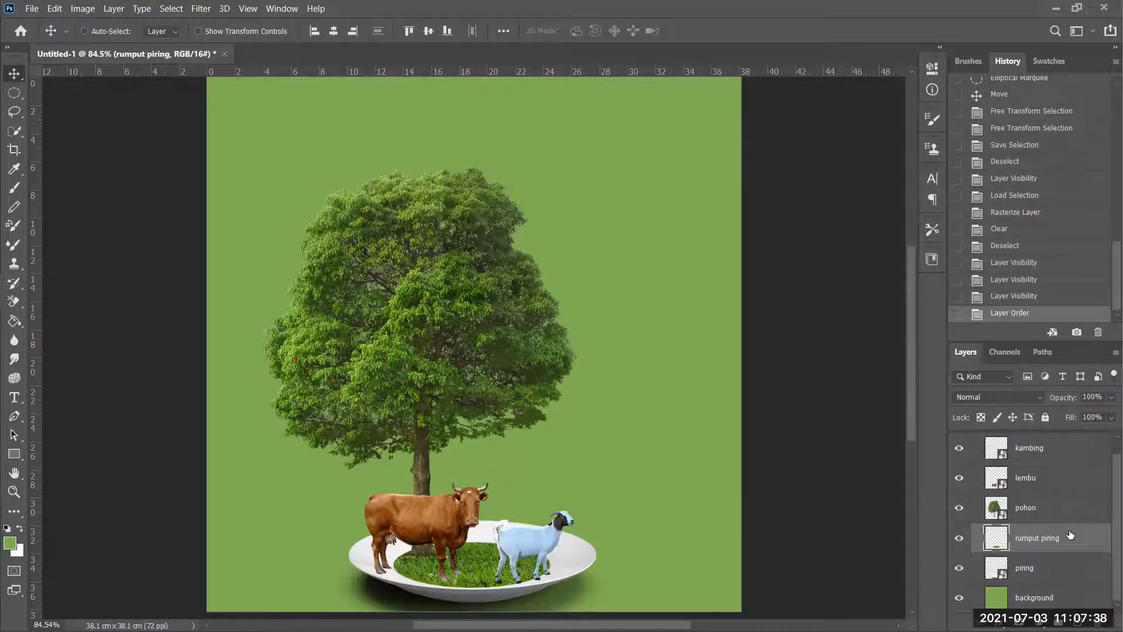
- Link the rumput piring and piring layers together
{"action": "left_click", "coordinate": [1055, 568], "text": "ctrl"}
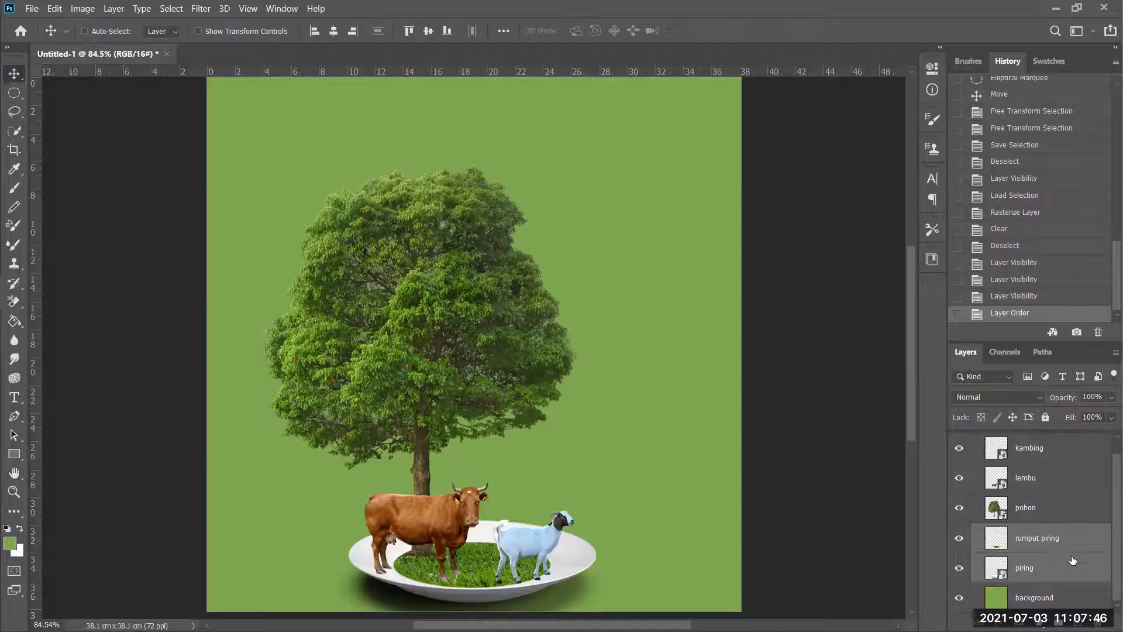
{"action": "right_click", "coordinate": [1062, 565]}
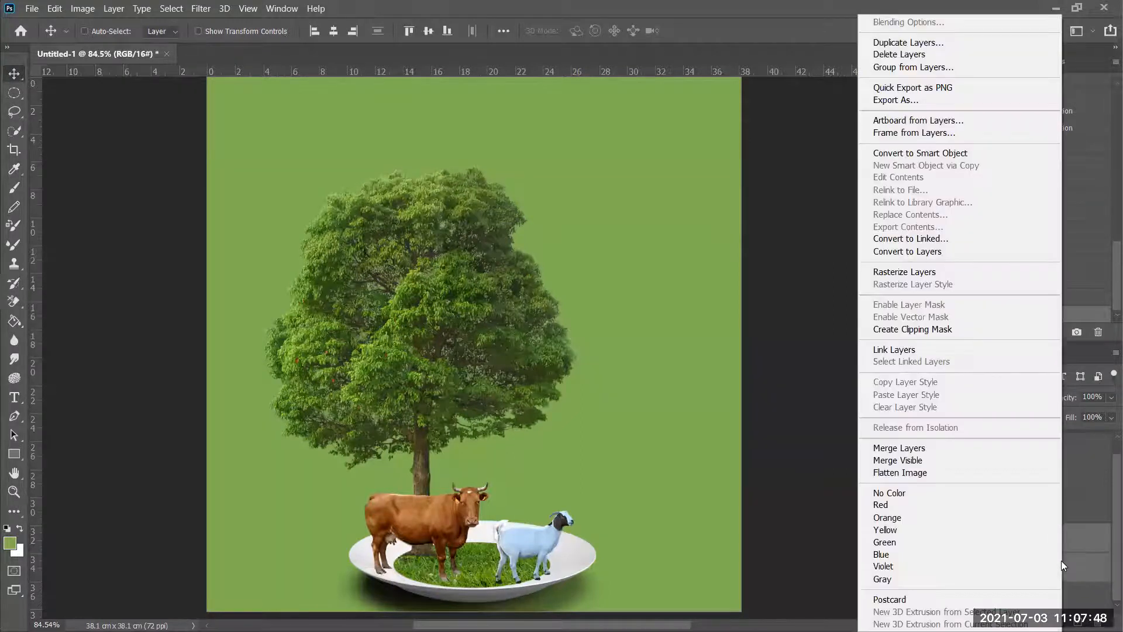
{"action": "left_click", "coordinate": [939, 350]}
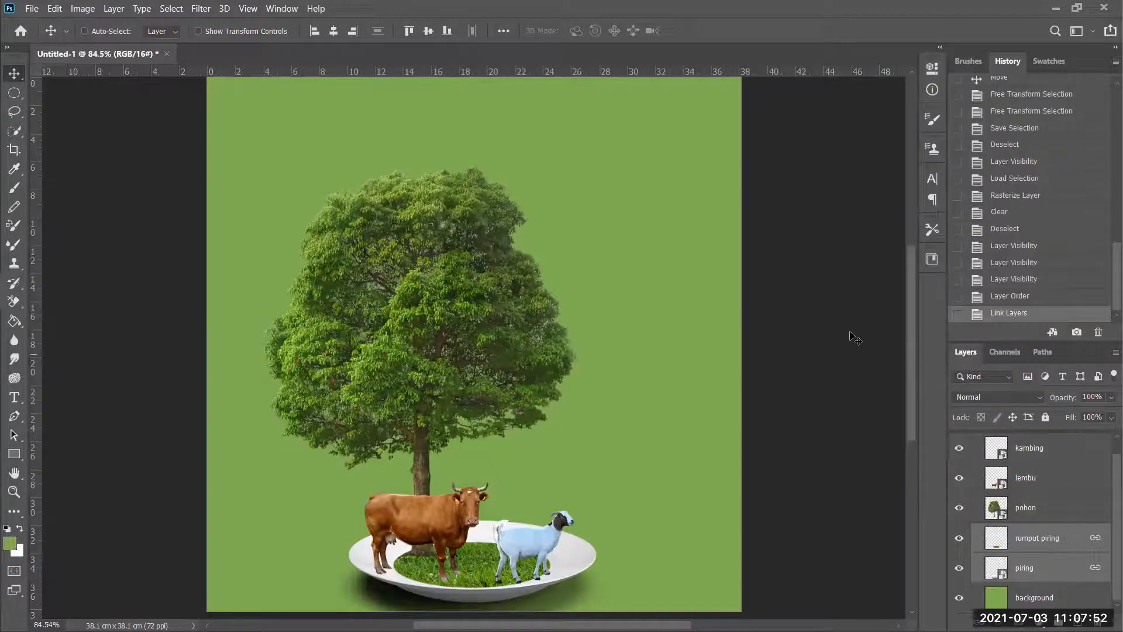
- Try moving the linked grass and plate together up across the artboard, and undo the move
{"action": "left_click_drag", "start_coordinate": [524, 532], "coordinate": [633, 457]}
{"action": "key", "text": "ctrl"}
{"action": "key", "text": "ctrl+z"}
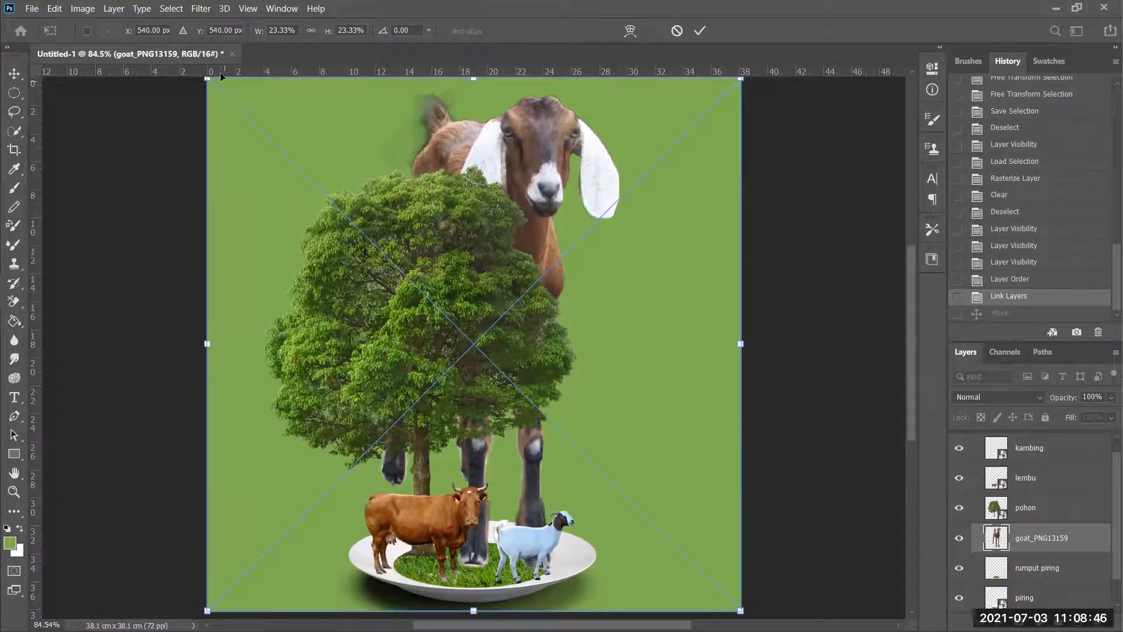
- Scale the placed goat_PNG13159 image down to about 4.67%, commit the placement, and move it between the cow and the other goat
{"action": "left_click_drag", "start_coordinate": [208, 79], "coordinate": [490, 410]}
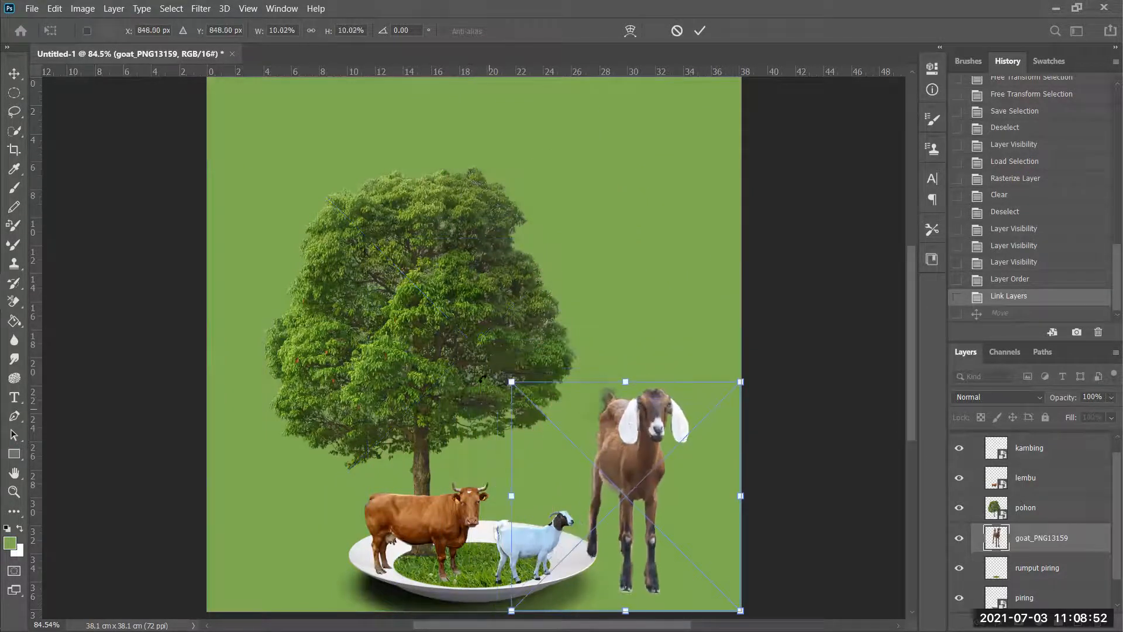
{"action": "left_click_drag", "start_coordinate": [742, 383], "coordinate": [686, 436]}
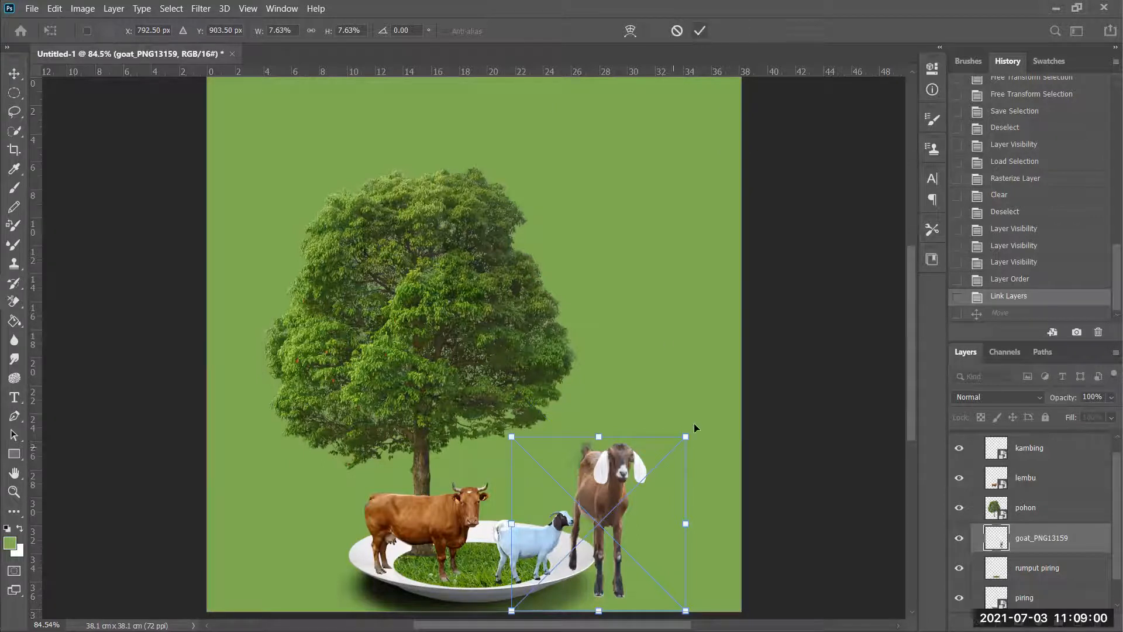
{"action": "left_click_drag", "start_coordinate": [687, 438], "coordinate": [619, 504]}
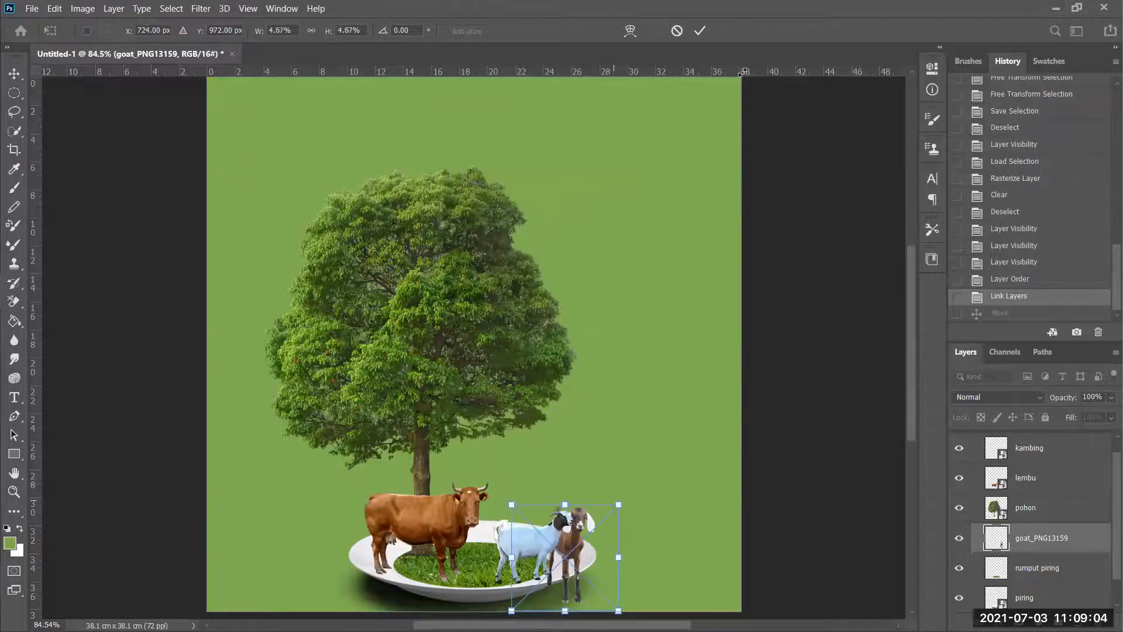
{"action": "left_click", "coordinate": [700, 31]}
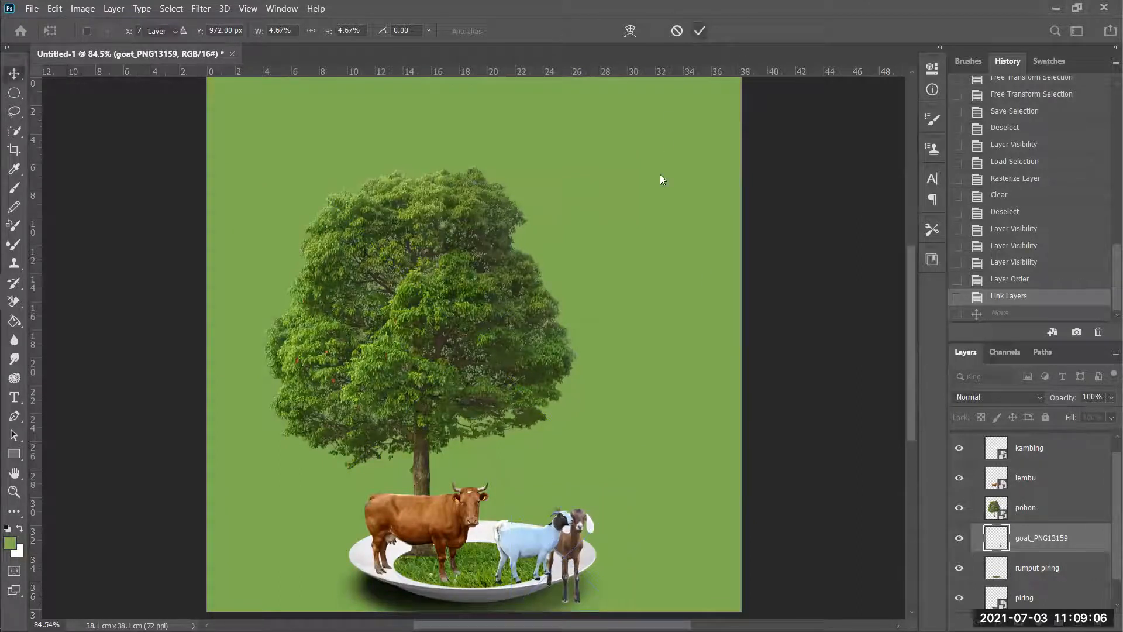
{"action": "left_click_drag", "start_coordinate": [659, 431], "coordinate": [645, 315]}
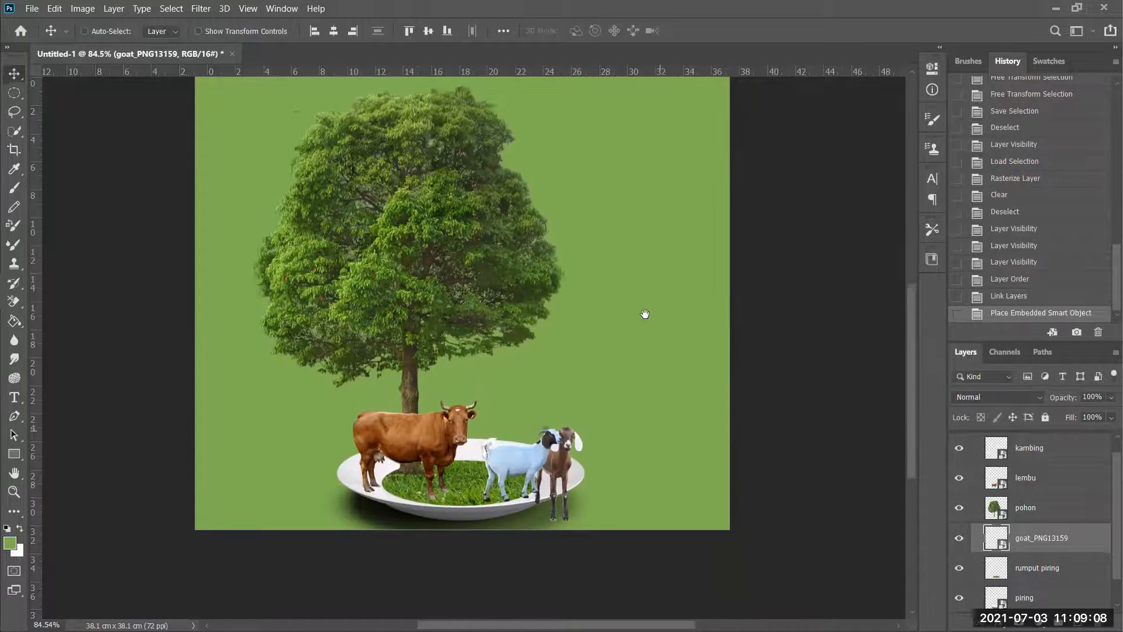
{"action": "left_click_drag", "start_coordinate": [563, 396], "coordinate": [482, 411]}
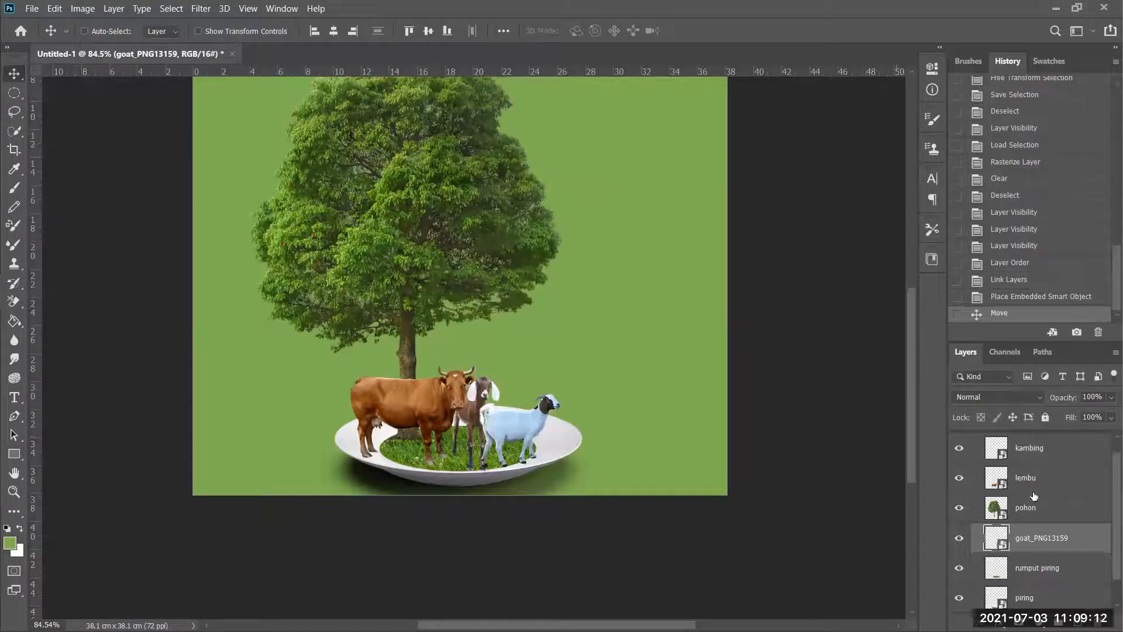
- Rename the goat_PNG13159 layer as kambing hadap depan and move it directly above the kambing layer
{"action": "double_click", "coordinate": [1035, 540]}
{"action": "type", "text": "kam"}
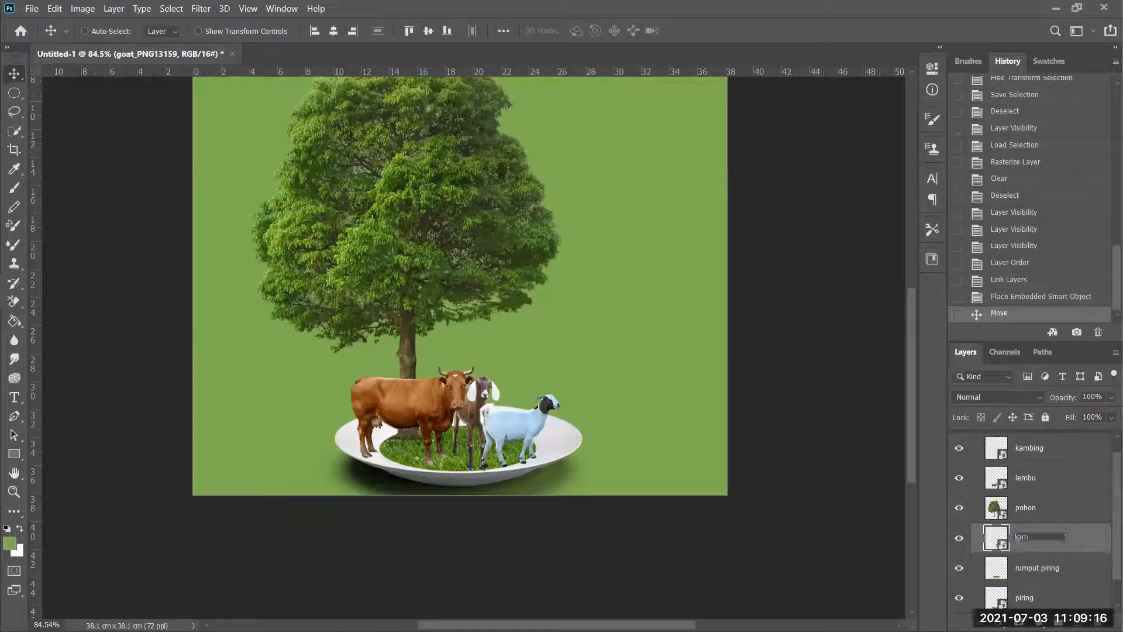
{"action": "type", "text": "bing hadap depan"}
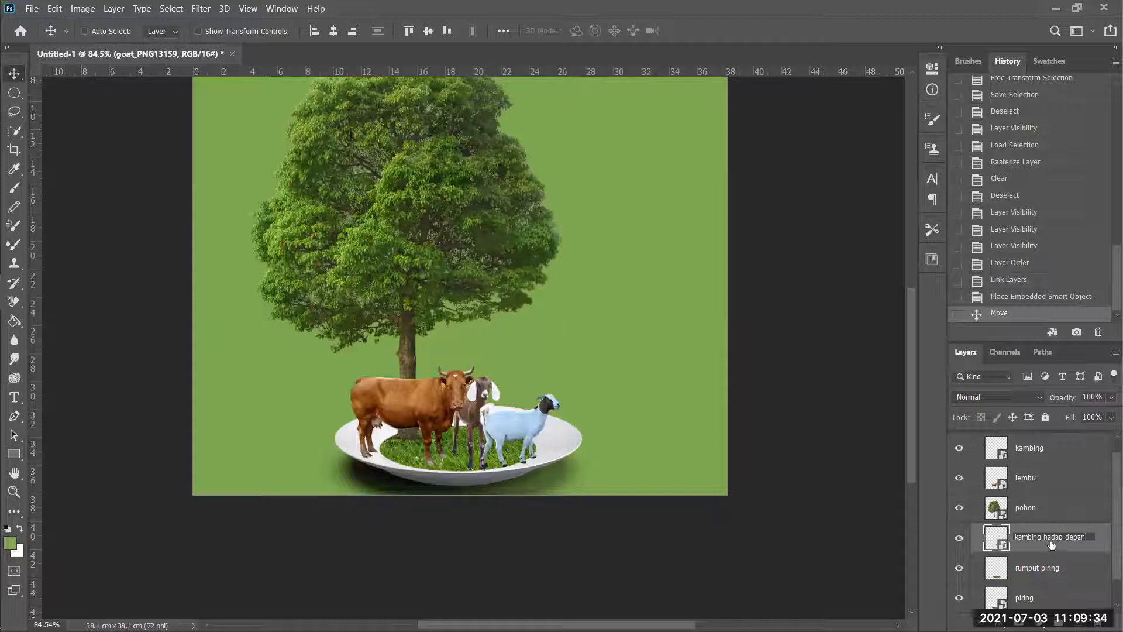
{"action": "key", "text": "Return"}
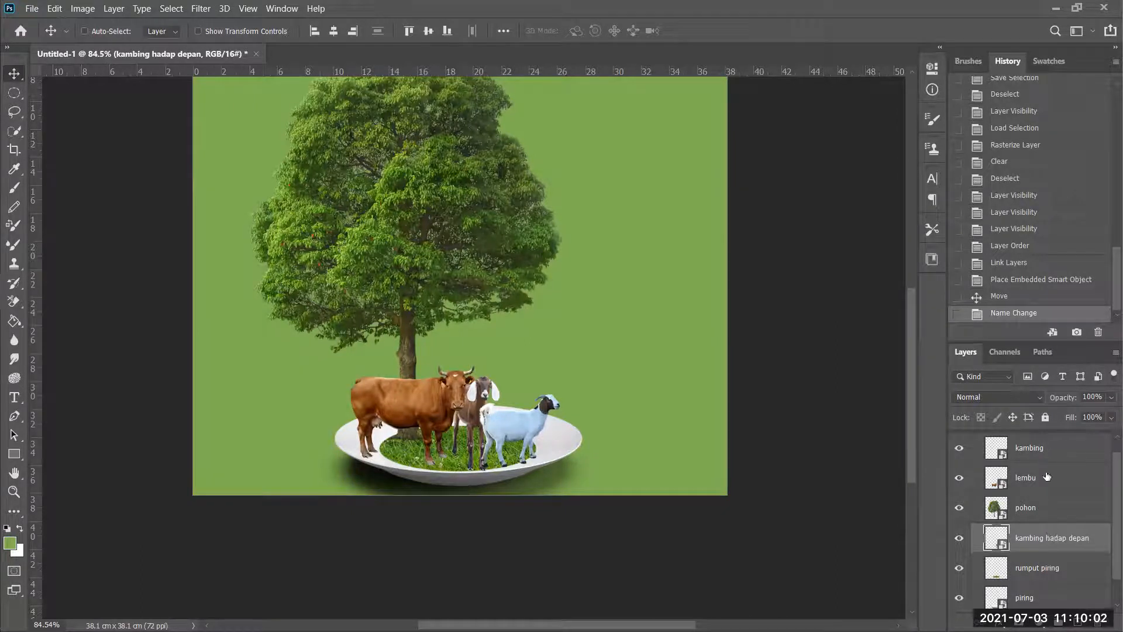
{"action": "left_click_drag", "start_coordinate": [1052, 536], "coordinate": [1049, 436]}
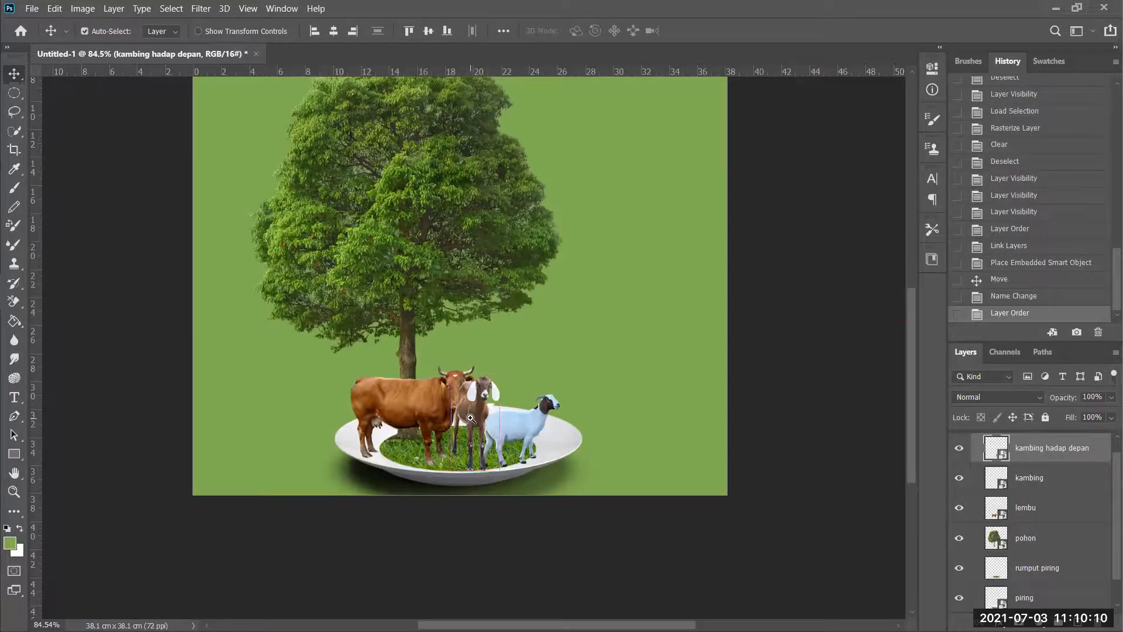
- Scale the kambing hadap depan goat to about 3.56% and move it onto the grass beside the cow's head
{"action": "left_click", "coordinate": [444, 425], "text": "ctrl"}
{"action": "left_click", "coordinate": [444, 425], "text": "ctrl"}
{"action": "left_click", "coordinate": [444, 424], "text": "ctrl"}
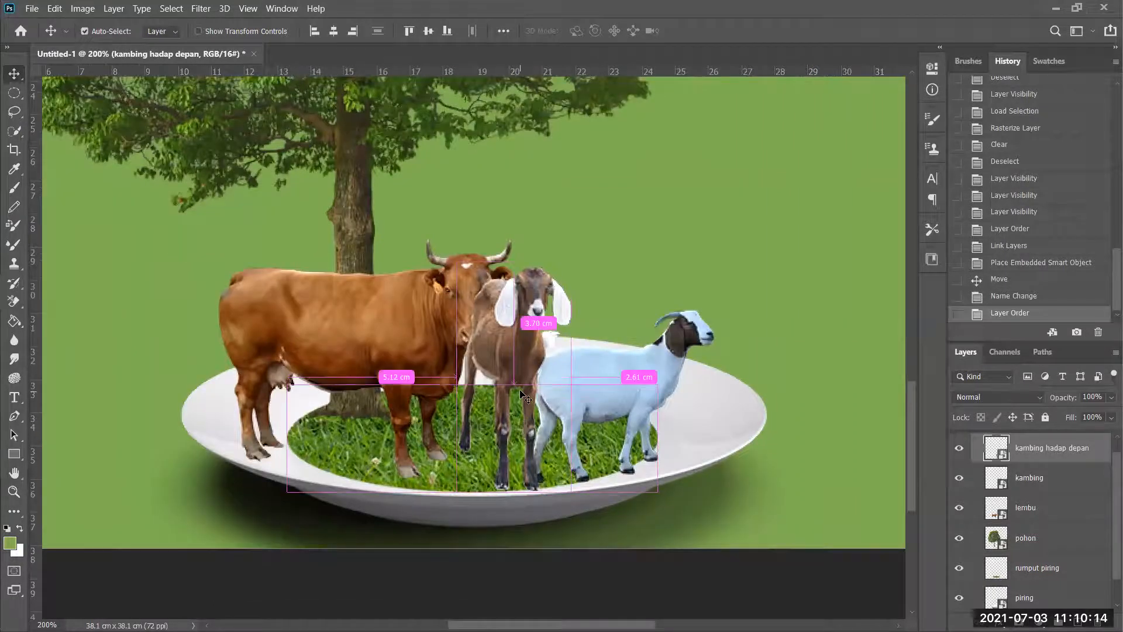
{"action": "key", "text": "ctrl+t"}
{"action": "left_click_drag", "start_coordinate": [375, 258], "coordinate": [418, 331]}
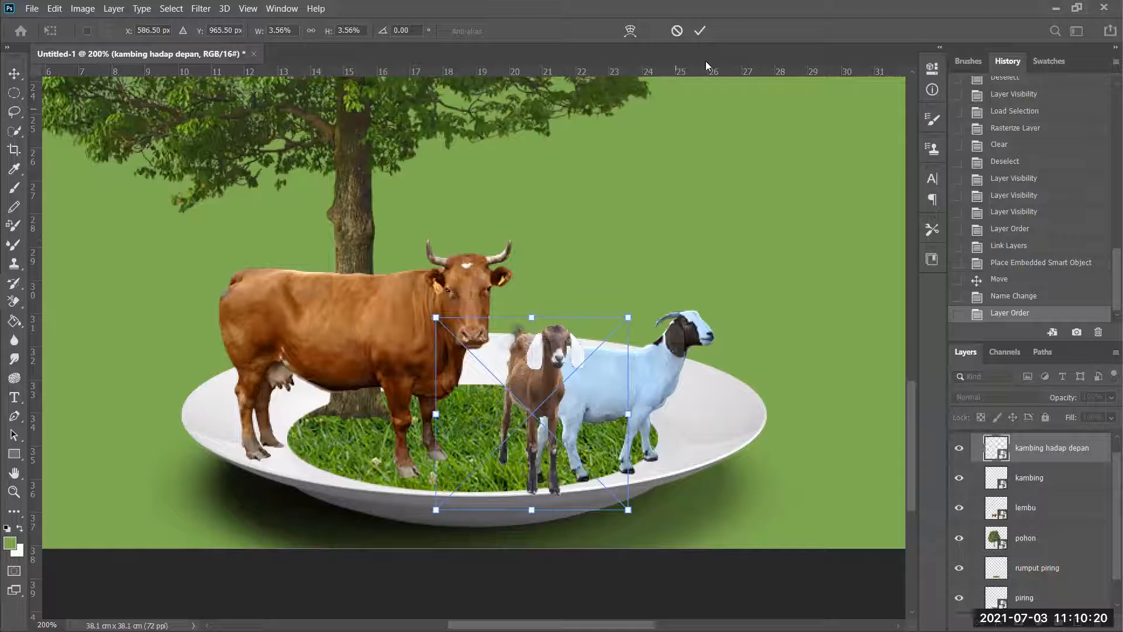
{"action": "left_click", "coordinate": [699, 34]}
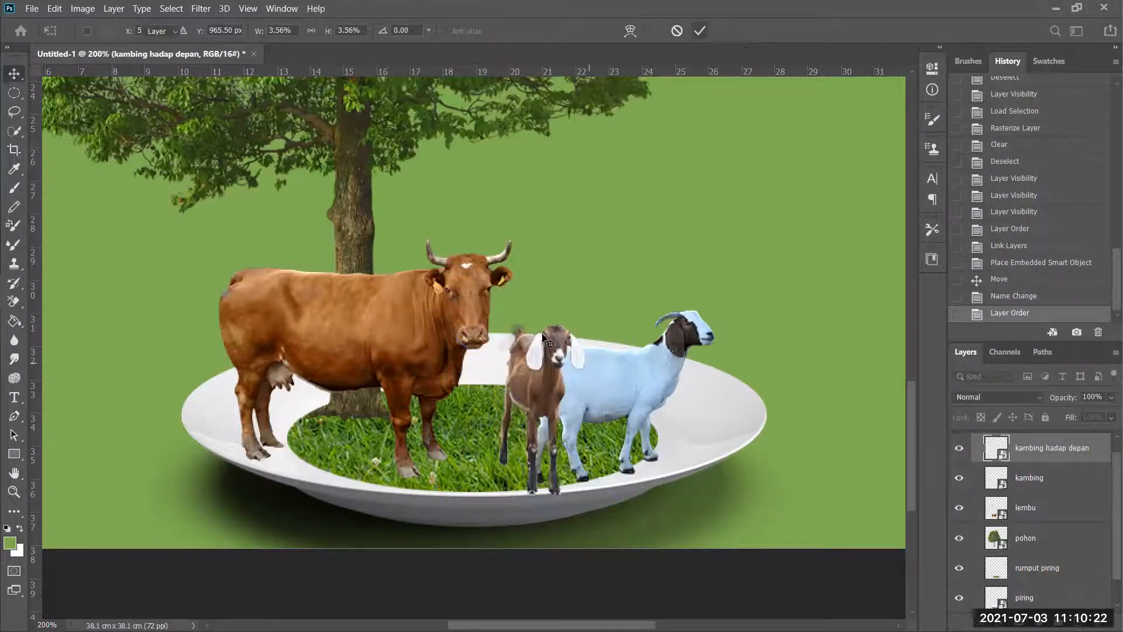
{"action": "mouse_move", "coordinate": [520, 388]}
{"action": "left_mouse_down"}
{"action": "mouse_move", "coordinate": [390, 383]}
{"action": "mouse_move", "coordinate": [500, 381]}
{"action": "left_mouse_up"}
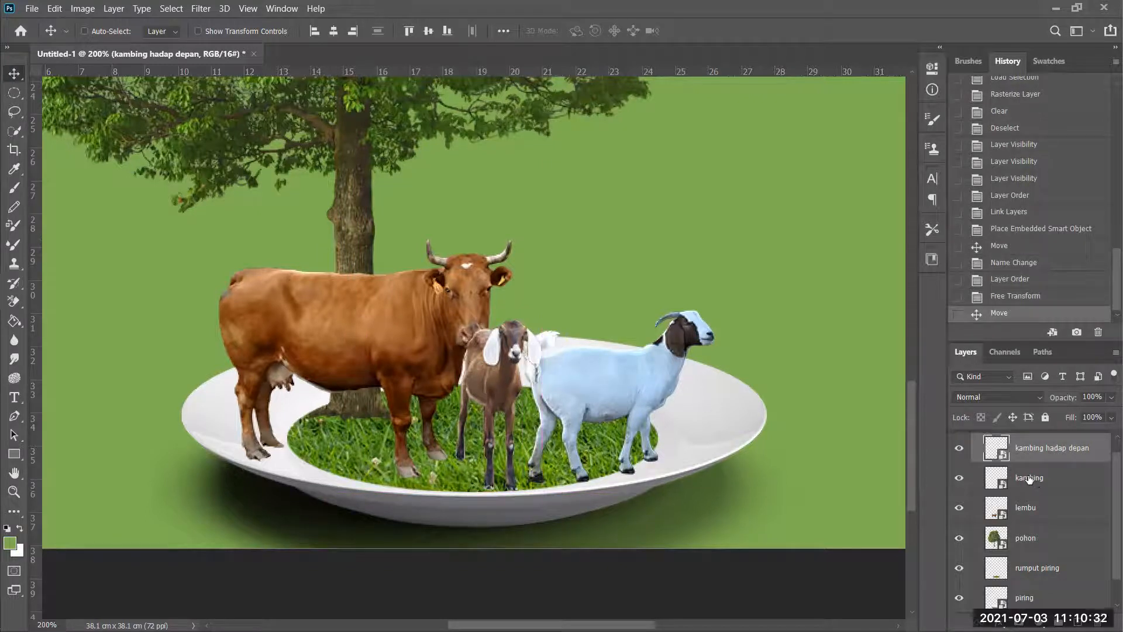
- Scale the kambing goat to about 10.36% and shift it slightly away from the front-facing goat, keeping it on the grass
{"action": "left_click", "coordinate": [1034, 480]}
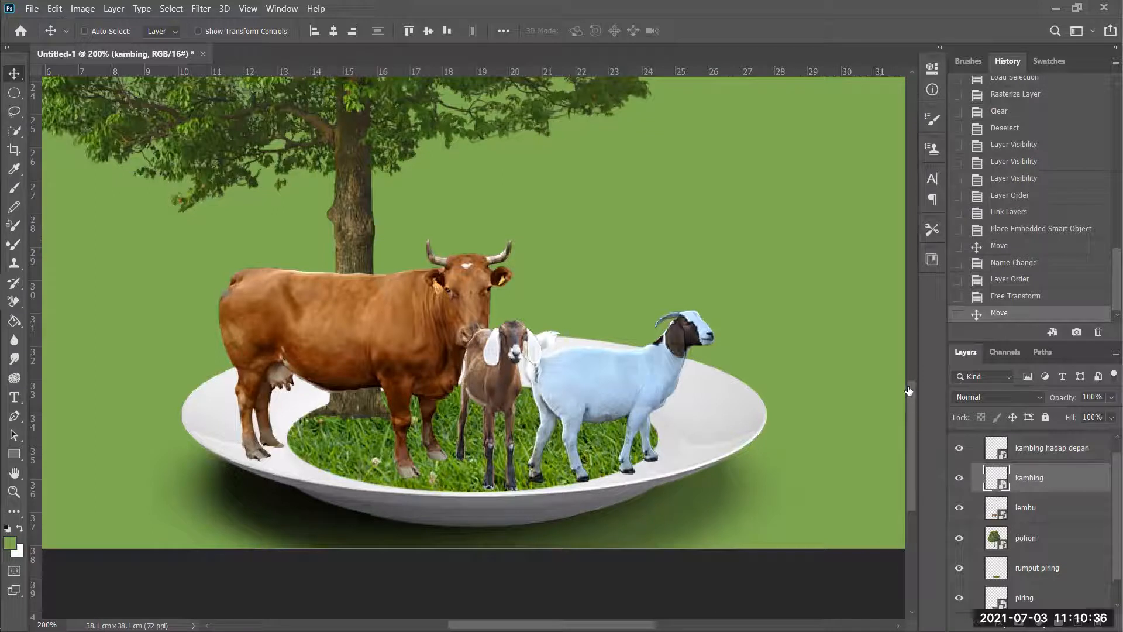
{"action": "key", "text": "space"}
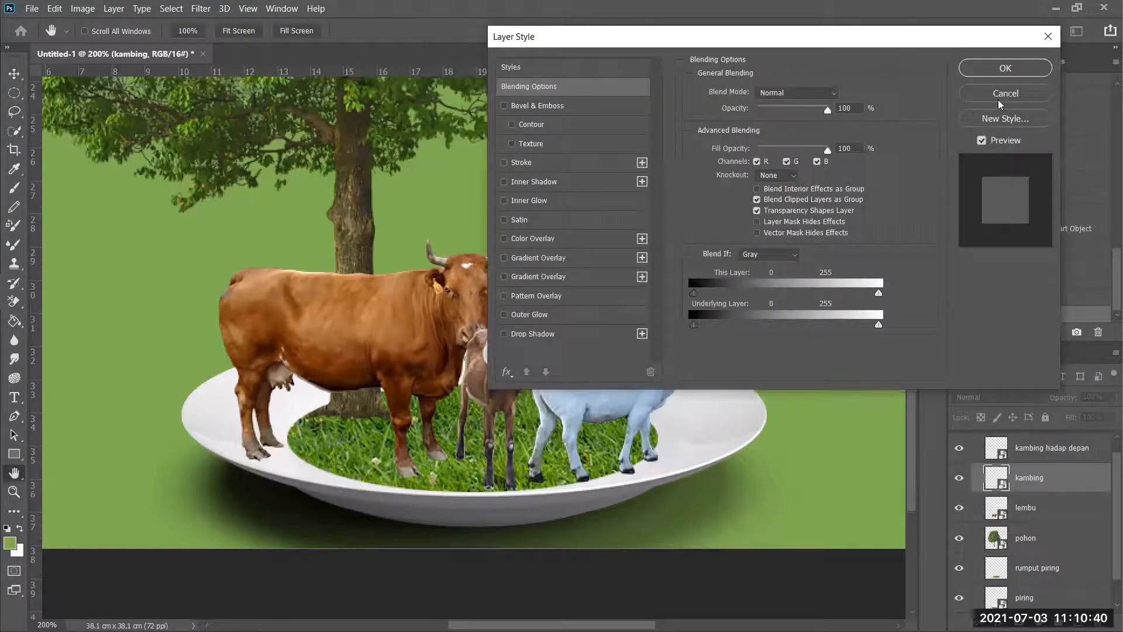
{"action": "left_click", "coordinate": [995, 94]}
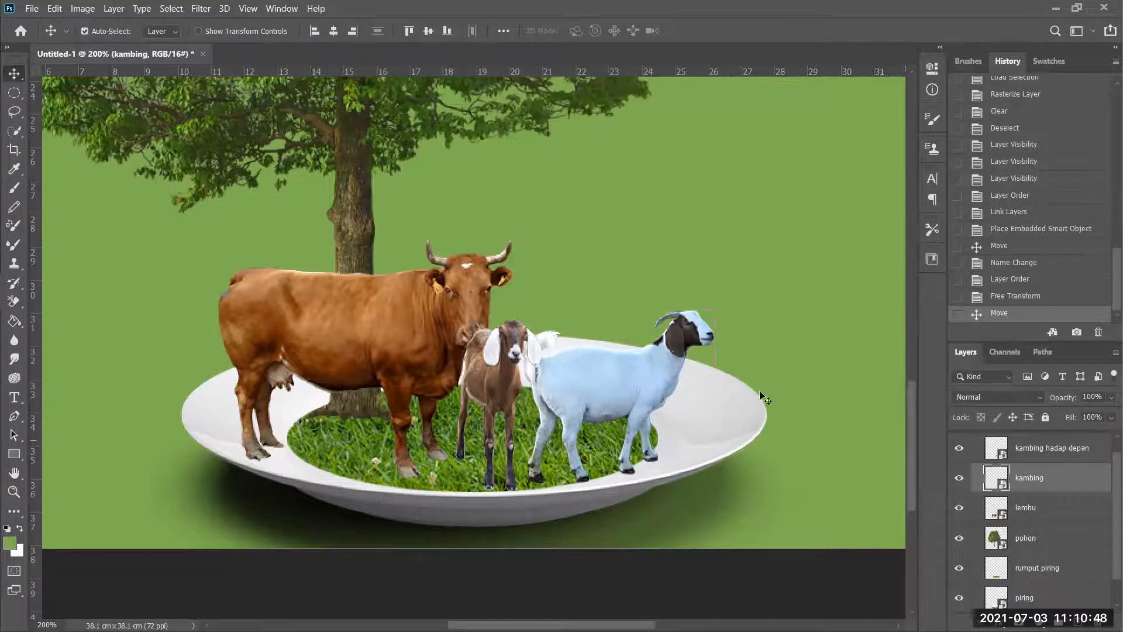
{"action": "key", "text": "ctrl+t"}
{"action": "left_click_drag", "start_coordinate": [716, 310], "coordinate": [647, 334]}
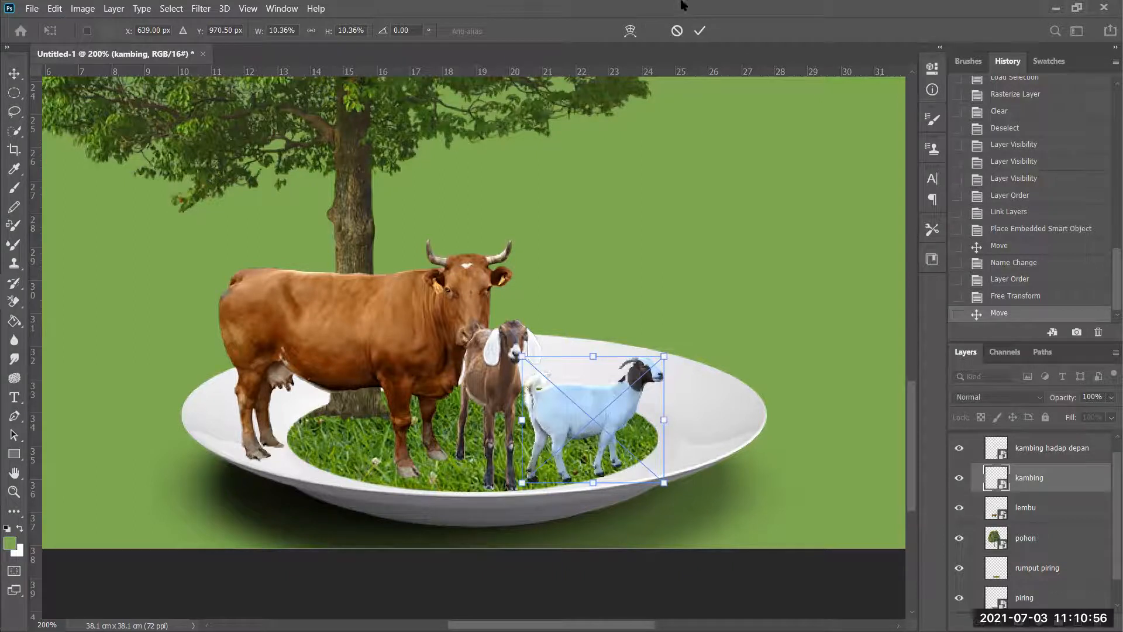
{"action": "left_click", "coordinate": [698, 33]}
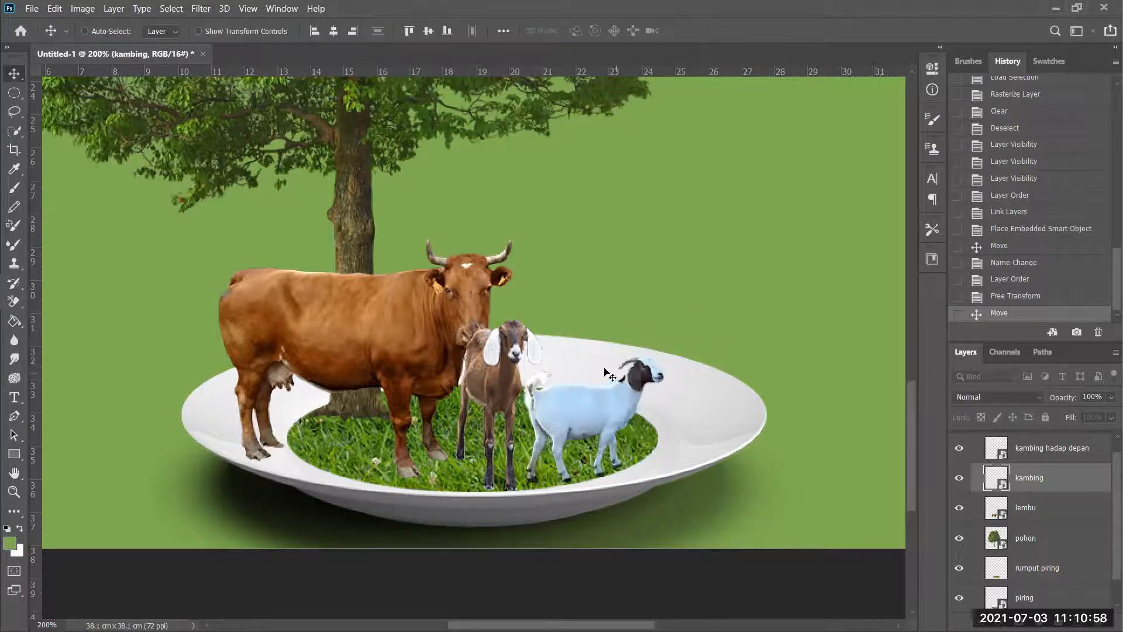
{"action": "left_click_drag", "start_coordinate": [598, 409], "coordinate": [623, 391]}
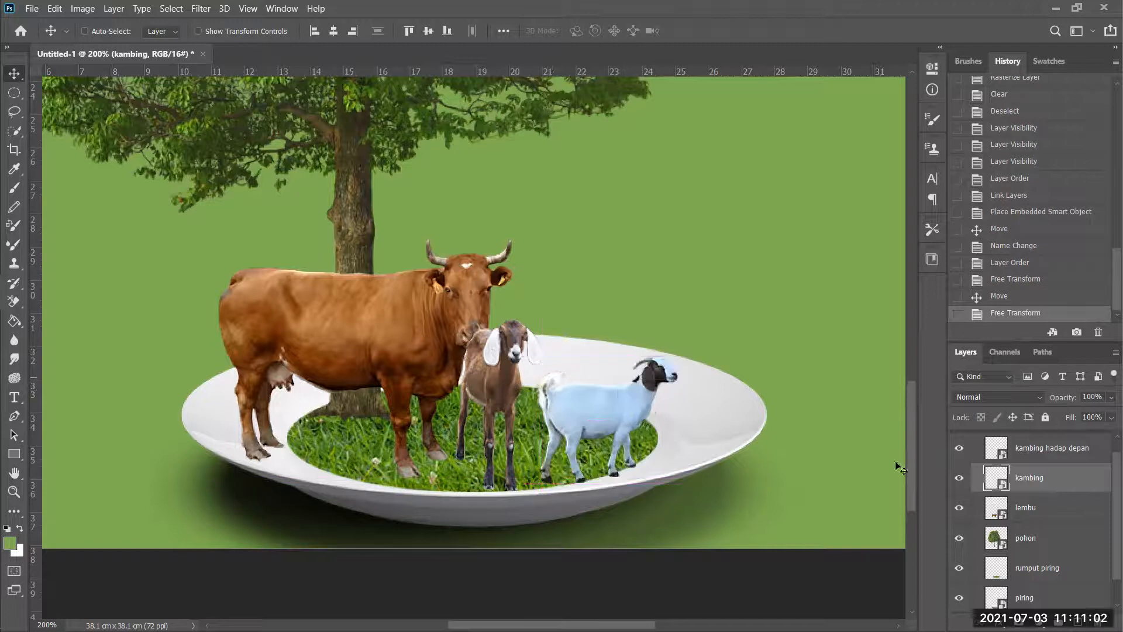
- Scale the kambing hadap depan goat to about 2.98%, and move both goats close together on the grass, clear of the cow
{"action": "left_click", "coordinate": [1028, 455]}
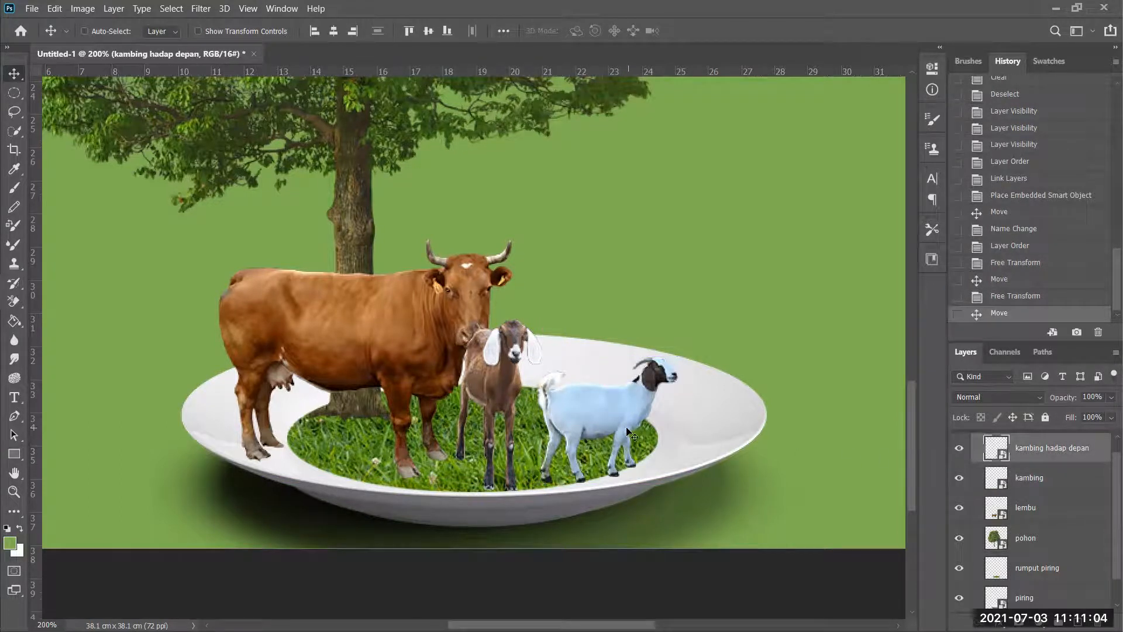
{"action": "key", "text": "ctrl+t"}
{"action": "left_click_drag", "start_coordinate": [585, 314], "coordinate": [553, 345]}
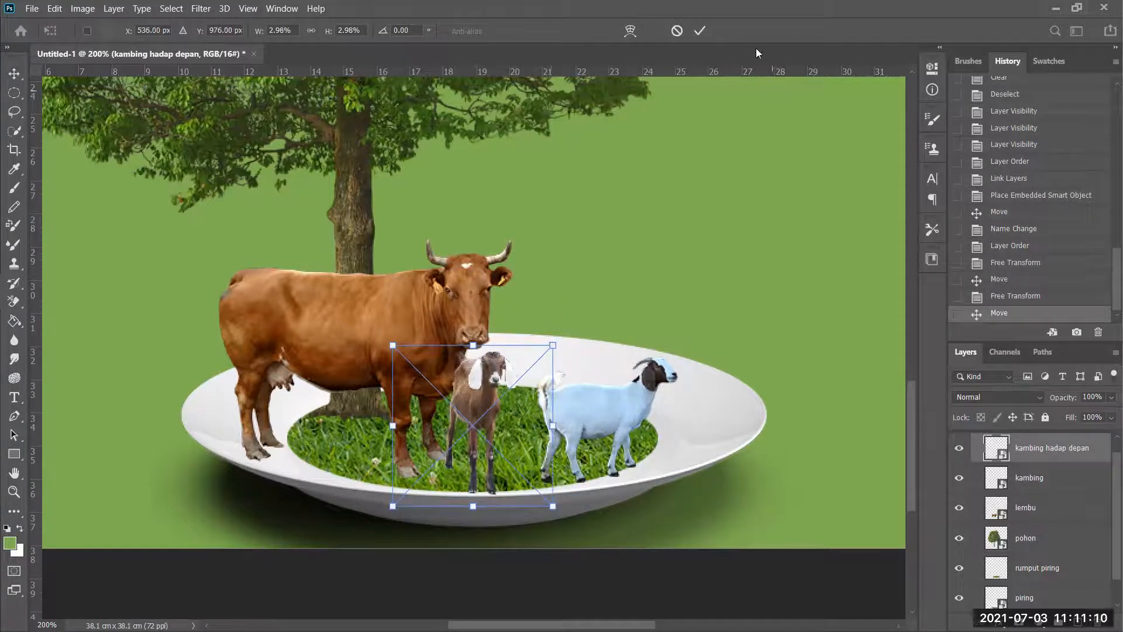
{"action": "left_click", "coordinate": [699, 31]}
{"action": "left_click_drag", "start_coordinate": [484, 415], "coordinate": [515, 406]}
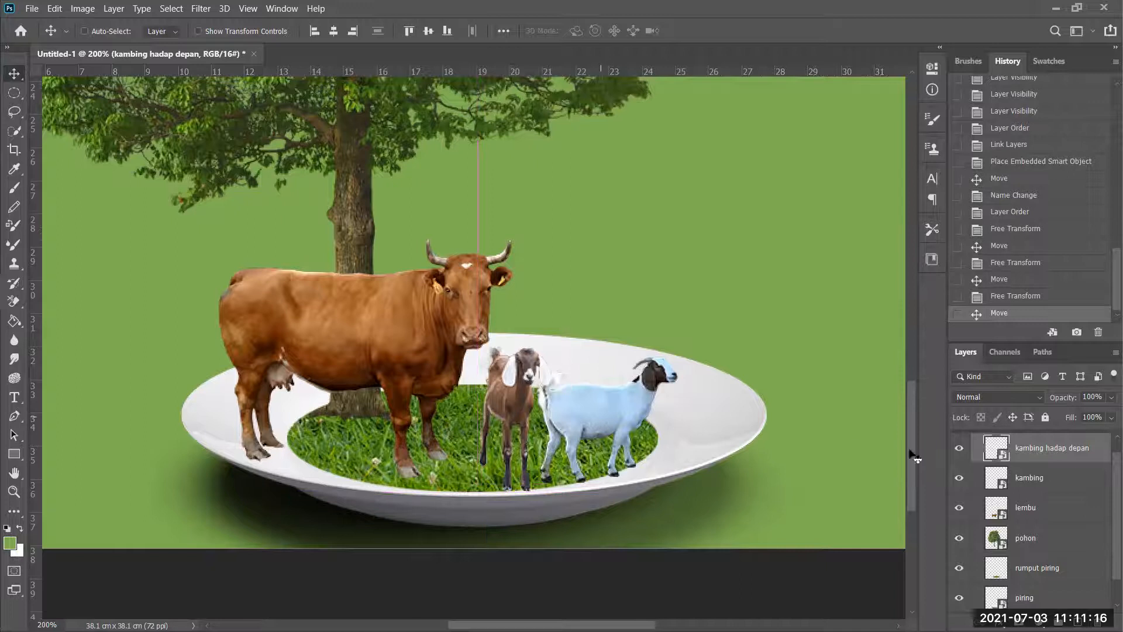
{"action": "left_click", "coordinate": [1041, 482]}
{"action": "left_click_drag", "start_coordinate": [610, 412], "coordinate": [593, 412]}
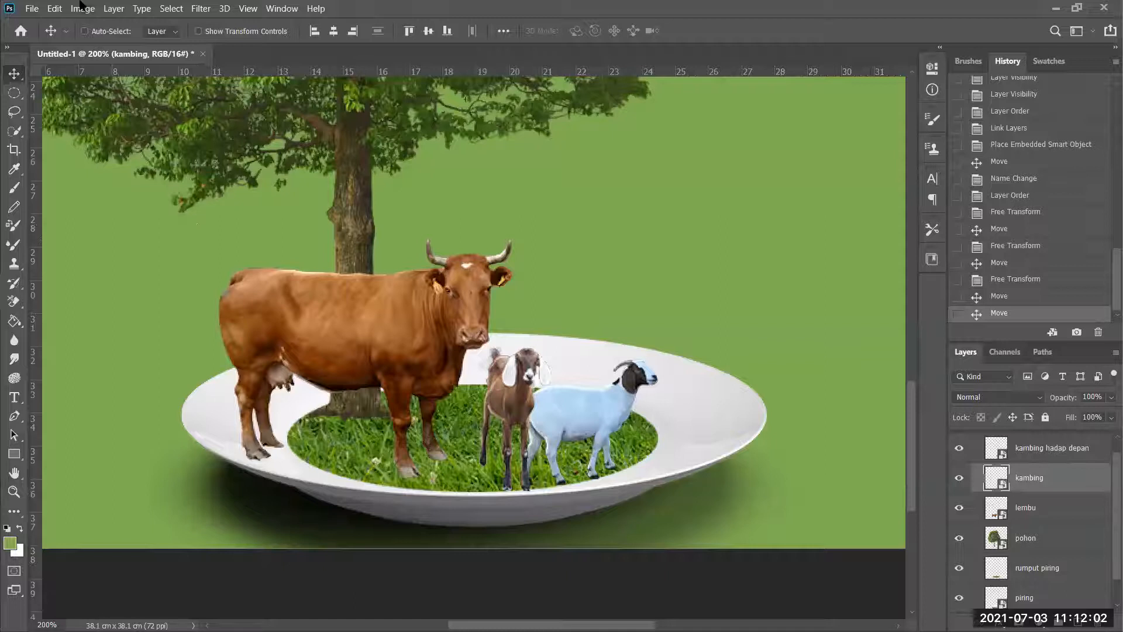
- Save the document on the computer as a Photoshop file named Latihan Kolase with Maximize Compatibility on
{"action": "left_click", "coordinate": [33, 10]}
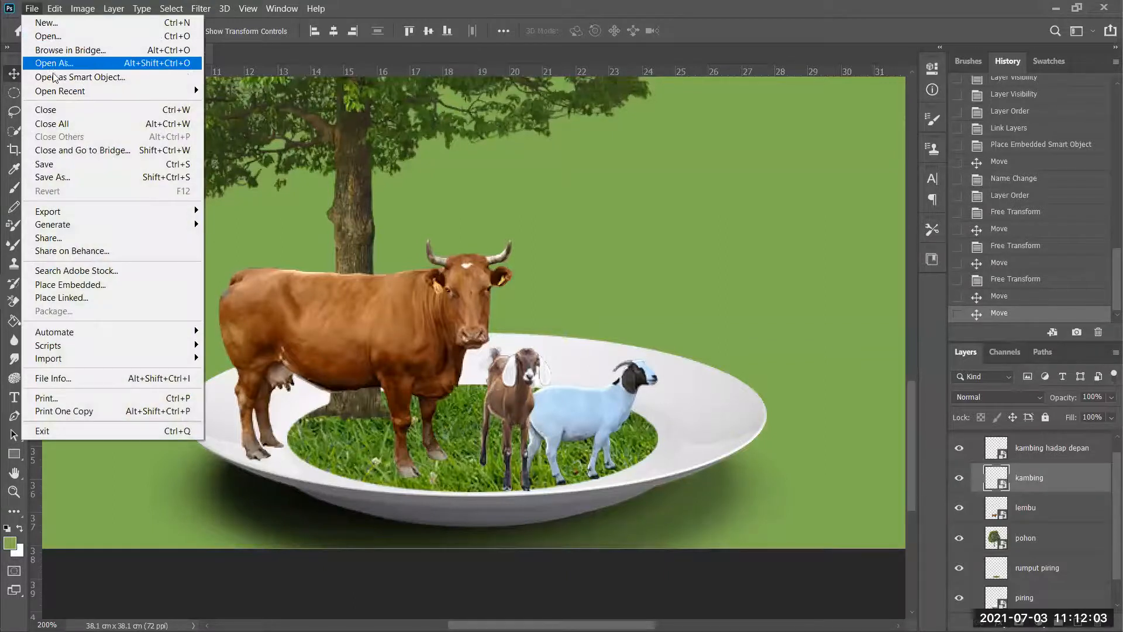
{"action": "left_click", "coordinate": [63, 179]}
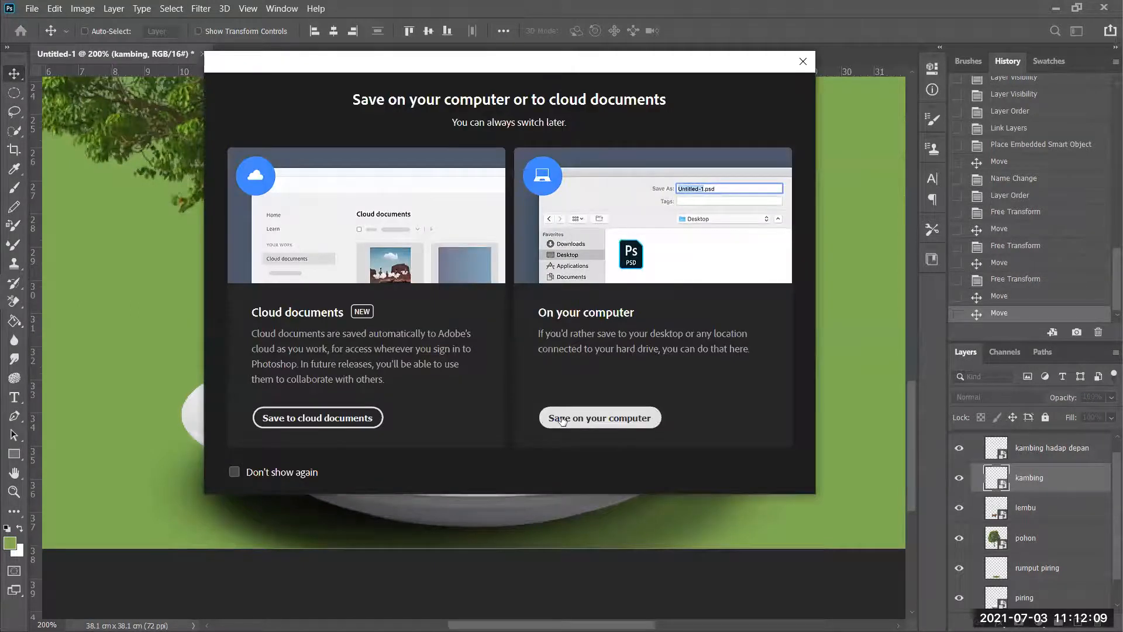
{"action": "left_click", "coordinate": [562, 420]}
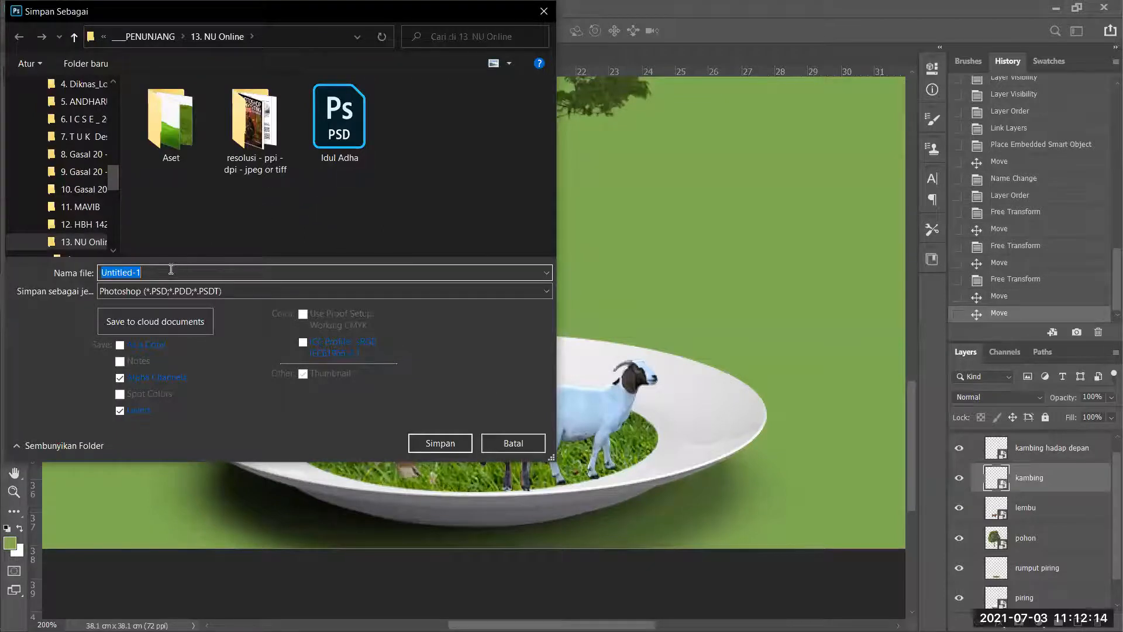
{"action": "type", "text": "Latihan K"}
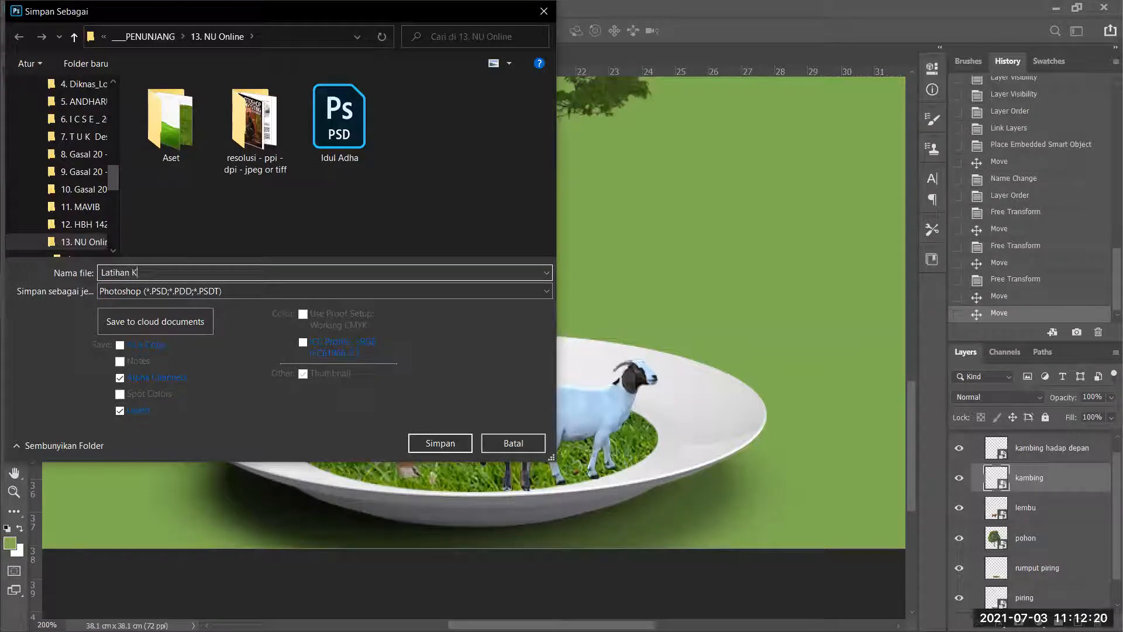
{"action": "type", "text": "olase"}
{"action": "left_click", "coordinate": [440, 443]}
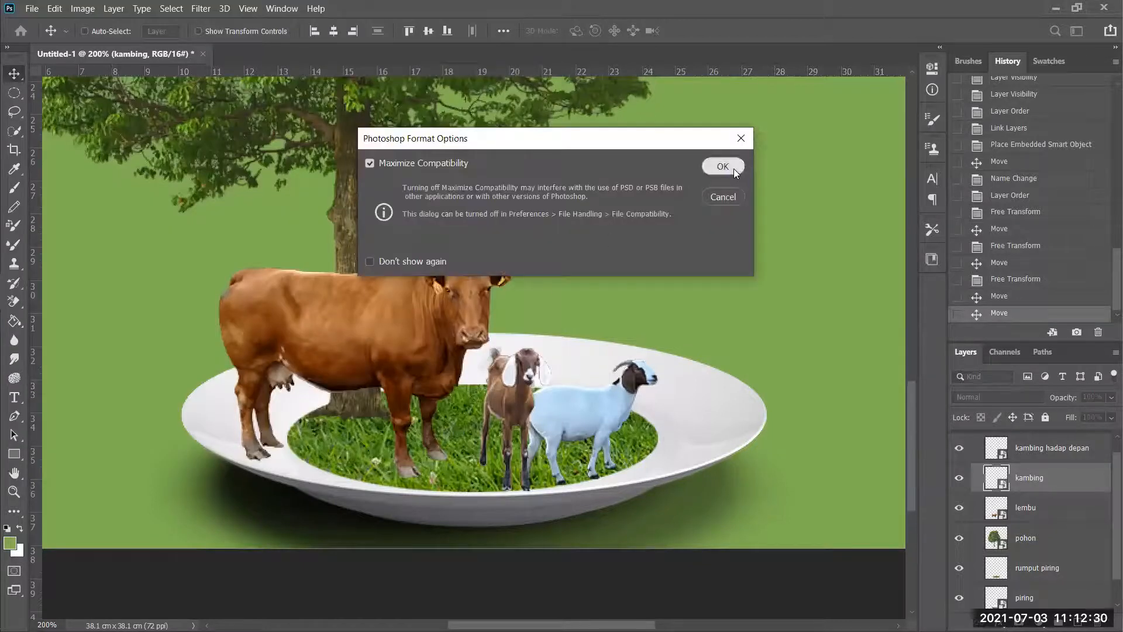
{"action": "left_click", "coordinate": [723, 166]}
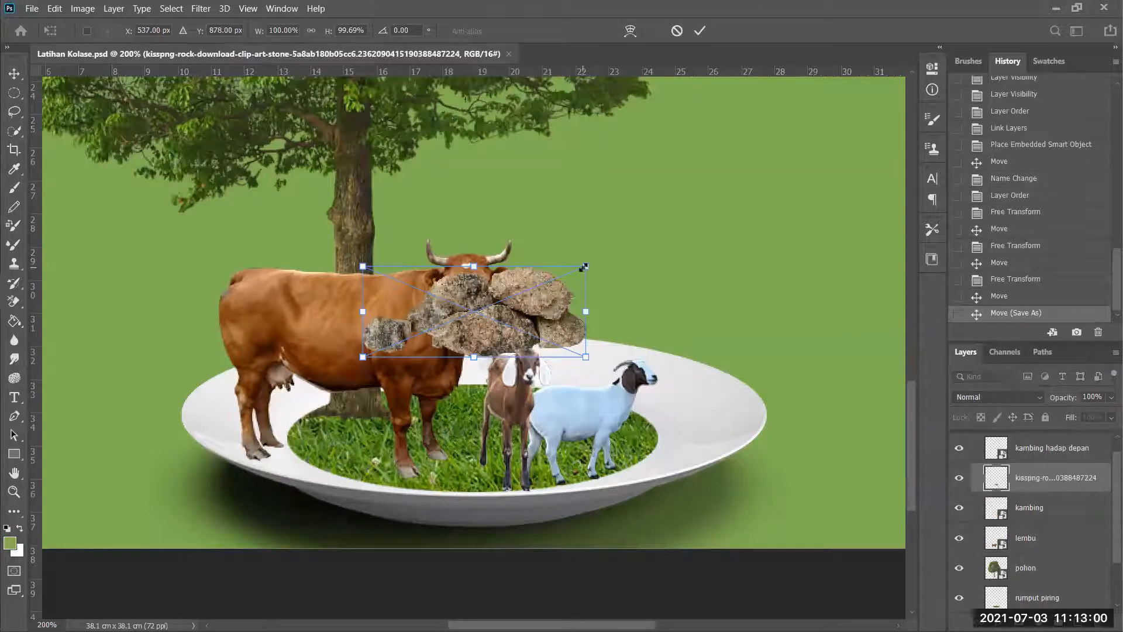
- Scale the placed rock image to about 47% and move the rocks onto the plate beside the light-coloured goat
{"action": "key", "text": "ctrl+minus"}
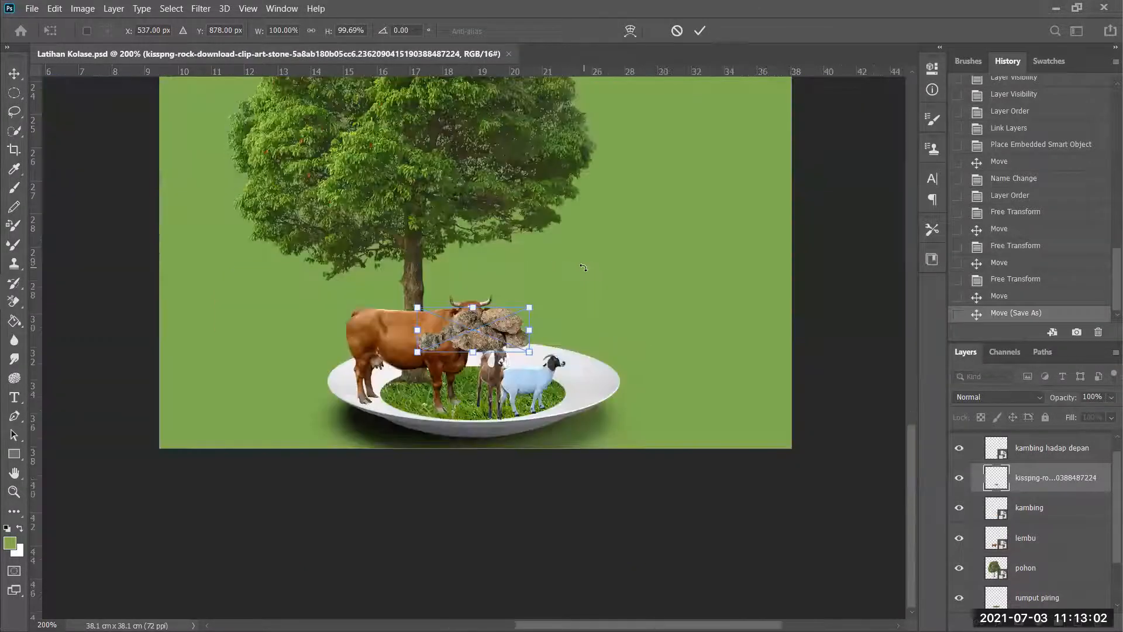
{"action": "key", "text": "ctrl+minus"}
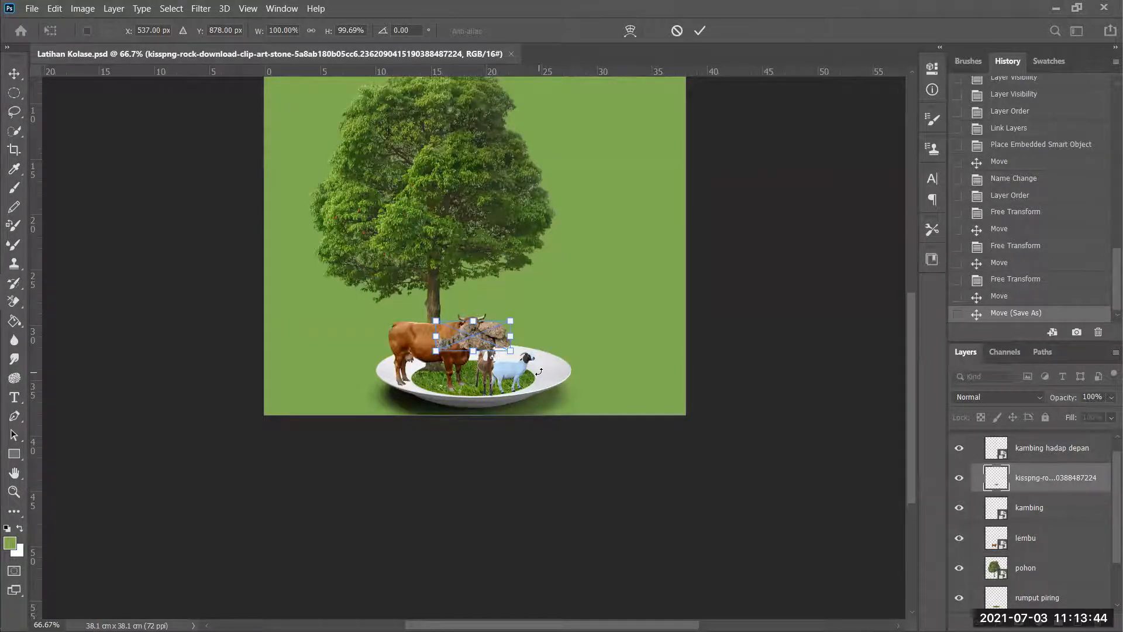
{"action": "left_click", "coordinate": [513, 369], "text": "ctrl"}
{"action": "left_click", "coordinate": [507, 346], "text": "ctrl"}
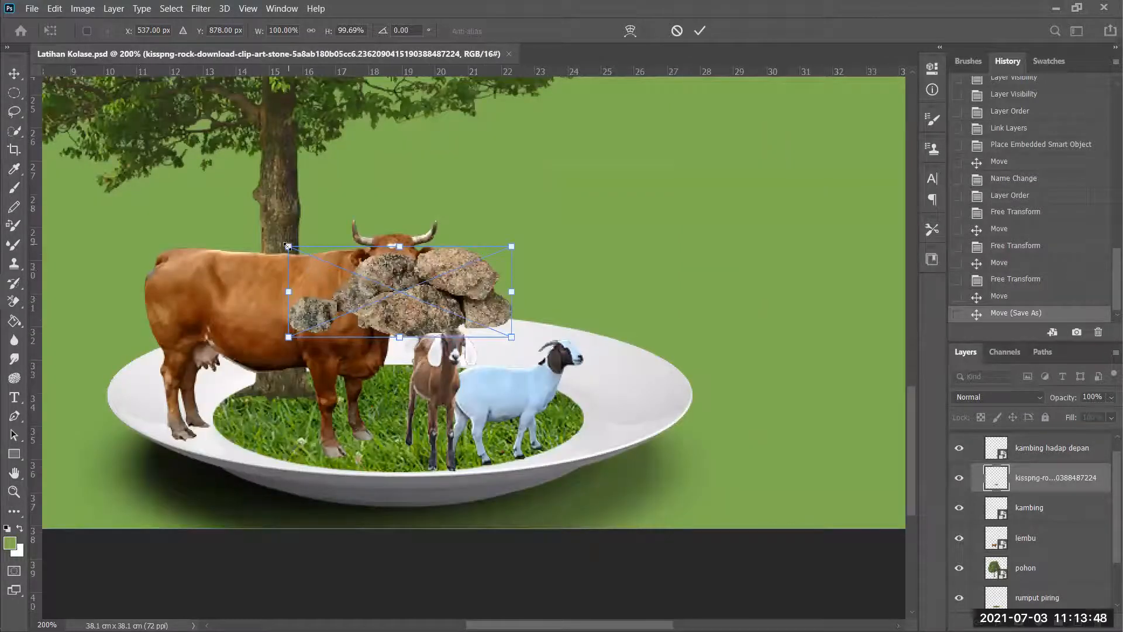
{"action": "left_click_drag", "start_coordinate": [289, 247], "coordinate": [427, 283]}
{"action": "left_click", "coordinate": [700, 31]}
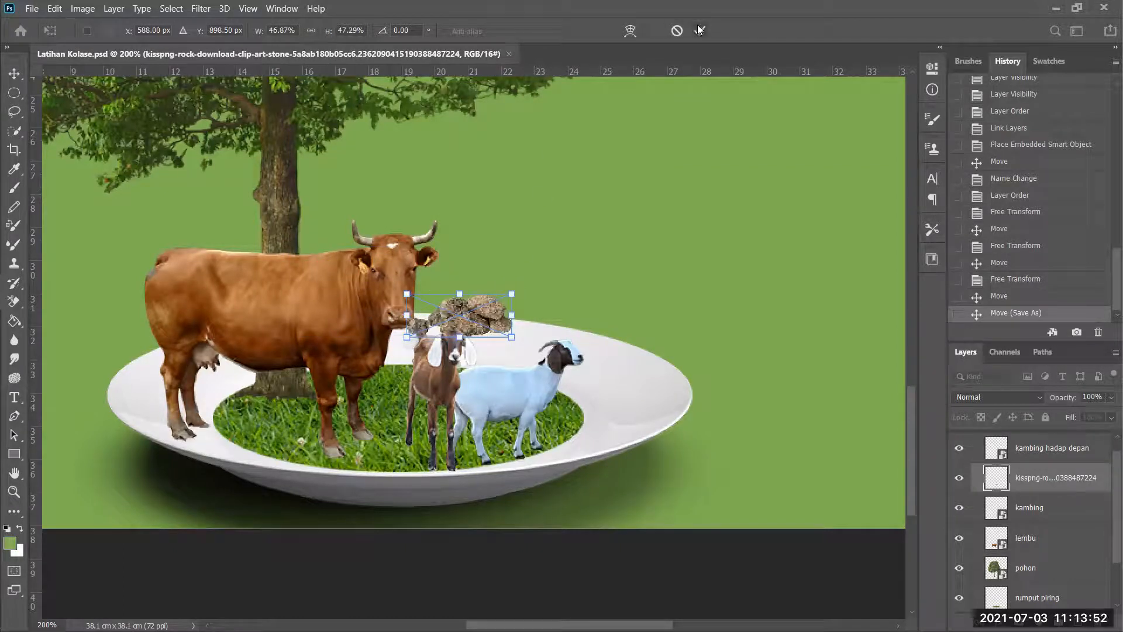
{"action": "left_click_drag", "start_coordinate": [478, 326], "coordinate": [574, 409]}
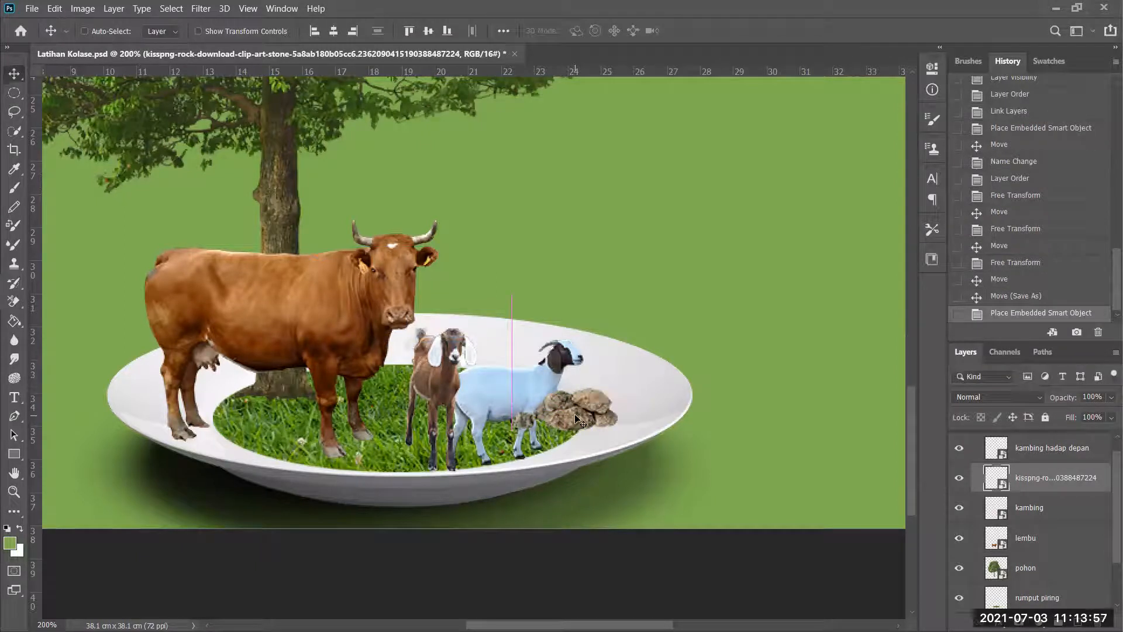
- Rename the rock layer as batu
{"action": "double_click", "coordinate": [1056, 479]}
{"action": "type", "text": "batu"}
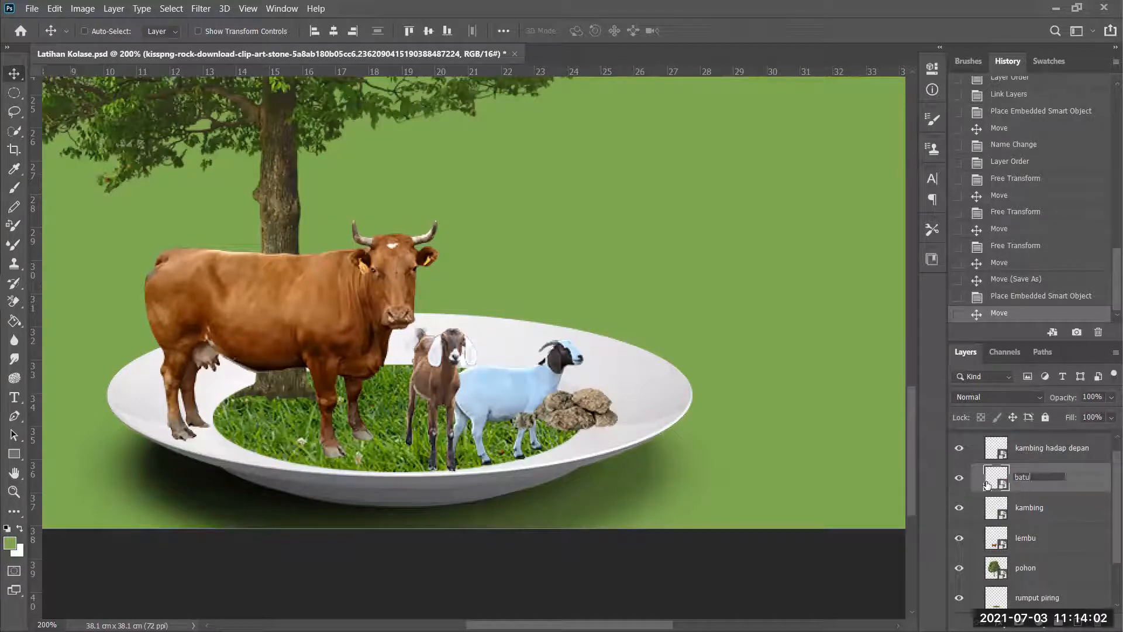
{"action": "left_click", "coordinate": [802, 447]}
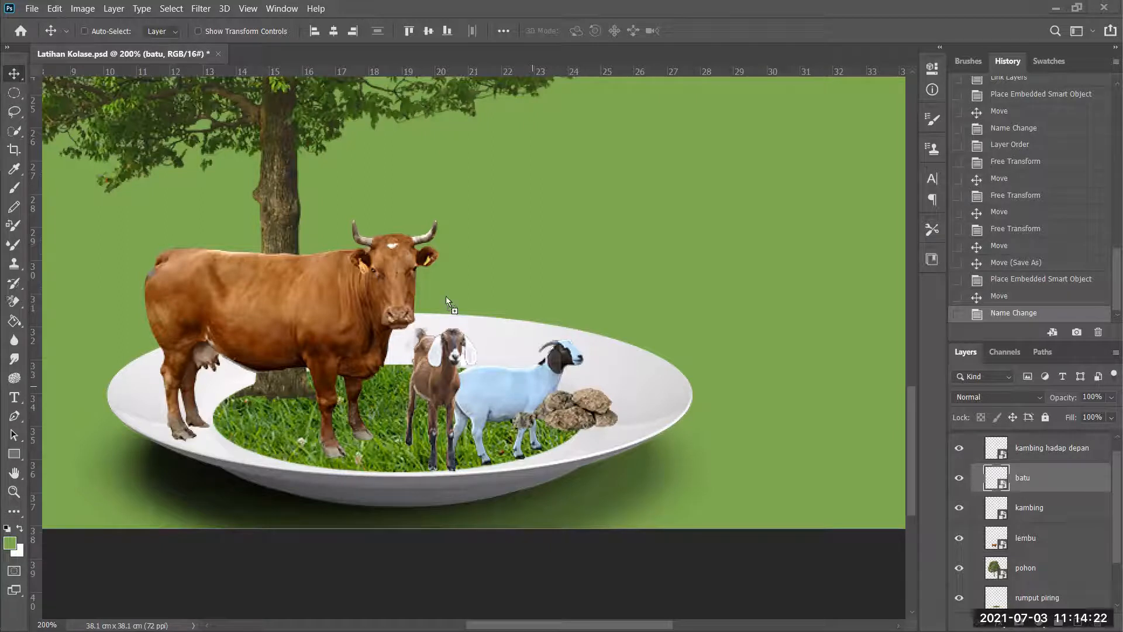
- Place the flowering shrub landscape image, scale it to about 50%, and move it over the far rim of the plate around the goats
{"action": "left_click_drag", "start_coordinate": [446, 296], "coordinate": [446, 296]}
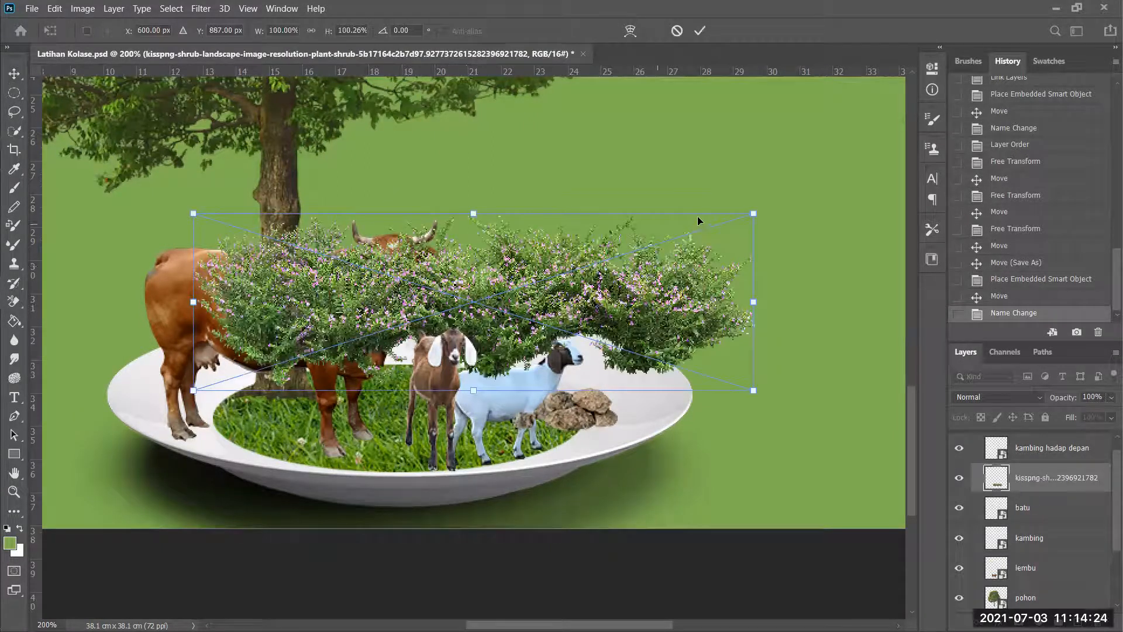
{"action": "left_click_drag", "start_coordinate": [753, 212], "coordinate": [549, 279]}
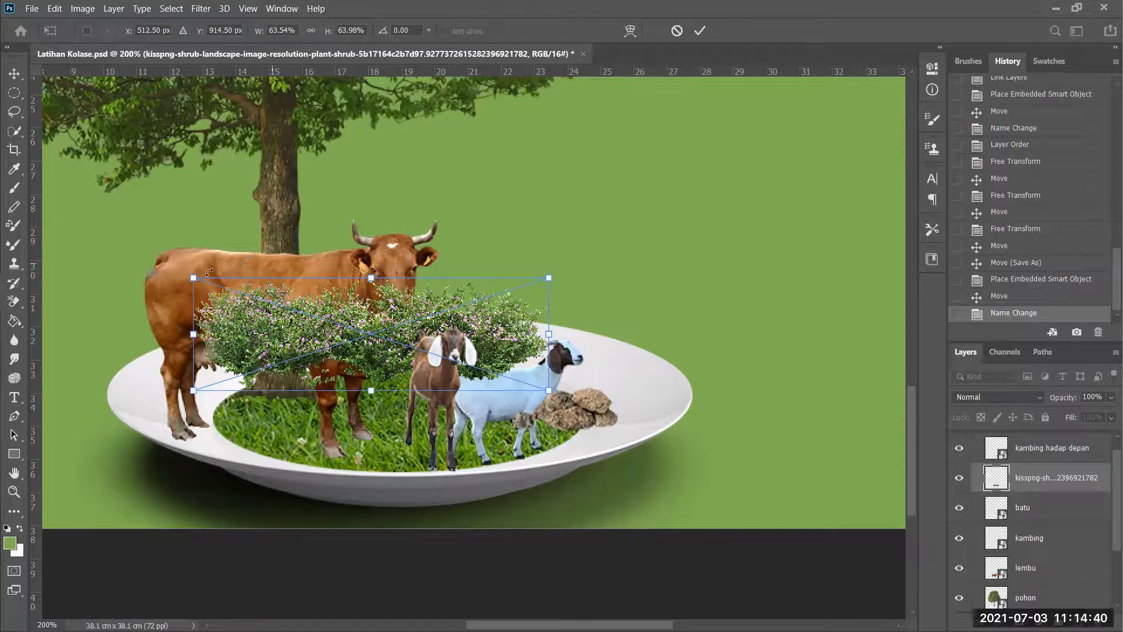
{"action": "left_click_drag", "start_coordinate": [197, 281], "coordinate": [272, 298]}
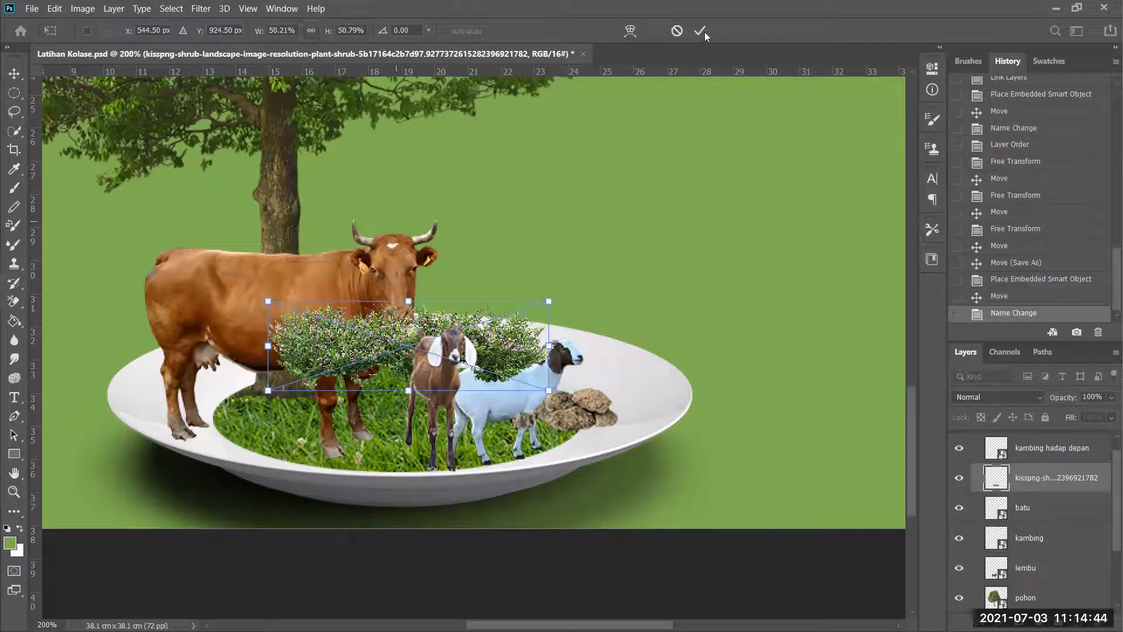
{"action": "left_click", "coordinate": [699, 31]}
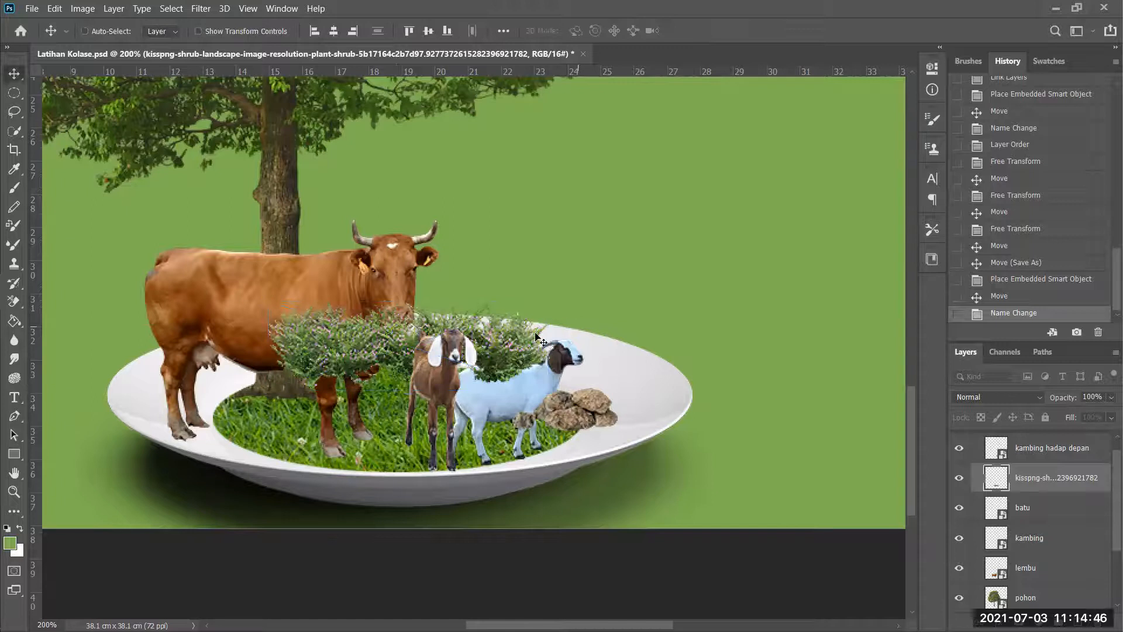
{"action": "left_click_drag", "start_coordinate": [374, 346], "coordinate": [430, 356]}
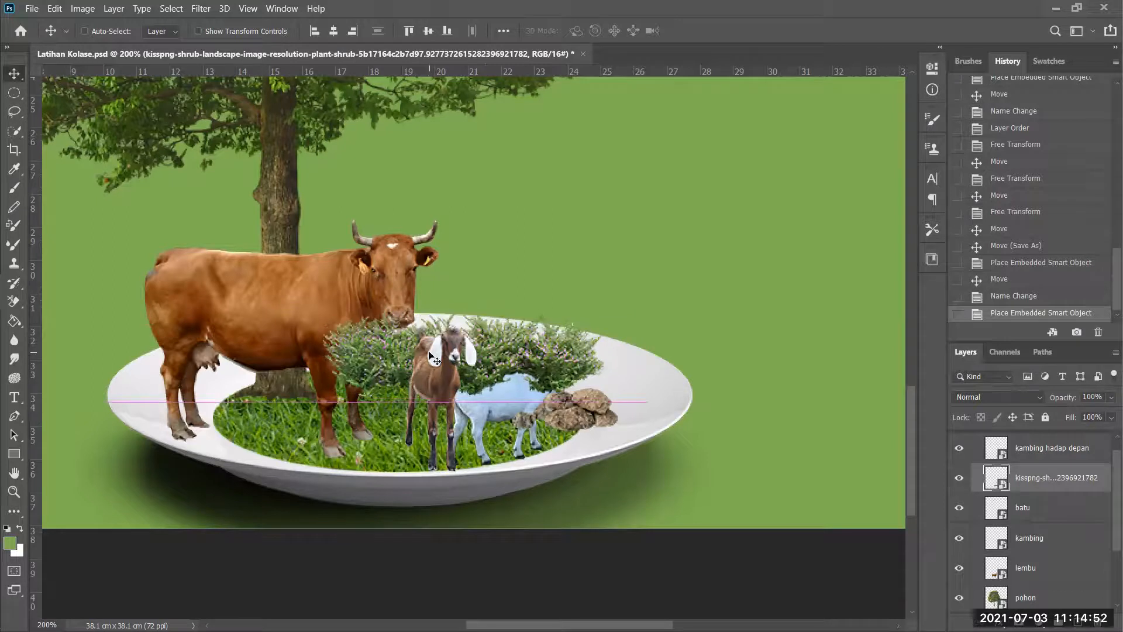
- Rename the shrub layer as semak
{"action": "double_click", "coordinate": [1035, 479]}
{"action": "type", "text": "semak"}
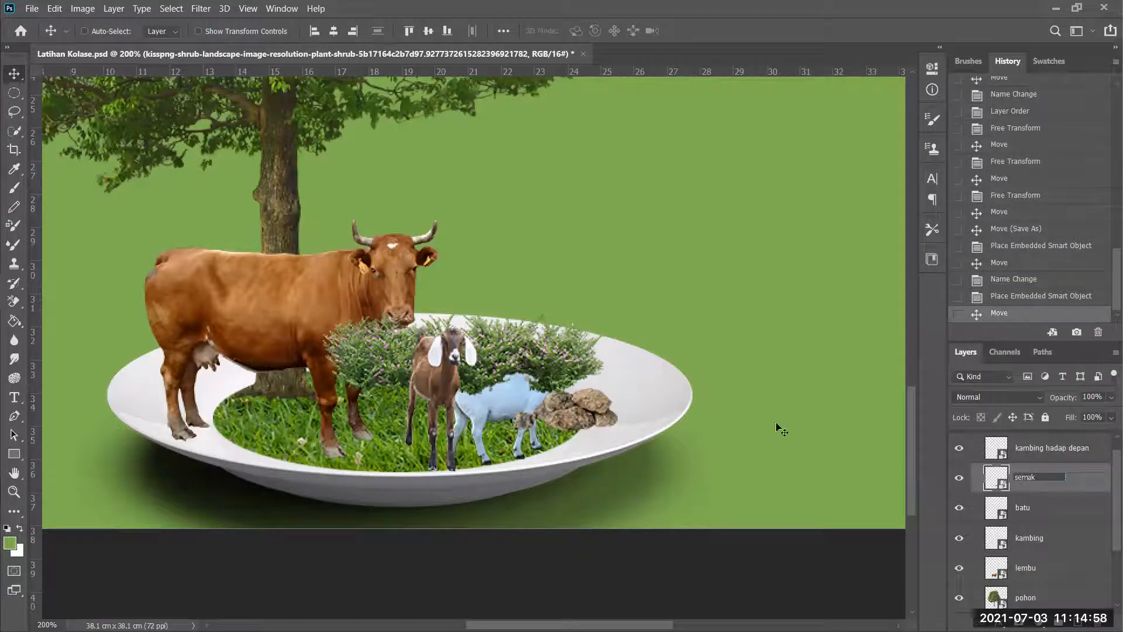
{"action": "key", "text": "Return"}
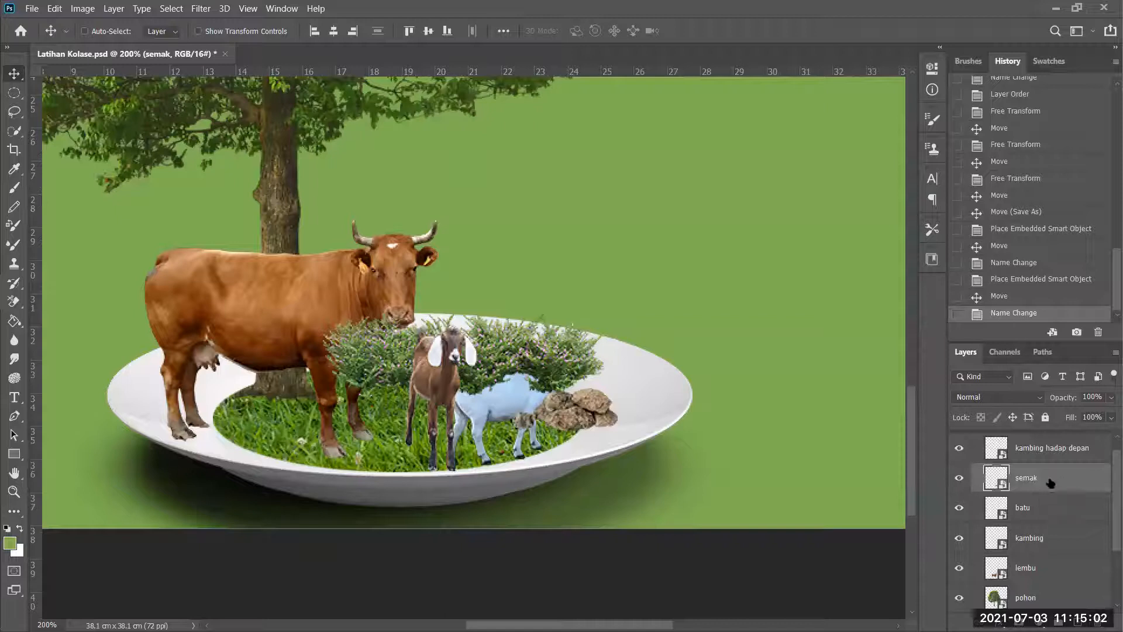
- Reorder the semak layer to just below pohon and shift the shrub closer to the cow, behind the goats
{"action": "left_click_drag", "start_coordinate": [1051, 484], "coordinate": [1051, 580]}
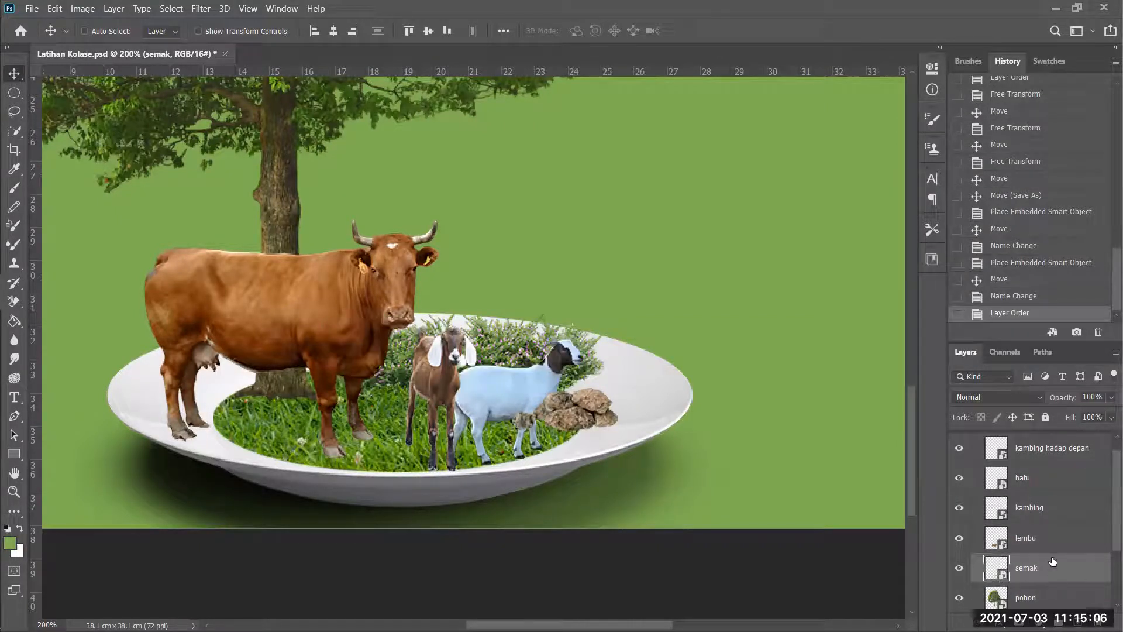
{"action": "scroll", "coordinate": [1052, 562], "scroll_direction": "down", "scroll_amount": 1}
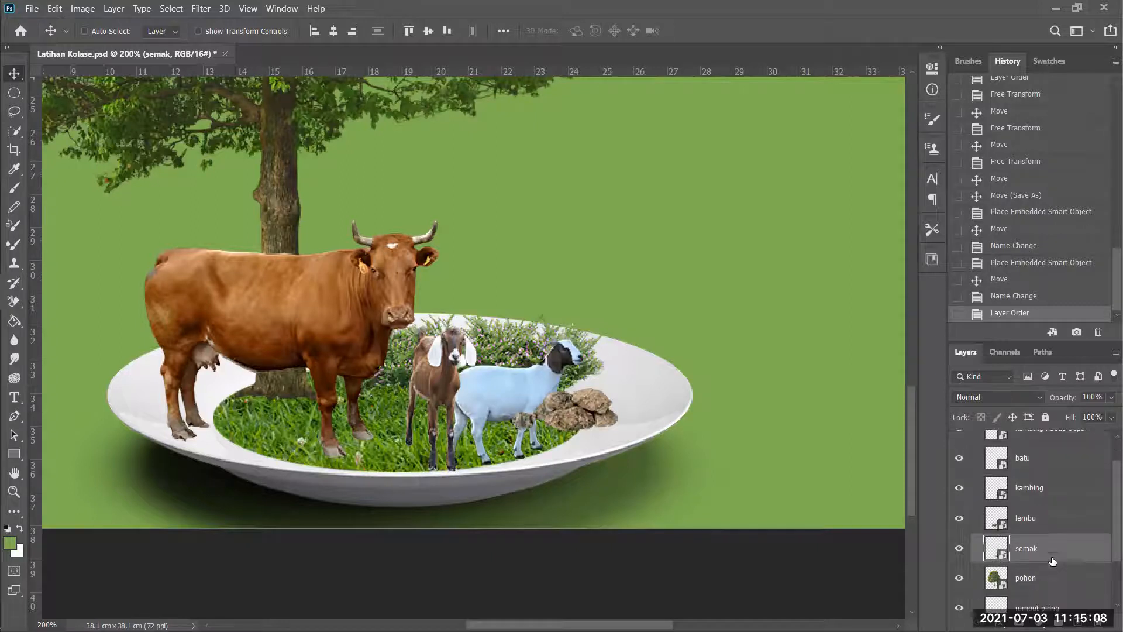
{"action": "key", "text": "ctrl+bracketleft"}
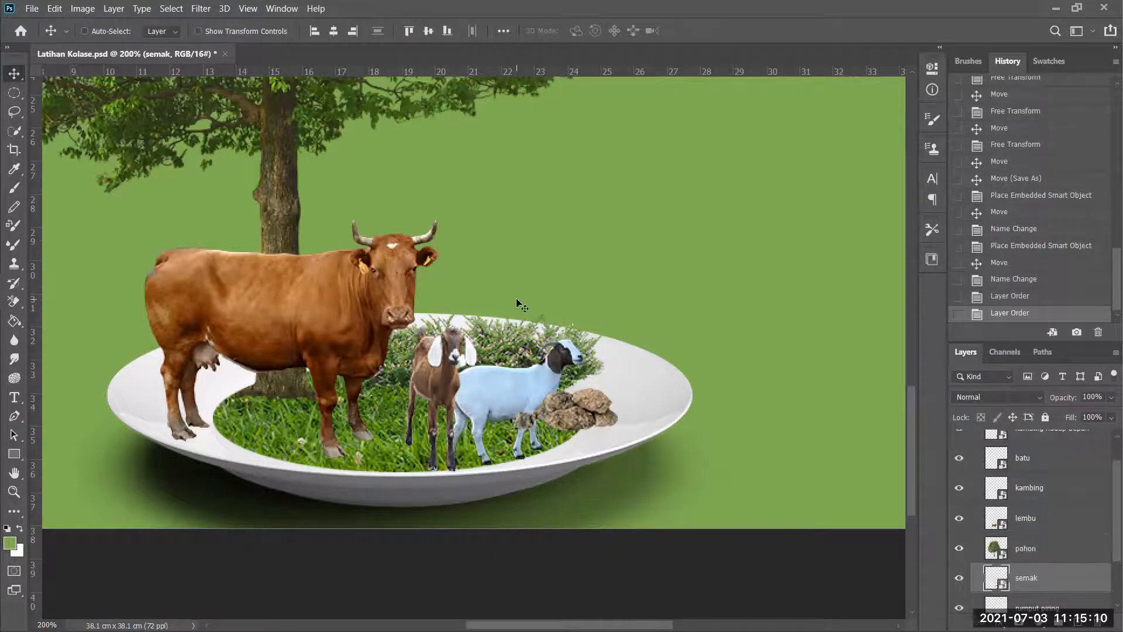
{"action": "left_click_drag", "start_coordinate": [515, 348], "coordinate": [472, 339]}
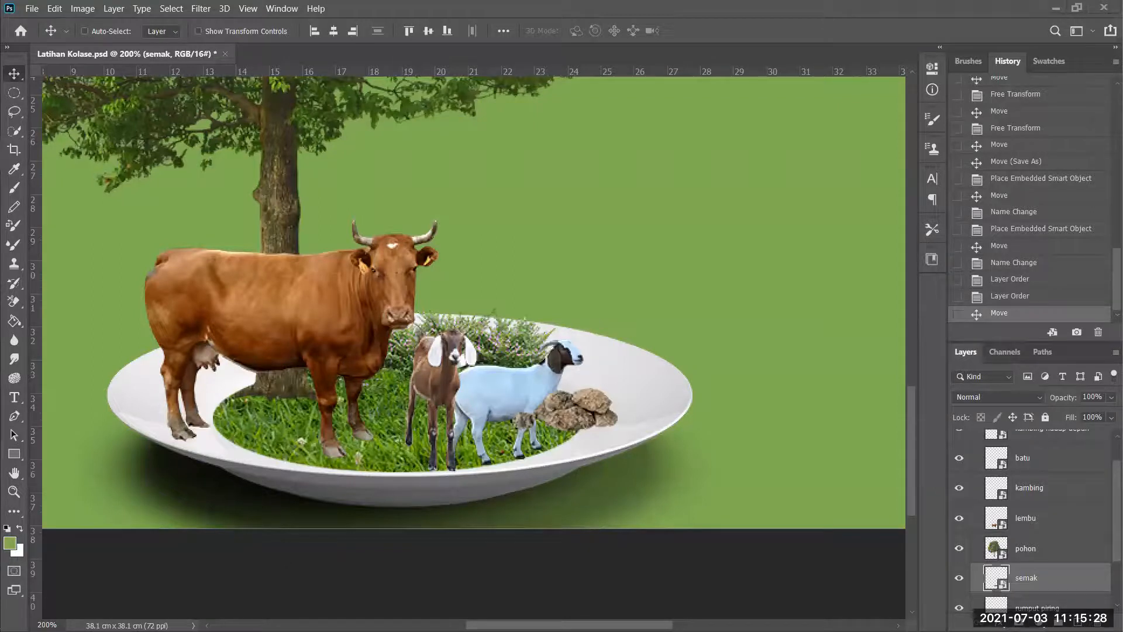
- Place the yellow-flowered shrub image, scale it to 19.50%, and position it behind the light-coloured goat's head and the rocks
{"action": "key", "text": "ctrl+t"}
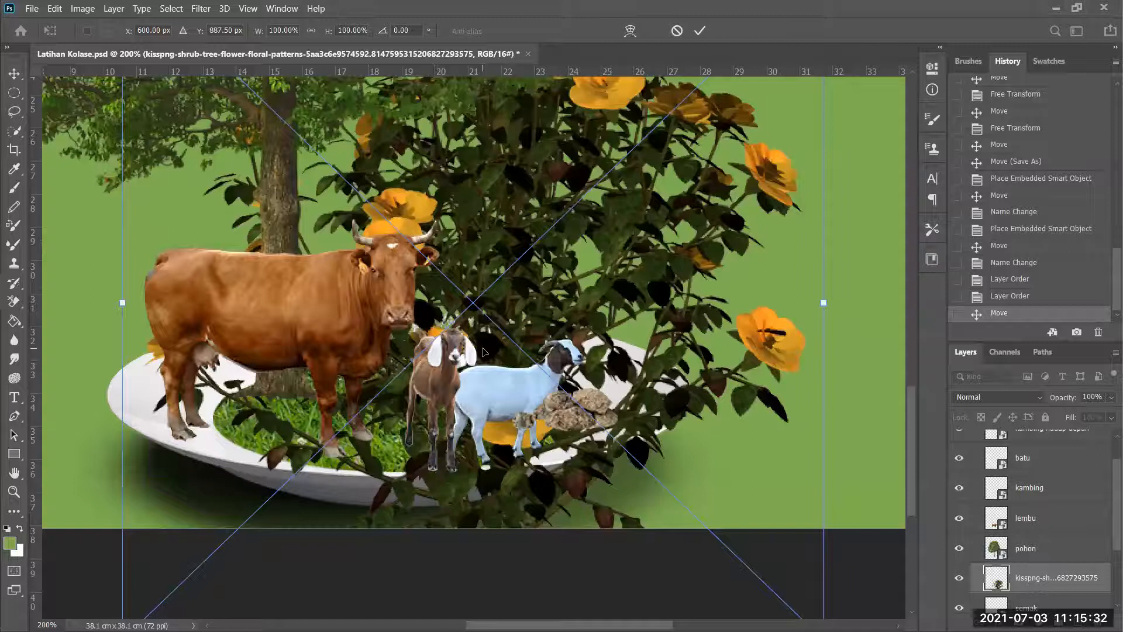
{"action": "scroll", "coordinate": [483, 351], "scroll_direction": "down", "scroll_amount": 1}
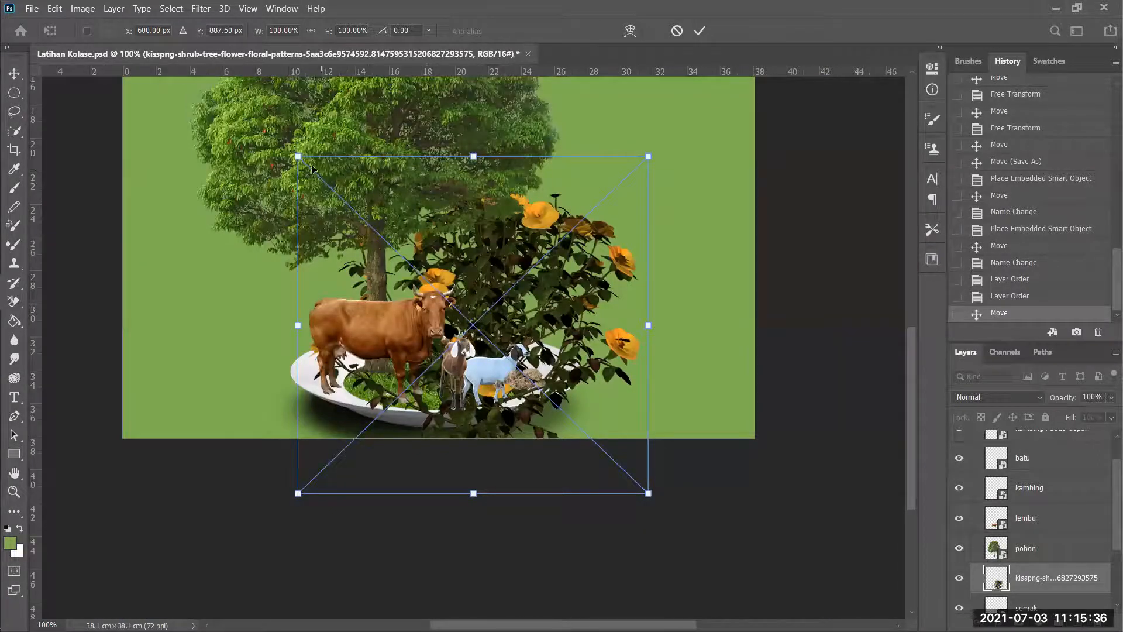
{"action": "left_click_drag", "start_coordinate": [296, 157], "coordinate": [547, 382]}
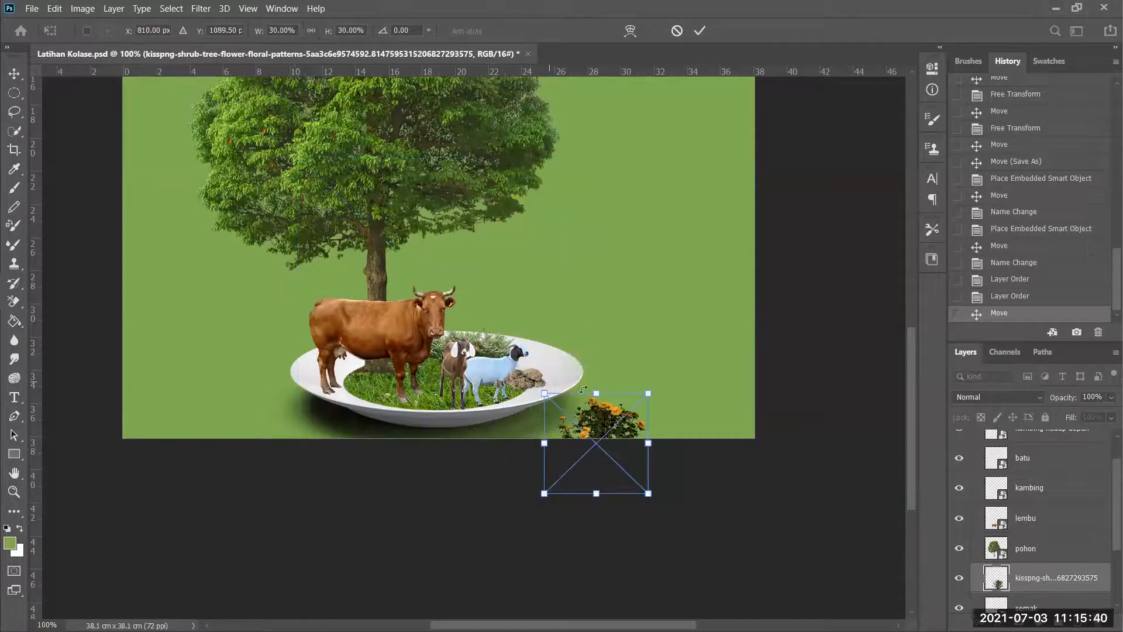
{"action": "left_click_drag", "start_coordinate": [586, 344], "coordinate": [584, 313]}
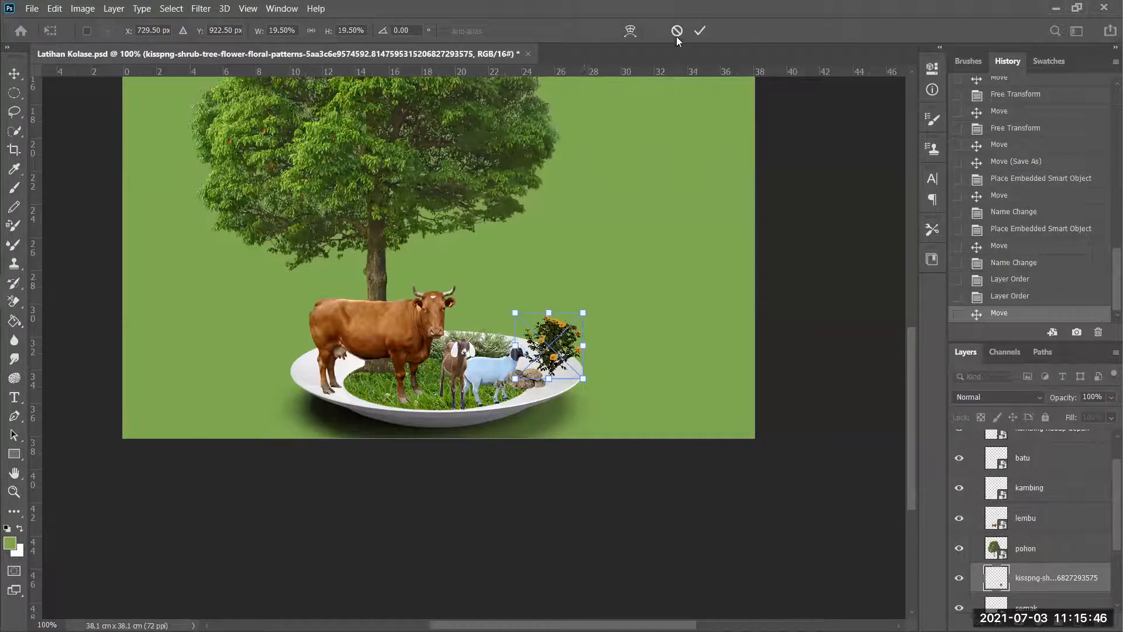
{"action": "left_click", "coordinate": [700, 32]}
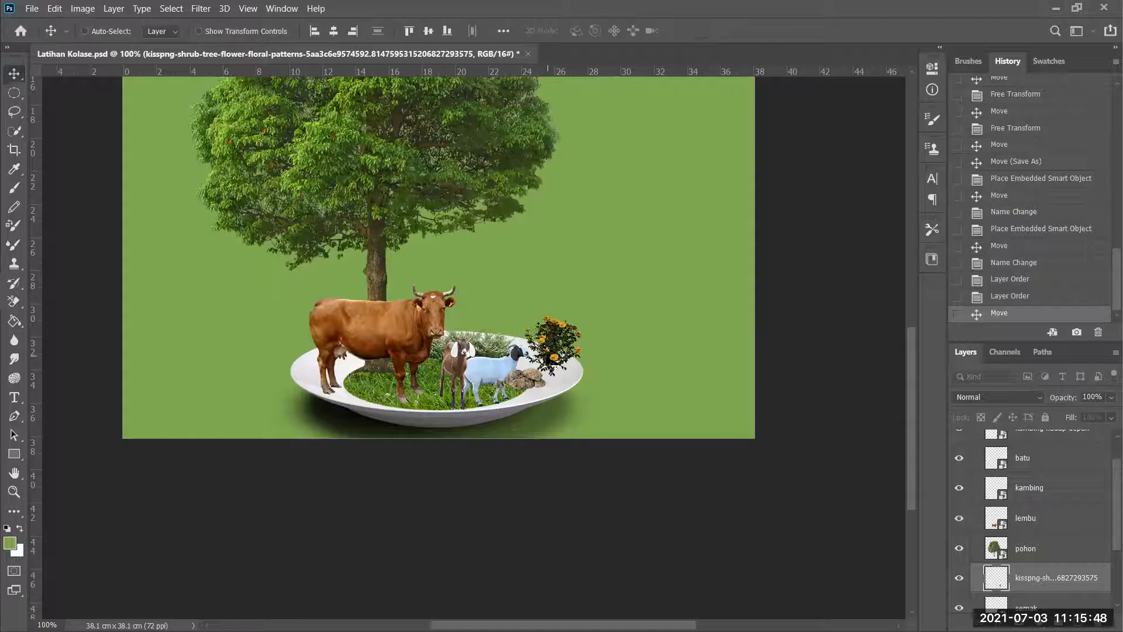
{"action": "scroll", "coordinate": [535, 357], "scroll_direction": "up", "scroll_amount": 1}
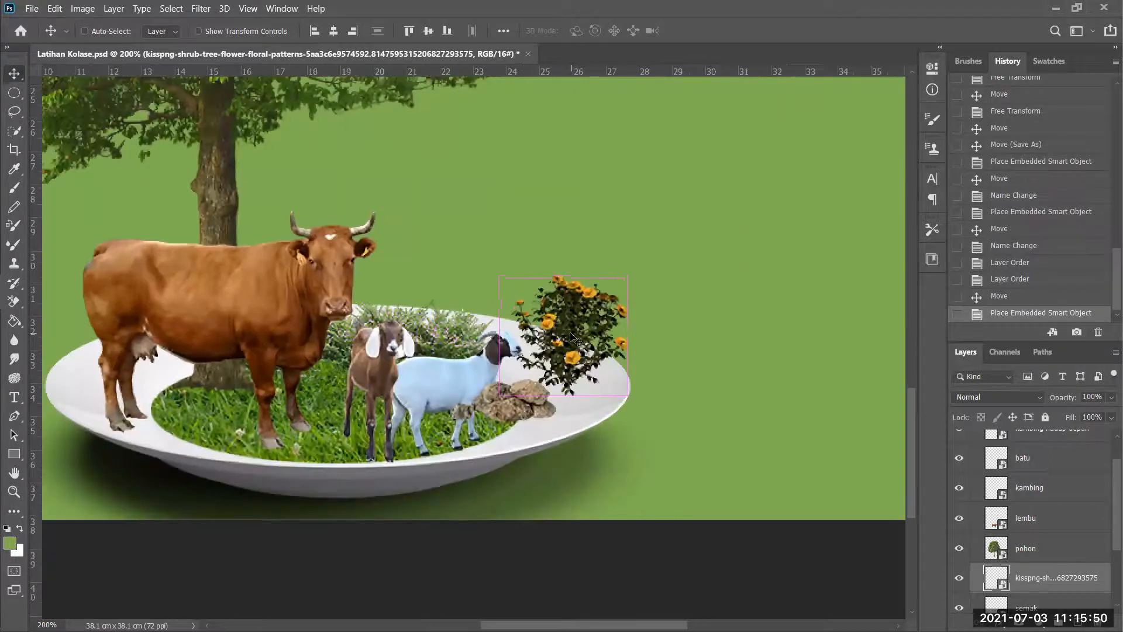
{"action": "left_click_drag", "start_coordinate": [504, 344], "coordinate": [440, 350]}
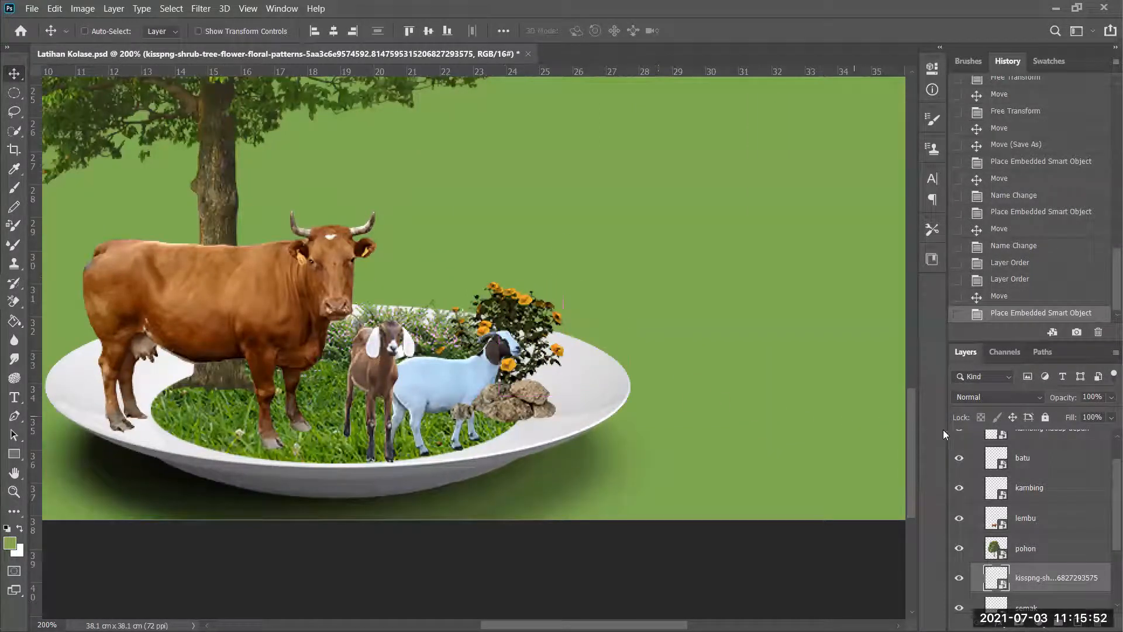
- Rename the yellow-flowered shrub layer as bunga
{"action": "double_click", "coordinate": [1030, 577]}
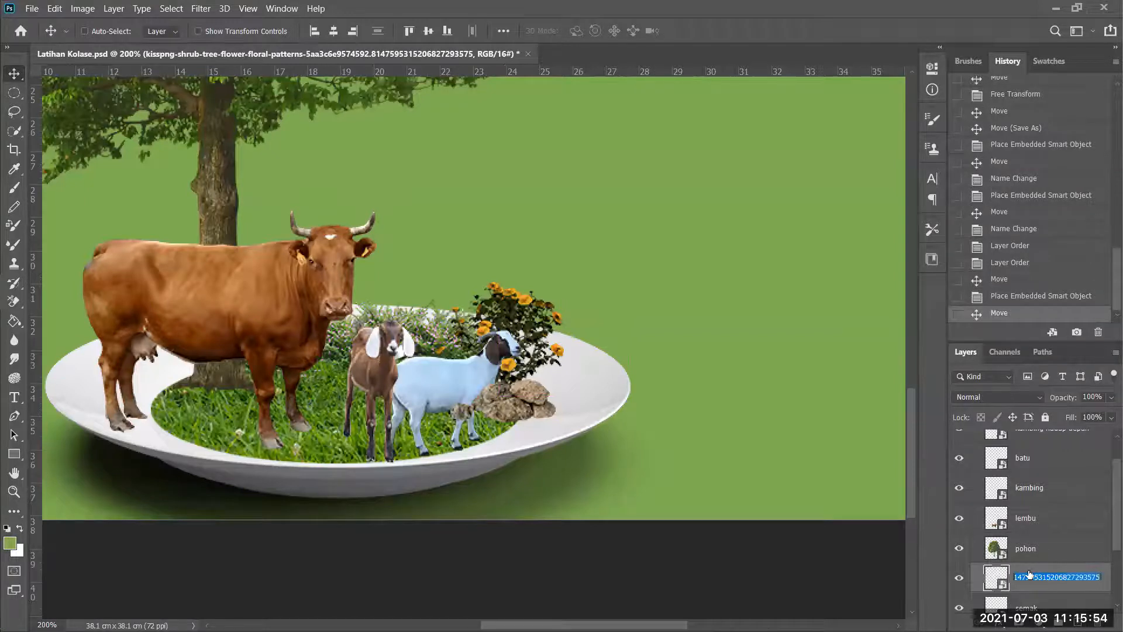
{"action": "type", "text": "bunga"}
{"action": "key", "text": "Return"}
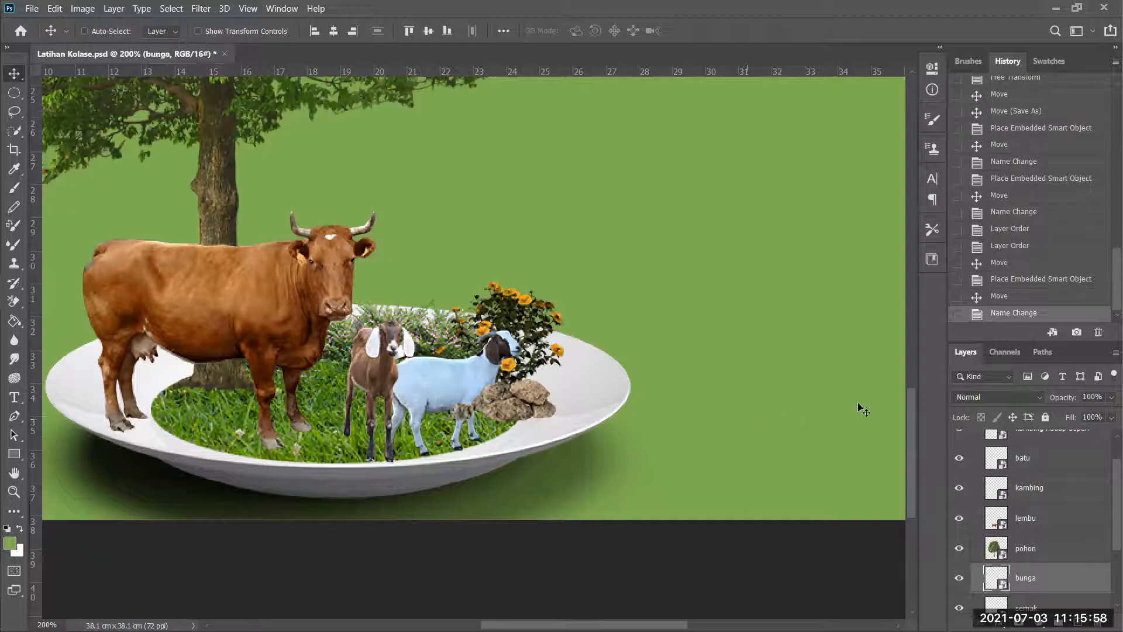
- Scale the bunga shrub down to 15.50%, keeping it behind the light-coloured goat's head and the rocks
{"action": "scroll", "coordinate": [1049, 527], "scroll_direction": "up", "scroll_amount": 2}
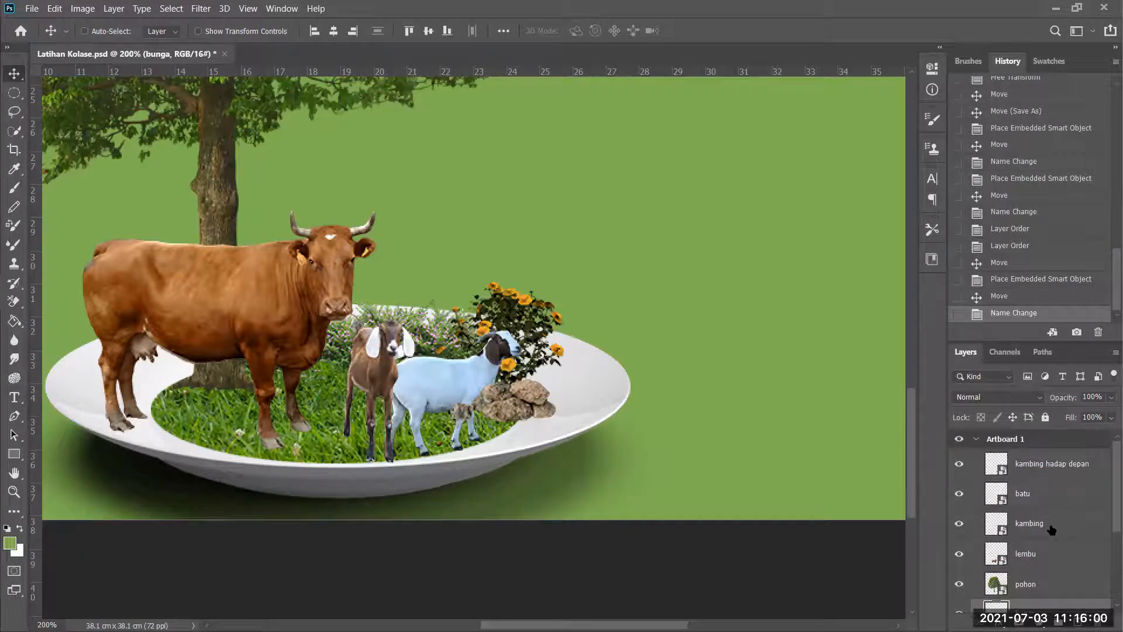
{"action": "scroll", "coordinate": [1066, 521], "scroll_direction": "down", "scroll_amount": 1}
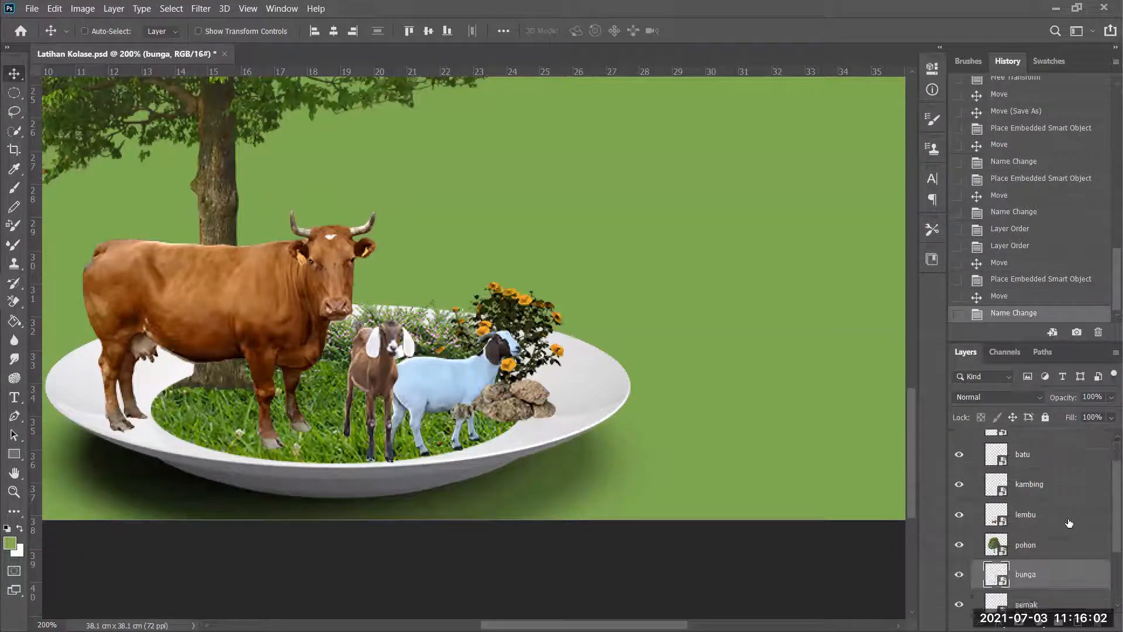
{"action": "scroll", "coordinate": [1069, 522], "scroll_direction": "down", "scroll_amount": 3}
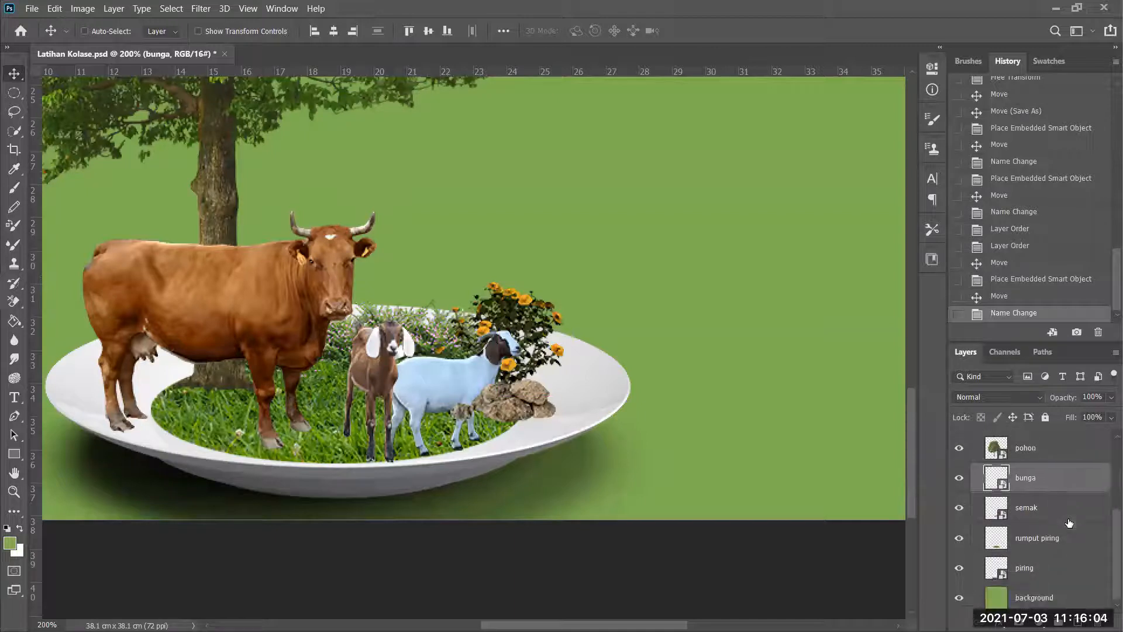
{"action": "scroll", "coordinate": [1069, 523], "scroll_direction": "up", "scroll_amount": 3}
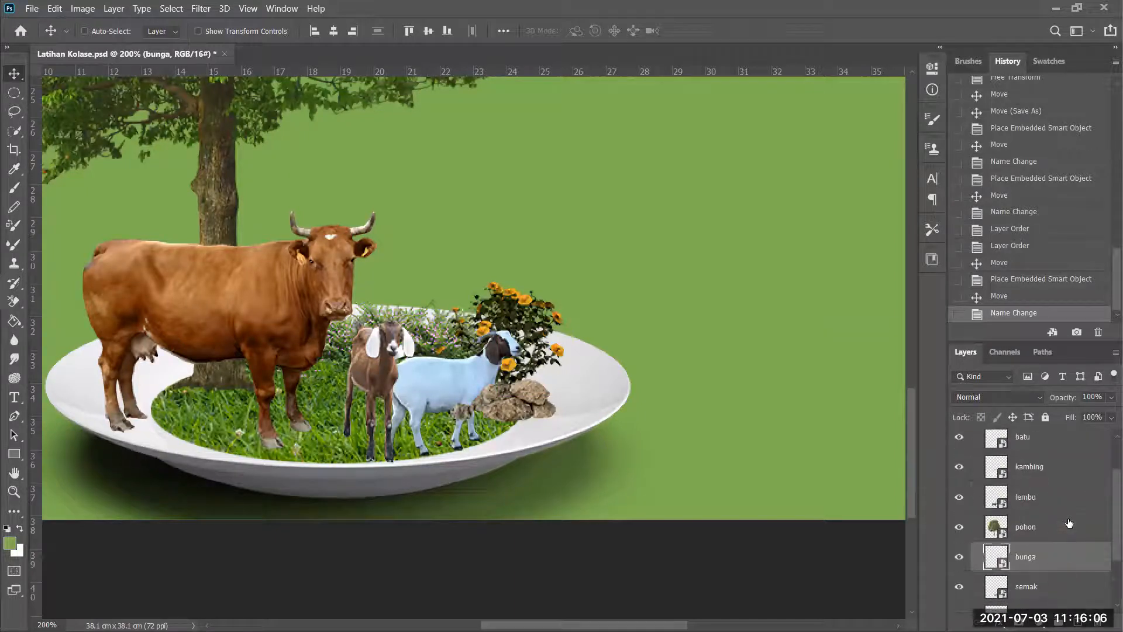
{"action": "scroll", "coordinate": [1069, 523], "scroll_direction": "up", "scroll_amount": 1}
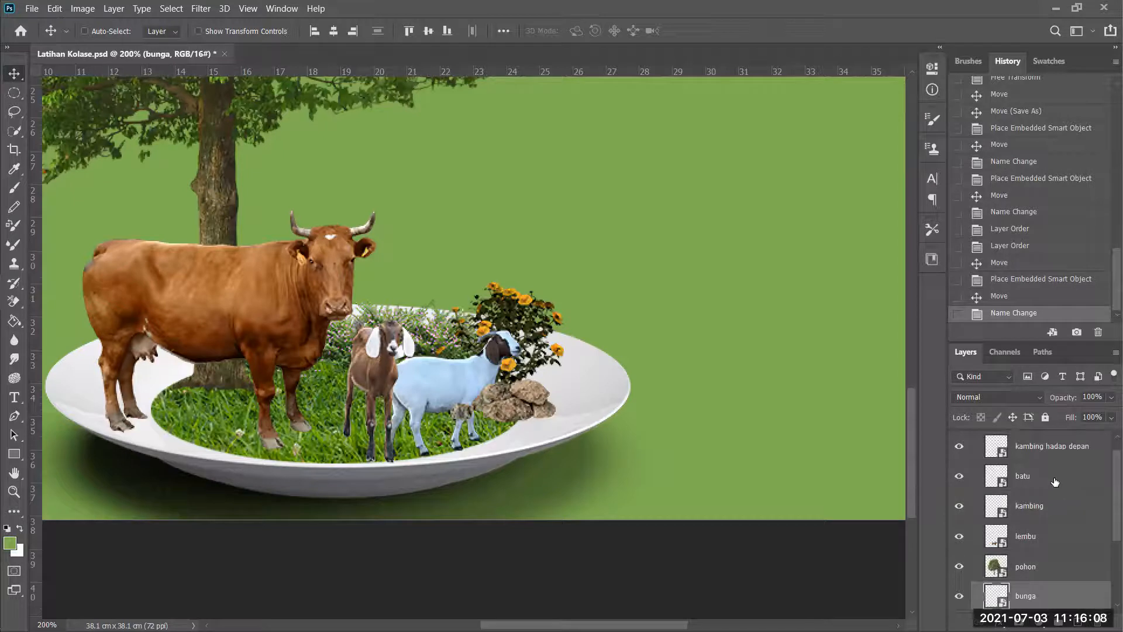
{"action": "scroll", "coordinate": [1053, 482], "scroll_direction": "down", "scroll_amount": 4}
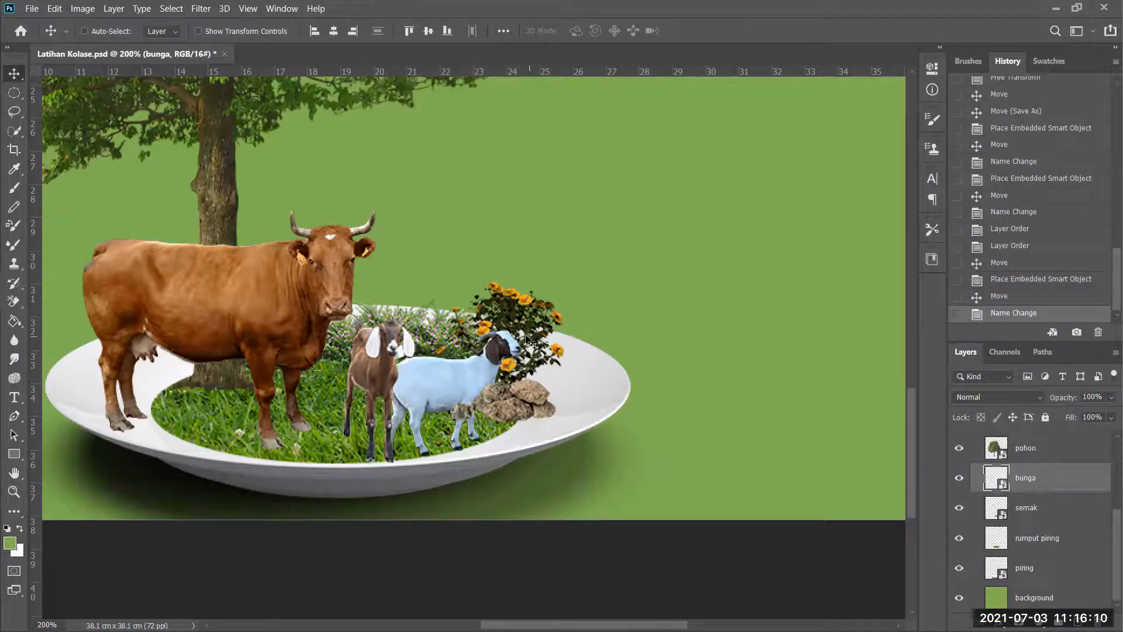
{"action": "key", "text": "ctrl+t"}
{"action": "left_click_drag", "start_coordinate": [566, 286], "coordinate": [516, 331]}
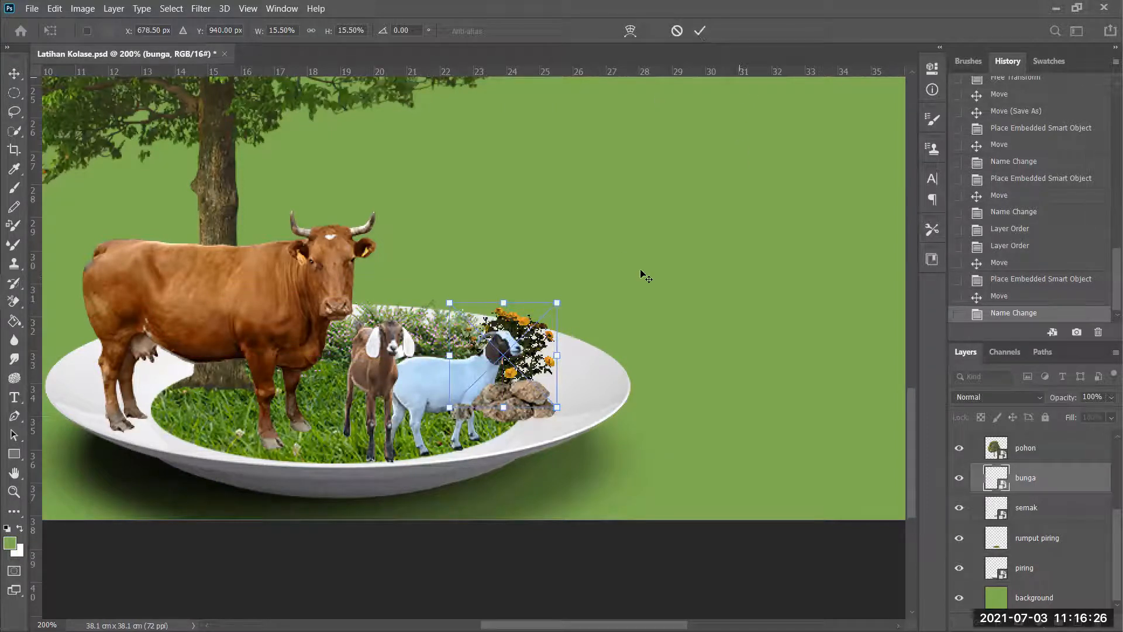
{"action": "key", "text": "Return"}
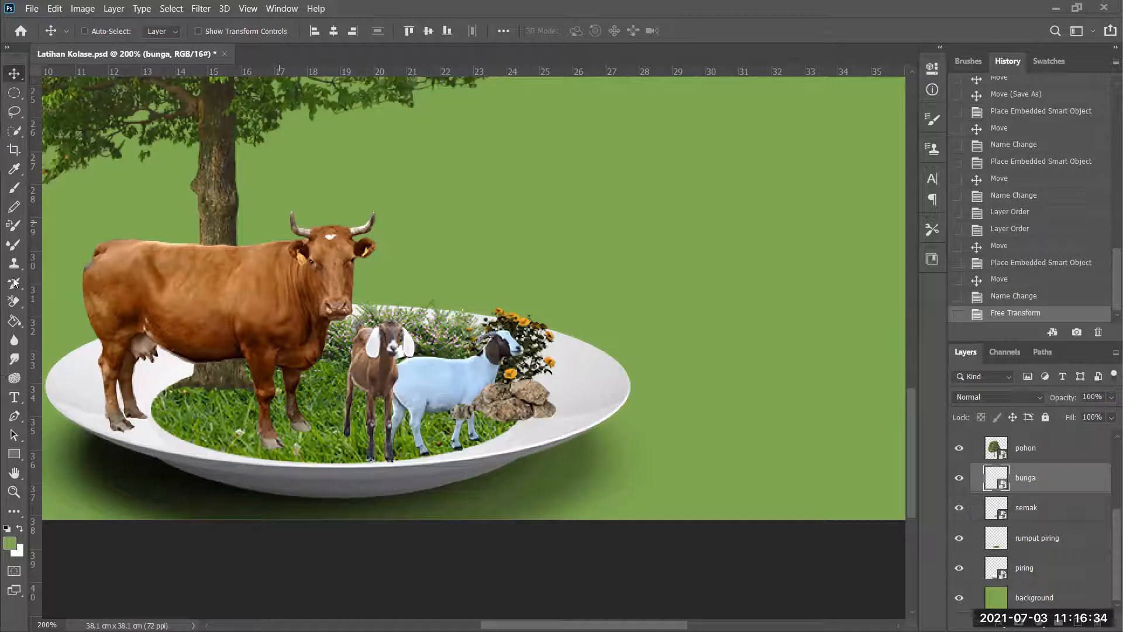
- Place the potted sunflower image, scale it to about 41%, and position its pot behind the light-coloured goat's back
{"action": "left_click_drag", "start_coordinate": [12, 278], "coordinate": [363, 289]}
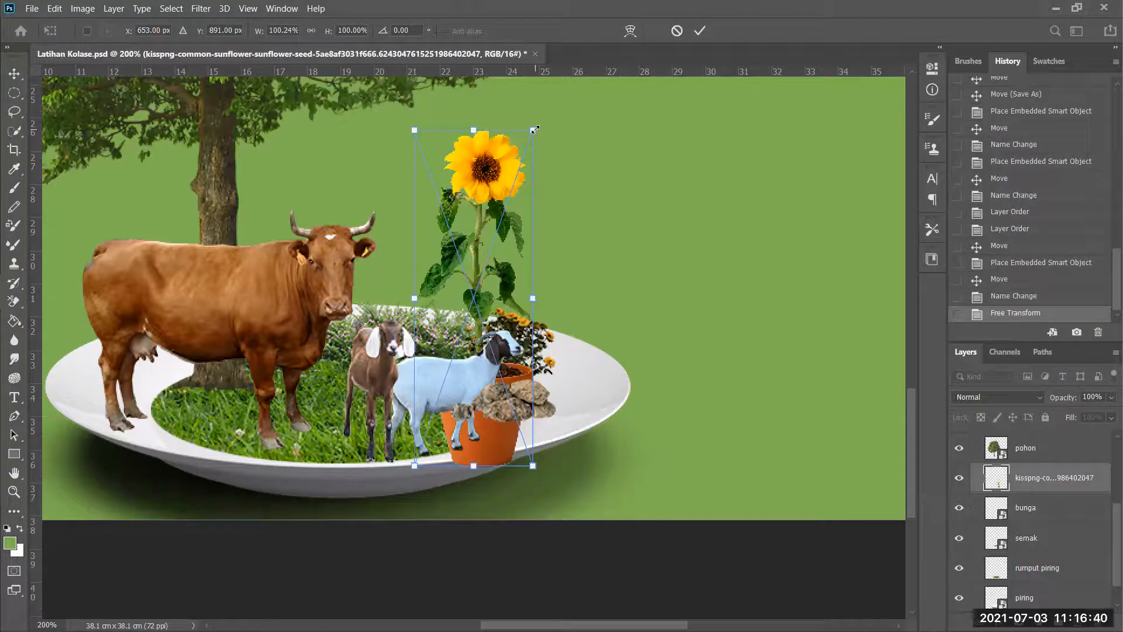
{"action": "left_click_drag", "start_coordinate": [534, 130], "coordinate": [429, 314]}
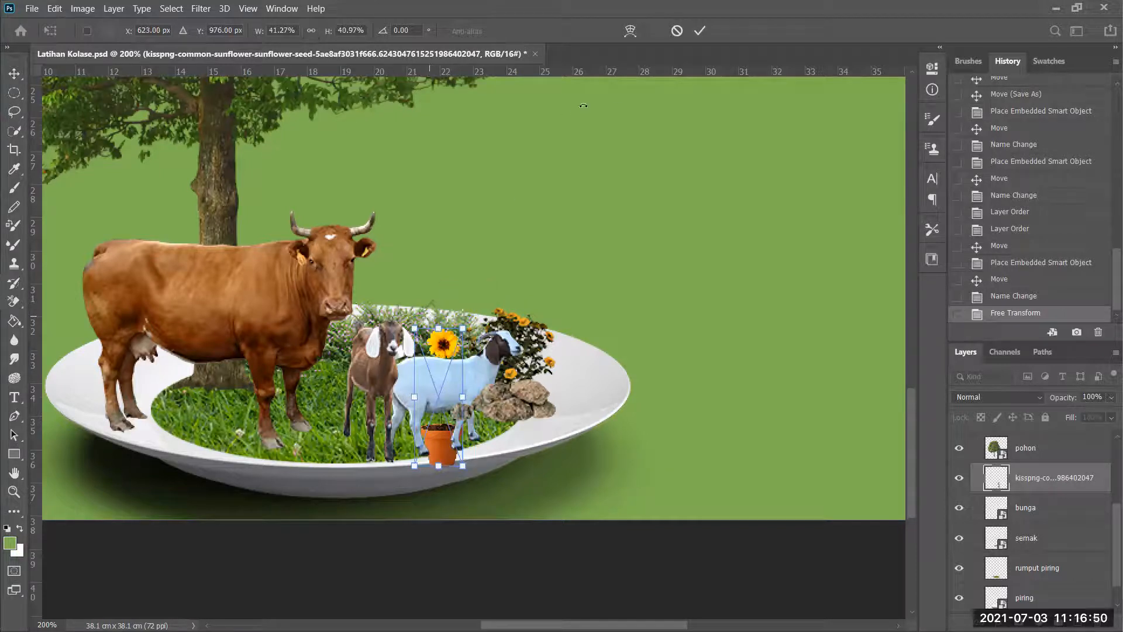
{"action": "left_click", "coordinate": [696, 31]}
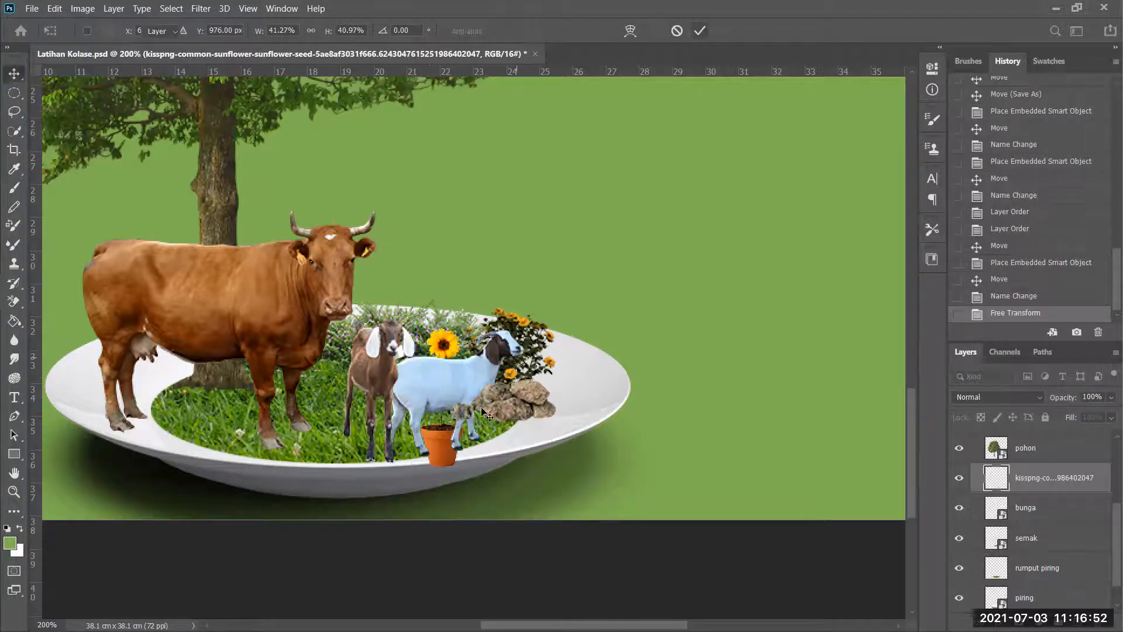
{"action": "left_click_drag", "start_coordinate": [421, 371], "coordinate": [453, 348]}
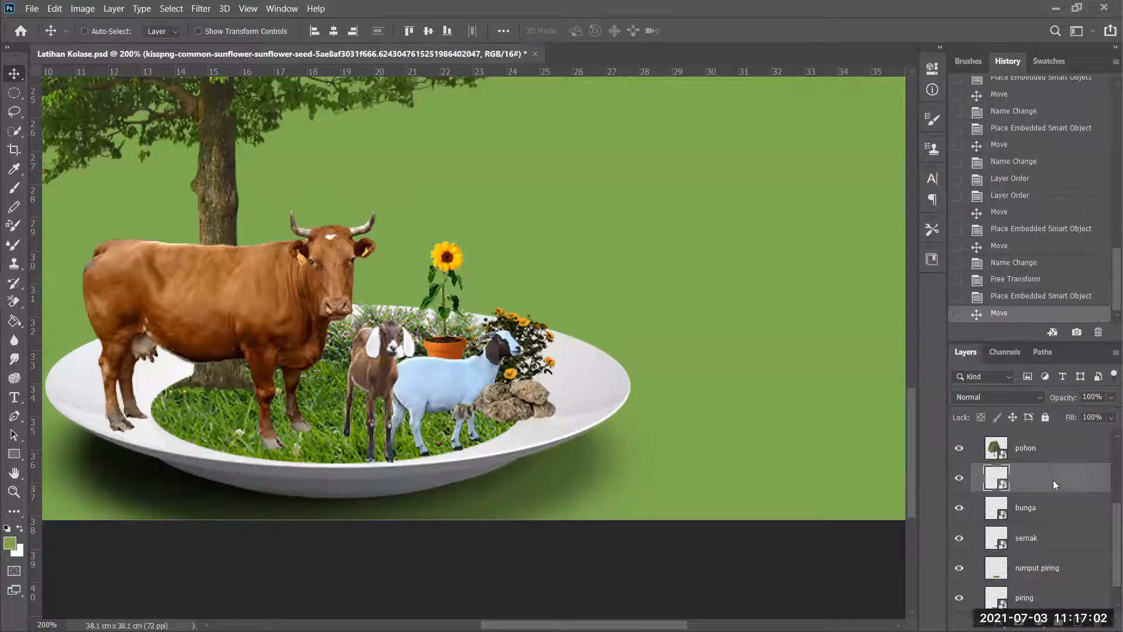
- Rename the sunflower layer as bunga matahari and scale it down to about 36%, keeping it behind the light-coloured goat
{"action": "type", "text": "bunga mataha"}
{"action": "key", "text": "Return"}
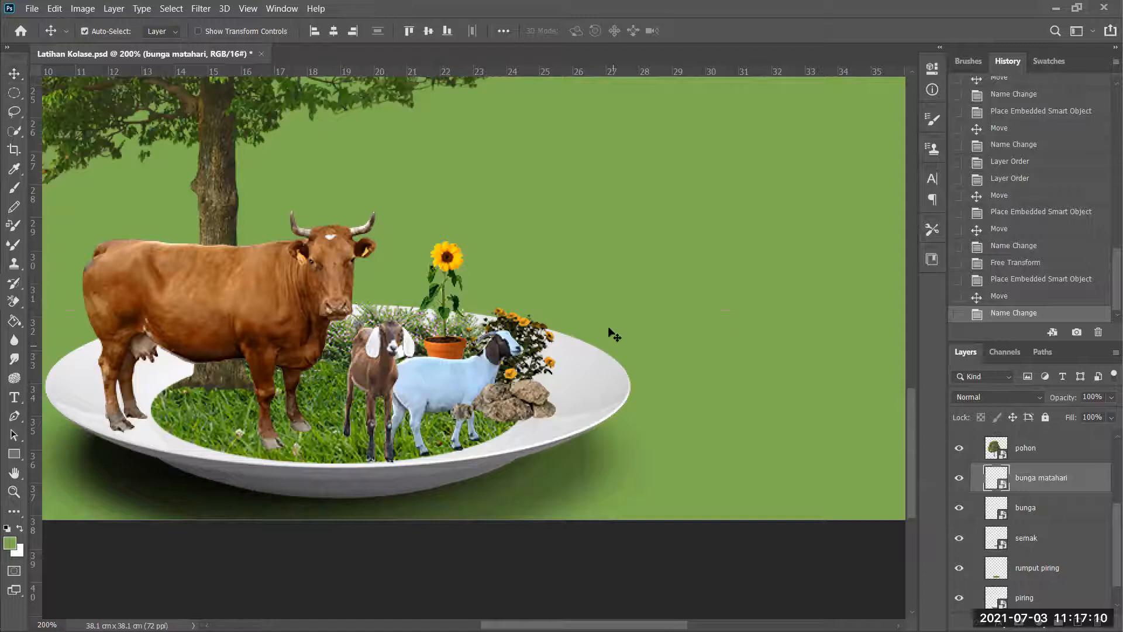
{"action": "key", "text": "ctrl+t"}
{"action": "left_click_drag", "start_coordinate": [466, 241], "coordinate": [460, 256]}
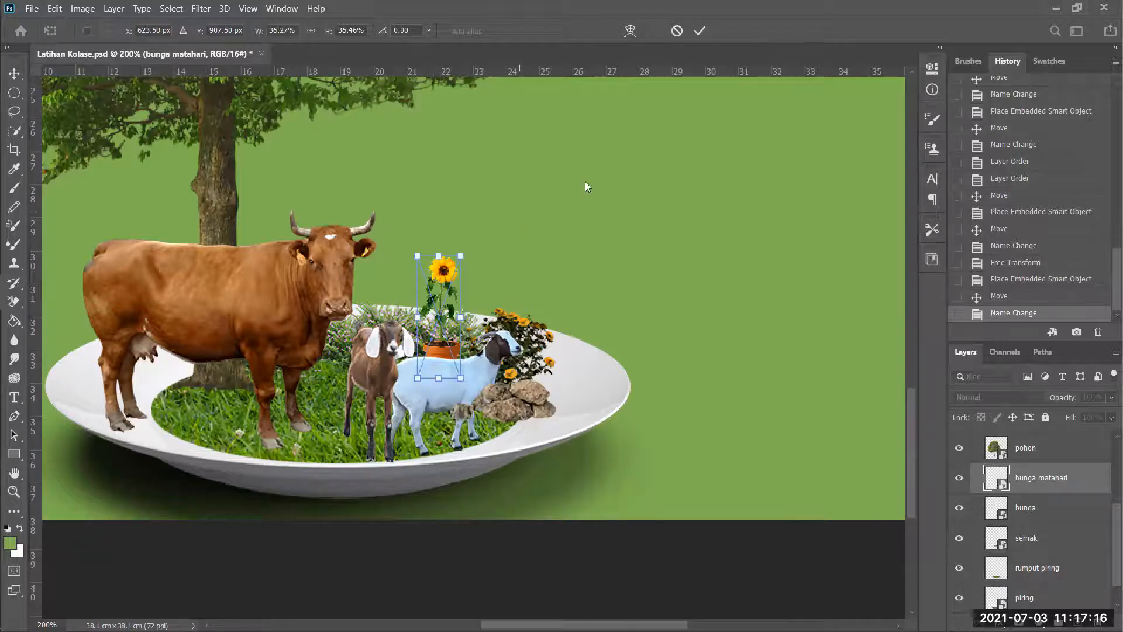
{"action": "key", "text": "Return"}
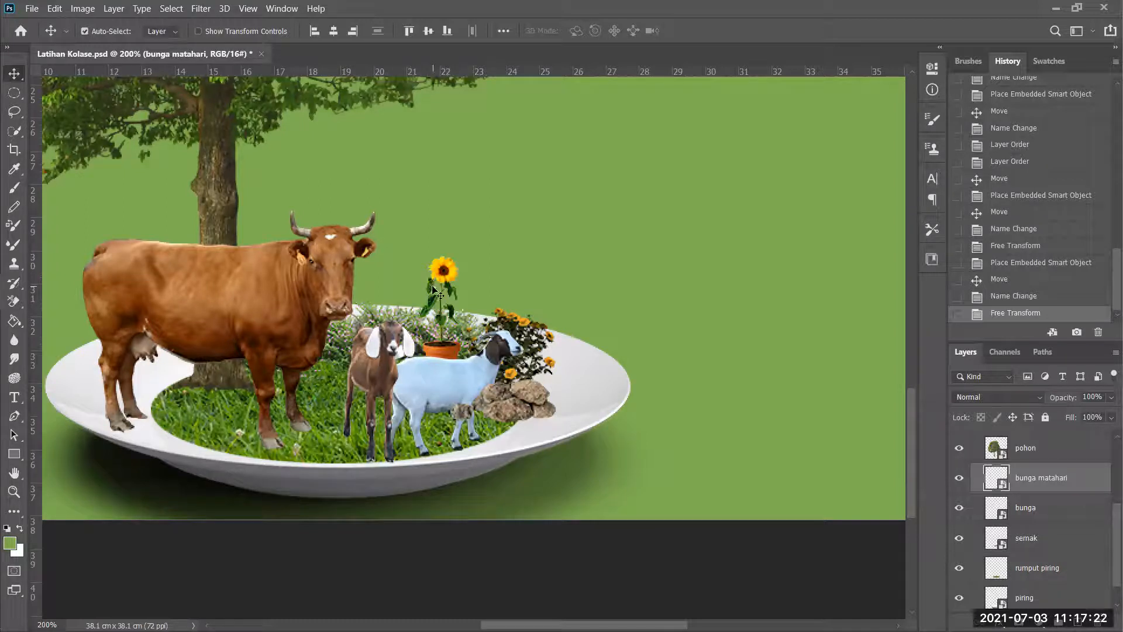
- Examine the whole artboard composition and then the cow, goats and plants on the plate up close
{"action": "key", "text": "ctrl+0"}
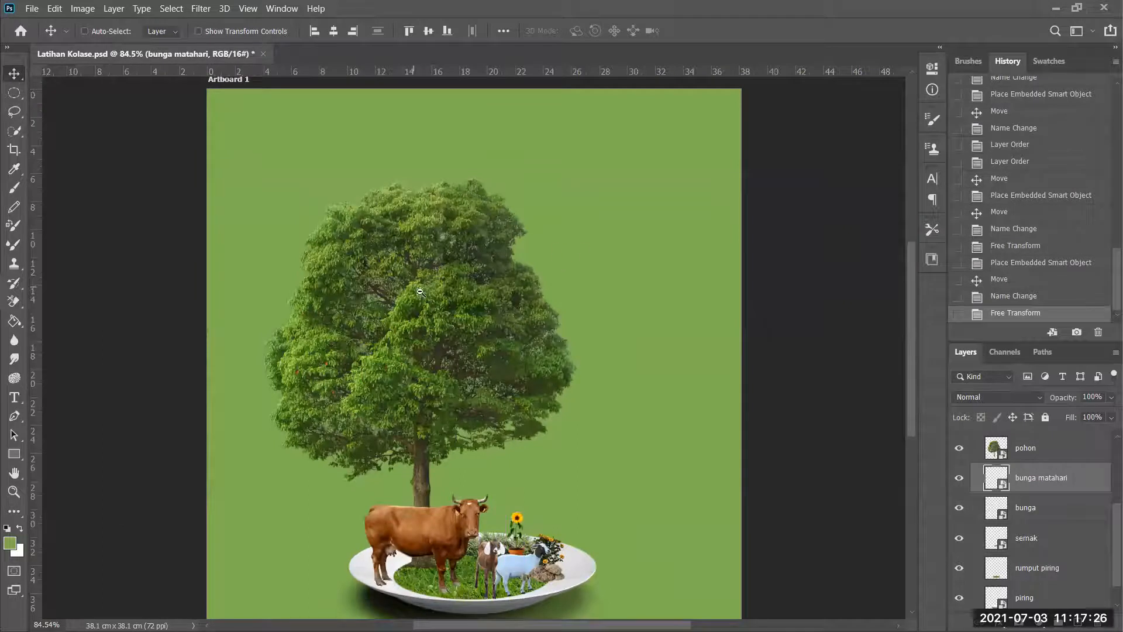
{"action": "left_click", "coordinate": [433, 301], "text": "alt"}
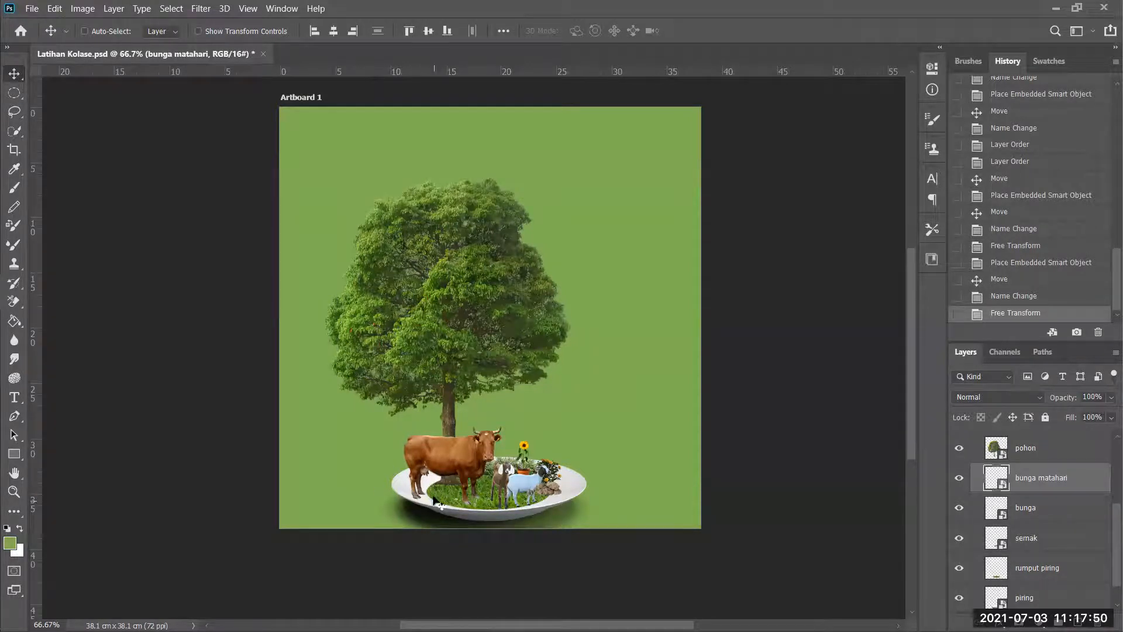
{"action": "left_click", "coordinate": [460, 494], "text": "ctrl"}
{"action": "left_click", "coordinate": [444, 484], "text": "ctrl"}
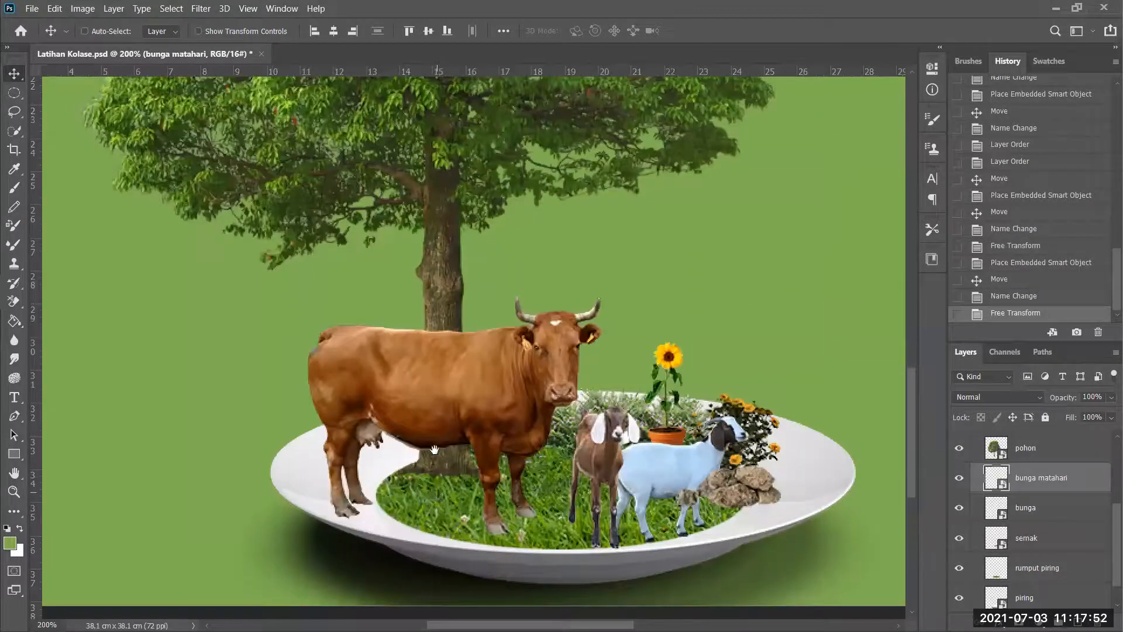
{"action": "left_click_drag", "start_coordinate": [436, 485], "coordinate": [434, 439]}
{"action": "left_click", "coordinate": [419, 445], "text": "ctrl"}
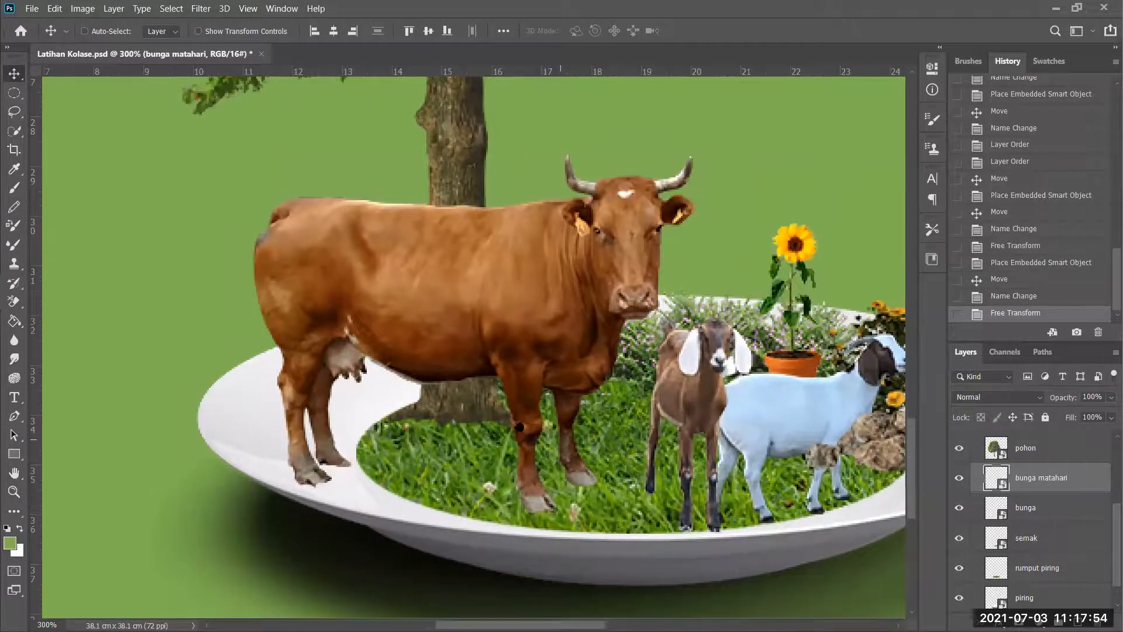
{"action": "left_click_drag", "start_coordinate": [556, 437], "coordinate": [488, 418]}
{"action": "left_click", "coordinate": [503, 393], "text": "alt"}
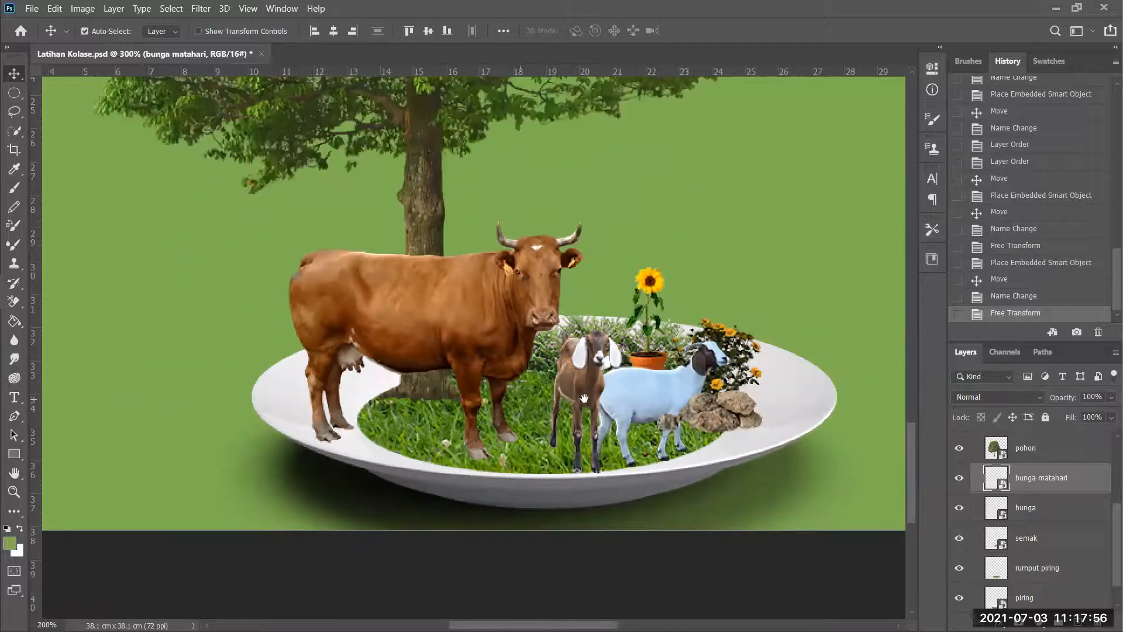
{"action": "left_click_drag", "start_coordinate": [585, 399], "coordinate": [541, 419]}
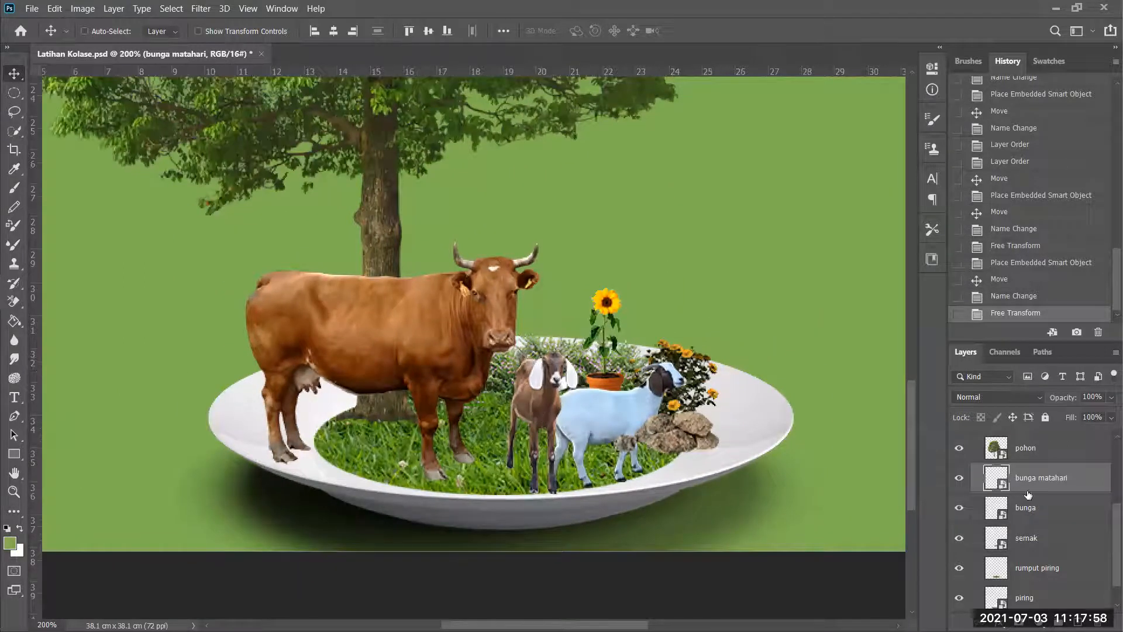
- Hide and show the semak layer twice to check the shrub's place behind the goats
{"action": "scroll", "coordinate": [1065, 558], "scroll_direction": "down", "scroll_amount": 2}
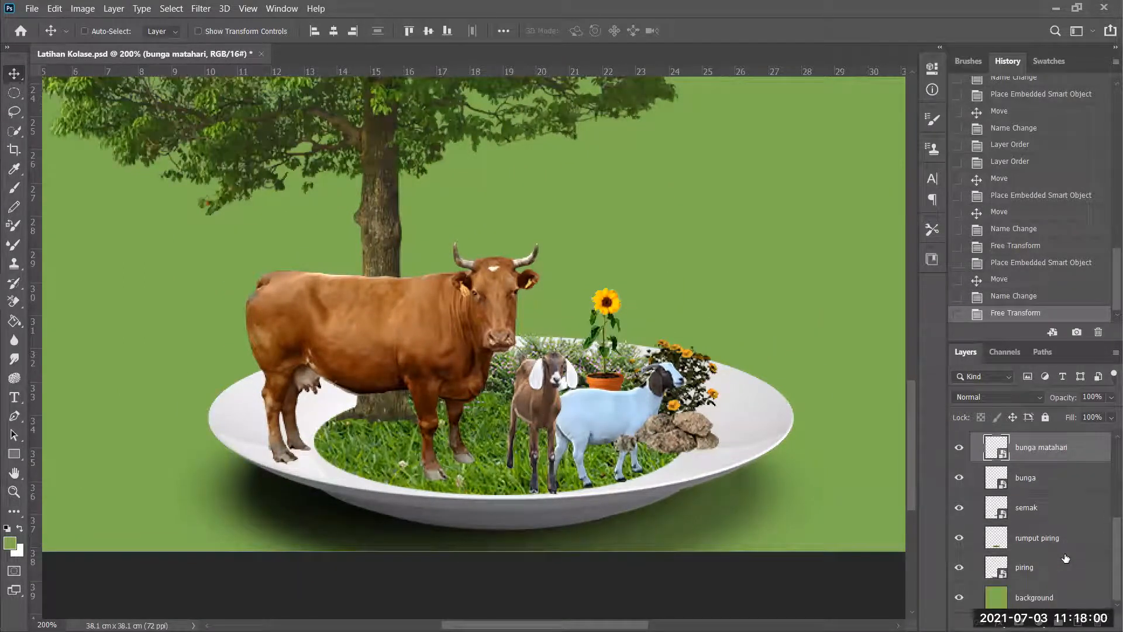
{"action": "left_click", "coordinate": [1042, 510]}
{"action": "left_click", "coordinate": [959, 508]}
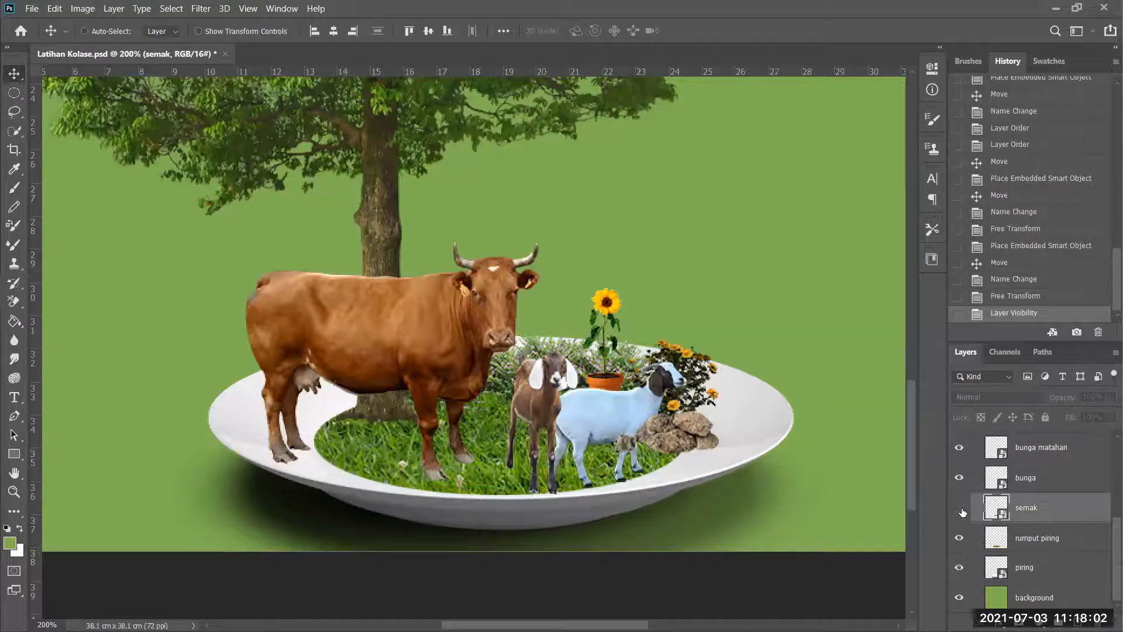
{"action": "left_click", "coordinate": [959, 508]}
{"action": "left_click", "coordinate": [960, 509]}
{"action": "left_click", "coordinate": [960, 509]}
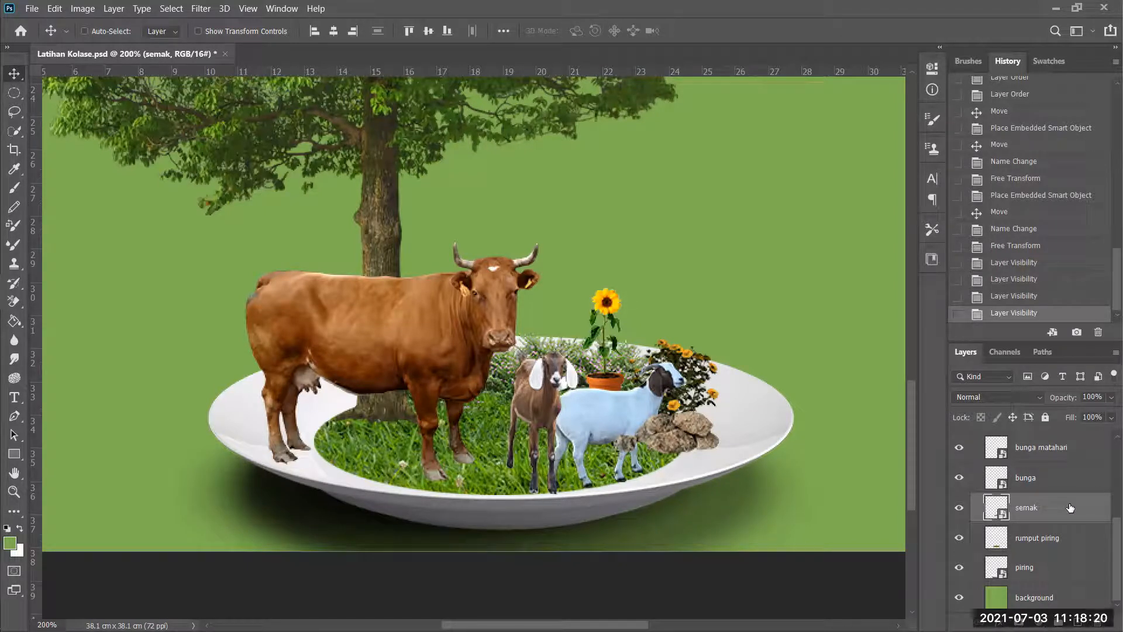
- Duplicate the semak layer and move the copy to the plate's left side, behind the cow's legs
{"action": "left_click_drag", "start_coordinate": [1070, 507], "coordinate": [1078, 623]}
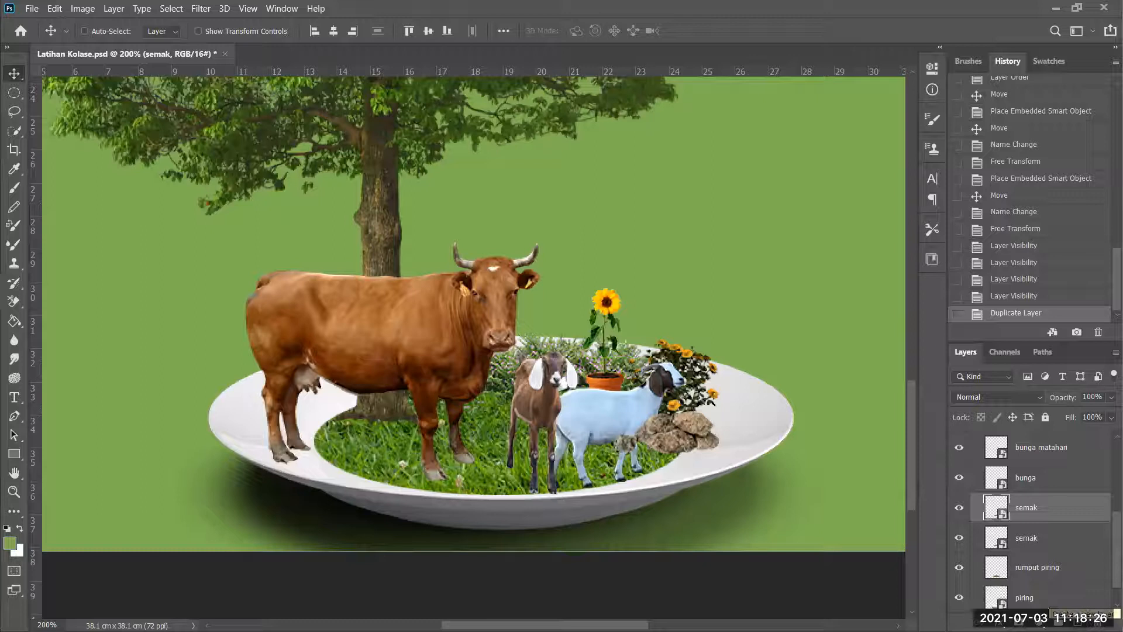
{"action": "left_click", "coordinate": [962, 540]}
{"action": "left_click", "coordinate": [959, 513]}
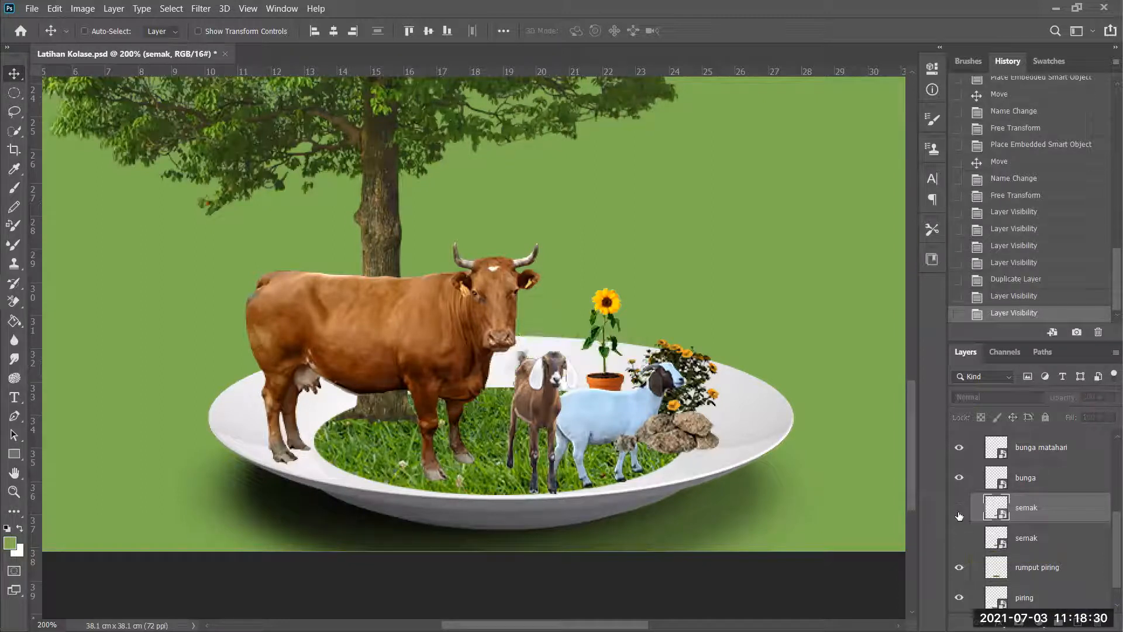
{"action": "left_click", "coordinate": [959, 508]}
{"action": "left_click", "coordinate": [958, 541]}
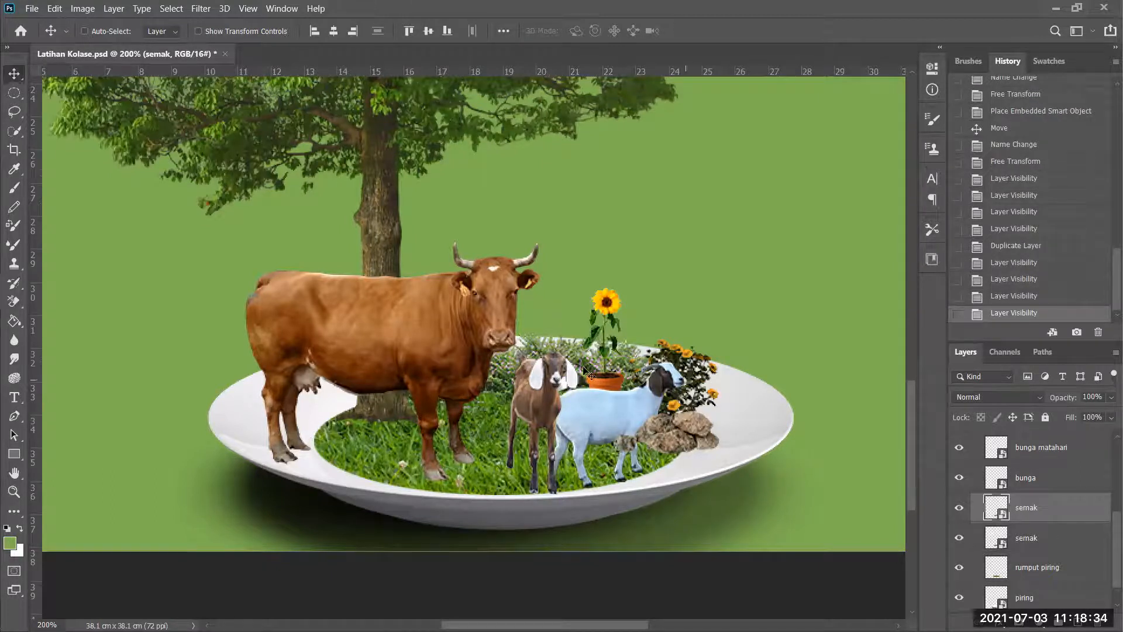
{"action": "left_click_drag", "start_coordinate": [581, 370], "coordinate": [435, 407]}
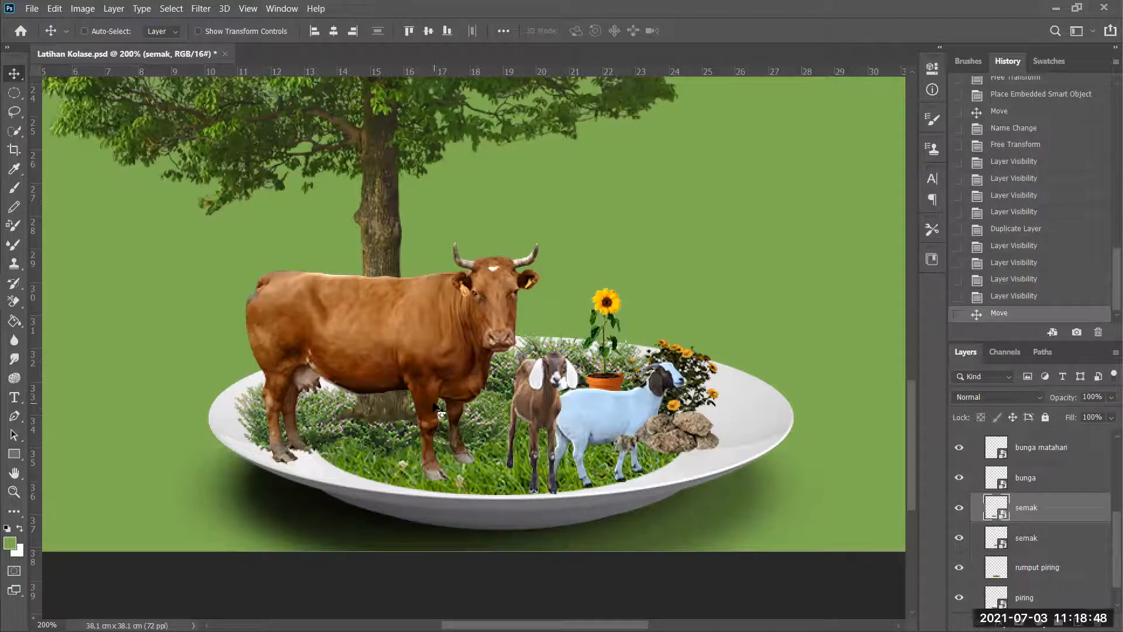
- Move the cow on the lembu layer to the right and slightly up on the plate
{"action": "left_click", "coordinate": [402, 410], "text": "ctrl"}
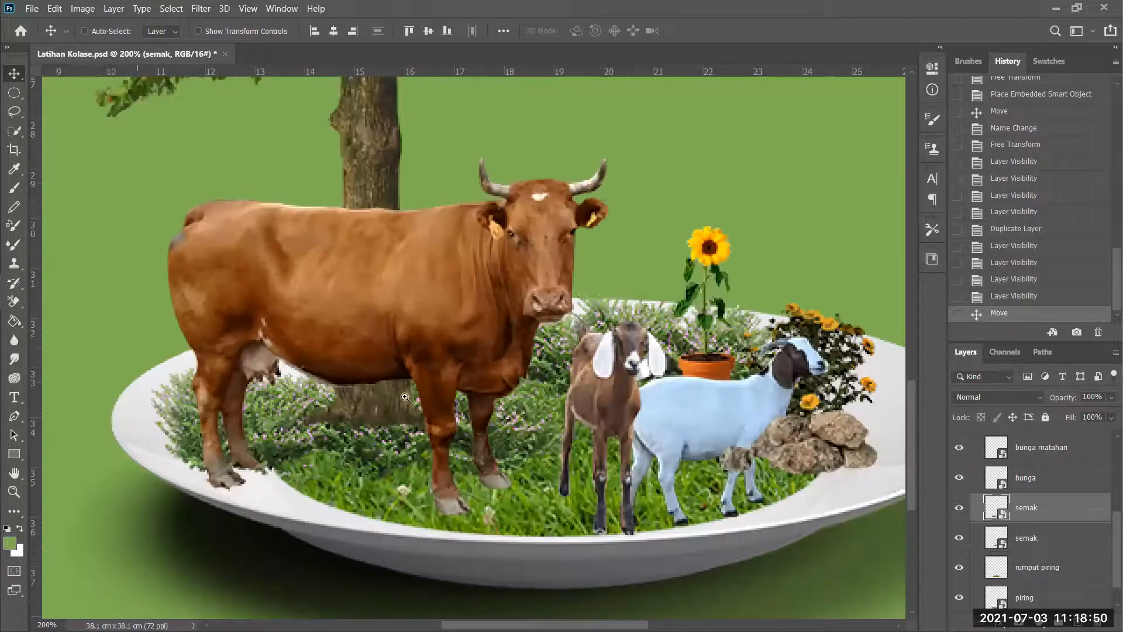
{"action": "left_click_drag", "start_coordinate": [409, 338], "coordinate": [350, 299]}
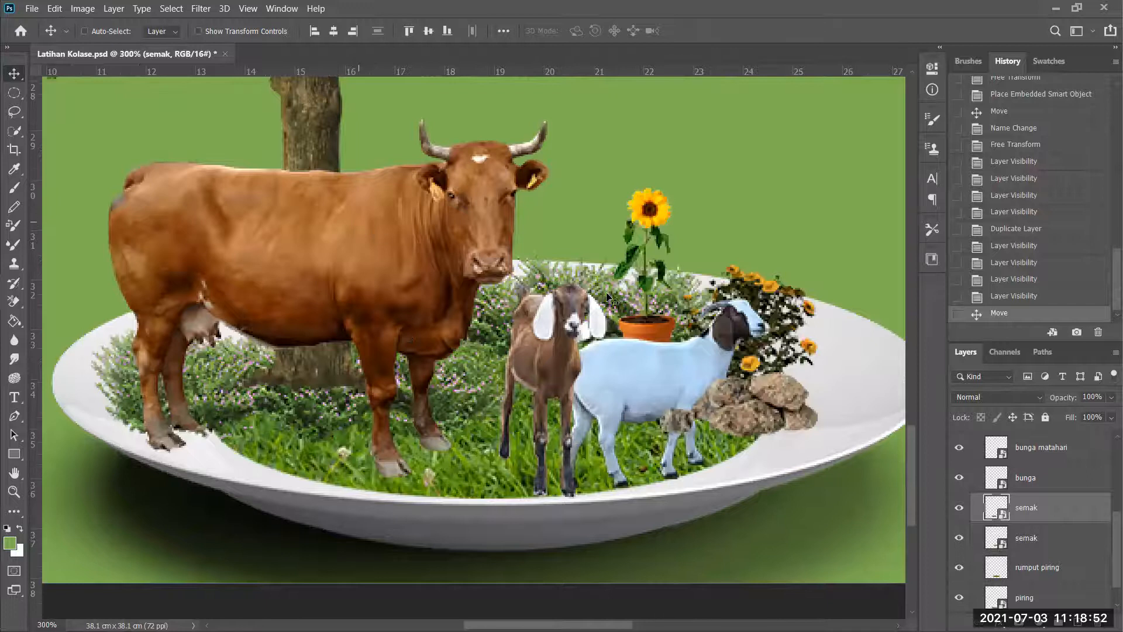
{"action": "scroll", "coordinate": [1058, 550], "scroll_direction": "up", "scroll_amount": 2}
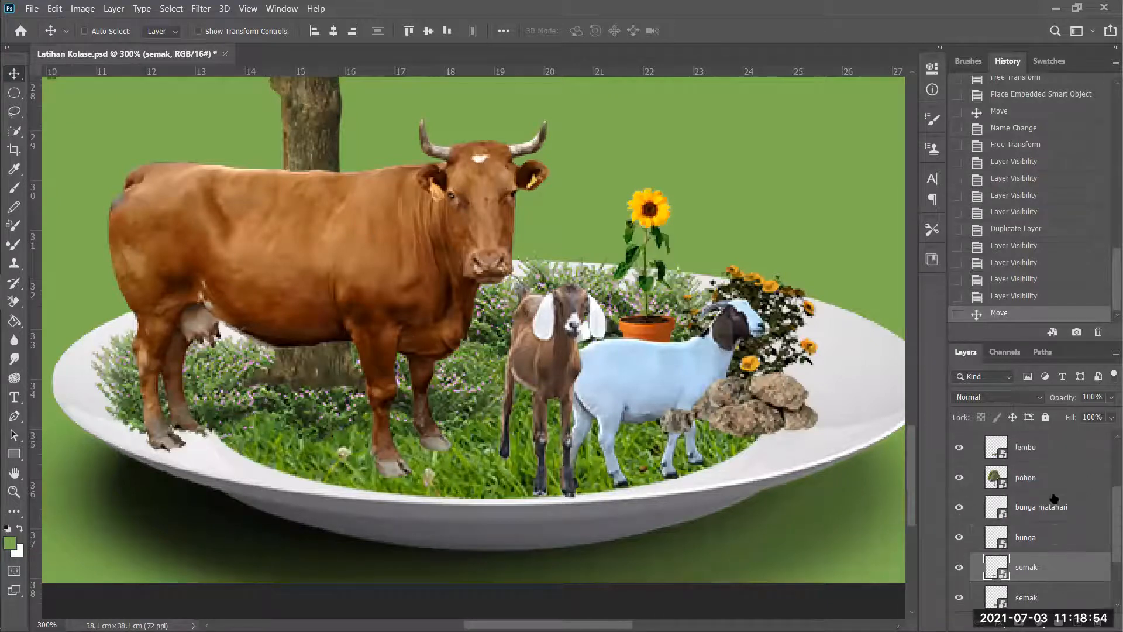
{"action": "left_click", "coordinate": [1041, 451]}
{"action": "left_click_drag", "start_coordinate": [321, 241], "coordinate": [394, 229]}
{"action": "left_click", "coordinate": [471, 332], "text": "ctrl+alt"}
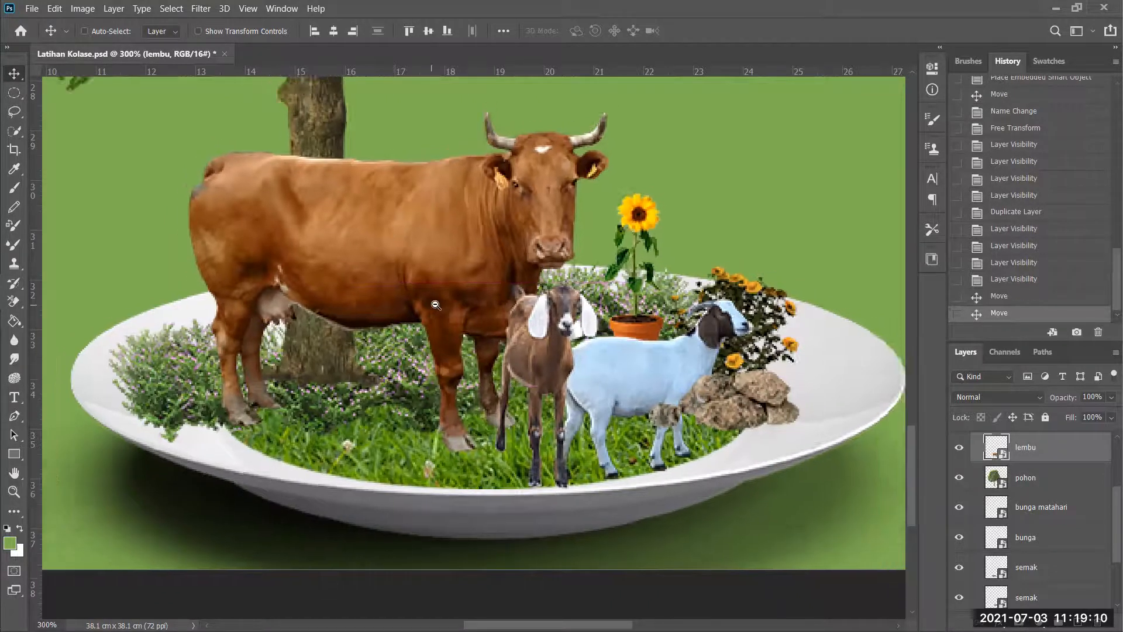
{"action": "left_click", "coordinate": [467, 332], "text": "ctrl+alt"}
{"action": "left_click_drag", "start_coordinate": [459, 310], "coordinate": [452, 362]}
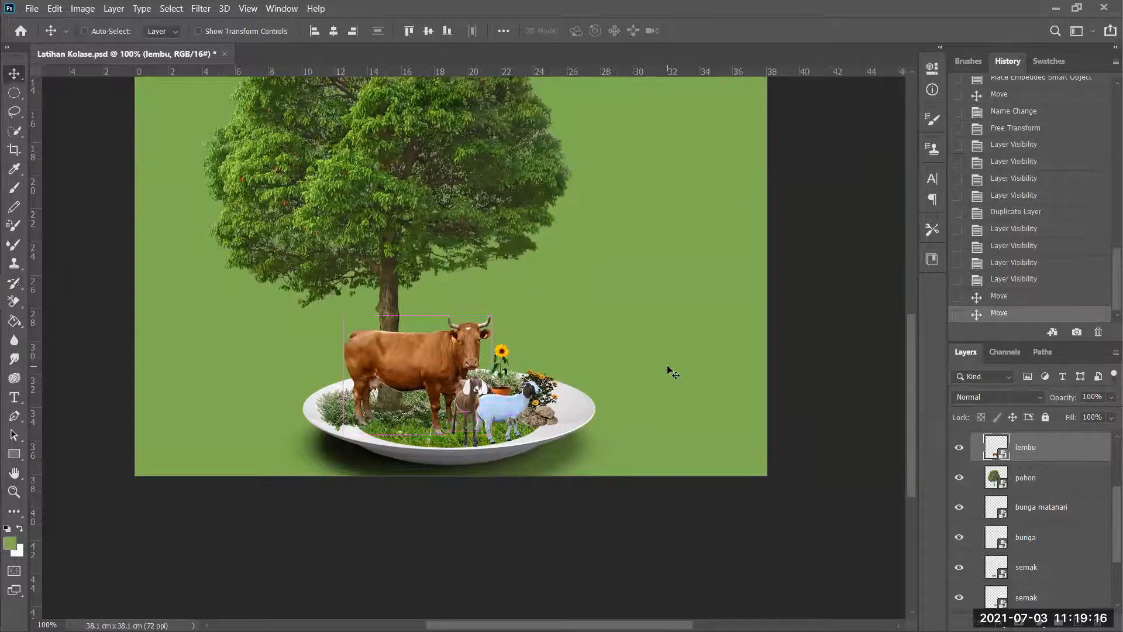
{"action": "key", "text": "ctrl+minus"}
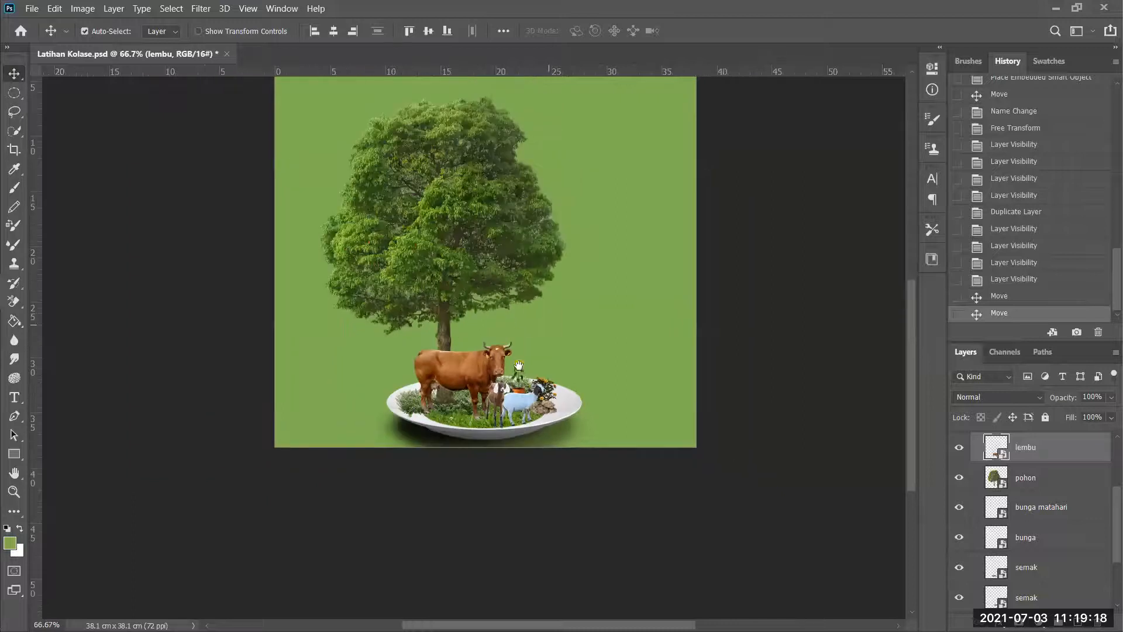
{"action": "key", "text": "ctrl+plus"}
{"action": "key", "text": "ctrl+plus"}
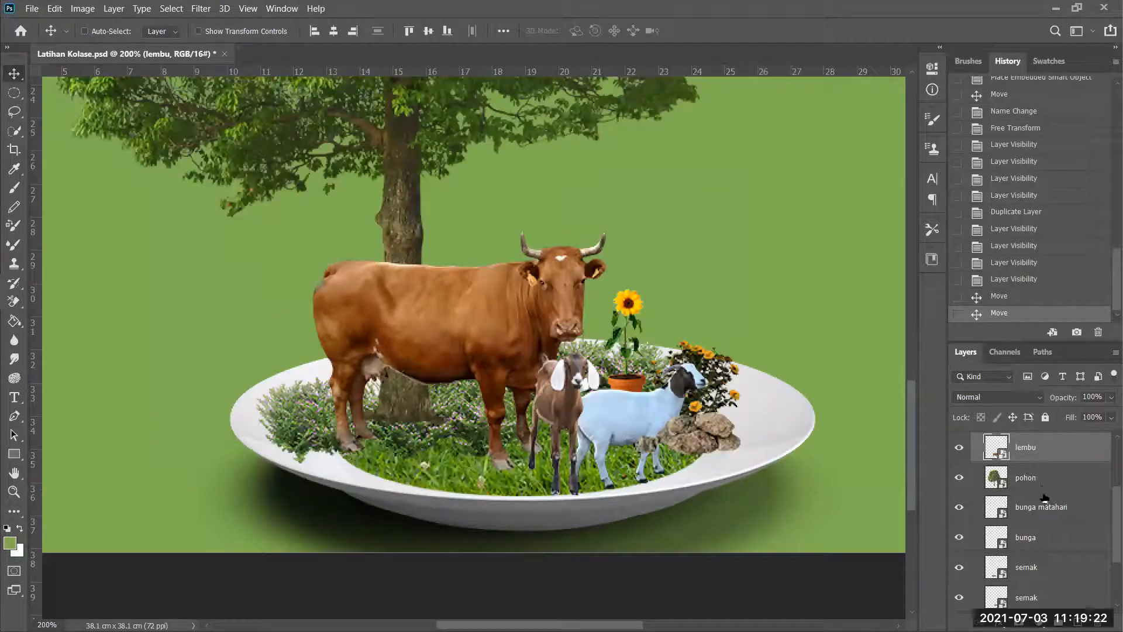
- Identify the bush layer on the plate's left side by toggling its visibility and rename it semak kiri
{"action": "left_click", "coordinate": [1040, 566]}
{"action": "scroll", "coordinate": [1038, 568], "scroll_direction": "down", "scroll_amount": 1}
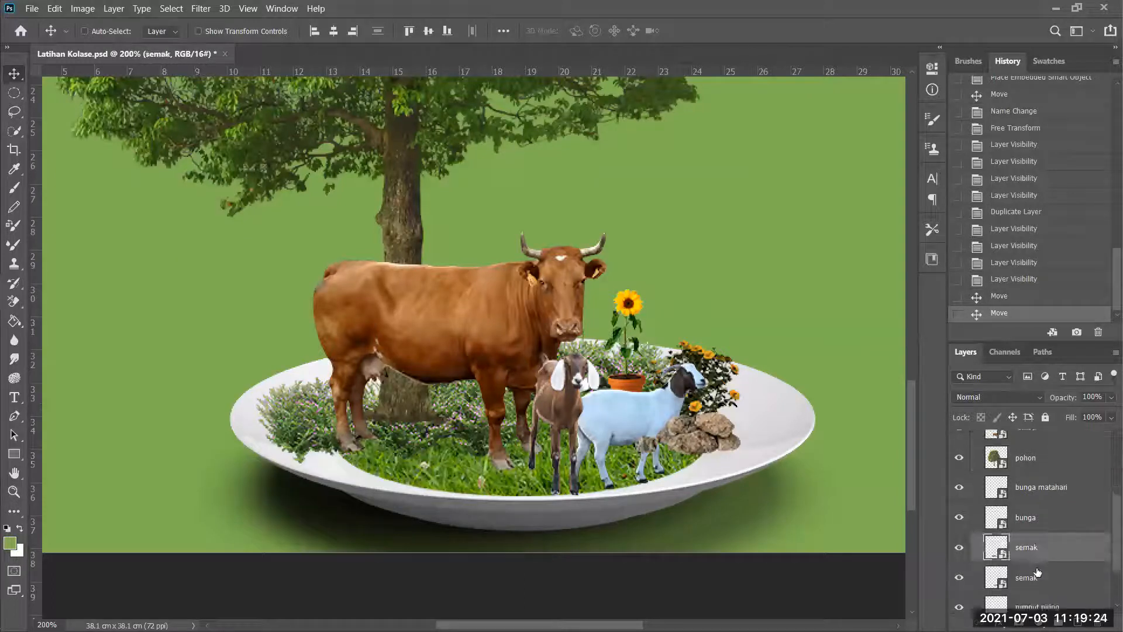
{"action": "left_click", "coordinate": [959, 547]}
{"action": "left_click", "coordinate": [959, 547]}
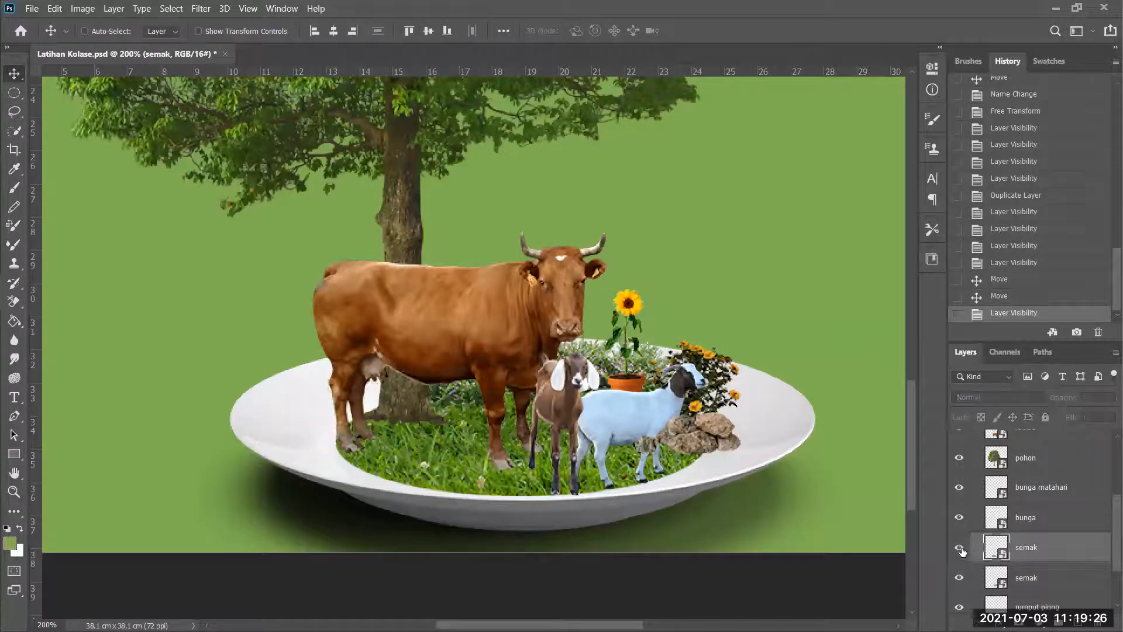
{"action": "double_click", "coordinate": [1033, 548]}
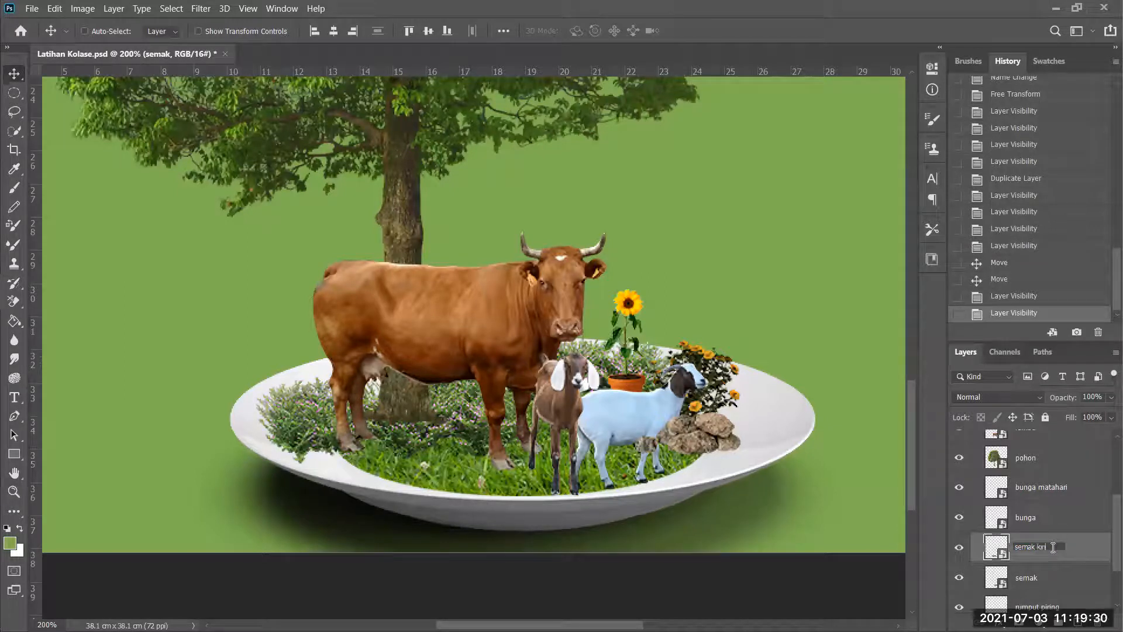
{"action": "left_click", "coordinate": [817, 563]}
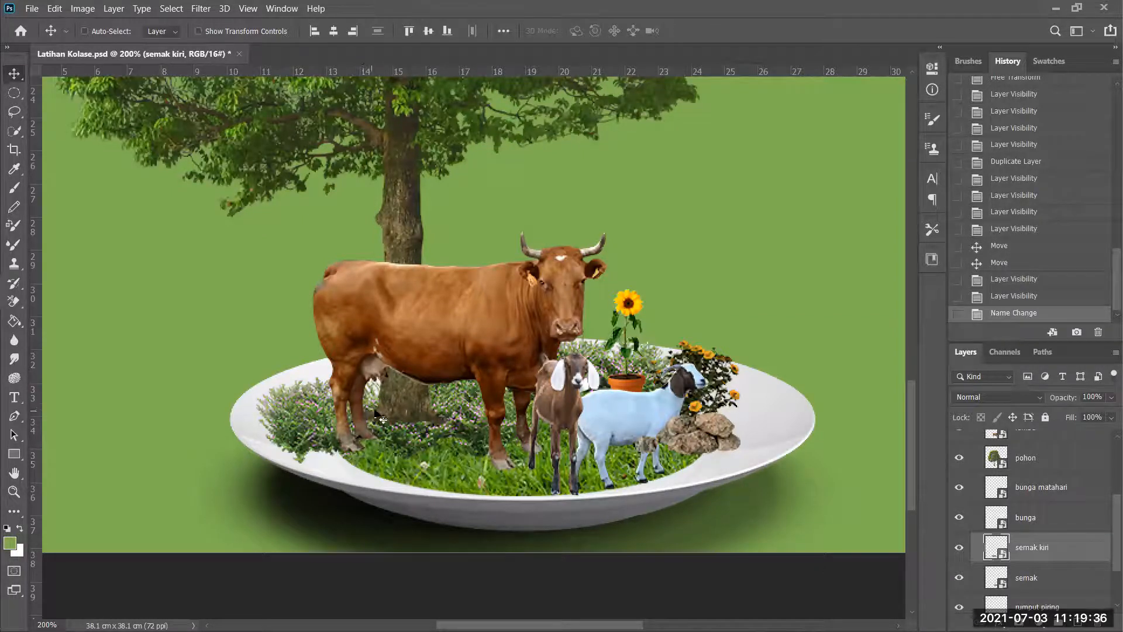
- Scale the semak kiri bush down to about 44.6% and shift it to fit behind the cow inside the plate's rim
{"action": "key", "text": "ctrl+t"}
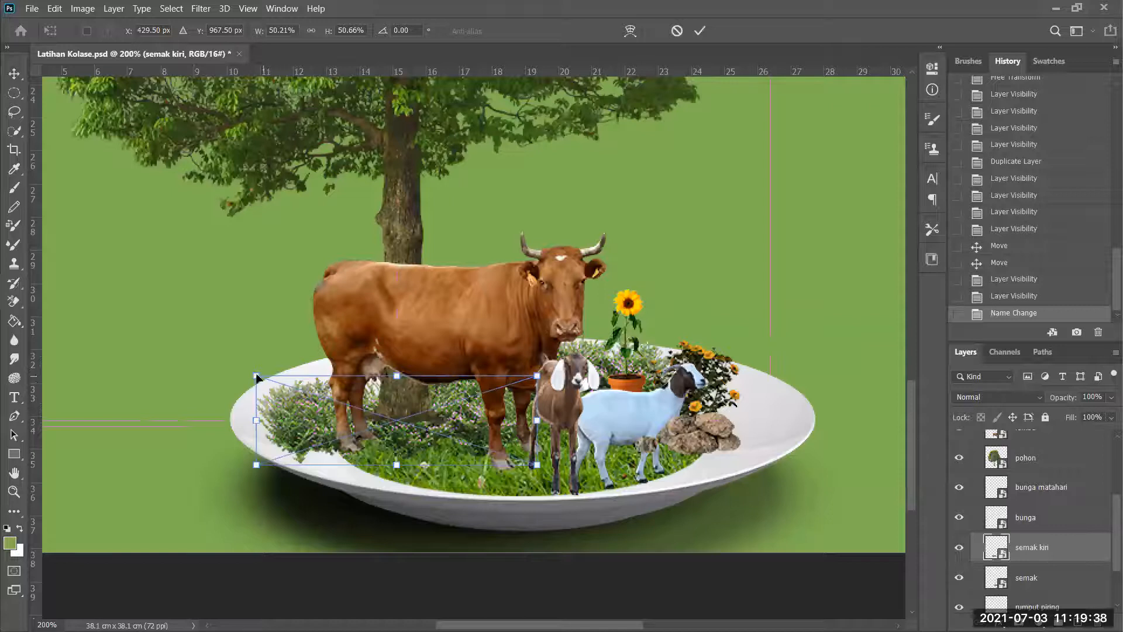
{"action": "left_click_drag", "start_coordinate": [256, 376], "coordinate": [287, 386]}
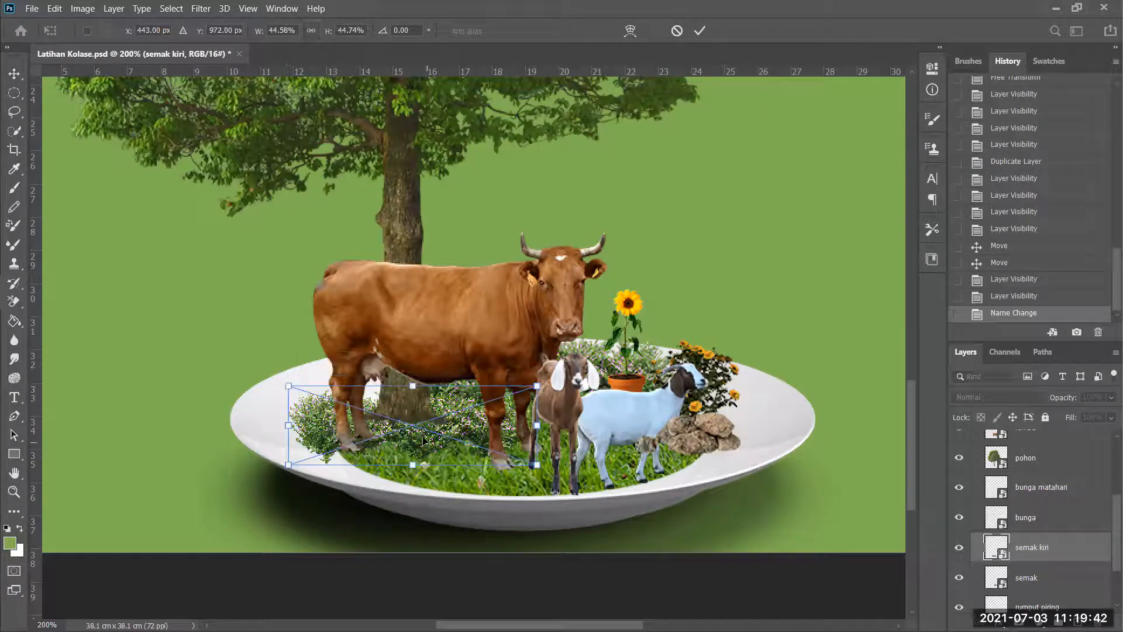
{"action": "left_click_drag", "start_coordinate": [420, 436], "coordinate": [430, 423]}
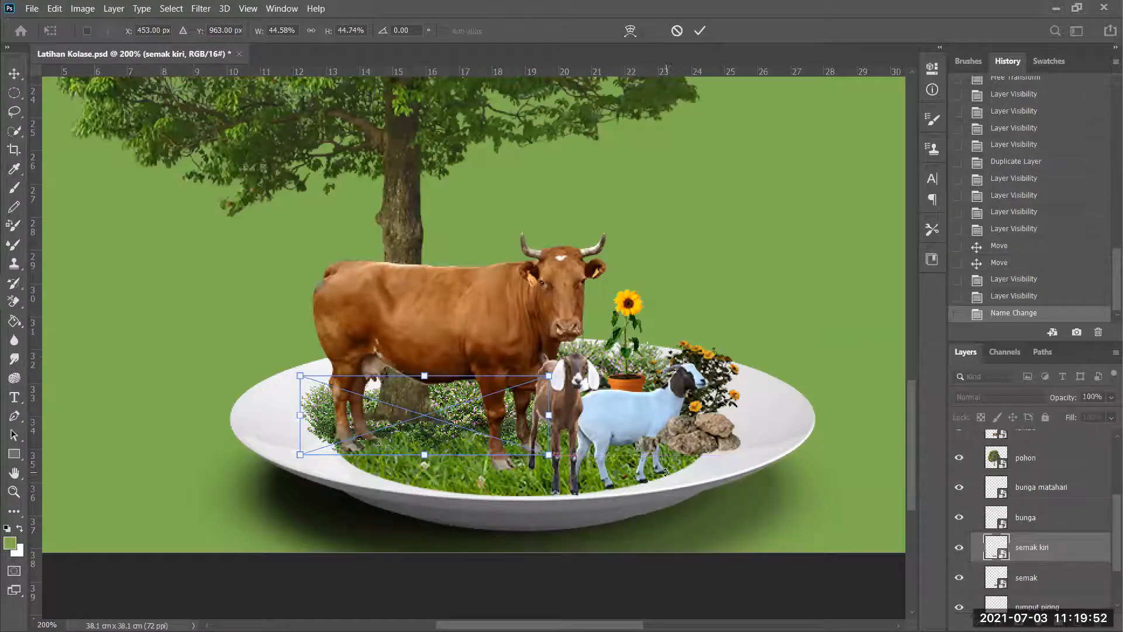
{"action": "key", "text": "Return"}
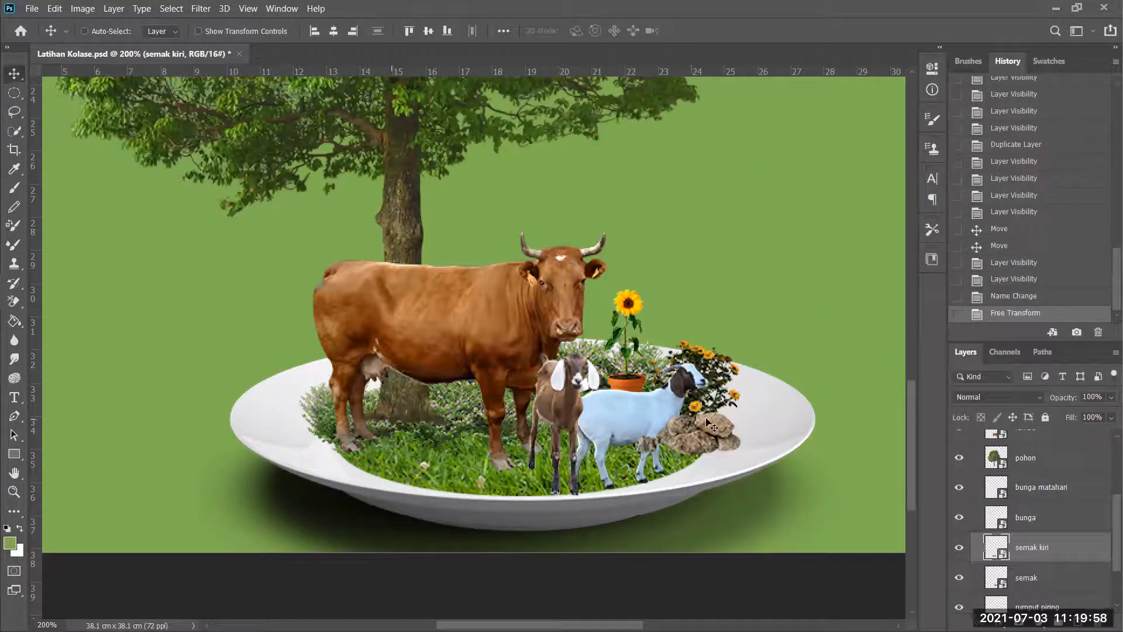
{"action": "left_click_drag", "start_coordinate": [770, 320], "coordinate": [742, 315]}
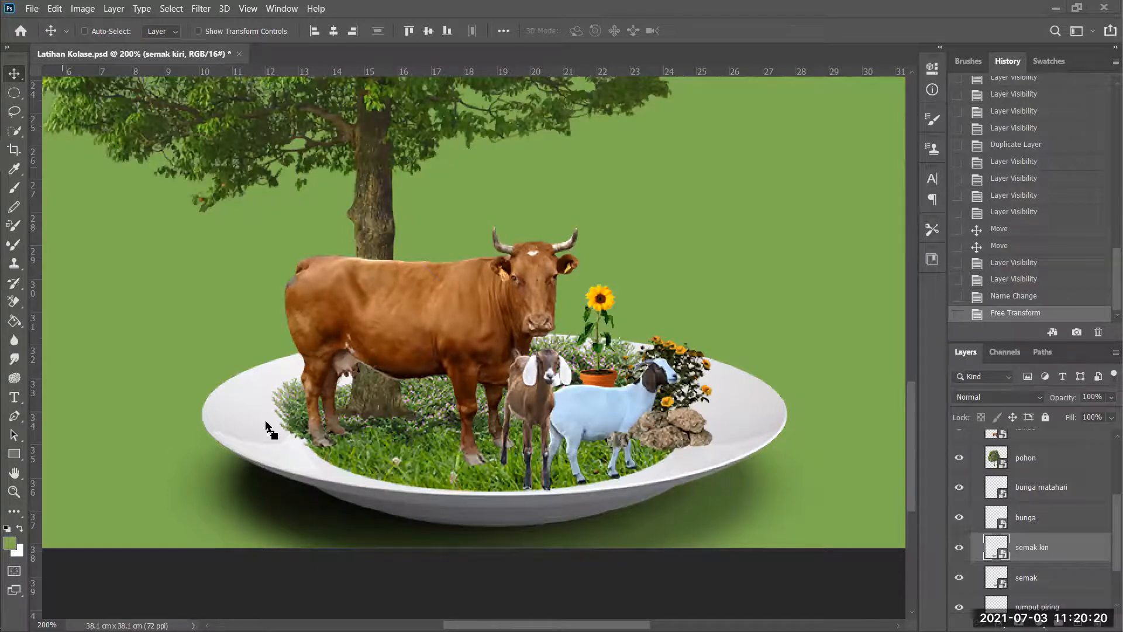
{"action": "left_click_drag", "start_coordinate": [266, 427], "coordinate": [266, 425]}
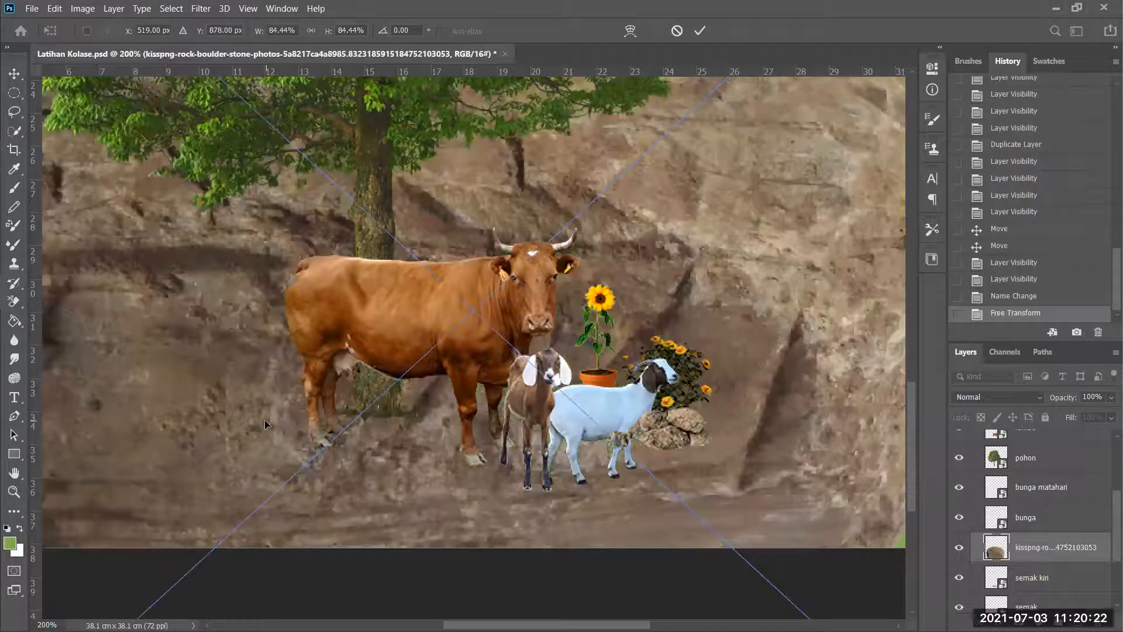
{"action": "key", "text": "ctrl+minus"}
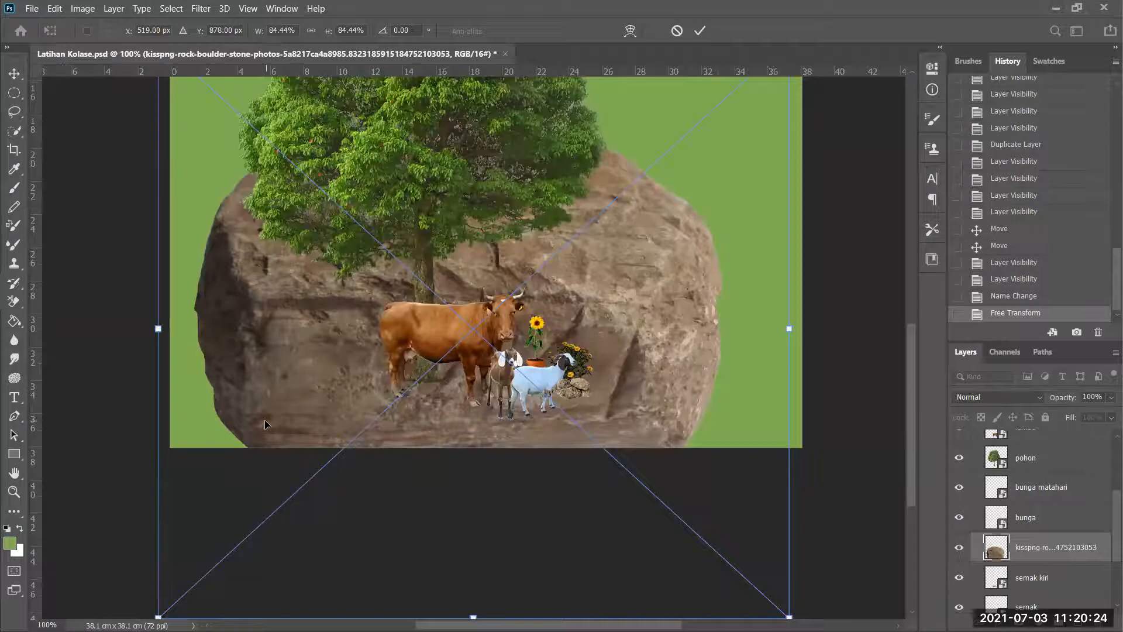
{"action": "left_click", "coordinate": [264, 315], "text": "alt"}
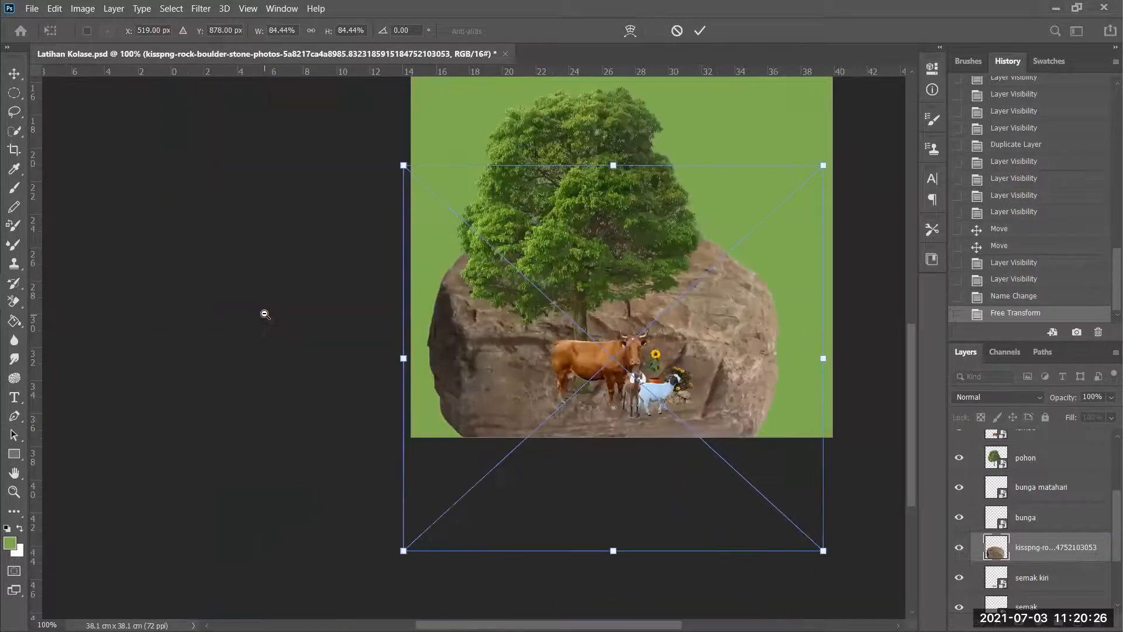
{"action": "left_click_drag", "start_coordinate": [501, 313], "coordinate": [440, 321]}
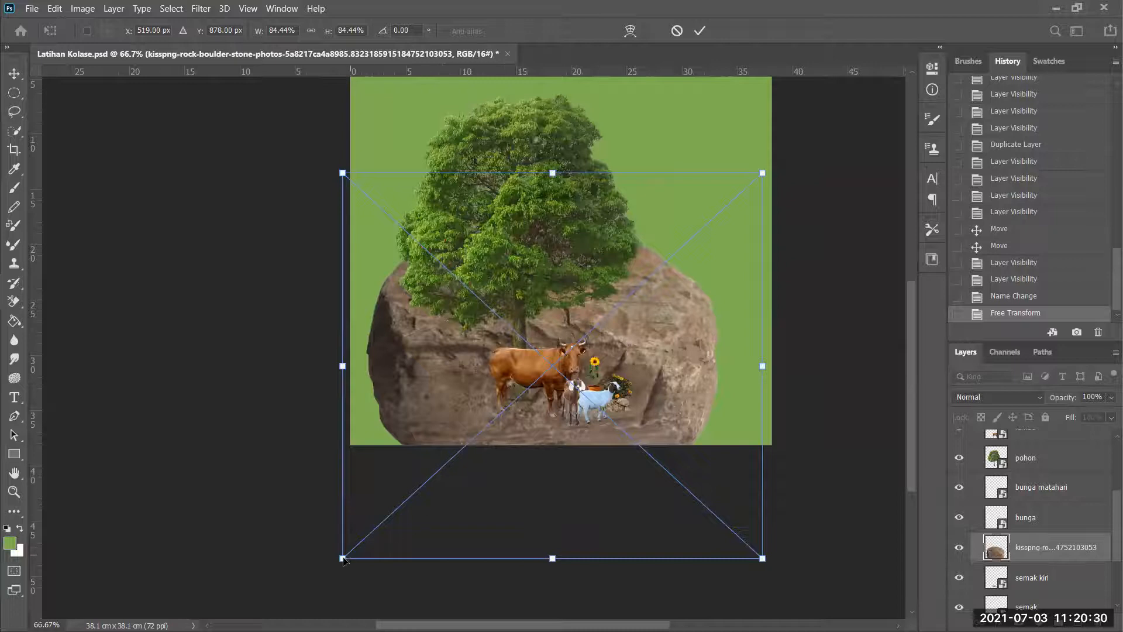
{"action": "left_click_drag", "start_coordinate": [342, 557], "coordinate": [708, 253]}
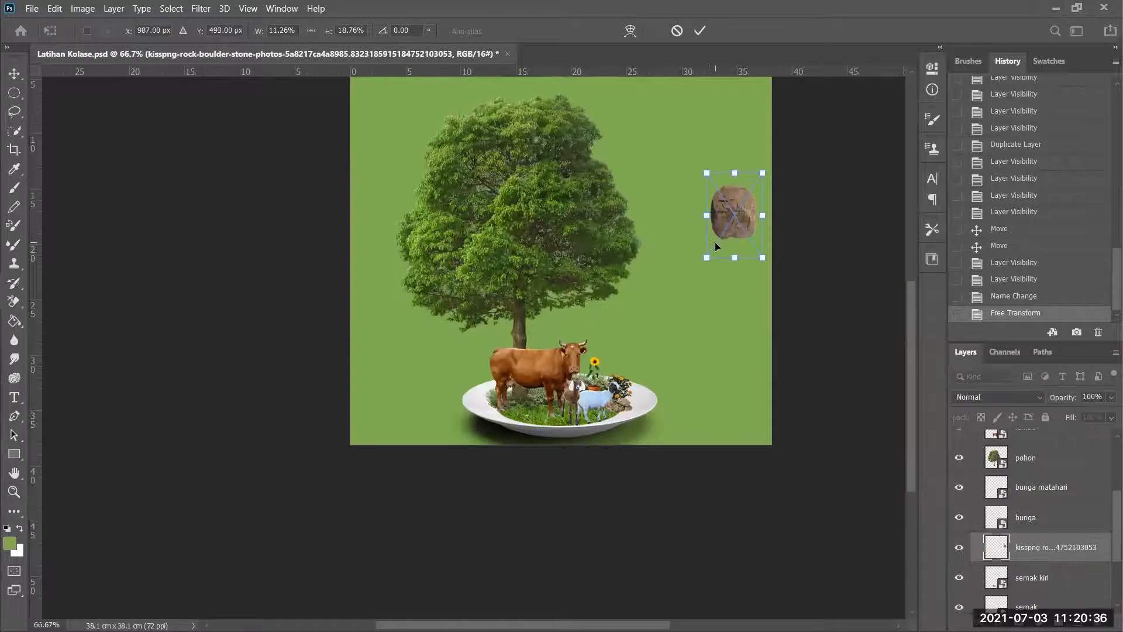
{"action": "key", "text": "ctrl+z"}
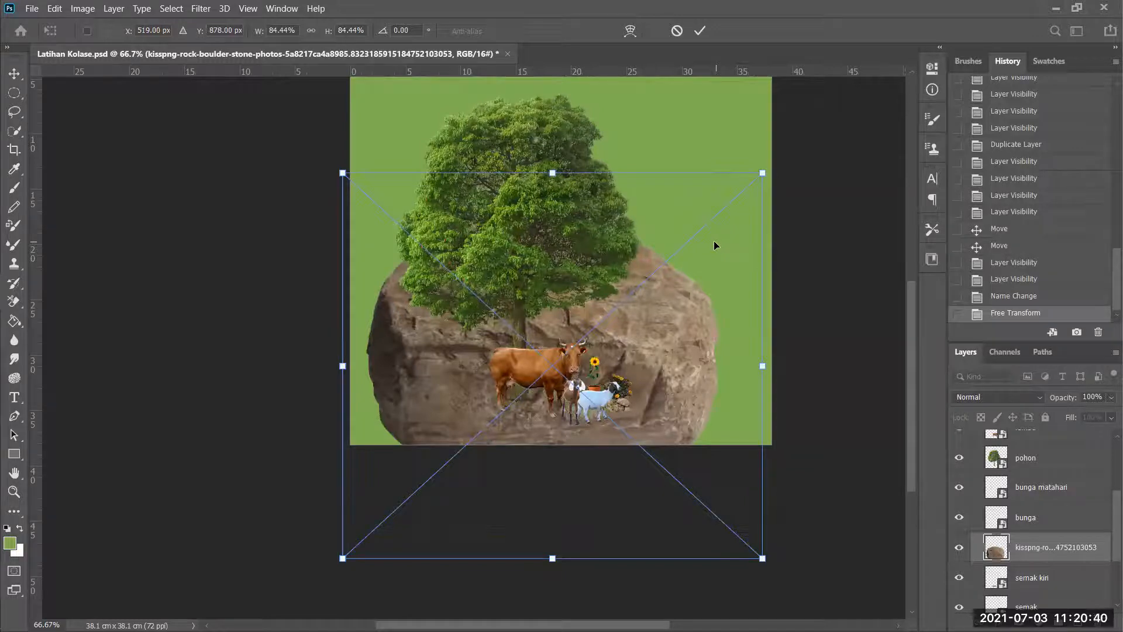
{"action": "key", "text": "Escape"}
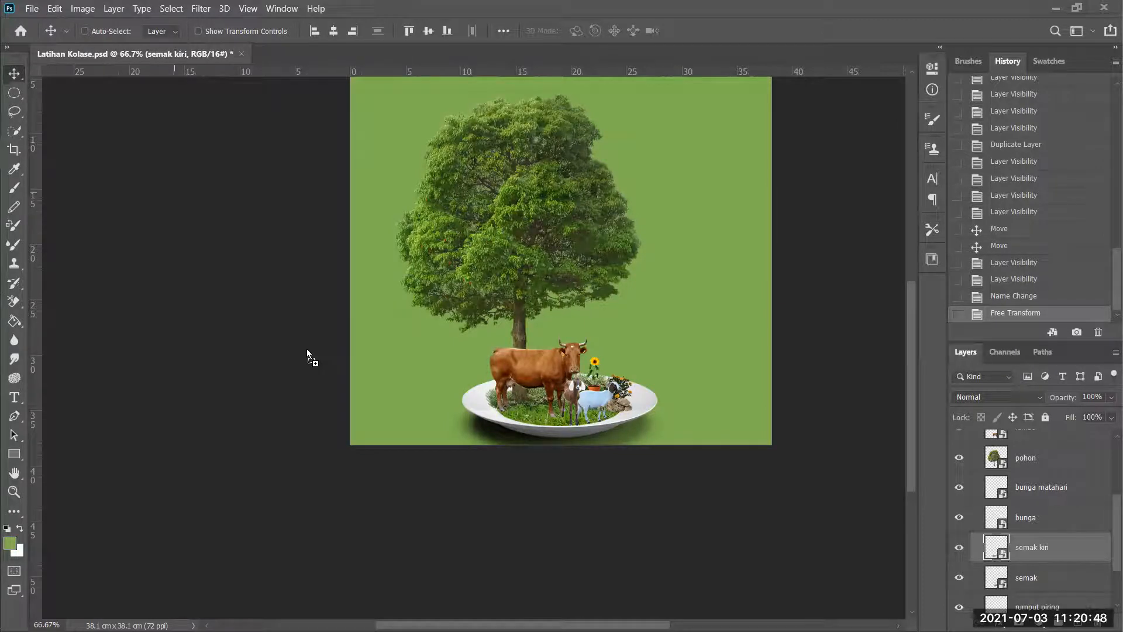
- Place the grey stone image above the semak kiri layer and move it to the plate's left edge near the cow's hind legs
{"action": "key", "text": "ctrl+t"}
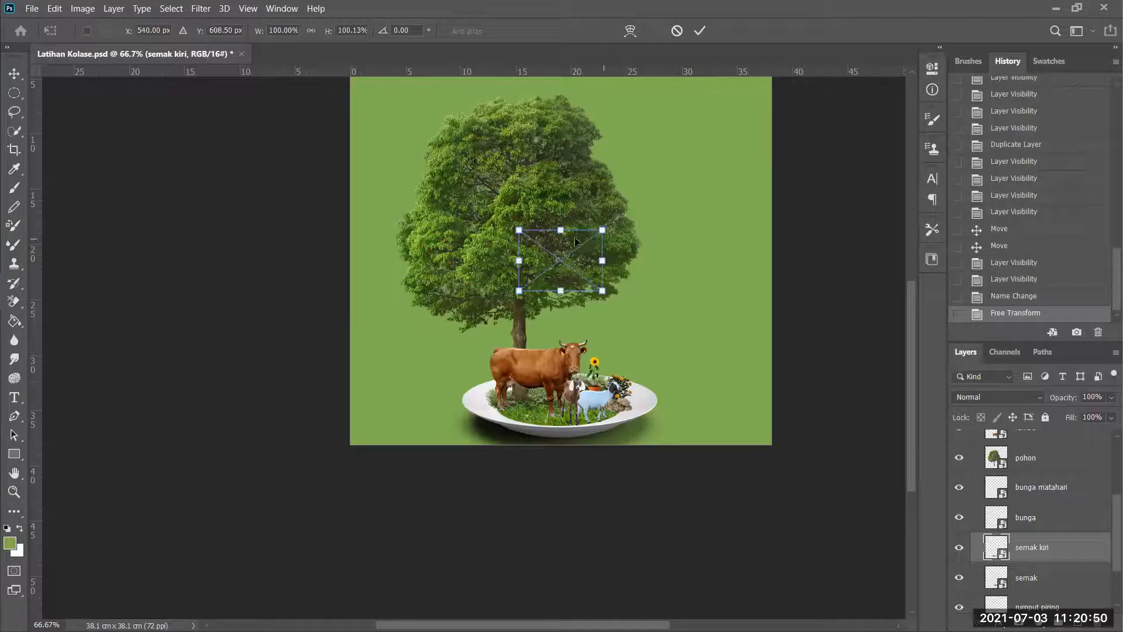
{"action": "left_click", "coordinate": [567, 269], "text": "ctrl"}
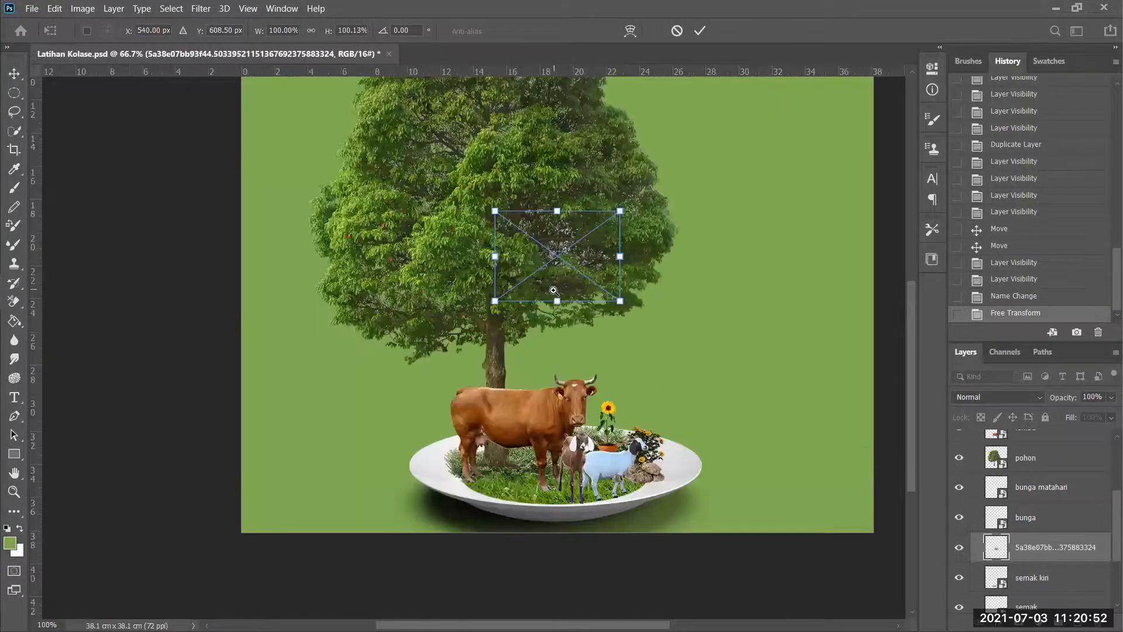
{"action": "left_click", "coordinate": [571, 262], "text": "ctrl"}
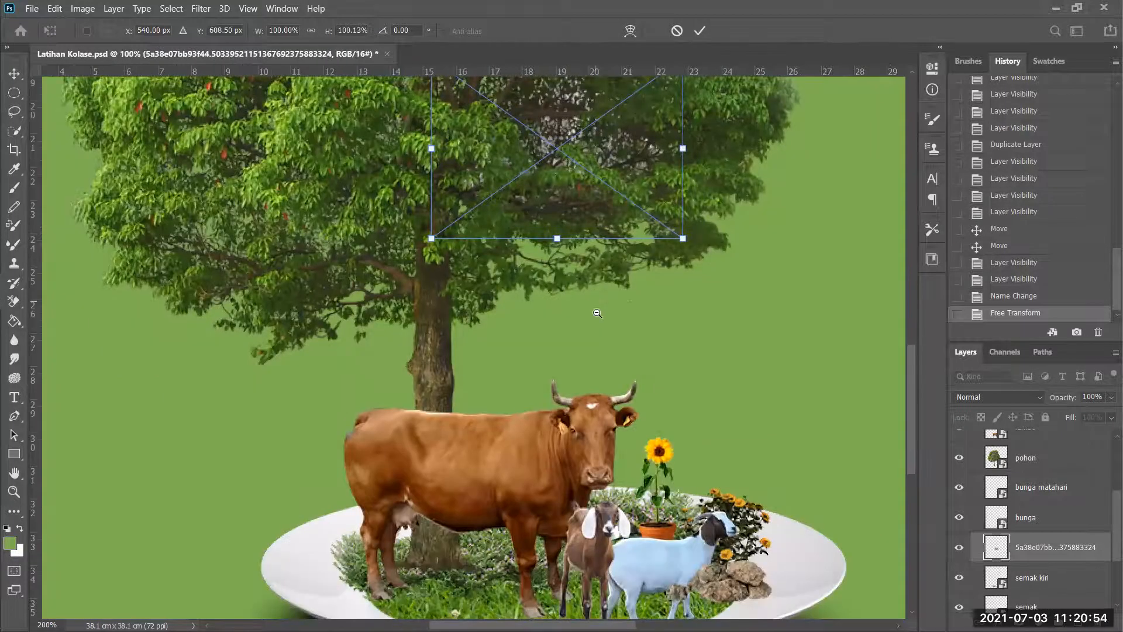
{"action": "scroll", "coordinate": [595, 299], "scroll_direction": "down", "scroll_amount": 1}
{"action": "left_click_drag", "start_coordinate": [596, 299], "coordinate": [591, 297]}
{"action": "left_click_drag", "start_coordinate": [588, 228], "coordinate": [498, 440]}
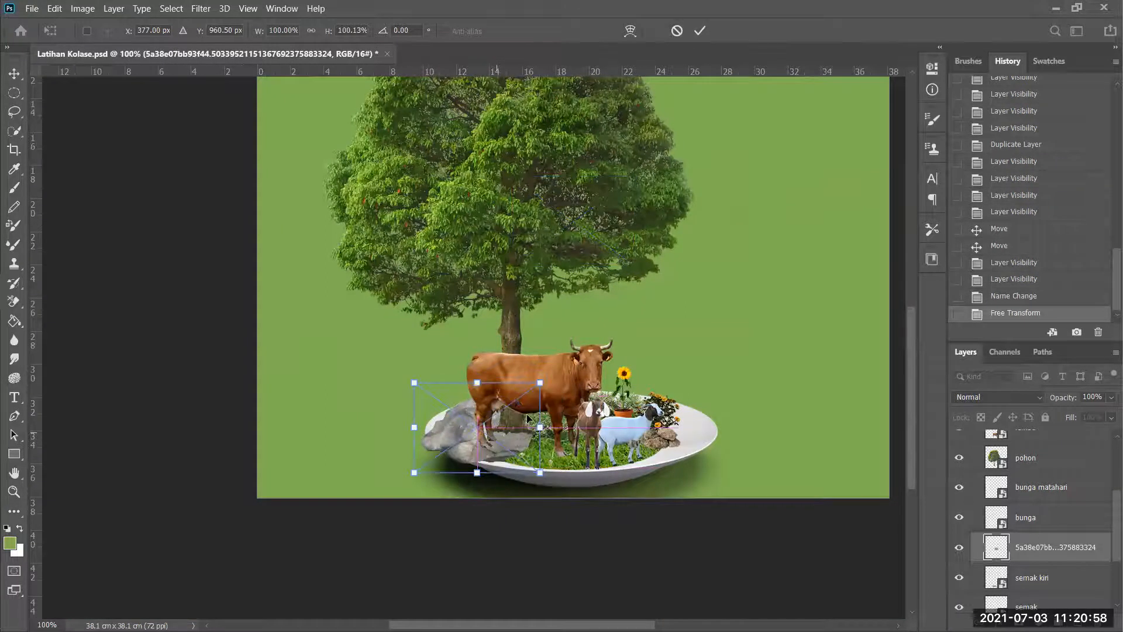
- Scale the grey stone down to about 45% and position it behind the cow's hind hooves on the plate
{"action": "left_click_drag", "start_coordinate": [542, 382], "coordinate": [488, 421]}
{"action": "left_click", "coordinate": [512, 449]}
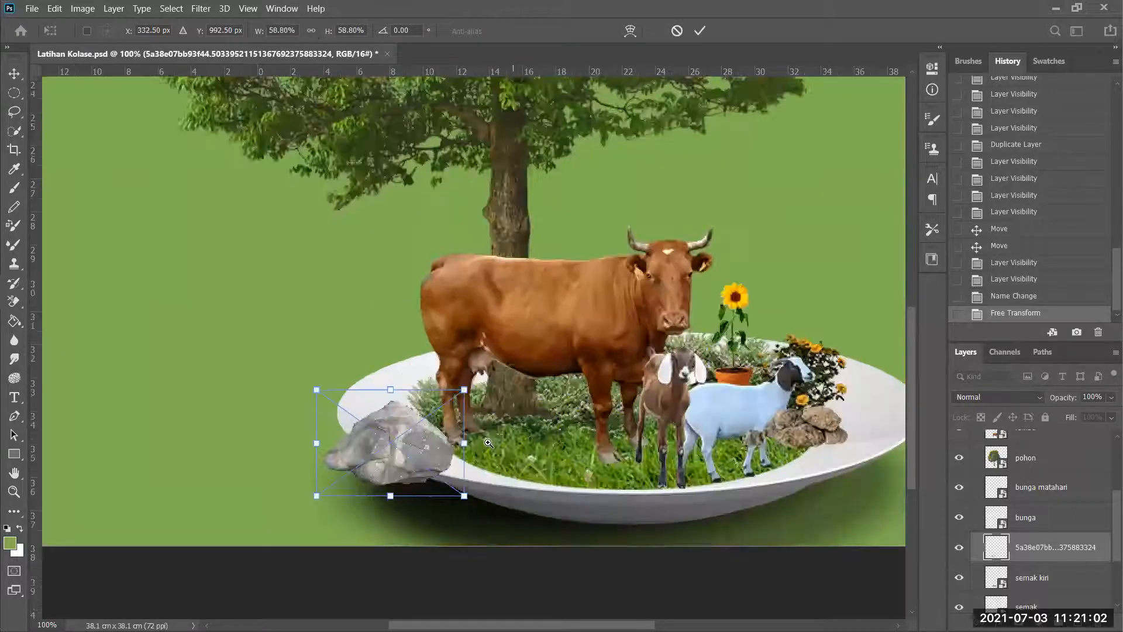
{"action": "left_click_drag", "start_coordinate": [316, 496], "coordinate": [352, 470]}
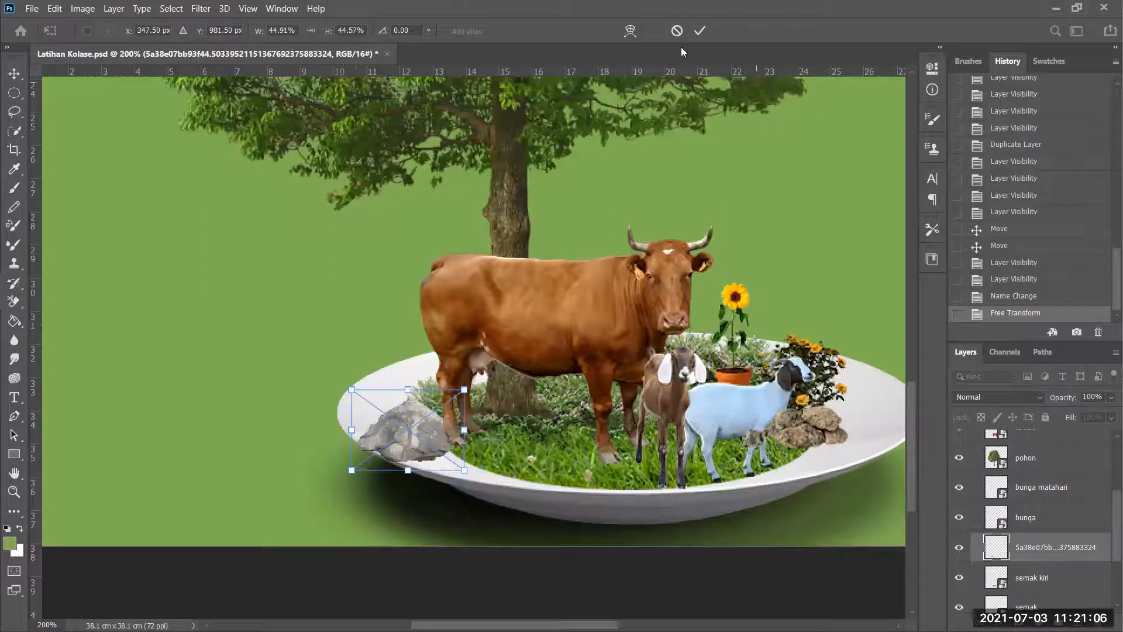
{"action": "left_click", "coordinate": [697, 31]}
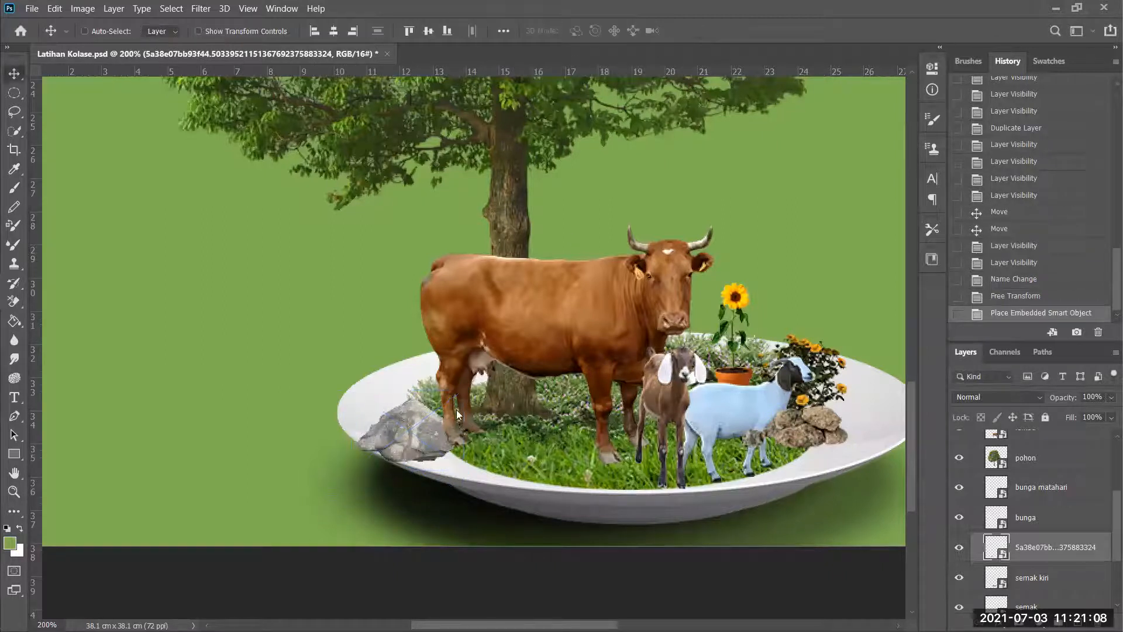
{"action": "left_click_drag", "start_coordinate": [431, 434], "coordinate": [456, 438]}
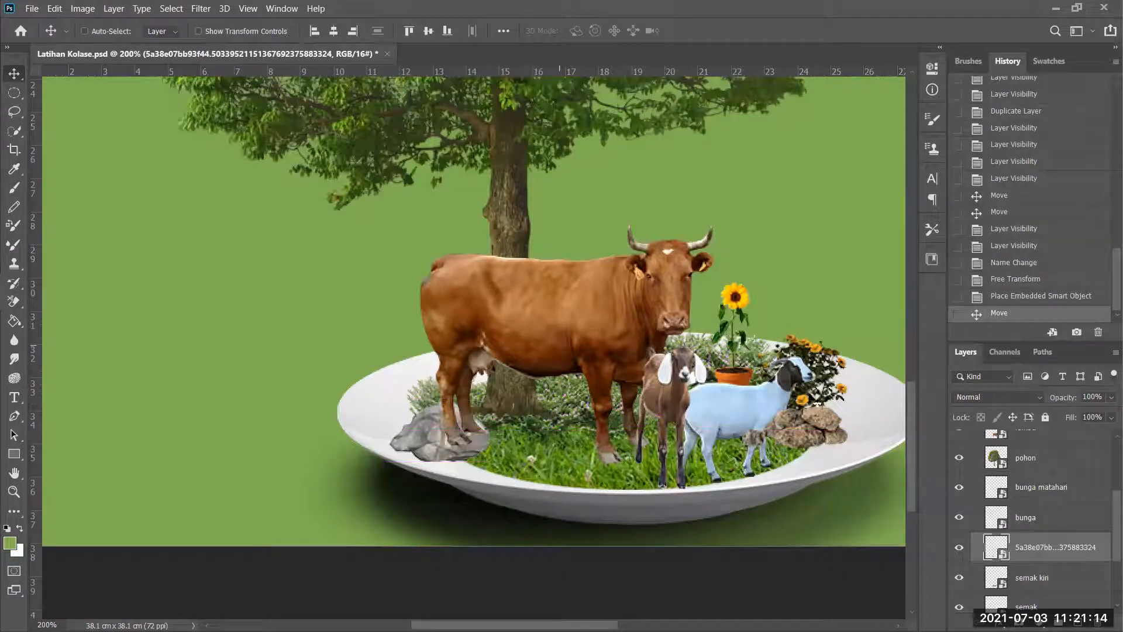
- Rename the grey stone's layer batu putih and move it above the lembu layer
{"action": "double_click", "coordinate": [1026, 548]}
{"action": "type", "text": "batu pul"}
{"action": "type", "text": "ih"}
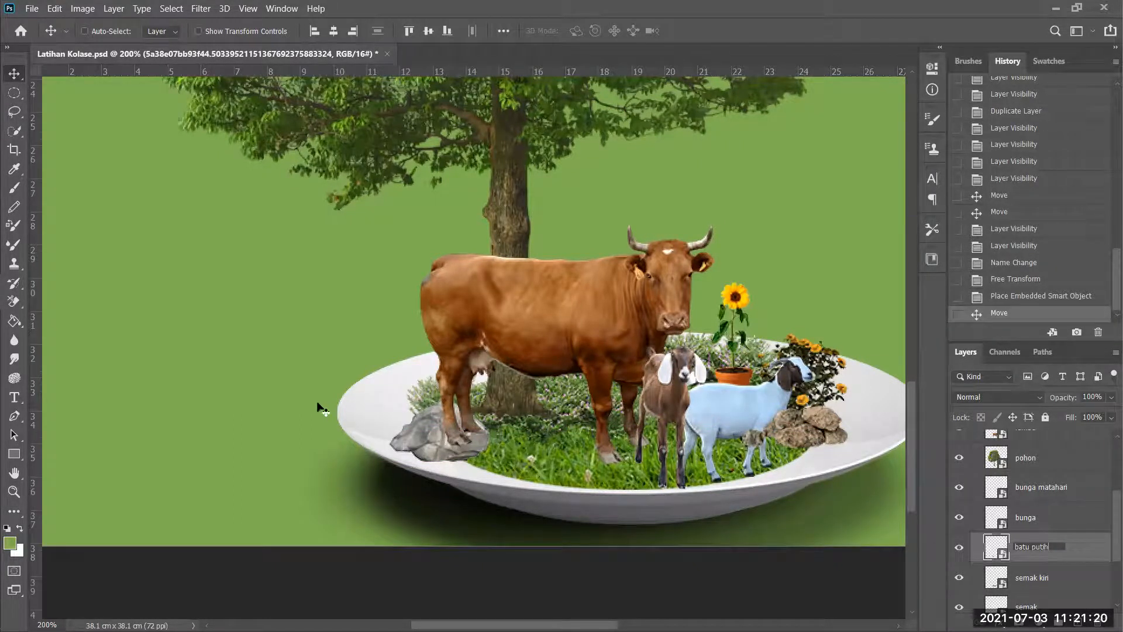
{"action": "key", "text": "Return"}
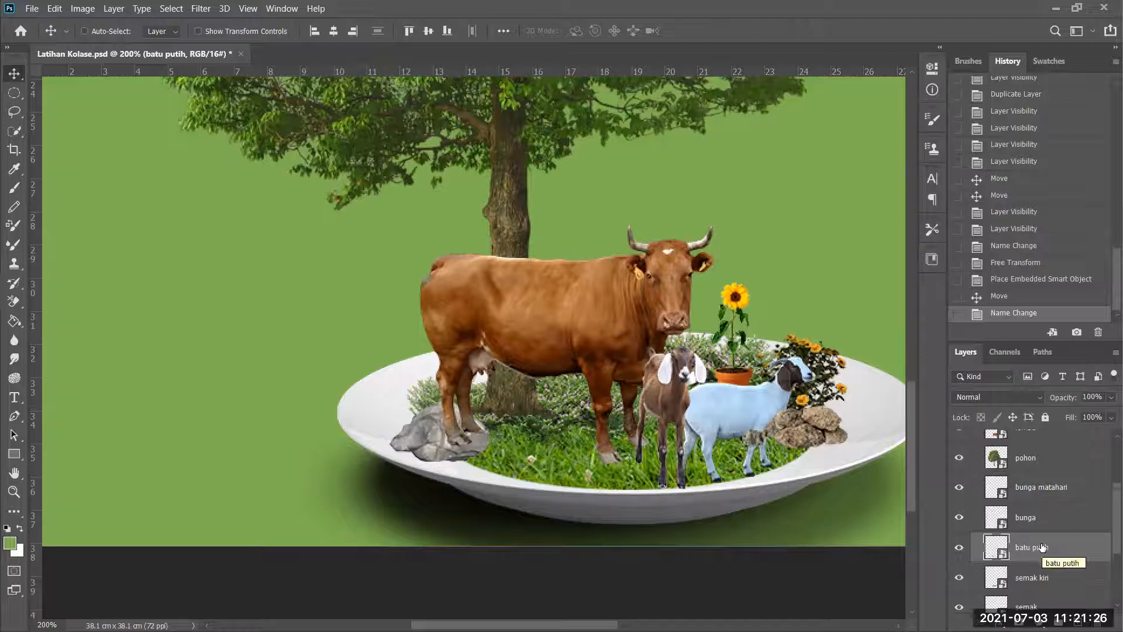
{"action": "scroll", "coordinate": [1042, 547], "scroll_direction": "up", "scroll_amount": 1}
{"action": "left_click_drag", "start_coordinate": [1042, 566], "coordinate": [1047, 443]}
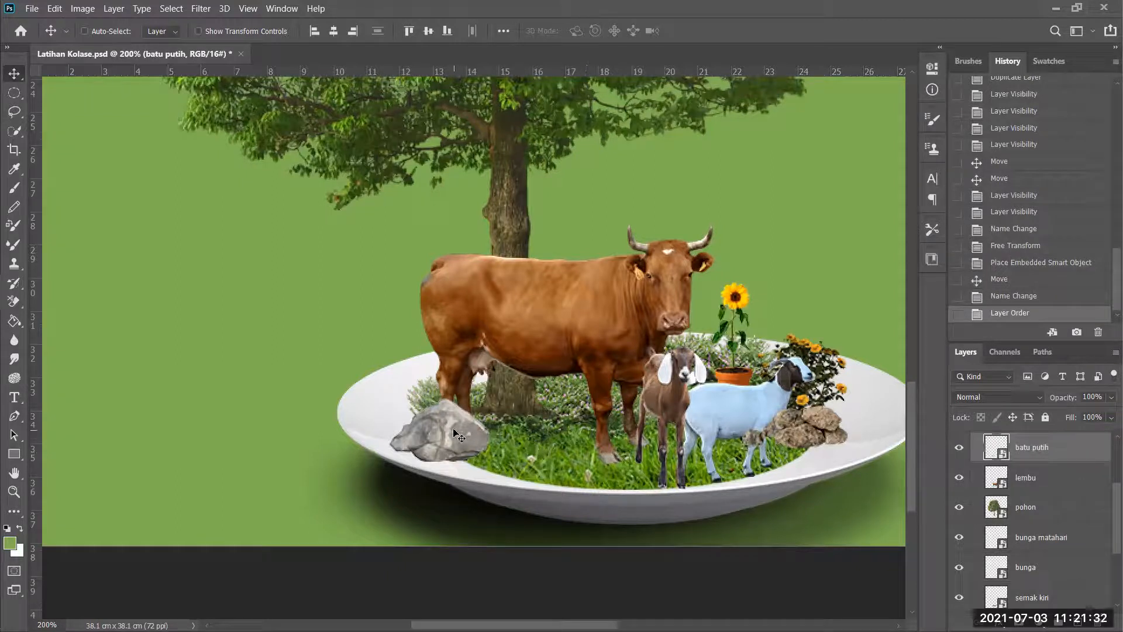
- Scale the batu putih stone down to about 40% and shift it inward to cover the cow's hind hooves
{"action": "scroll", "coordinate": [509, 459], "scroll_direction": "right", "scroll_amount": 2}
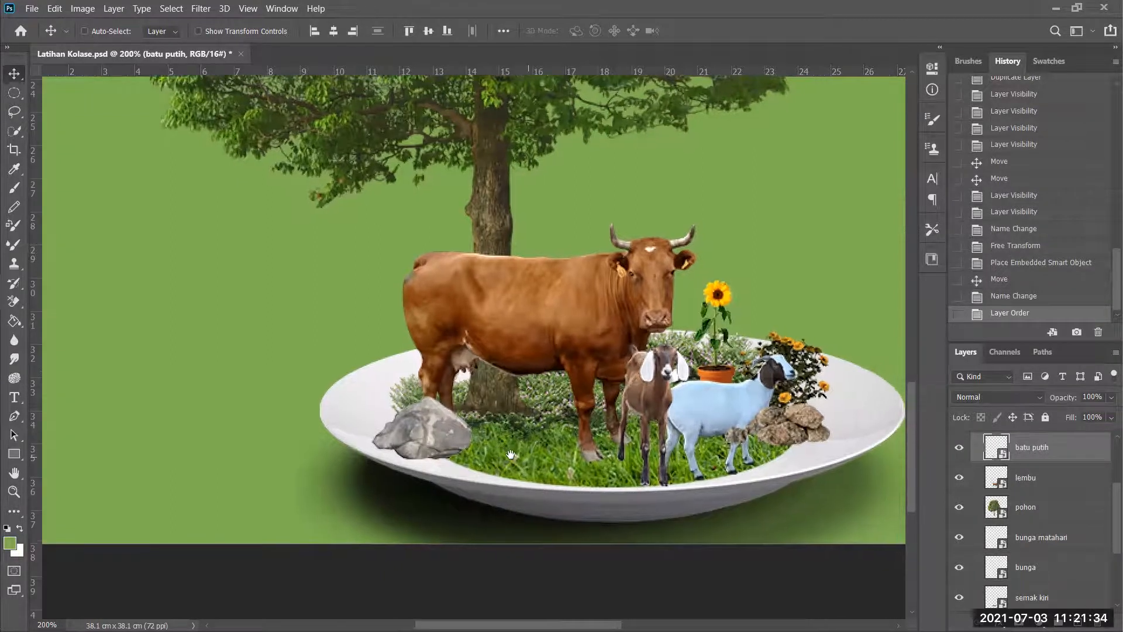
{"action": "scroll", "coordinate": [514, 456], "scroll_direction": "right", "scroll_amount": 2}
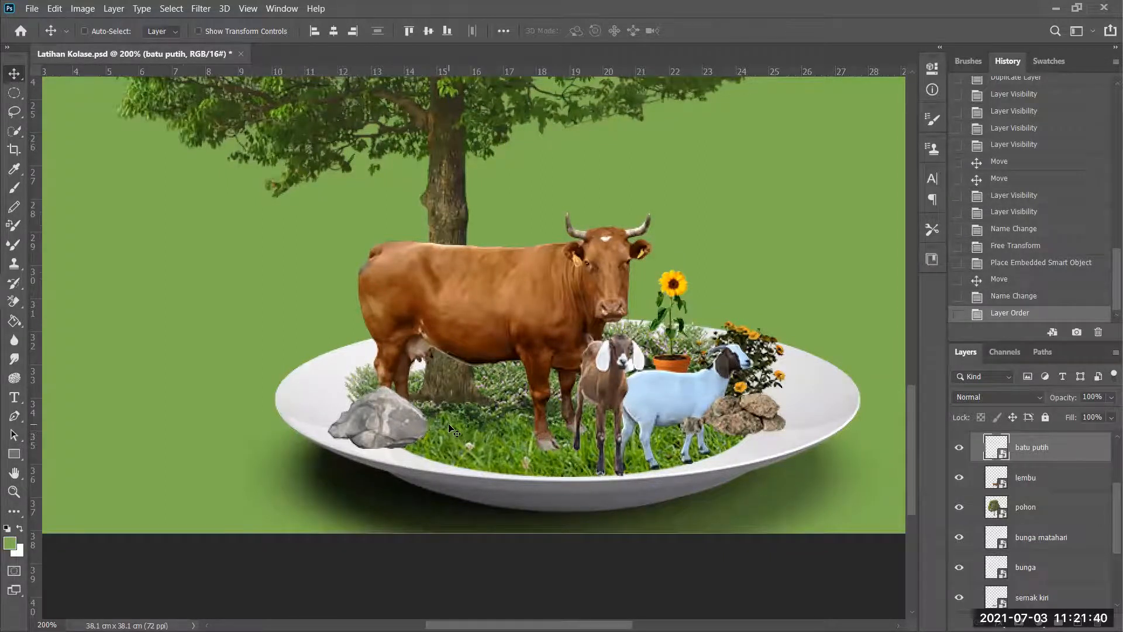
{"action": "key", "text": "ctrl+t"}
{"action": "left_click_drag", "start_coordinate": [322, 376], "coordinate": [335, 382]}
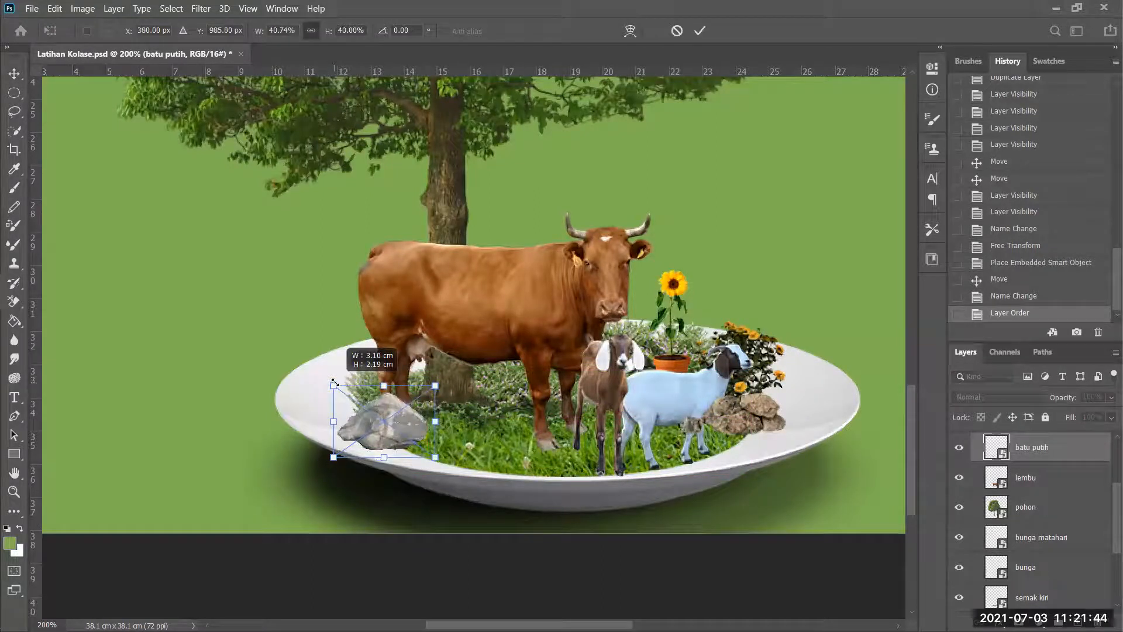
{"action": "left_click_drag", "start_coordinate": [399, 424], "coordinate": [434, 433]}
{"action": "left_click", "coordinate": [701, 31]}
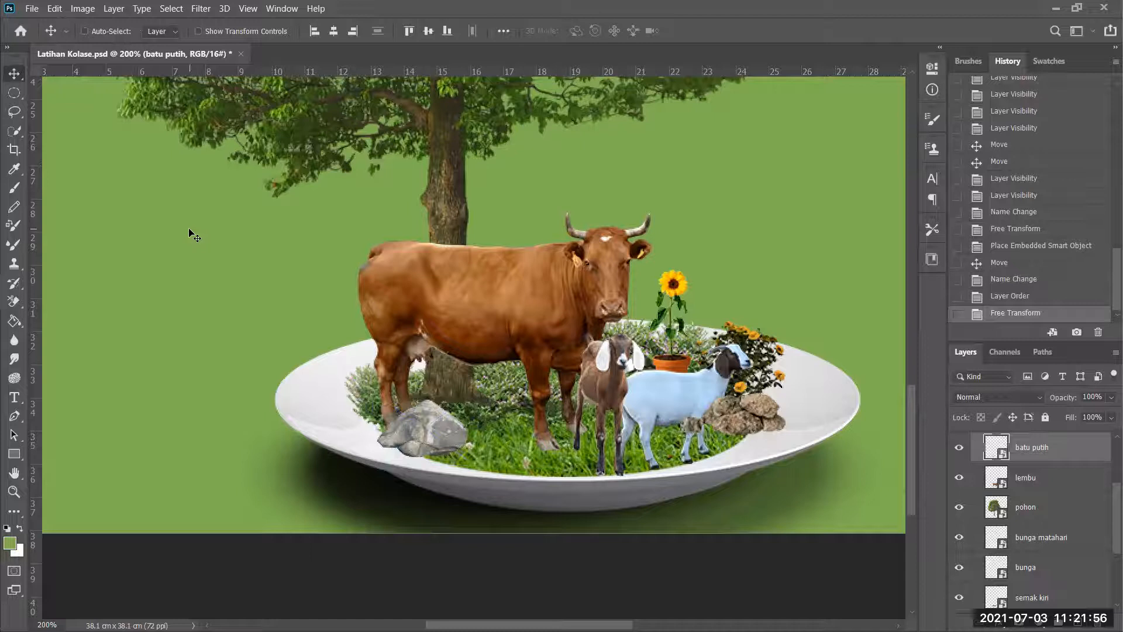
- Check the whole composition and save the collage document
{"action": "scroll", "coordinate": [530, 366], "scroll_direction": "down", "scroll_amount": 3}
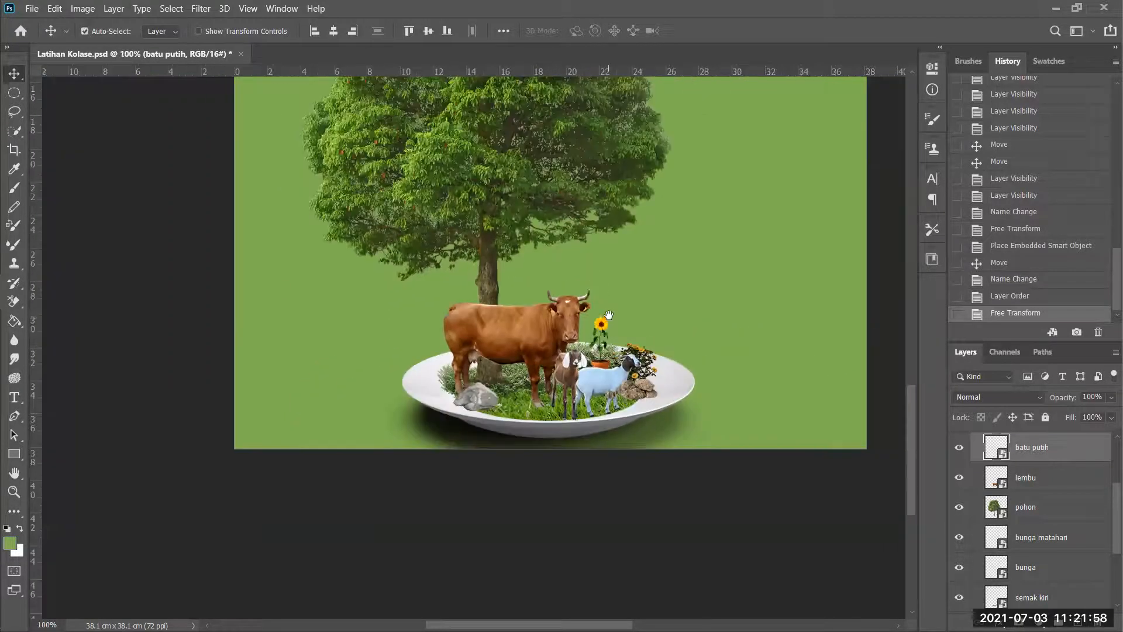
{"action": "scroll", "coordinate": [603, 310], "scroll_direction": "down", "scroll_amount": 1}
{"action": "left_click_drag", "start_coordinate": [451, 263], "coordinate": [459, 296]}
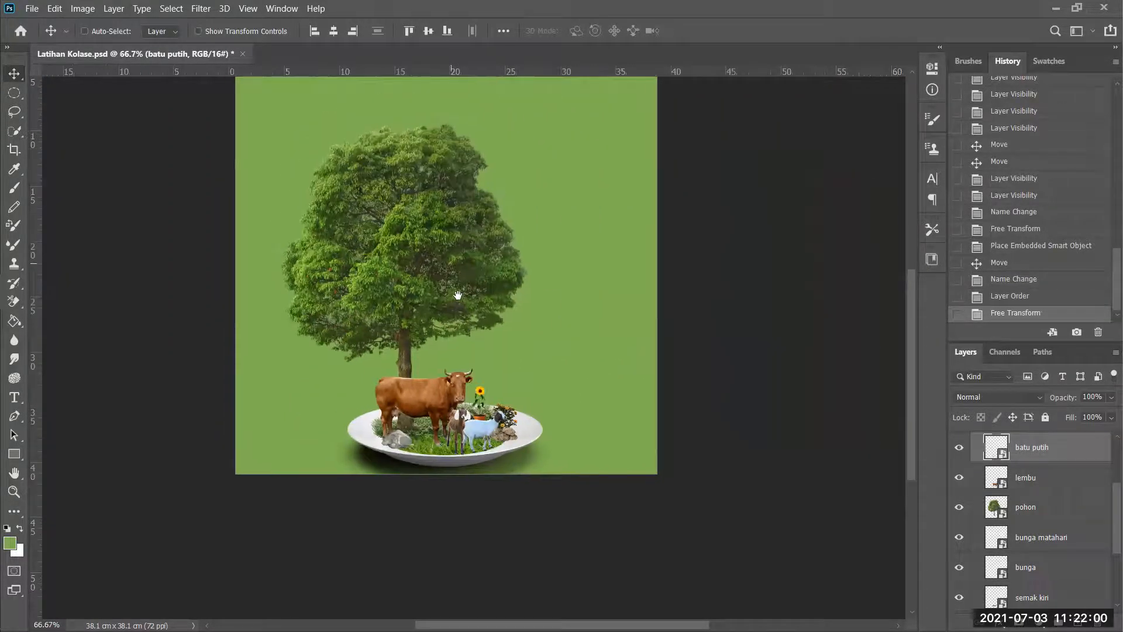
{"action": "key", "text": "ctrl"}
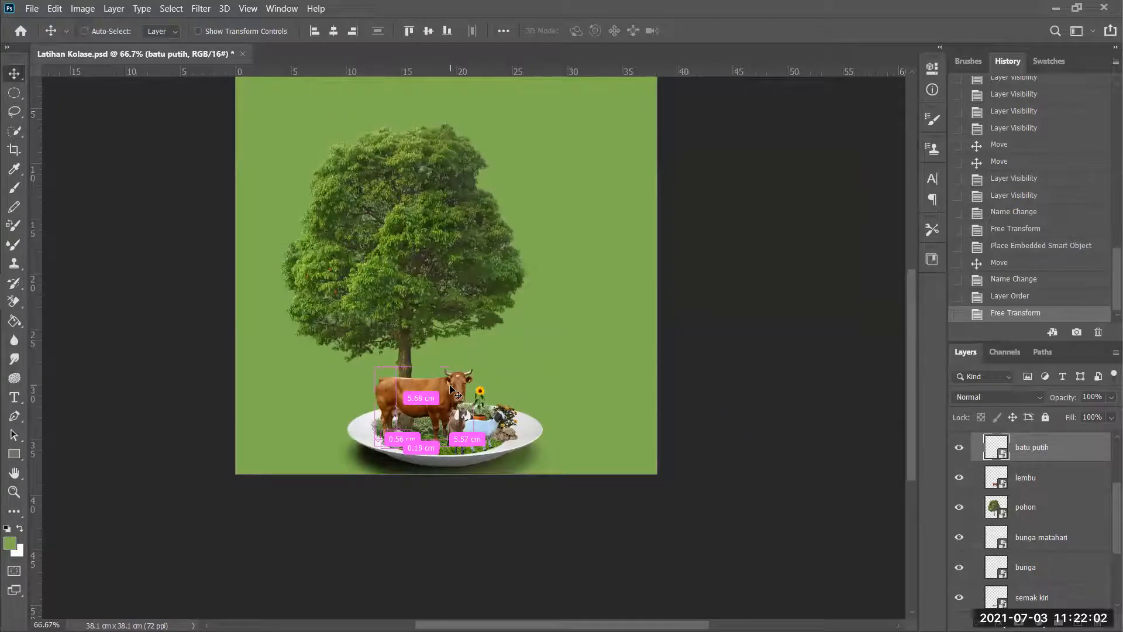
{"action": "key", "text": "ctrl+s"}
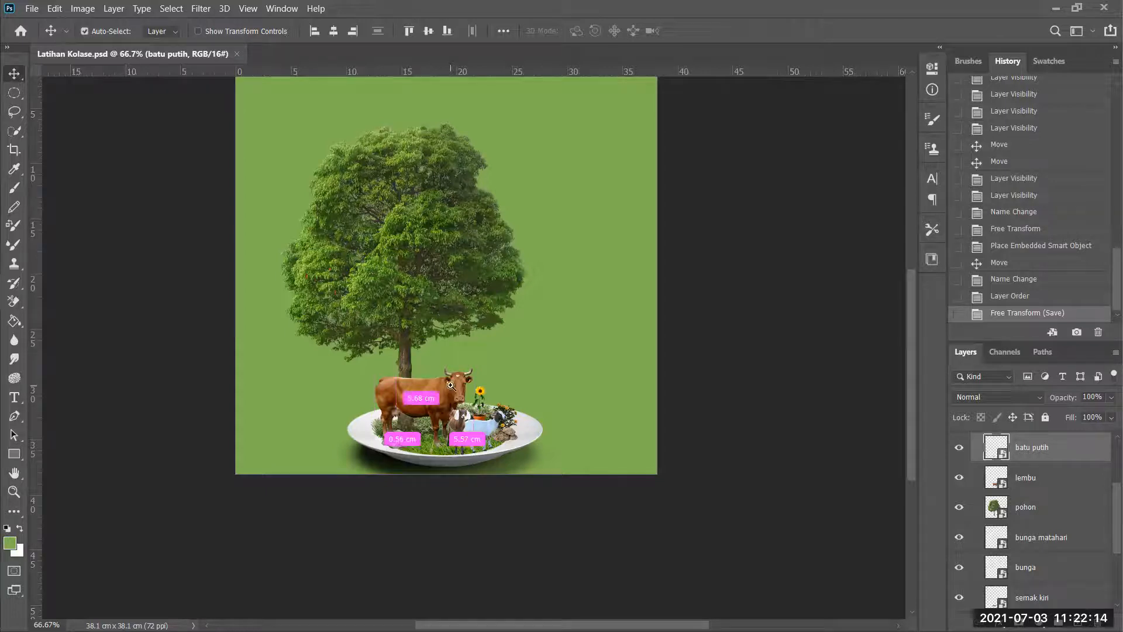
- Create a new empty layer directly below batu putih and name it bayangan
{"action": "left_click", "coordinate": [450, 385], "text": "ctrl"}
{"action": "left_click", "coordinate": [451, 389], "text": "ctrl"}
{"action": "left_click_drag", "start_coordinate": [451, 419], "coordinate": [461, 316]}
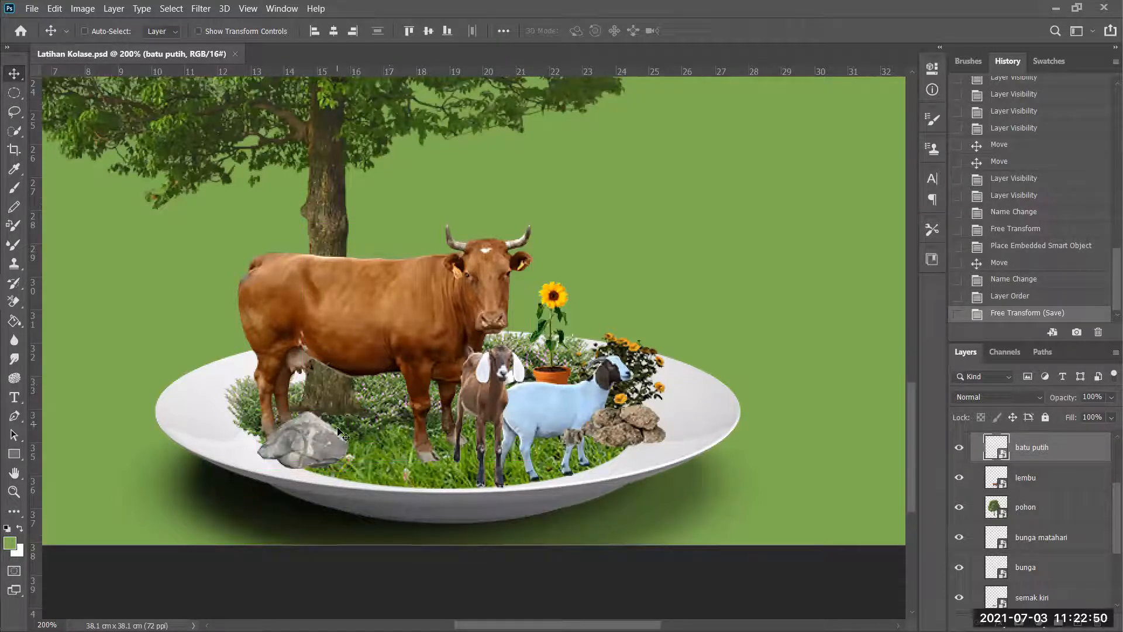
{"action": "left_click", "coordinate": [331, 458], "text": "ctrl"}
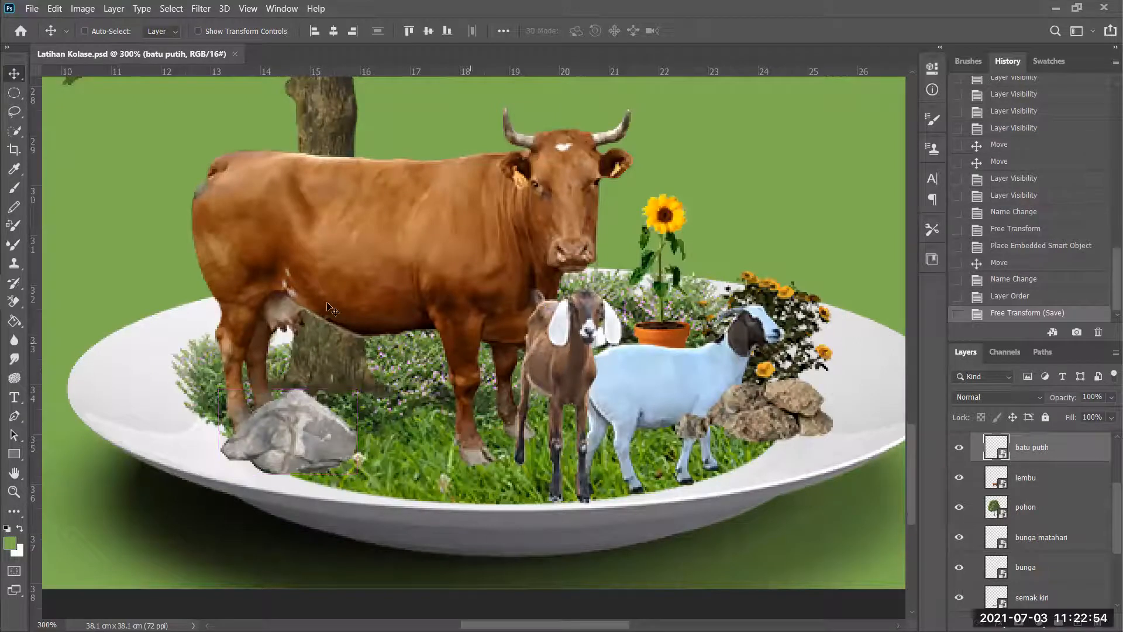
{"action": "left_click", "coordinate": [16, 96]}
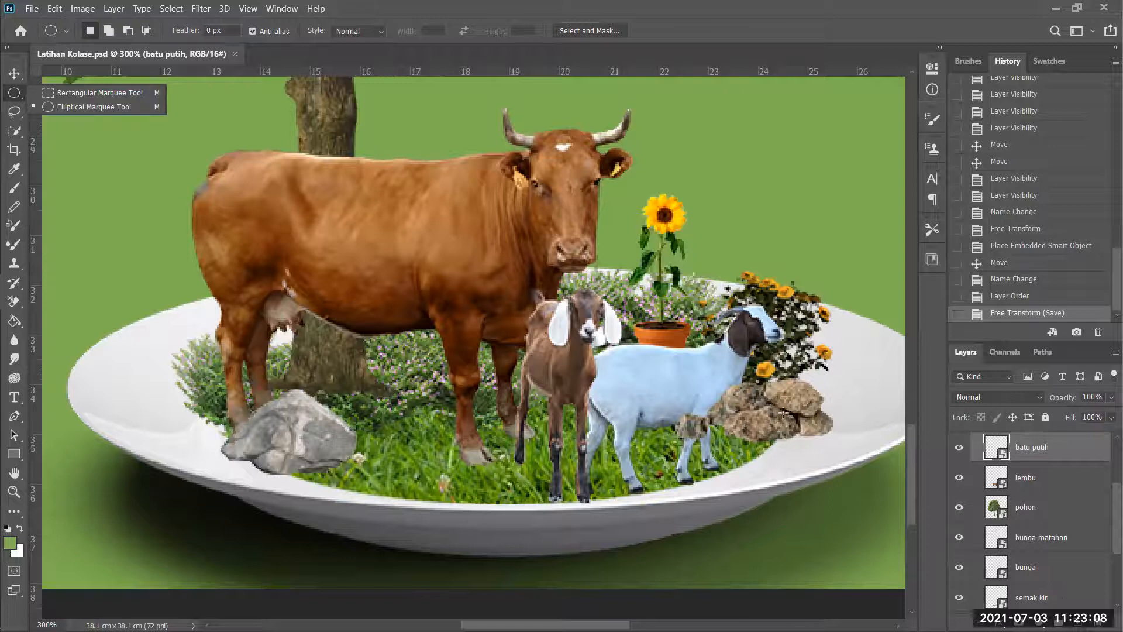
{"action": "left_click", "coordinate": [161, 210]}
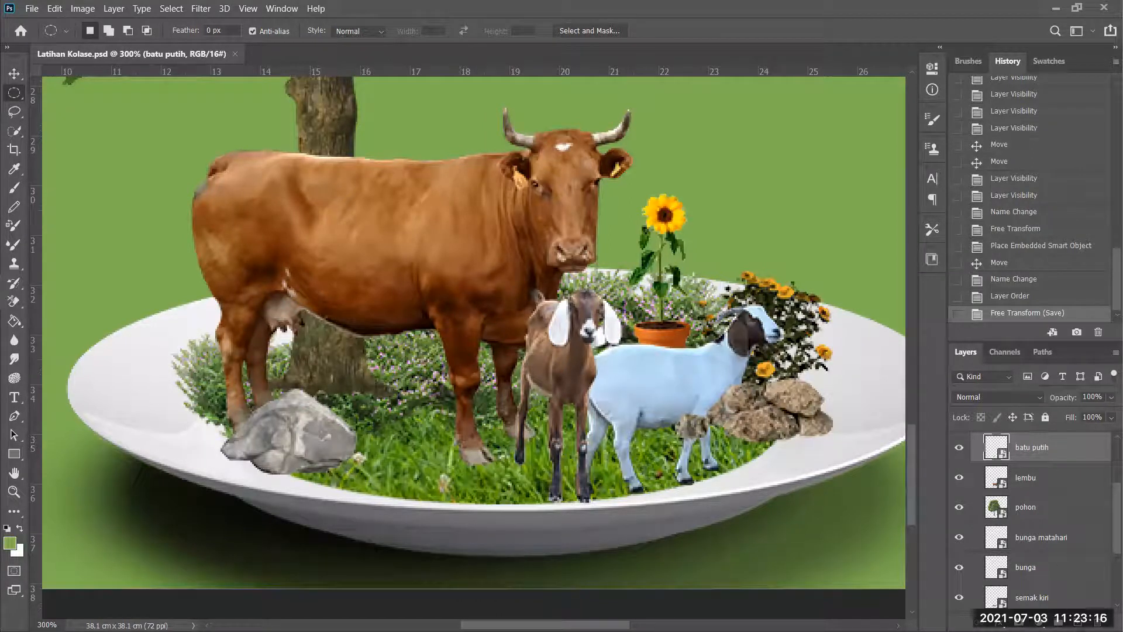
{"action": "left_click", "coordinate": [1078, 623]}
{"action": "left_click_drag", "start_coordinate": [1045, 450], "coordinate": [1047, 491]}
{"action": "double_click", "coordinate": [1030, 477]}
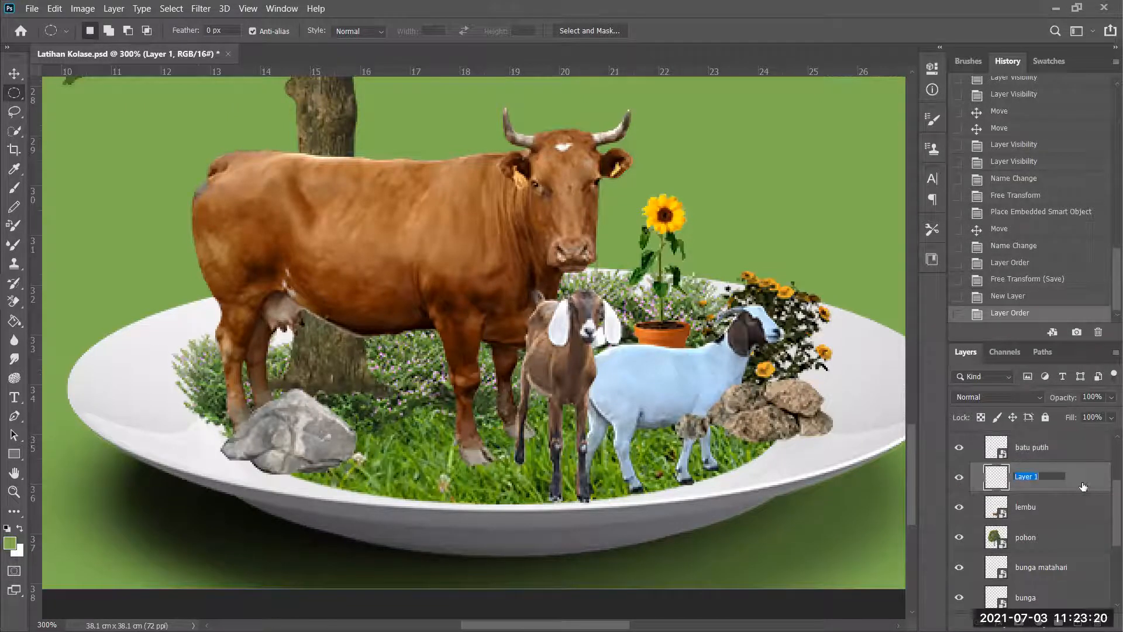
{"action": "type", "text": "bayangan"}
{"action": "left_click", "coordinate": [466, 427]}
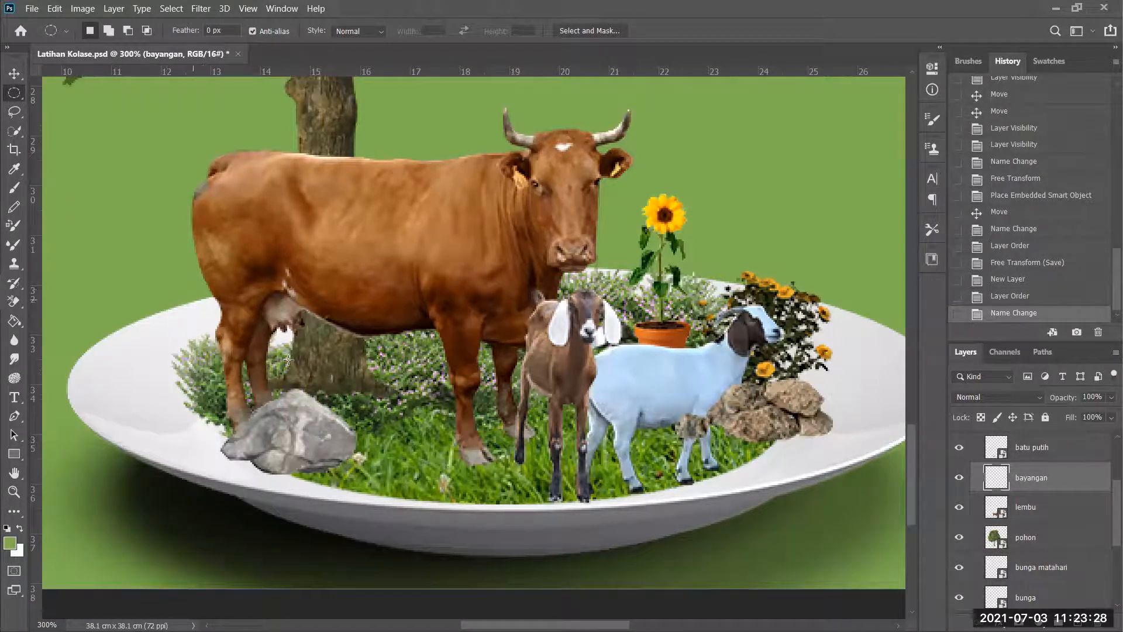
- Draw a wide elliptical selection from the cow's udder to the sunflower pot and feather it by 10 pixels
{"action": "left_click_drag", "start_coordinate": [251, 254], "coordinate": [688, 380]}
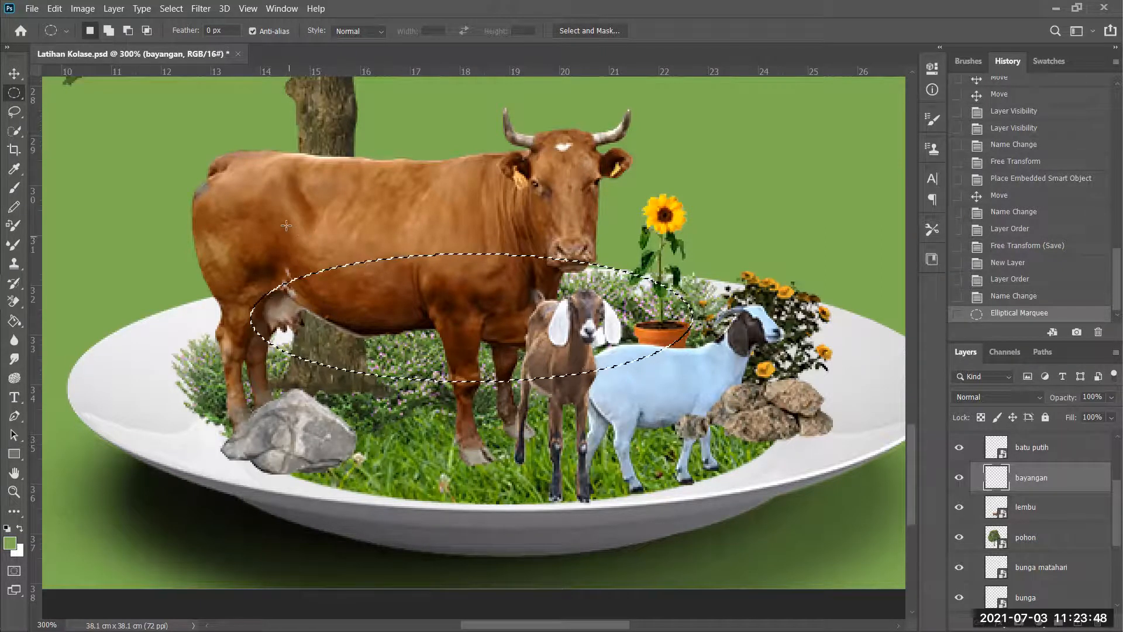
{"action": "left_click", "coordinate": [172, 8]}
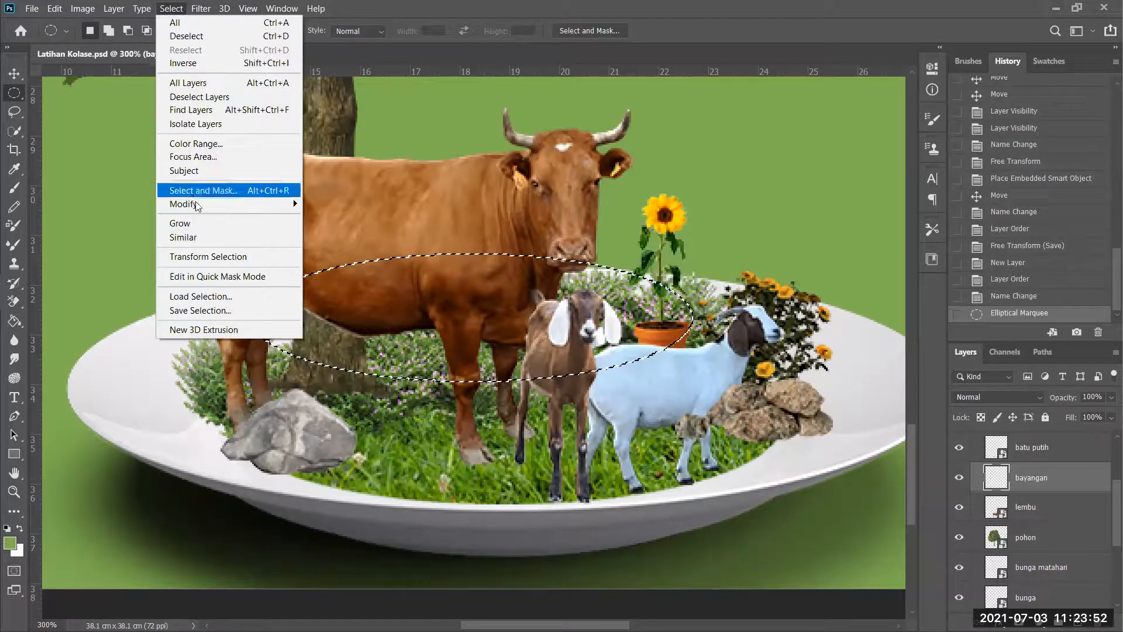
{"action": "mouse_move", "coordinate": [198, 211]}
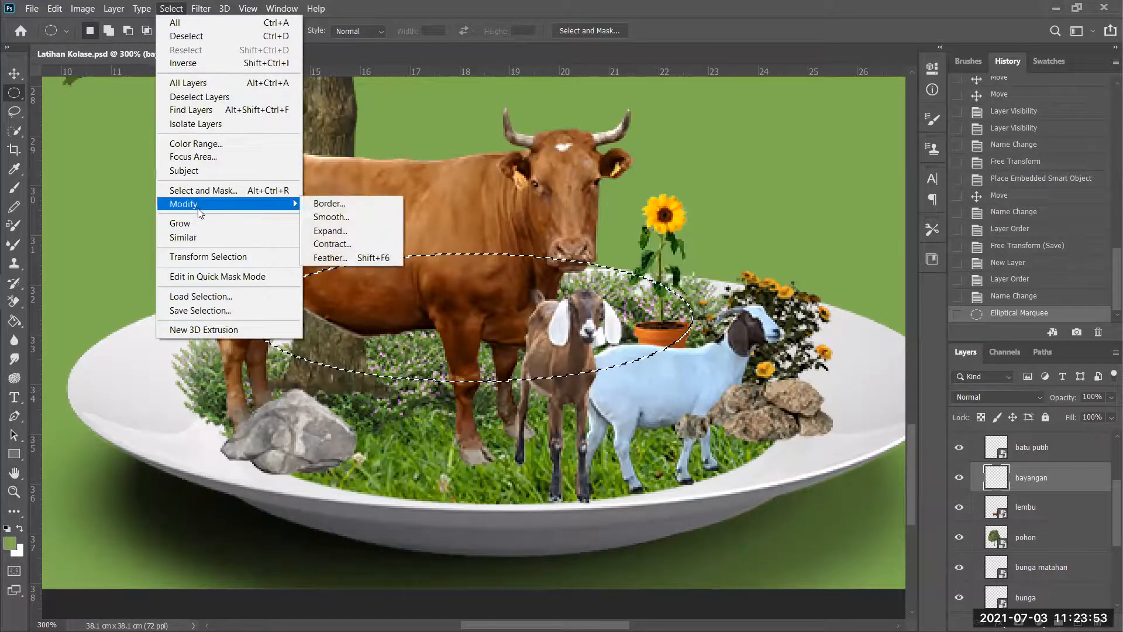
{"action": "left_click", "coordinate": [378, 259]}
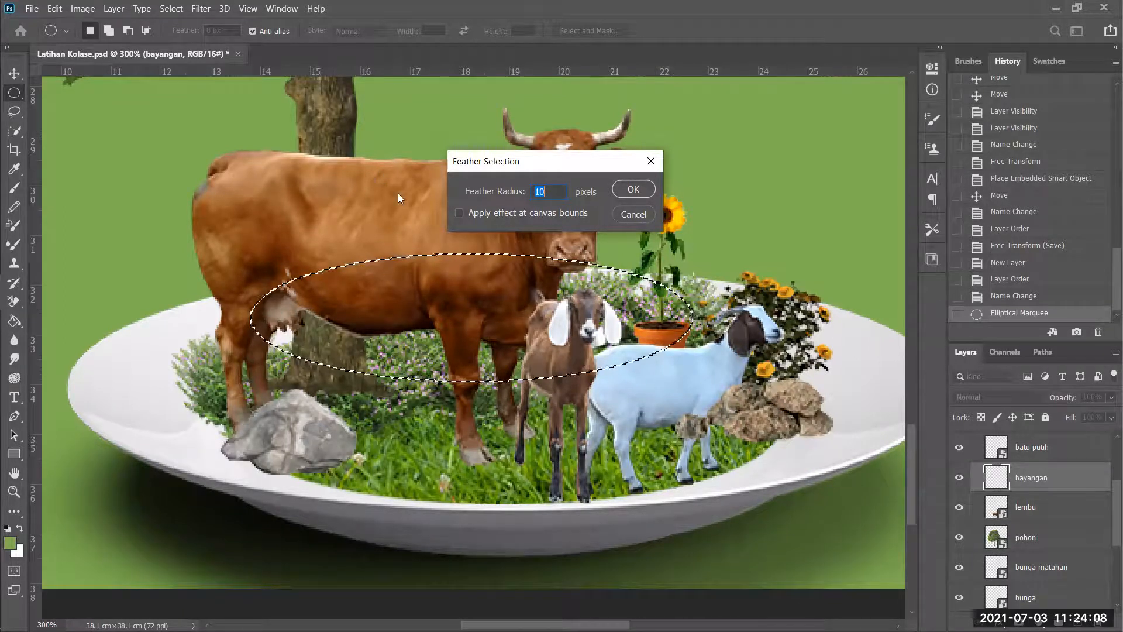
{"action": "left_click", "coordinate": [633, 190]}
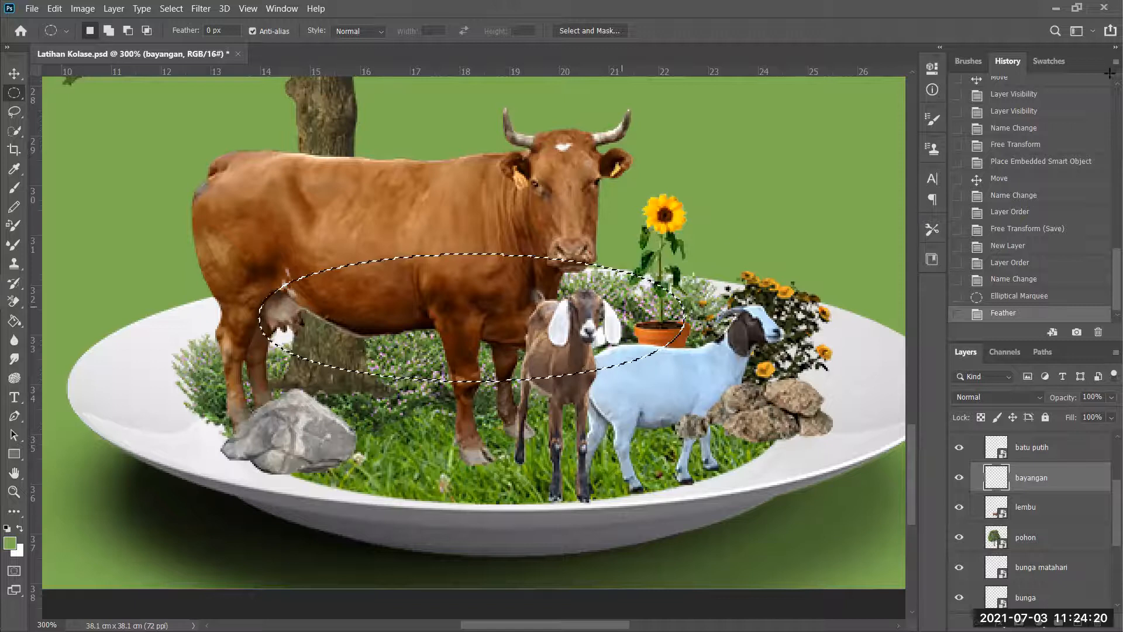
- Fill the feathered ellipse with black on the bayangan layer and deselect it
{"action": "left_click", "coordinate": [1052, 60]}
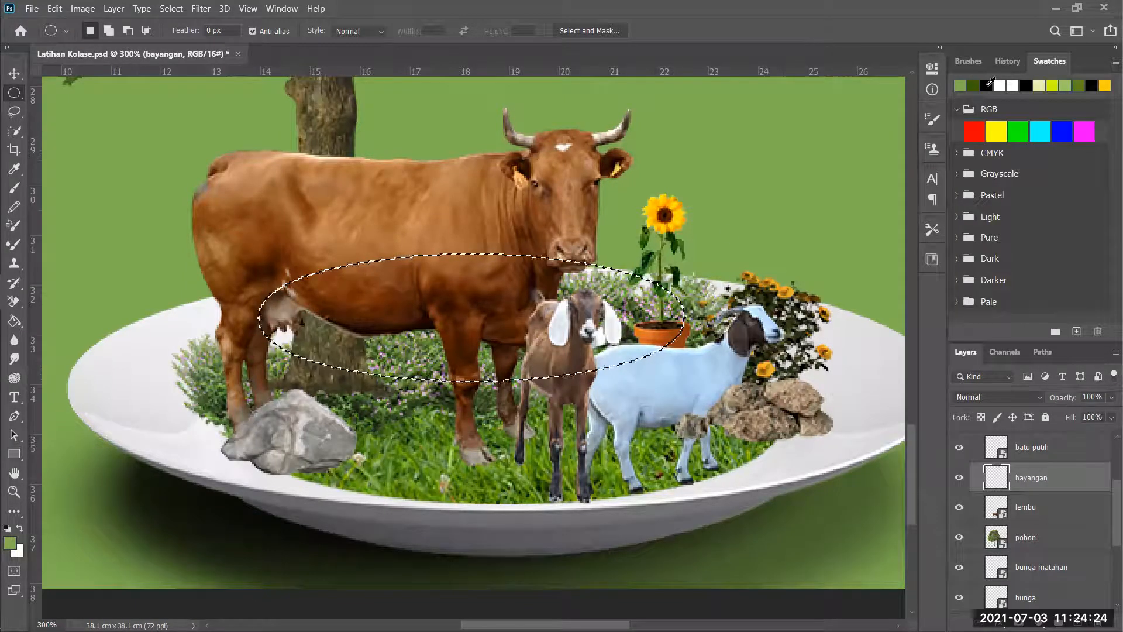
{"action": "left_click", "coordinate": [987, 86]}
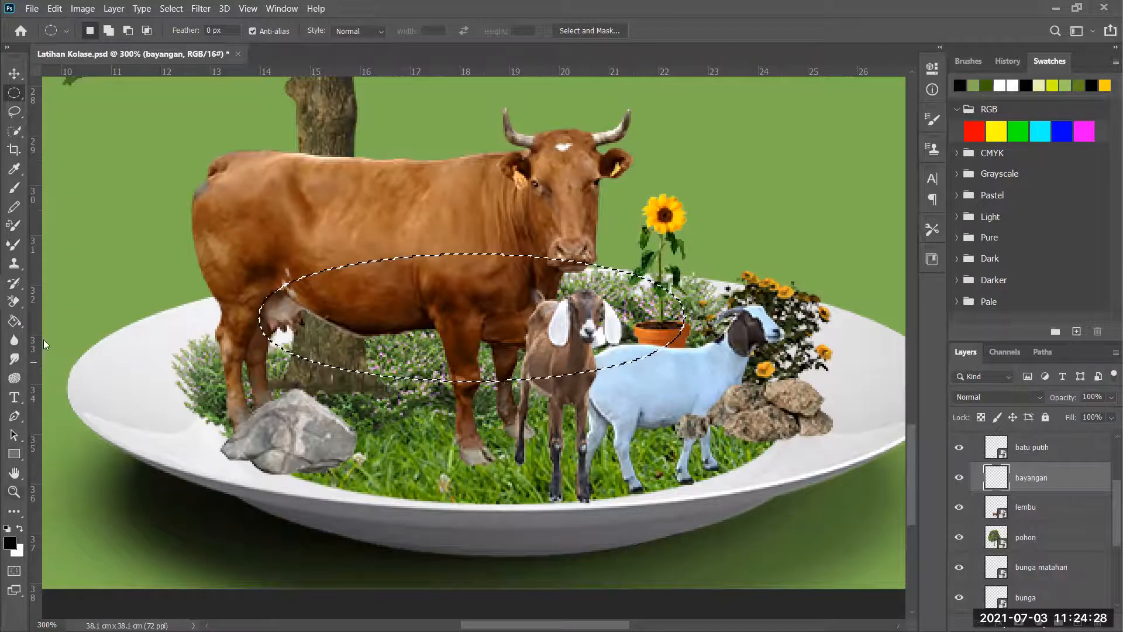
{"action": "left_click", "coordinate": [13, 324]}
{"action": "right_click", "coordinate": [14, 326]}
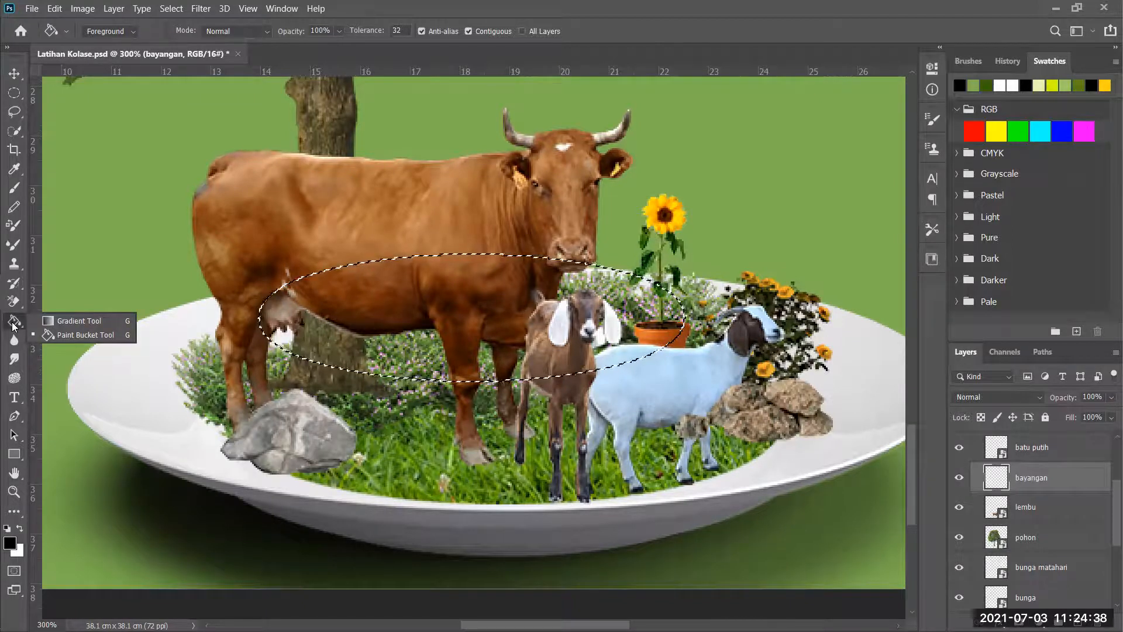
{"action": "key", "text": "v"}
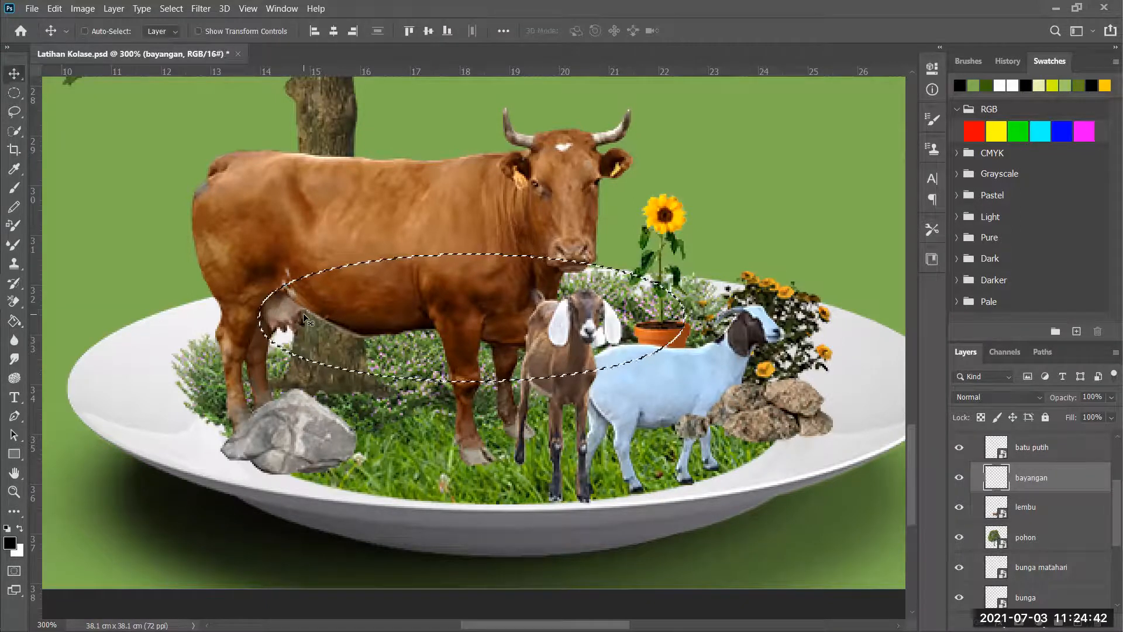
{"action": "key", "text": "alt+BackSpace"}
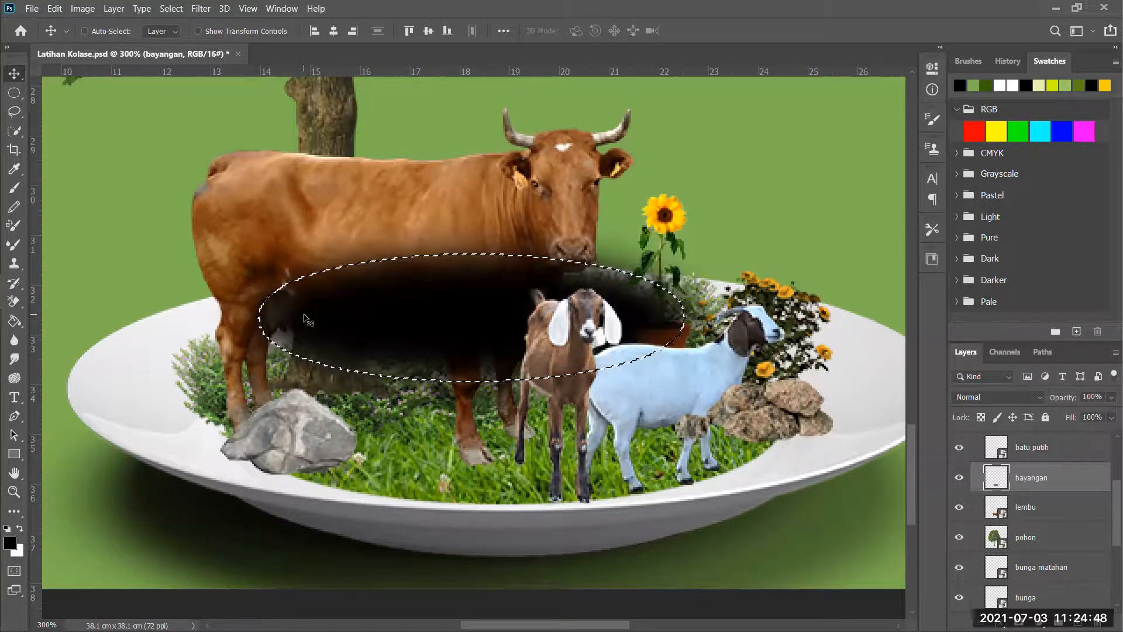
{"action": "left_click", "coordinate": [201, 9]}
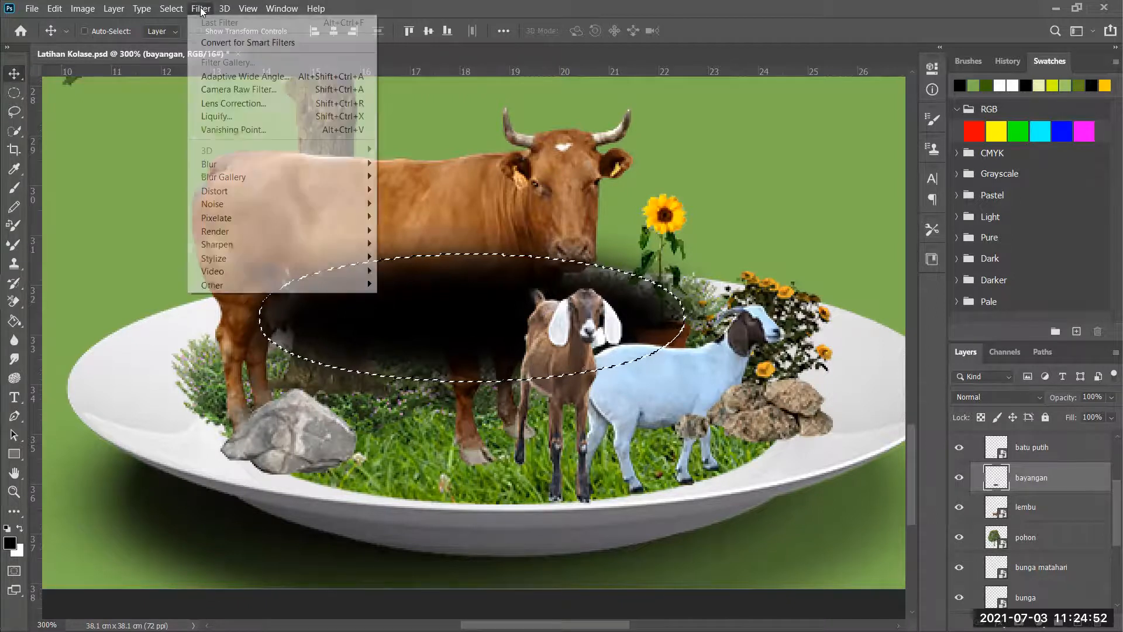
{"action": "mouse_move", "coordinate": [170, 9]}
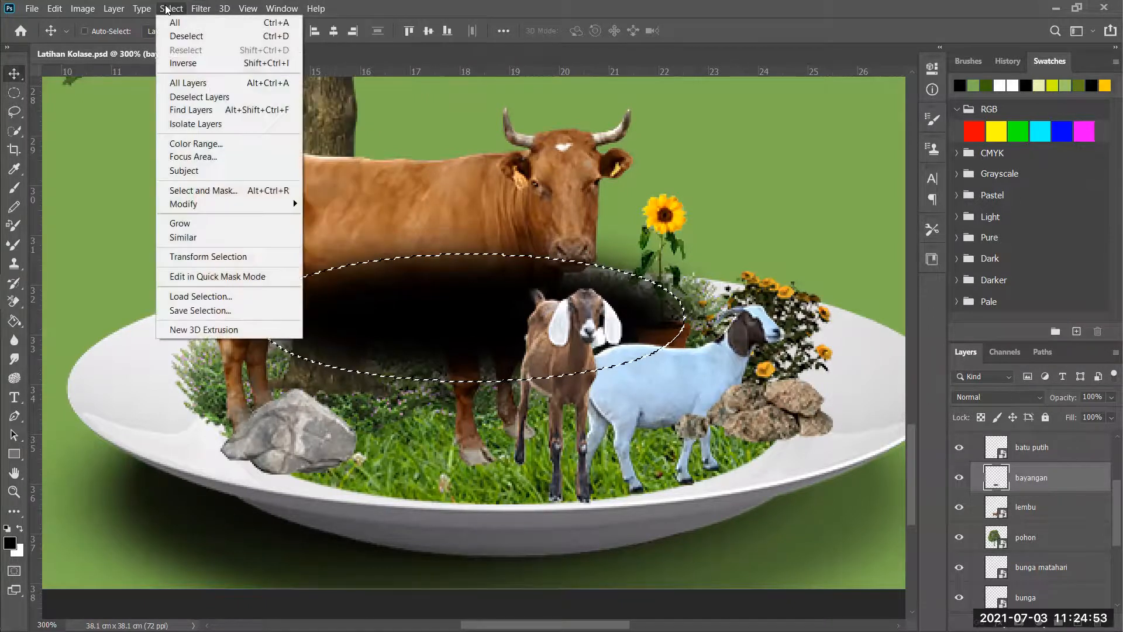
{"action": "left_click", "coordinate": [169, 37]}
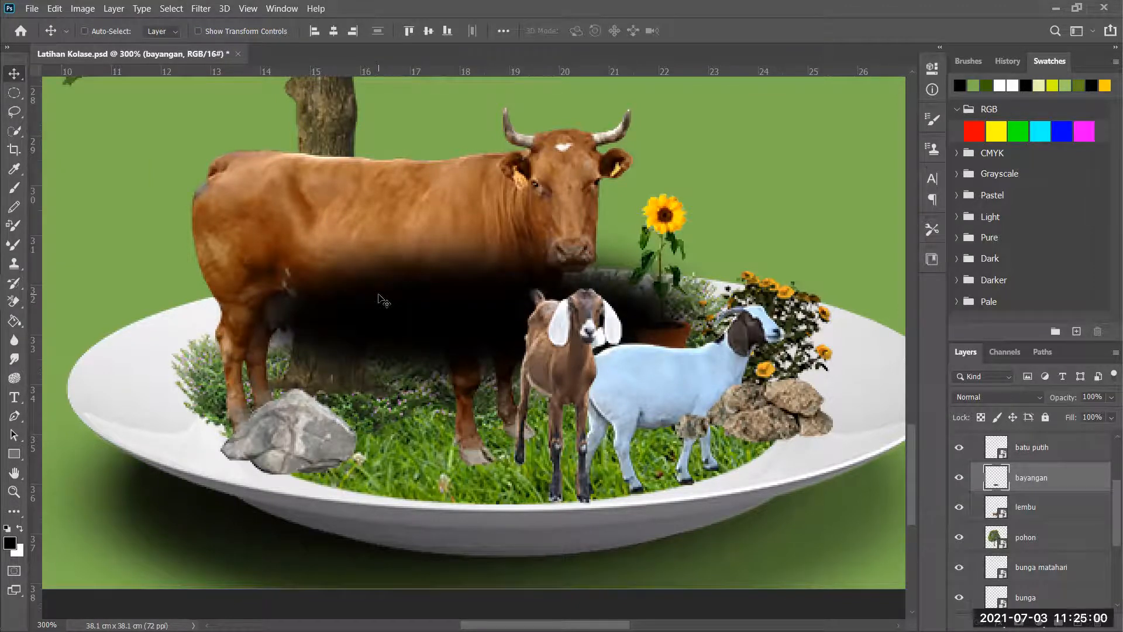
- Scale the black shadow to about 31% width and 16% height beneath the grey stone, setting its opacity to 65% and fill to 64%
{"action": "key", "text": "ctrl+t"}
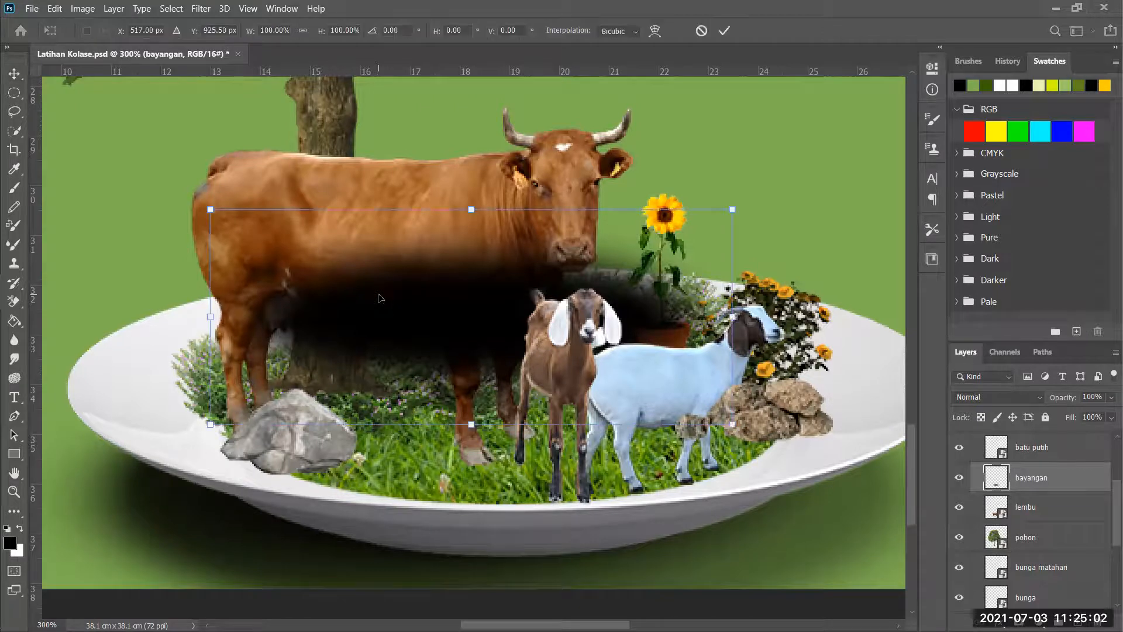
{"action": "left_click_drag", "start_coordinate": [733, 209], "coordinate": [414, 347]}
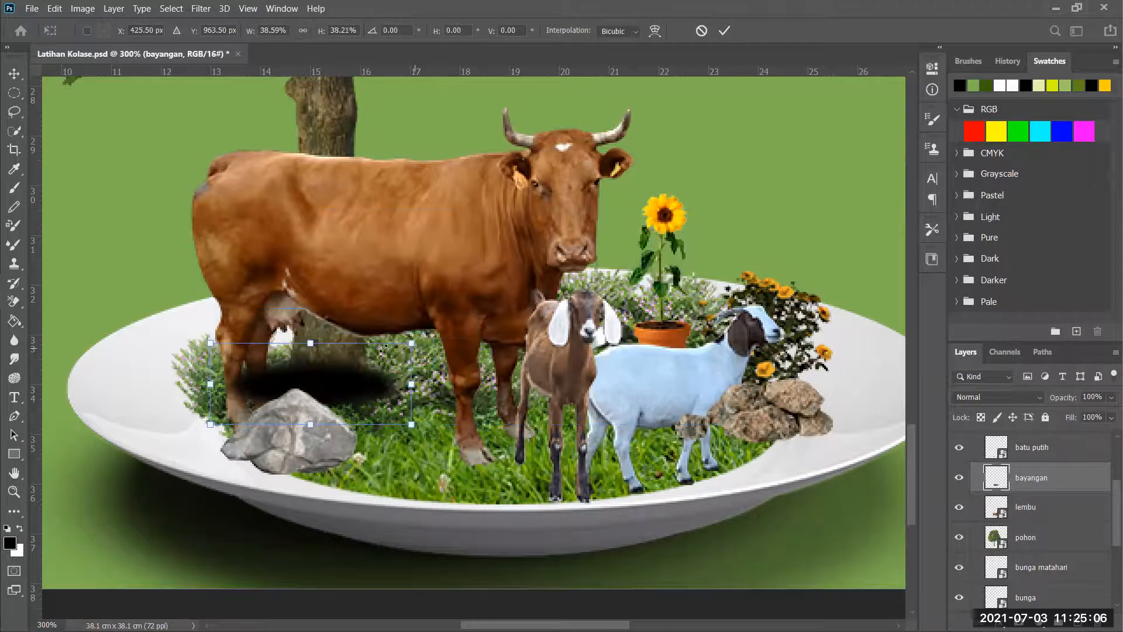
{"action": "left_click_drag", "start_coordinate": [314, 343], "coordinate": [360, 466]}
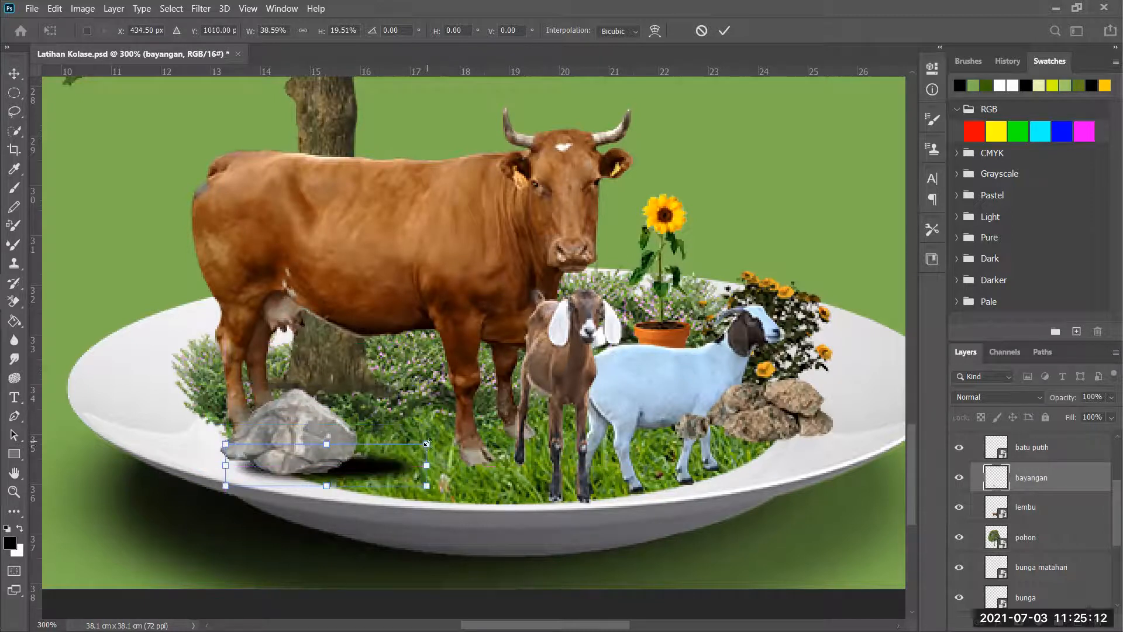
{"action": "left_click_drag", "start_coordinate": [425, 444], "coordinate": [406, 449]}
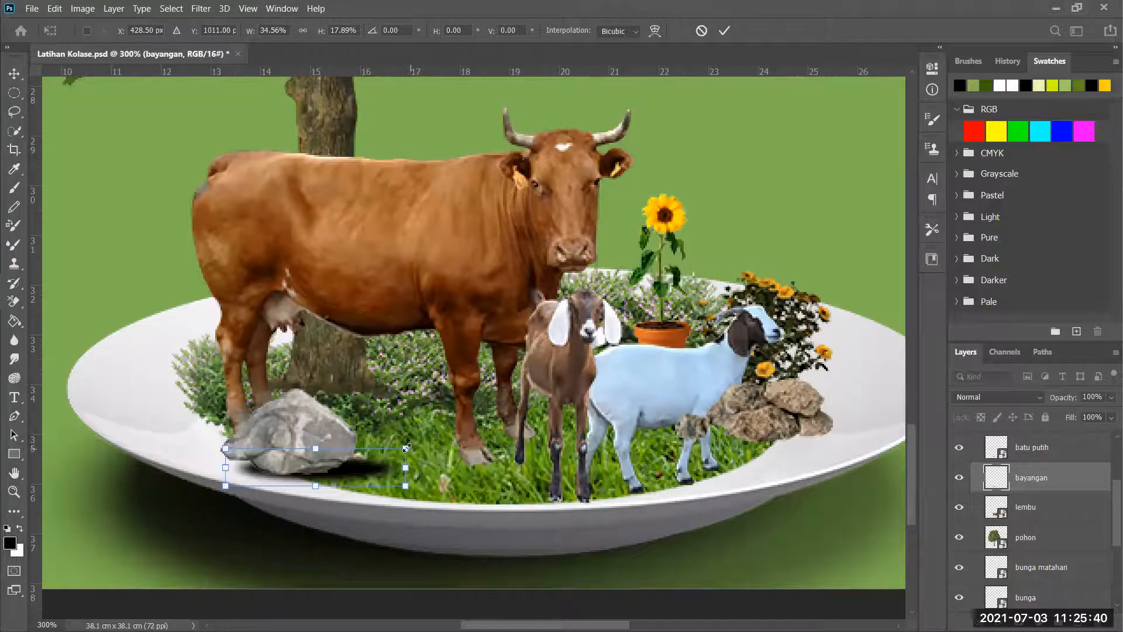
{"action": "left_click_drag", "start_coordinate": [406, 450], "coordinate": [386, 456]}
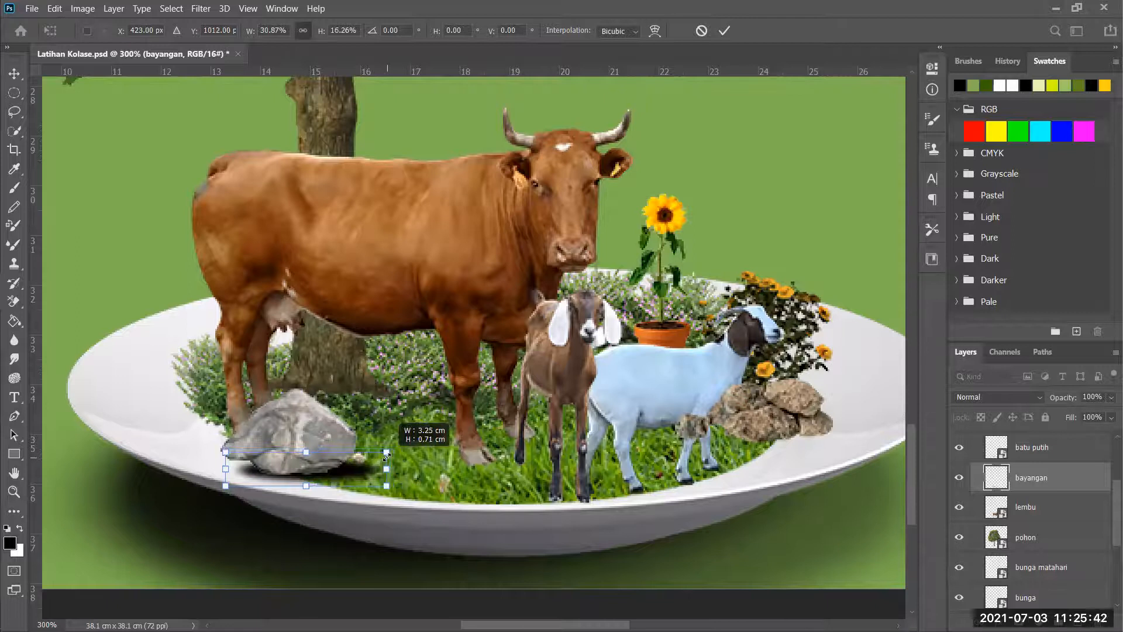
{"action": "left_click", "coordinate": [725, 30]}
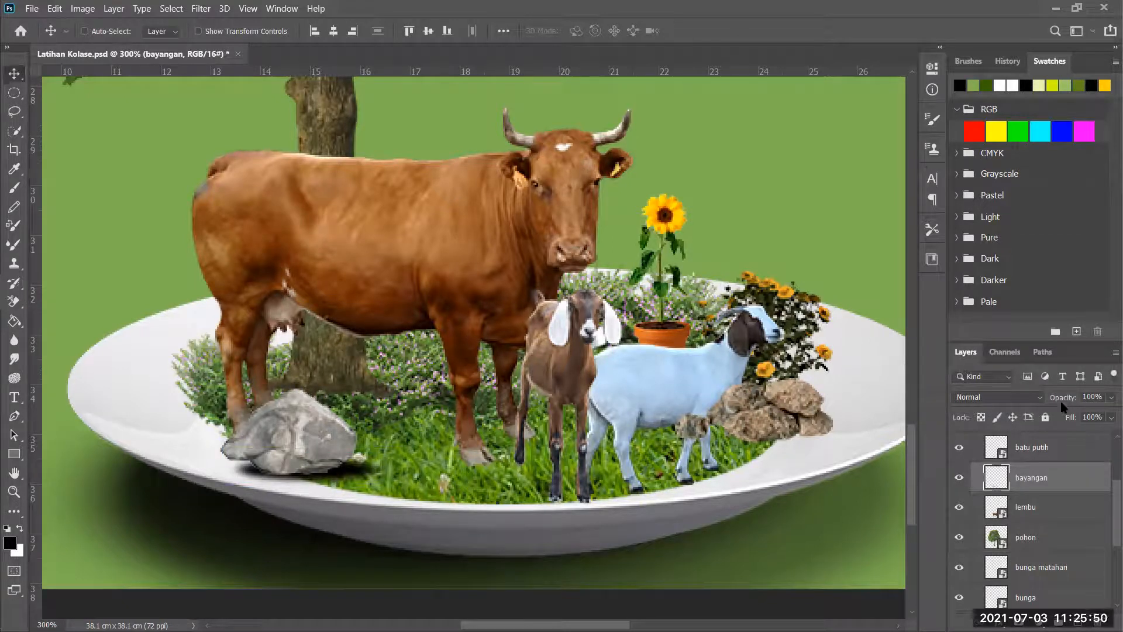
{"action": "mouse_move", "coordinate": [1066, 402]}
{"action": "left_mouse_down"}
{"action": "mouse_move", "coordinate": [1049, 401]}
{"action": "mouse_move", "coordinate": [1066, 419]}
{"action": "mouse_move", "coordinate": [1054, 418]}
{"action": "left_mouse_up"}
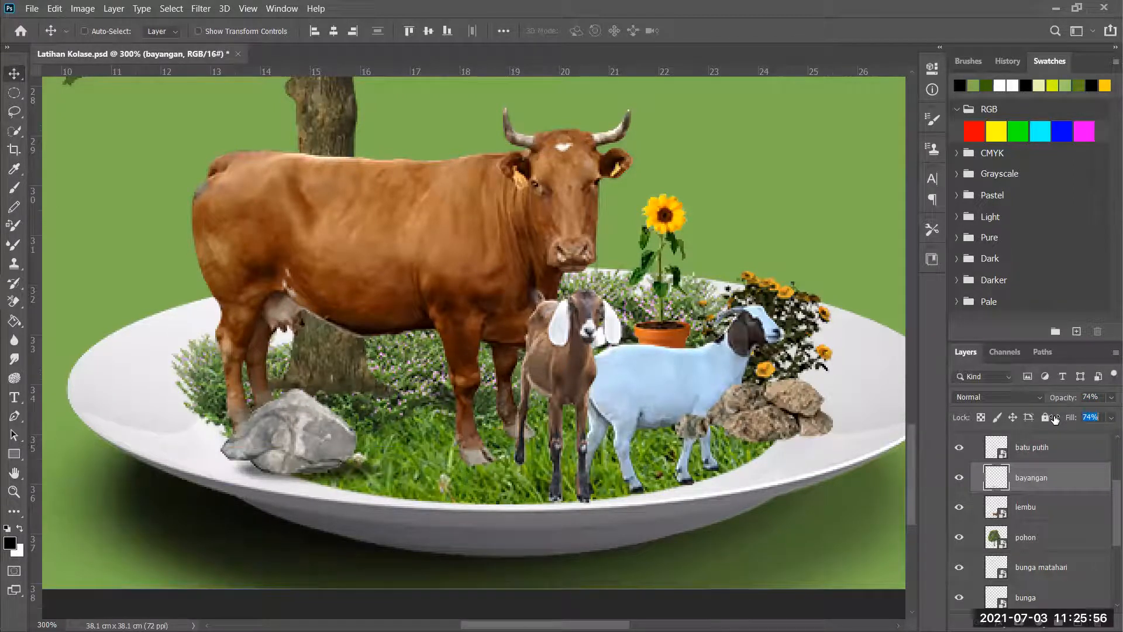
{"action": "left_click_drag", "start_coordinate": [1065, 399], "coordinate": [1061, 419]}
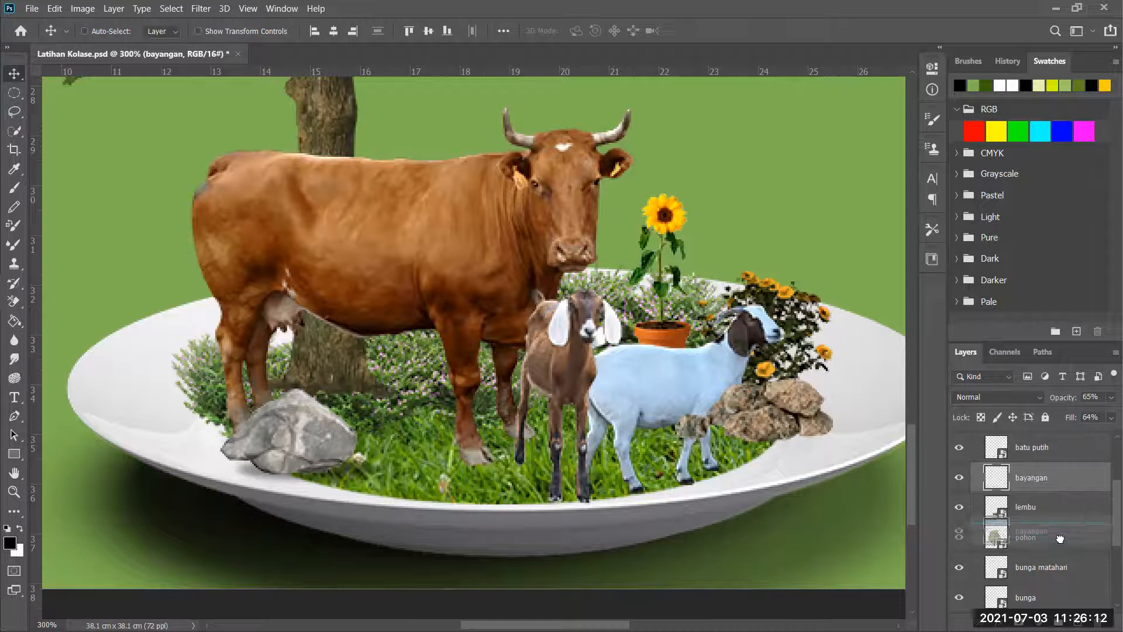
- Duplicate the bayangan layer and shrink the copy to about 70% around its centre beneath the grey stone
{"action": "key", "text": "ctrl+j"}
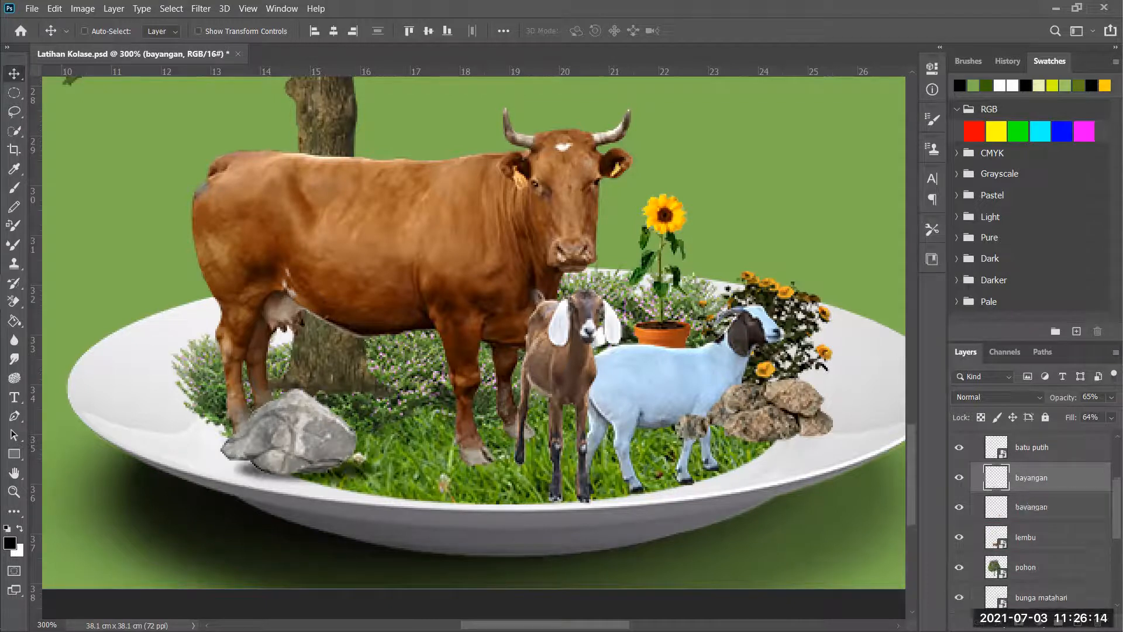
{"action": "key", "text": "ctrl+t"}
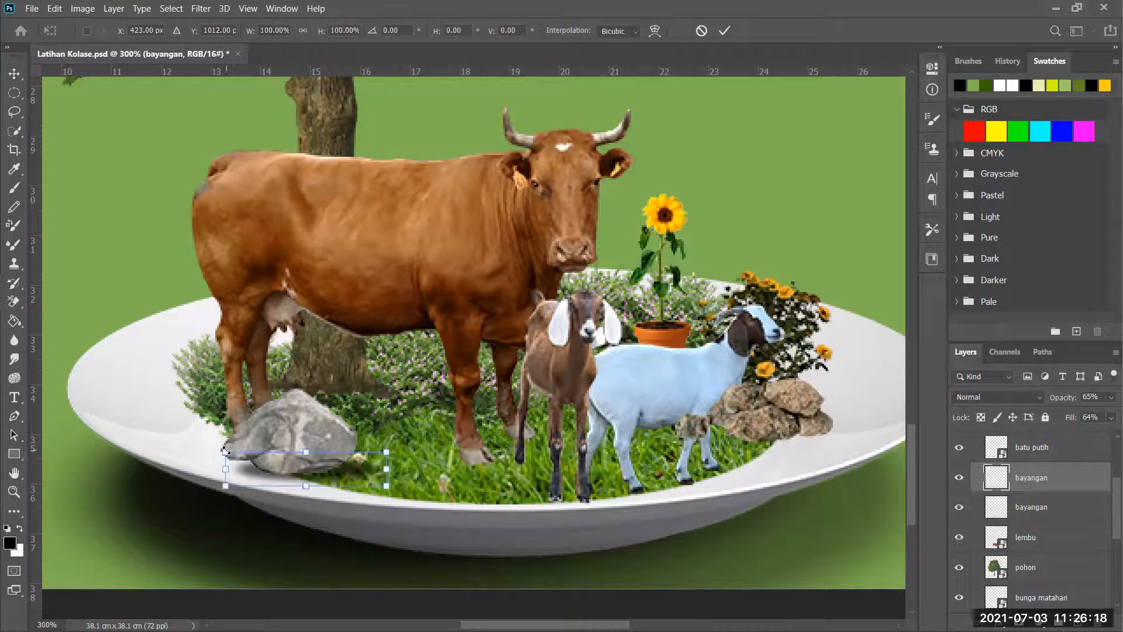
{"action": "left_click_drag", "start_coordinate": [225, 451], "coordinate": [250, 454]}
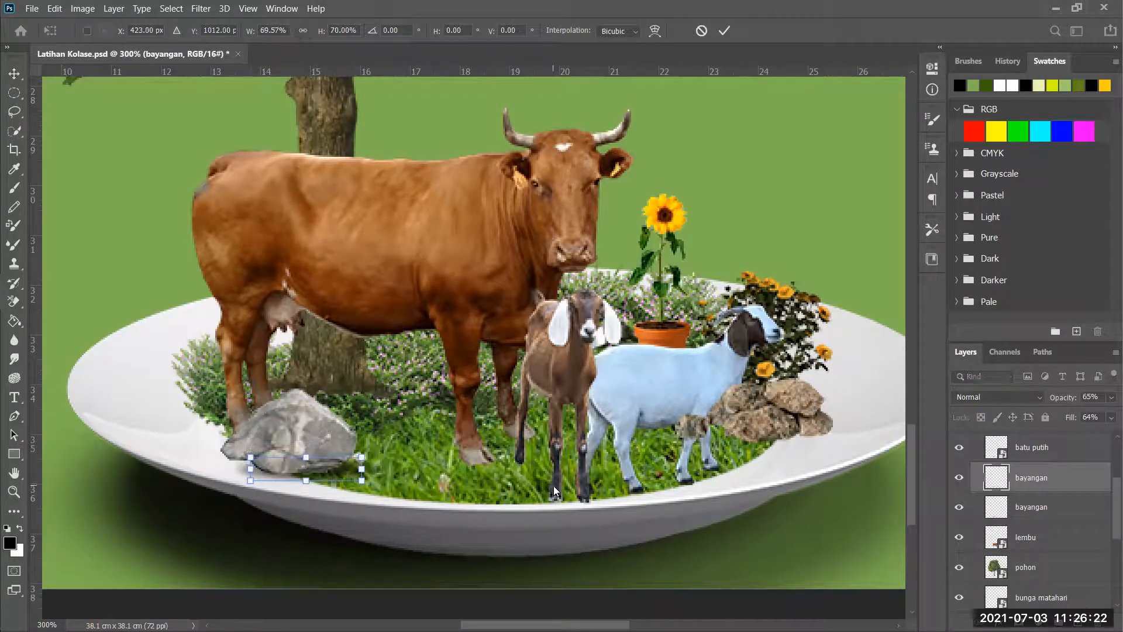
{"action": "left_click", "coordinate": [726, 31]}
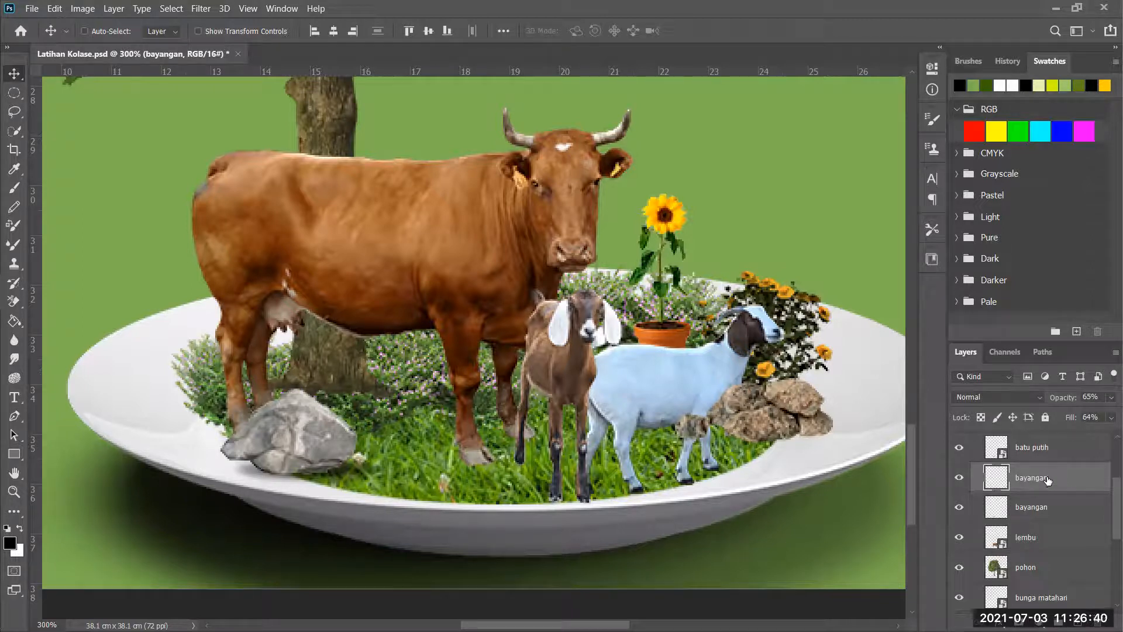
- Rename the smaller shadow copy directly below batu putih as bayangan kecil
{"action": "key", "text": "h"}
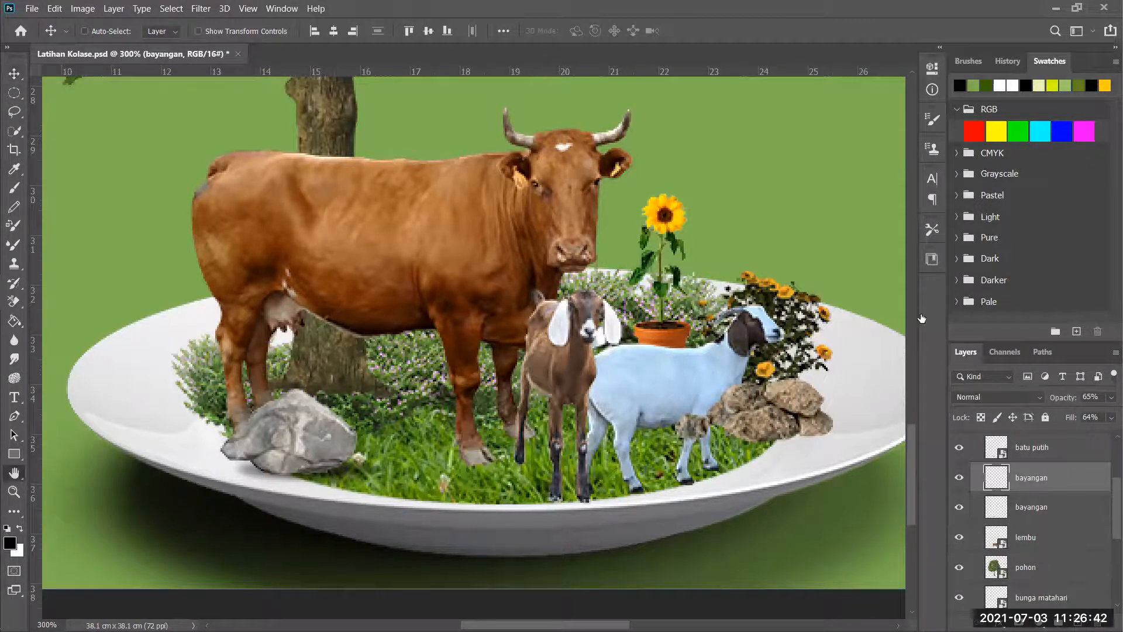
{"action": "left_click", "coordinate": [1005, 95]}
{"action": "double_click", "coordinate": [1029, 477]}
{"action": "left_click", "coordinate": [1049, 478]}
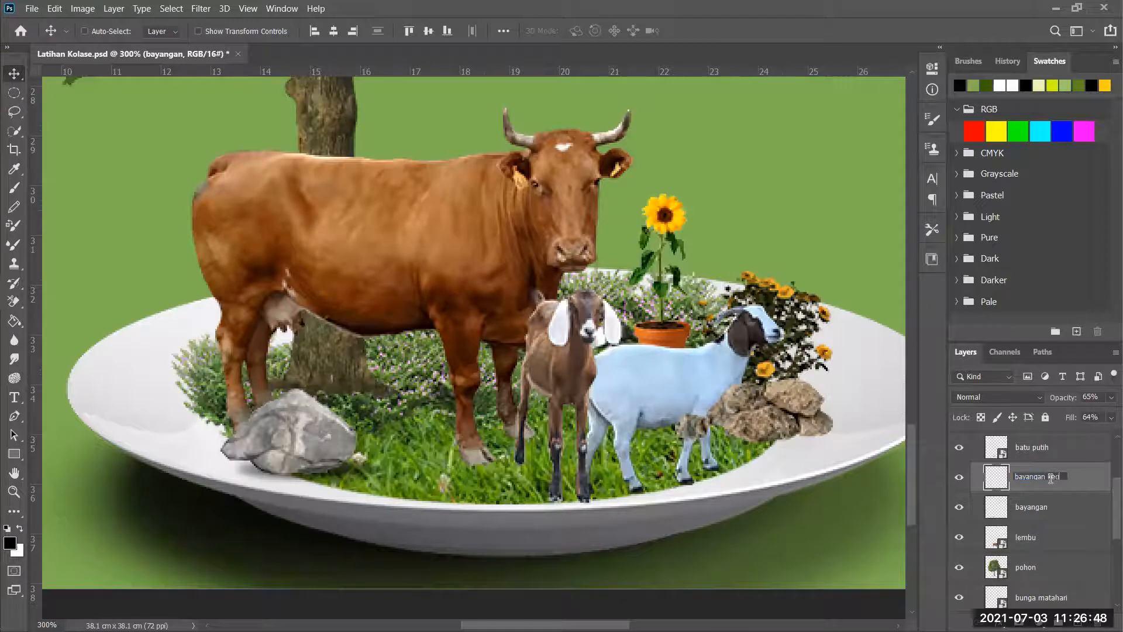
{"action": "key", "text": "Return"}
{"action": "scroll", "coordinate": [330, 431], "scroll_direction": "down", "scroll_amount": 1}
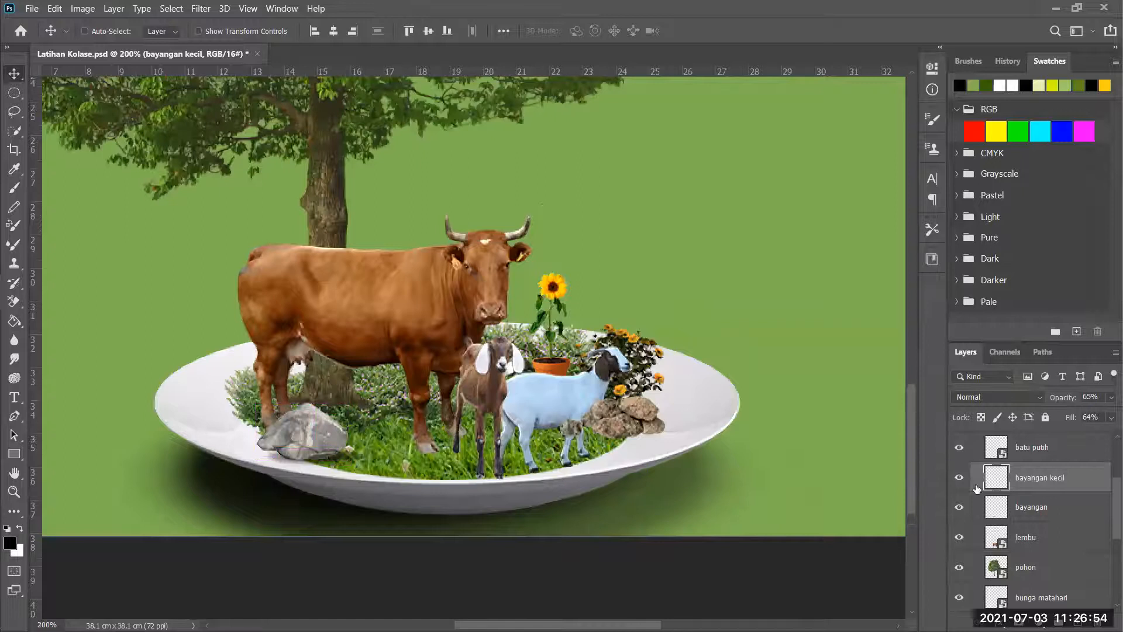
- Duplicate the stone's larger bayangan shadow and enlarge the copy so it stretches beneath the cow
{"action": "left_click", "coordinate": [1018, 507]}
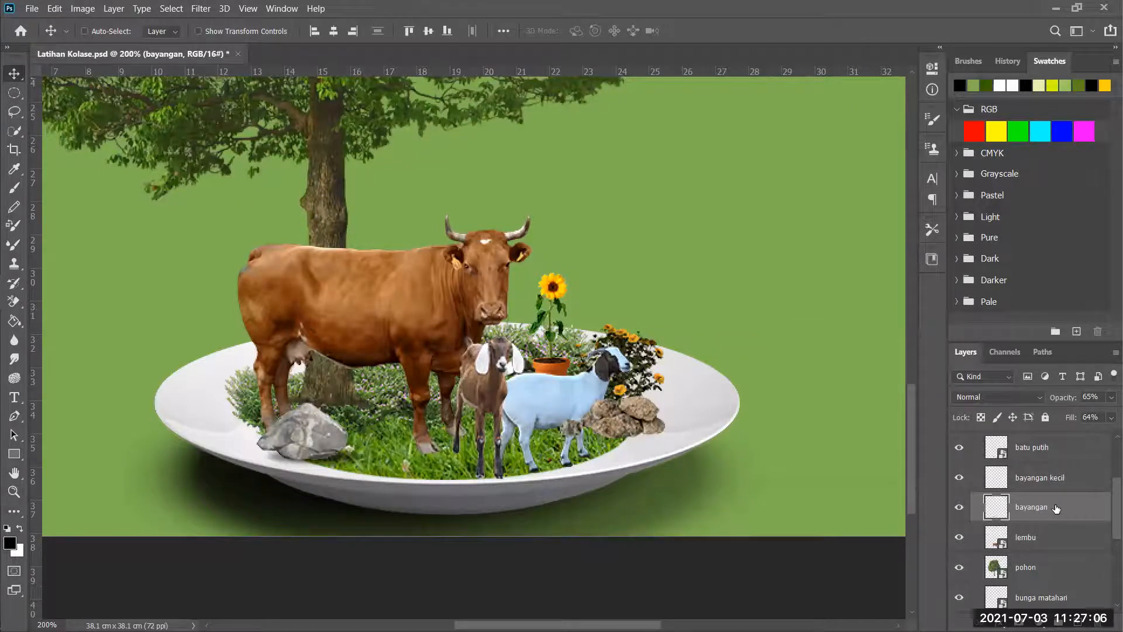
{"action": "left_click_drag", "start_coordinate": [1057, 509], "coordinate": [1081, 623]}
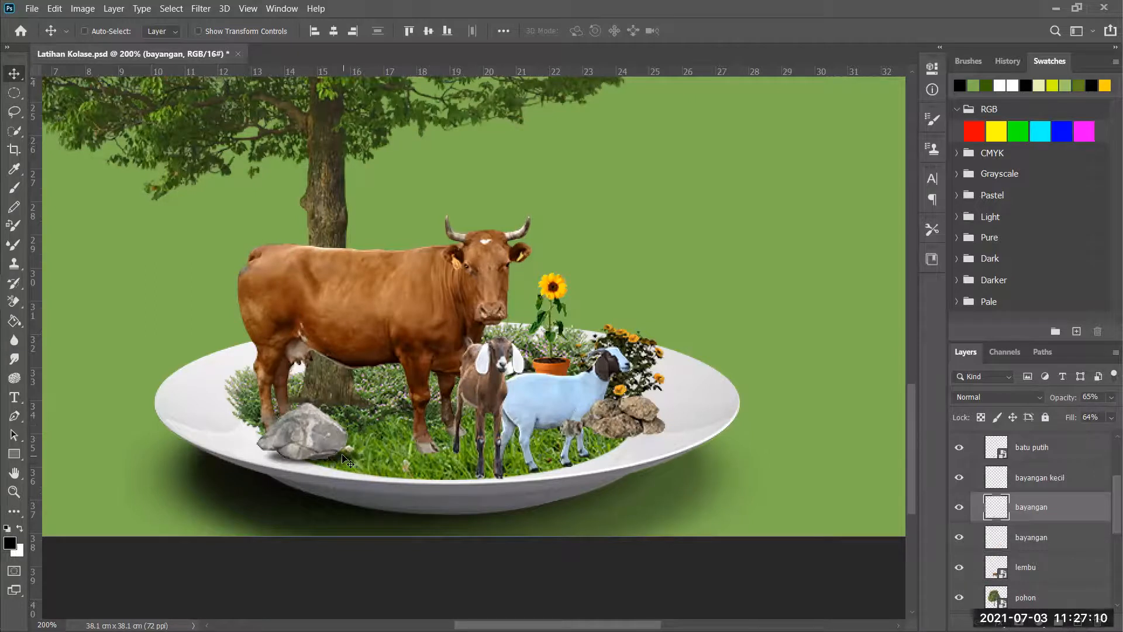
{"action": "key", "text": "ctrl+t"}
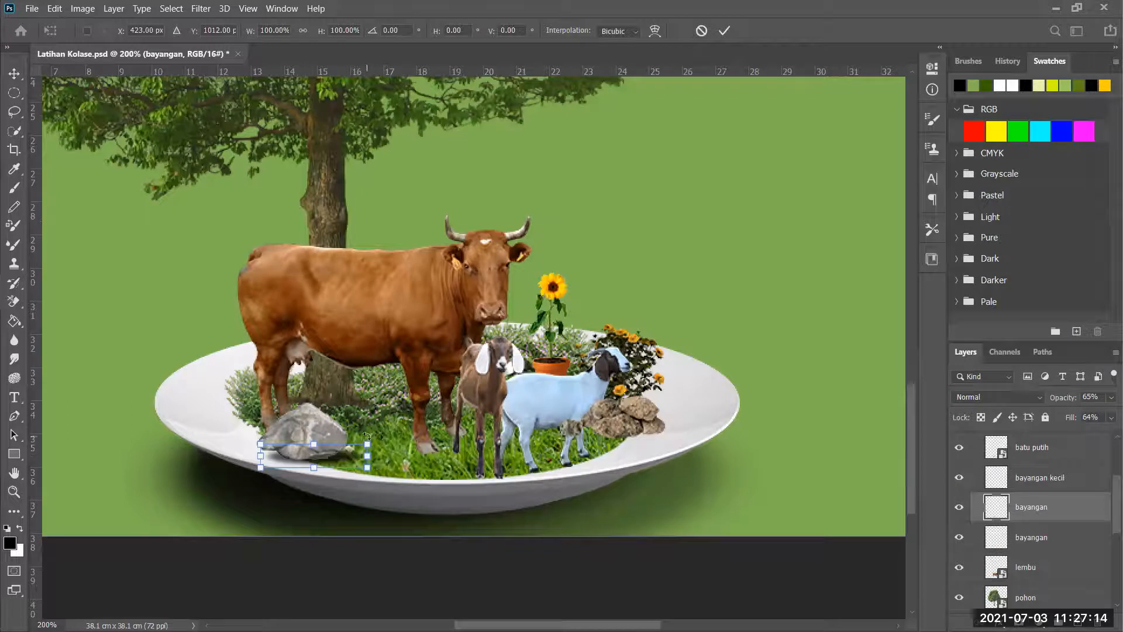
{"action": "left_click_drag", "start_coordinate": [368, 445], "coordinate": [484, 401]}
{"action": "left_click", "coordinate": [725, 31]}
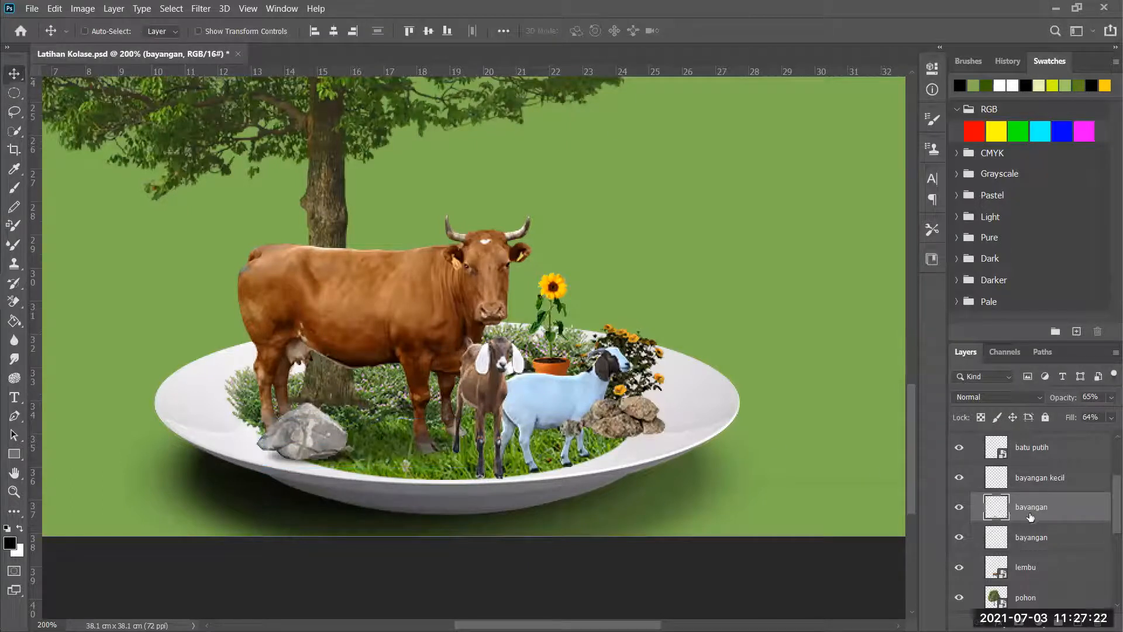
- Move the enlarged shadow layer directly below lembu and adjust its position at the cow's feet
{"action": "left_click_drag", "start_coordinate": [1030, 516], "coordinate": [1036, 584]}
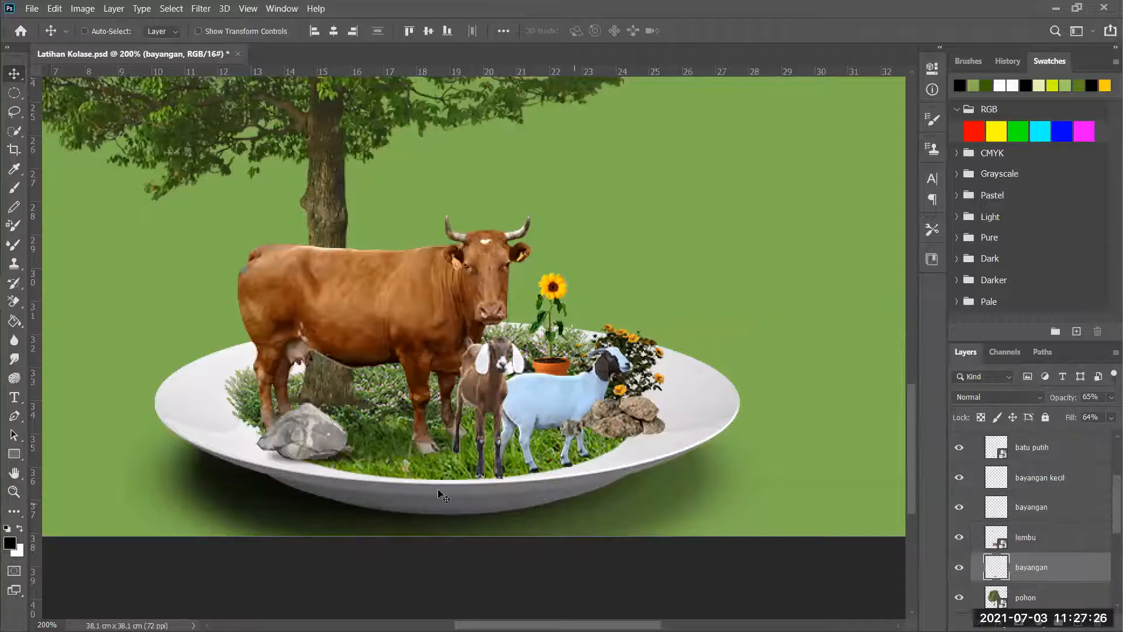
{"action": "key", "text": "ctrl+space"}
{"action": "left_click", "coordinate": [340, 434]}
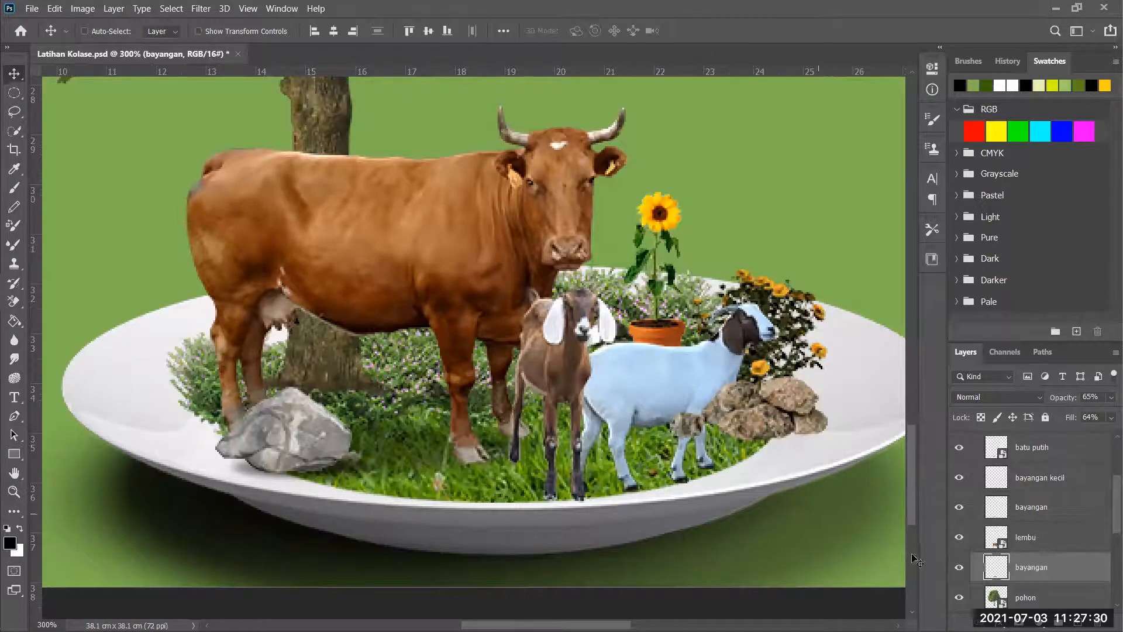
{"action": "left_click_drag", "start_coordinate": [416, 443], "coordinate": [381, 436]}
{"action": "left_click_drag", "start_coordinate": [382, 435], "coordinate": [416, 436]}
{"action": "key", "text": "ctrl+minus"}
{"action": "key", "text": "ctrl+minus"}
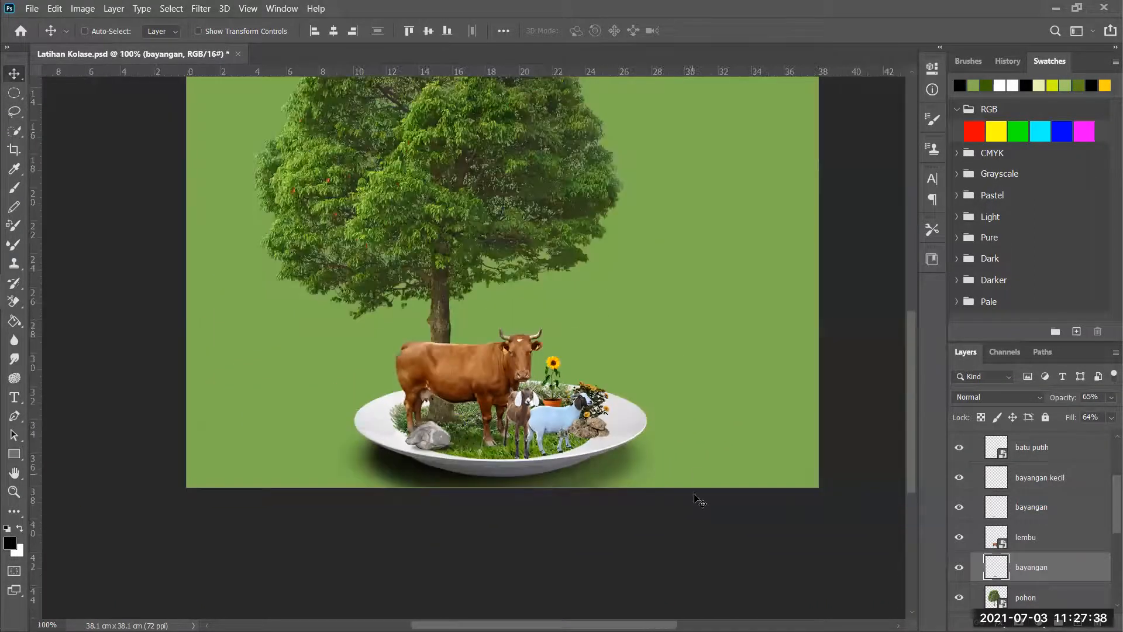
- Duplicate the cow's bayangan layer and place the copy directly below kambing hadap depan in the layer stack
{"action": "left_click", "coordinate": [562, 431], "text": "ctrl"}
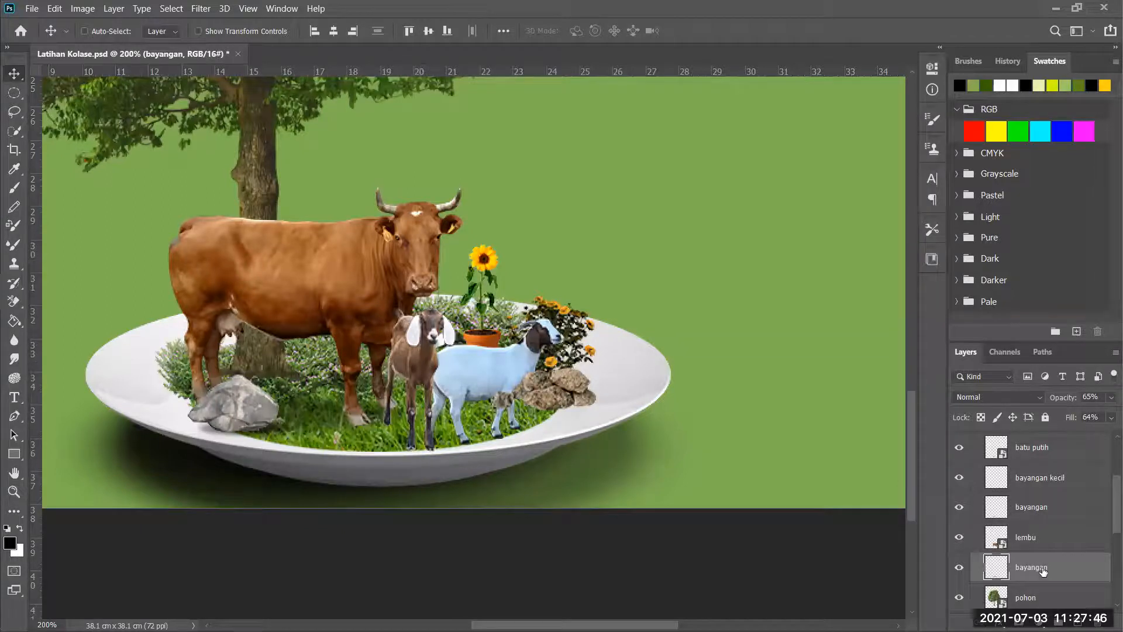
{"action": "scroll", "coordinate": [1053, 569], "scroll_direction": "down", "scroll_amount": 4}
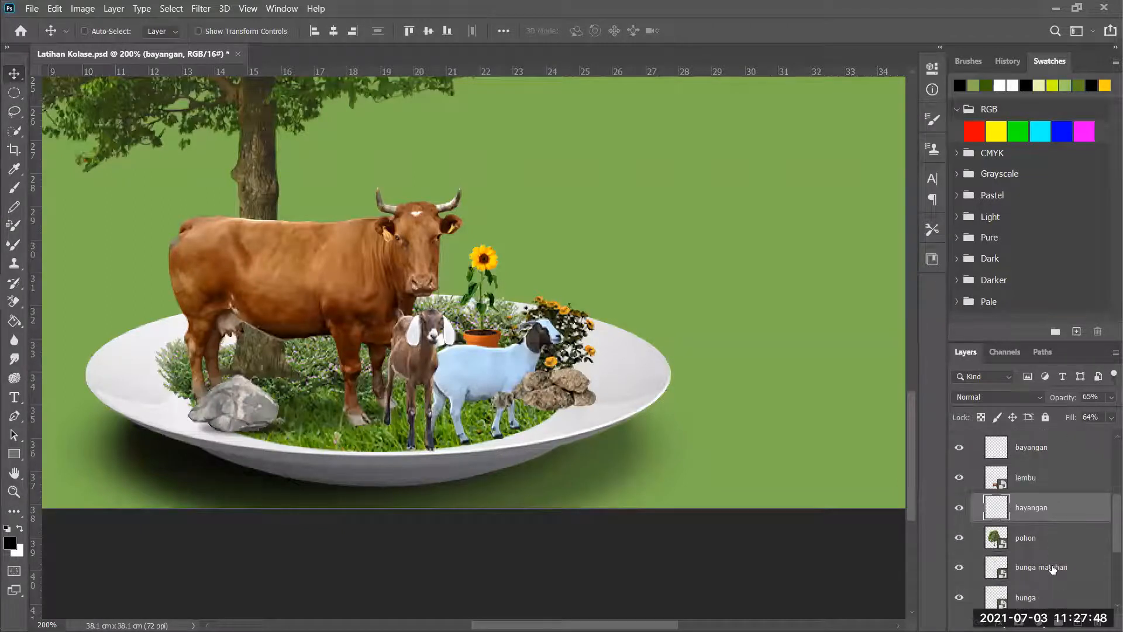
{"action": "scroll", "coordinate": [1053, 569], "scroll_direction": "down", "scroll_amount": 4}
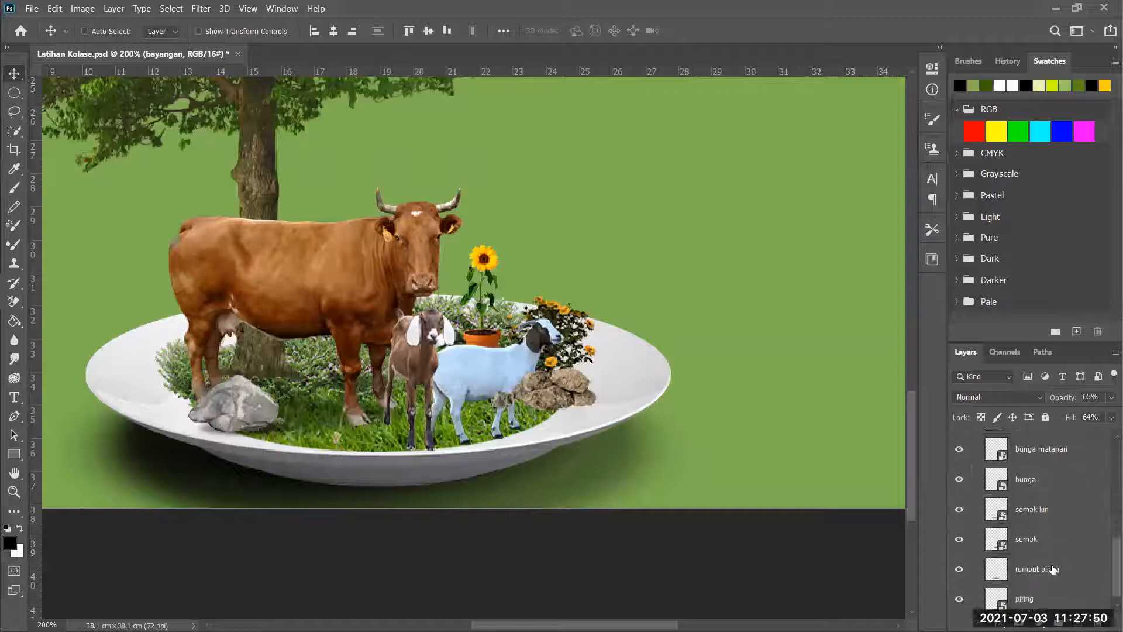
{"action": "scroll", "coordinate": [1052, 569], "scroll_direction": "up", "scroll_amount": 4}
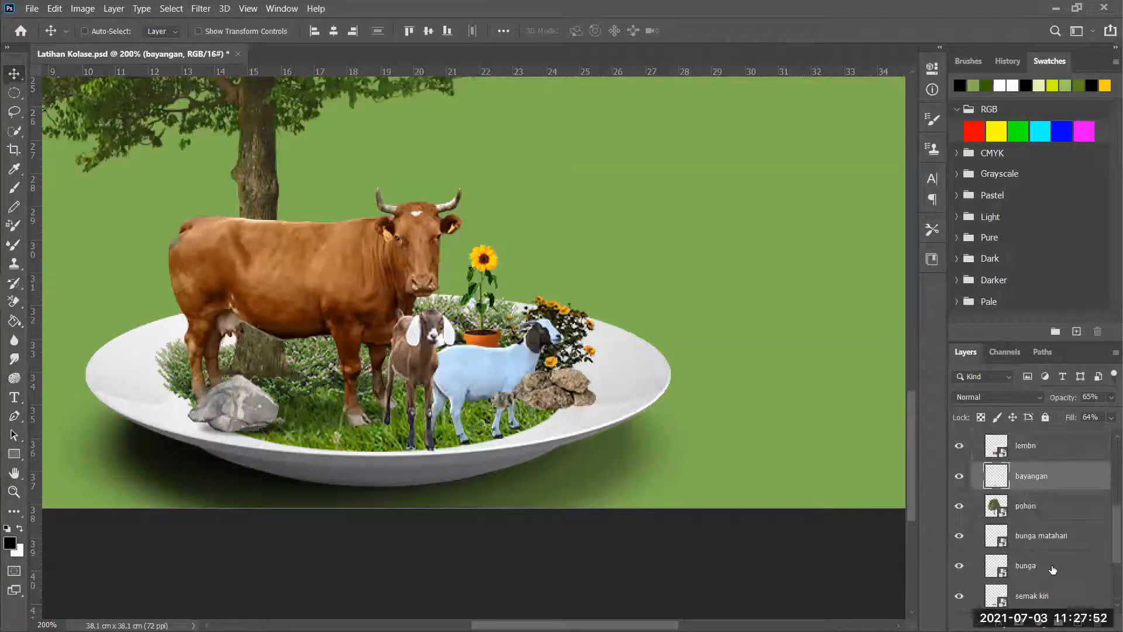
{"action": "scroll", "coordinate": [1053, 569], "scroll_direction": "up", "scroll_amount": 2}
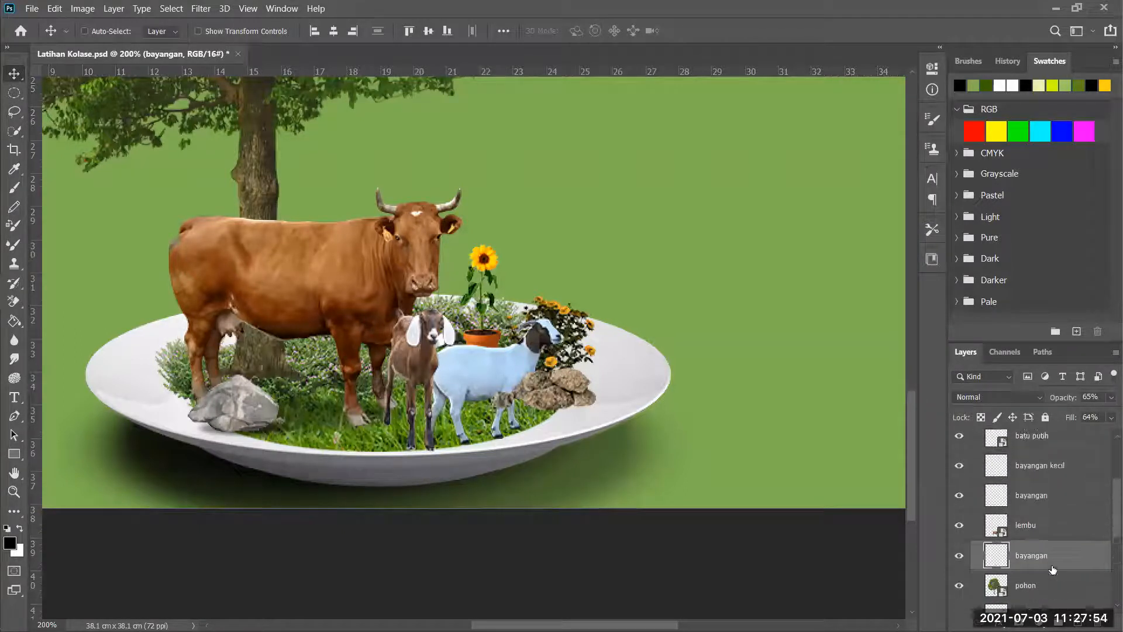
{"action": "scroll", "coordinate": [1054, 568], "scroll_direction": "up", "scroll_amount": 4}
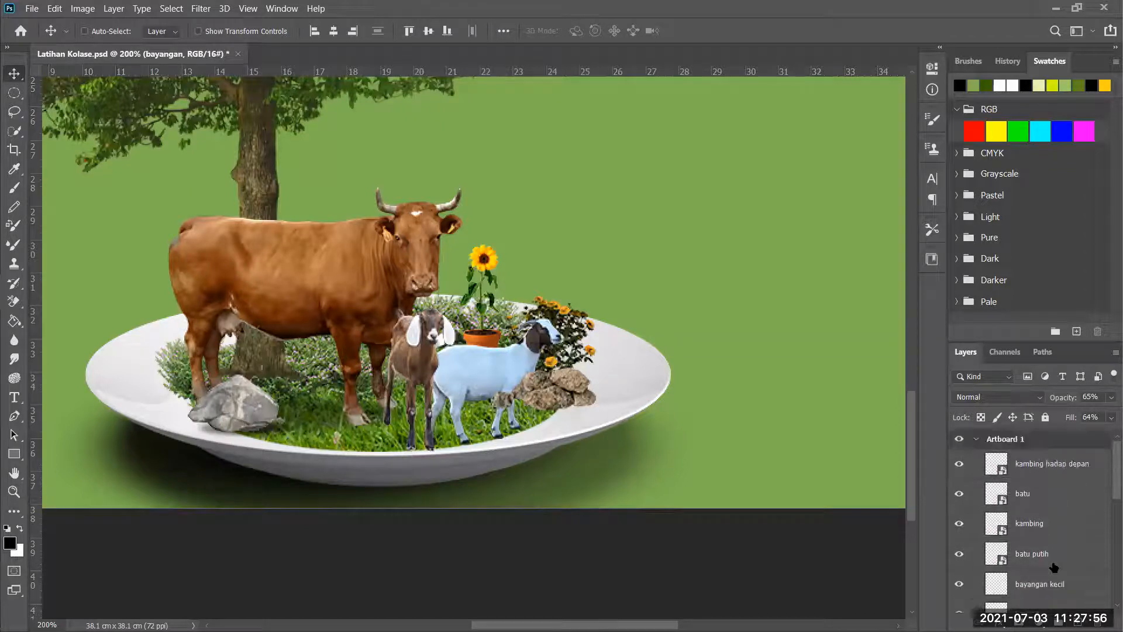
{"action": "scroll", "coordinate": [1054, 567], "scroll_direction": "down", "scroll_amount": 2}
{"action": "scroll", "coordinate": [1053, 567], "scroll_direction": "down", "scroll_amount": 1}
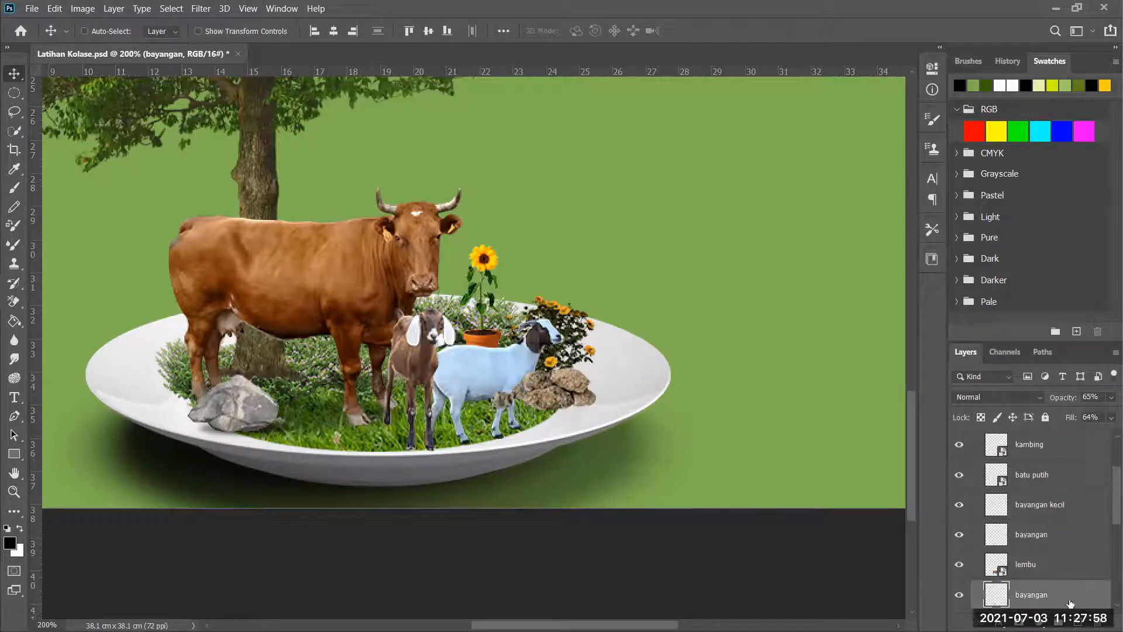
{"action": "left_click_drag", "start_coordinate": [1063, 597], "coordinate": [1062, 475]}
{"action": "scroll", "coordinate": [1064, 491], "scroll_direction": "up", "scroll_amount": 1}
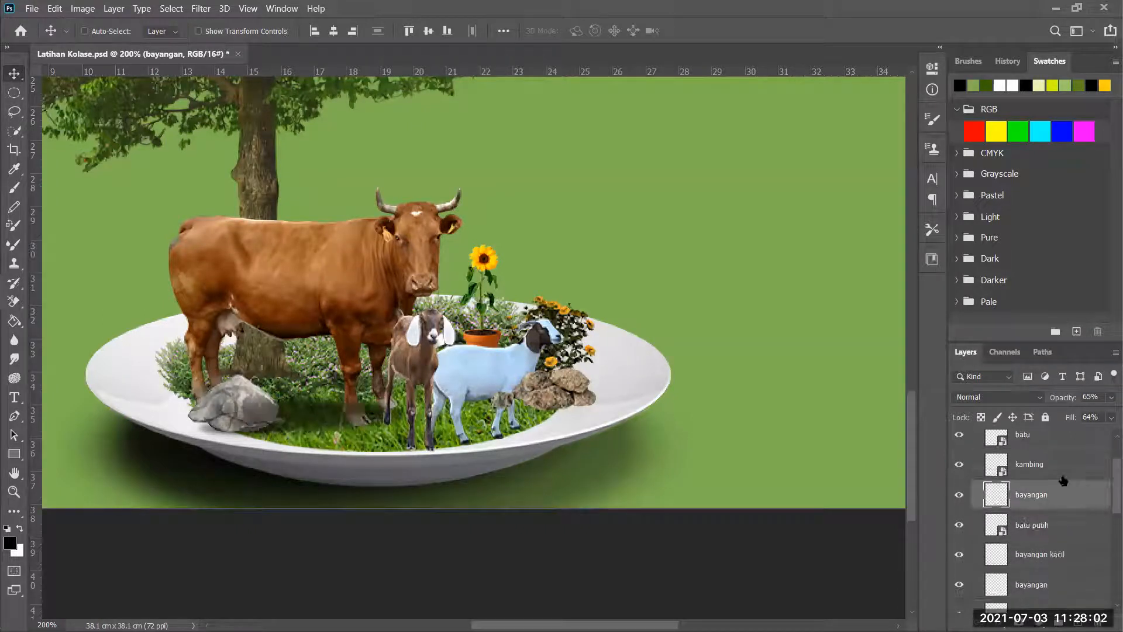
{"action": "scroll", "coordinate": [1064, 500], "scroll_direction": "up", "scroll_amount": 3}
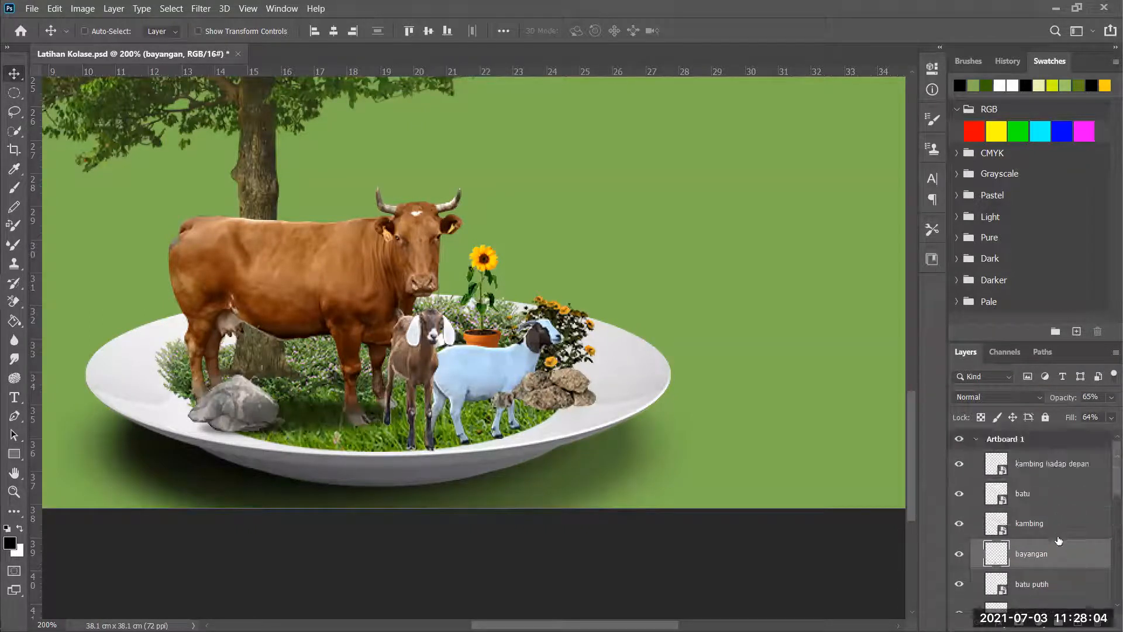
{"action": "left_click_drag", "start_coordinate": [1053, 552], "coordinate": [1056, 485]}
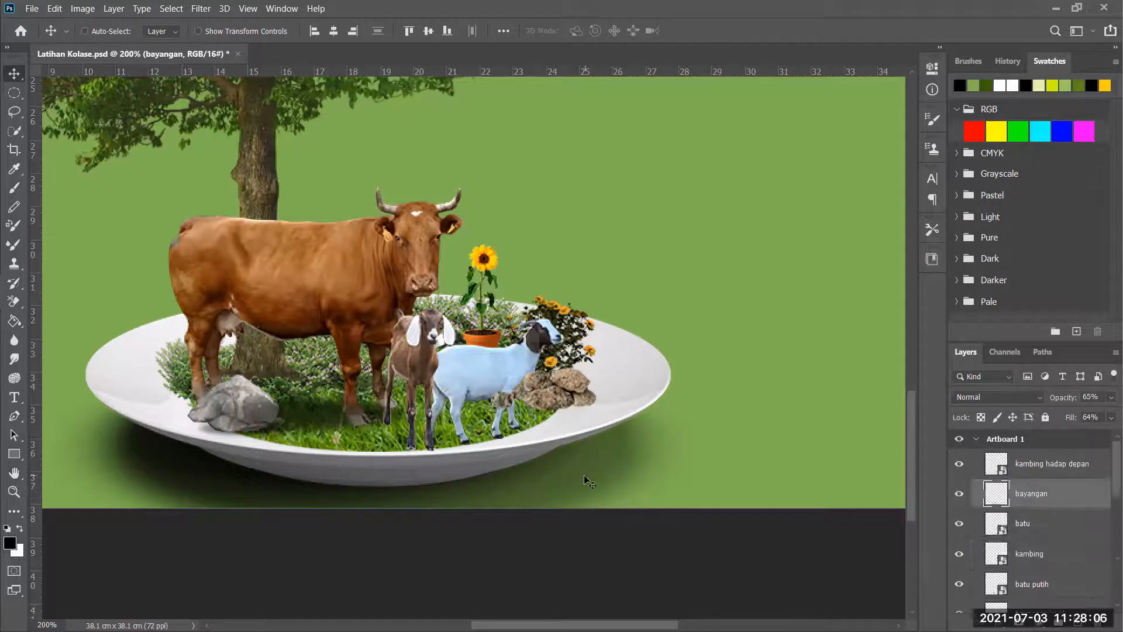
- Move the bayangan copy beneath the brown goat's feet and narrow it to about 15.46% of its width
{"action": "left_click_drag", "start_coordinate": [304, 416], "coordinate": [429, 410]}
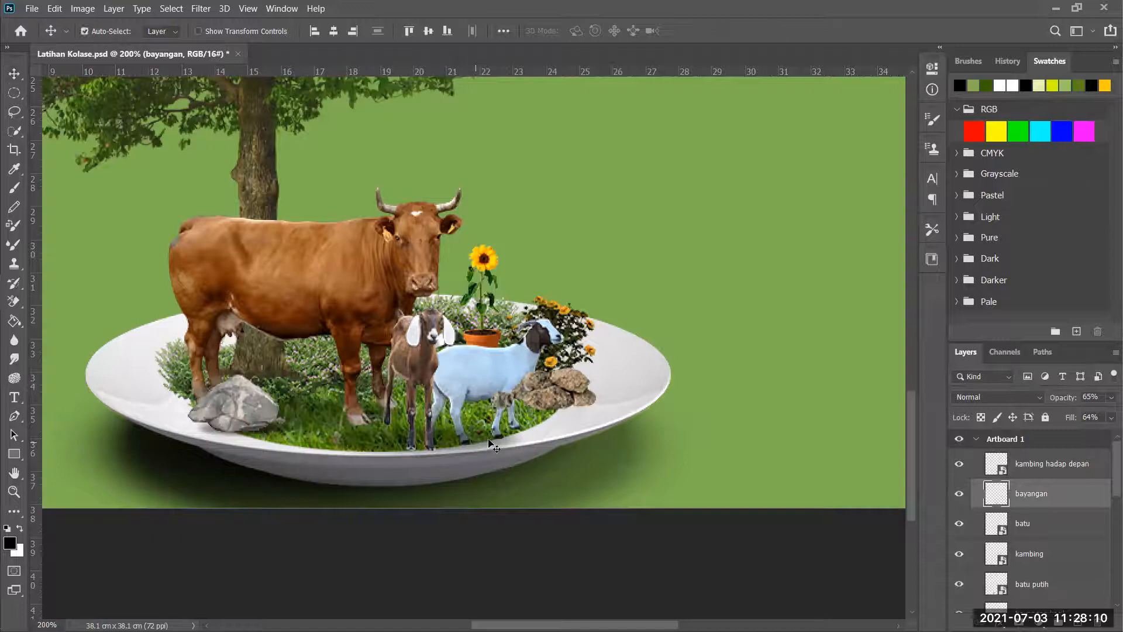
{"action": "key", "text": "ctrl+t"}
{"action": "left_click_drag", "start_coordinate": [532, 438], "coordinate": [416, 433]}
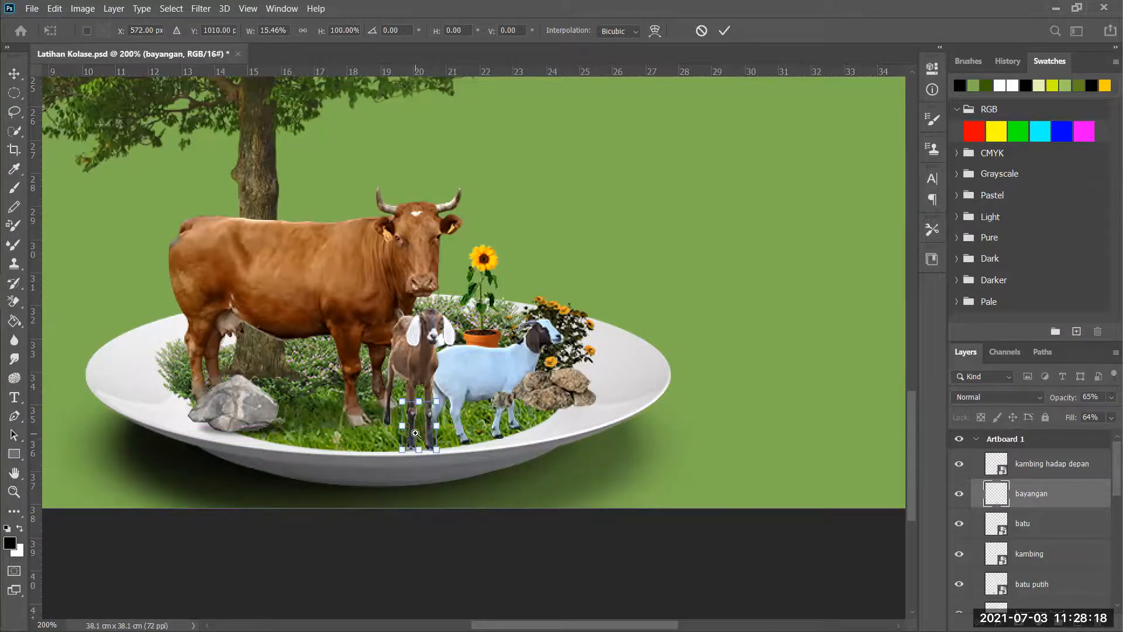
{"action": "left_click", "coordinate": [415, 433]}
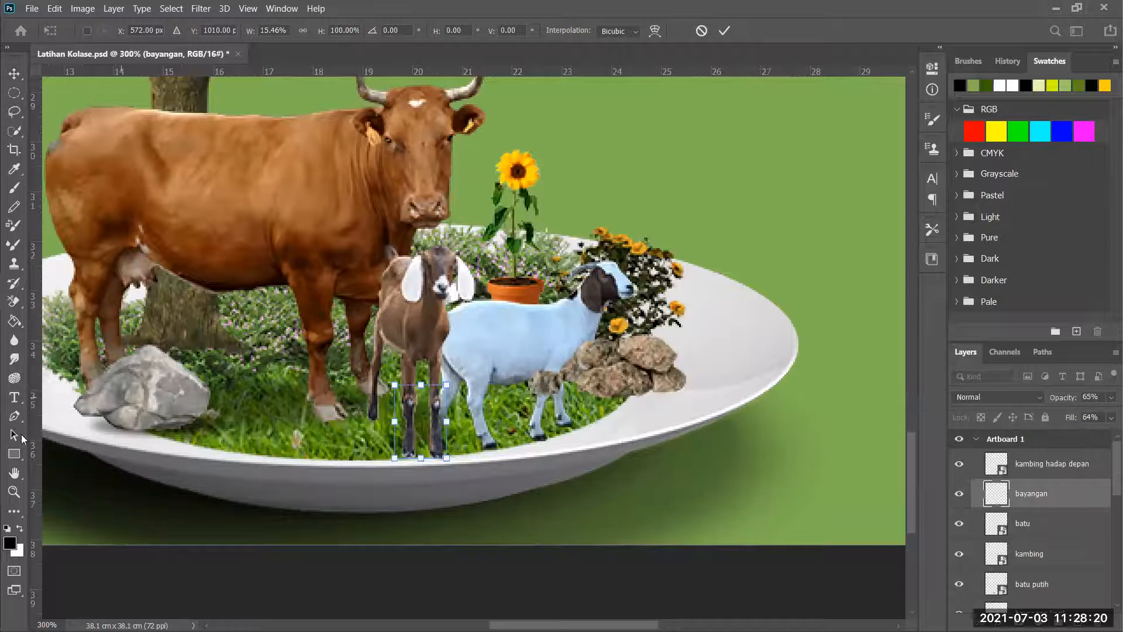
{"action": "left_click", "coordinate": [15, 493]}
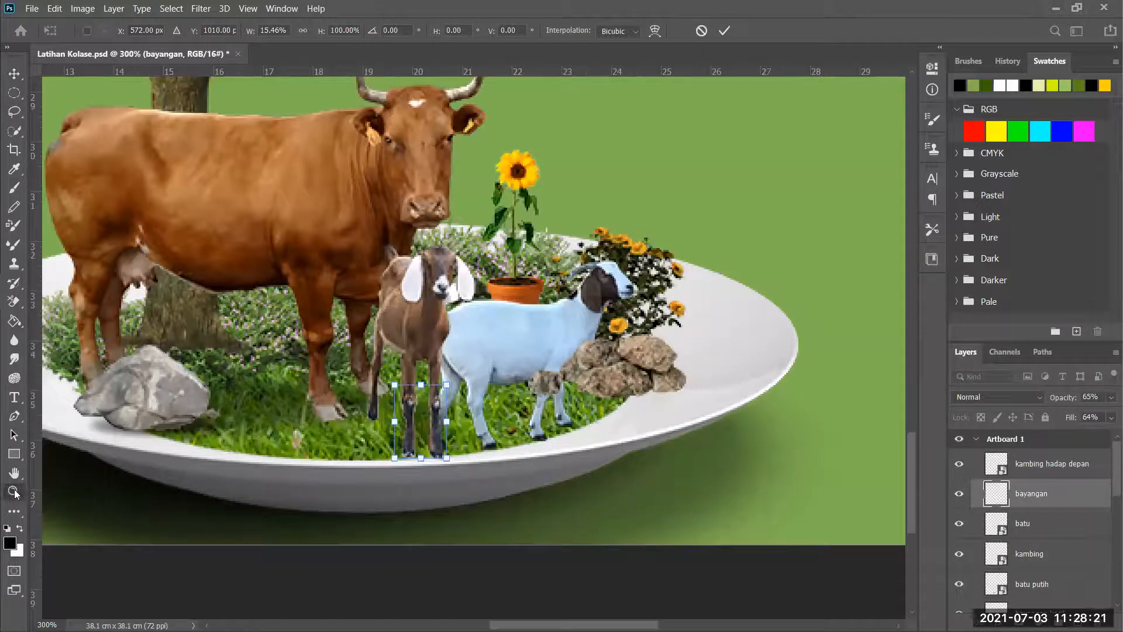
{"action": "left_click", "coordinate": [403, 428]}
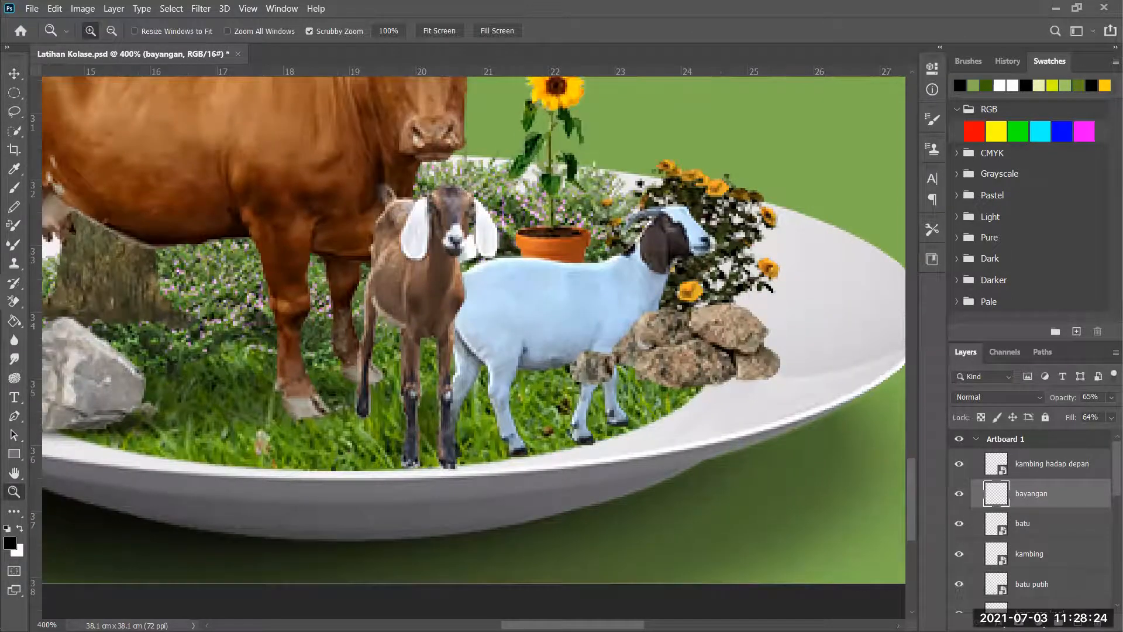
- Rotate the brown goat's shadow about -26° and shift it slightly down so it sits between the goat's hooves
{"action": "key", "text": "v"}
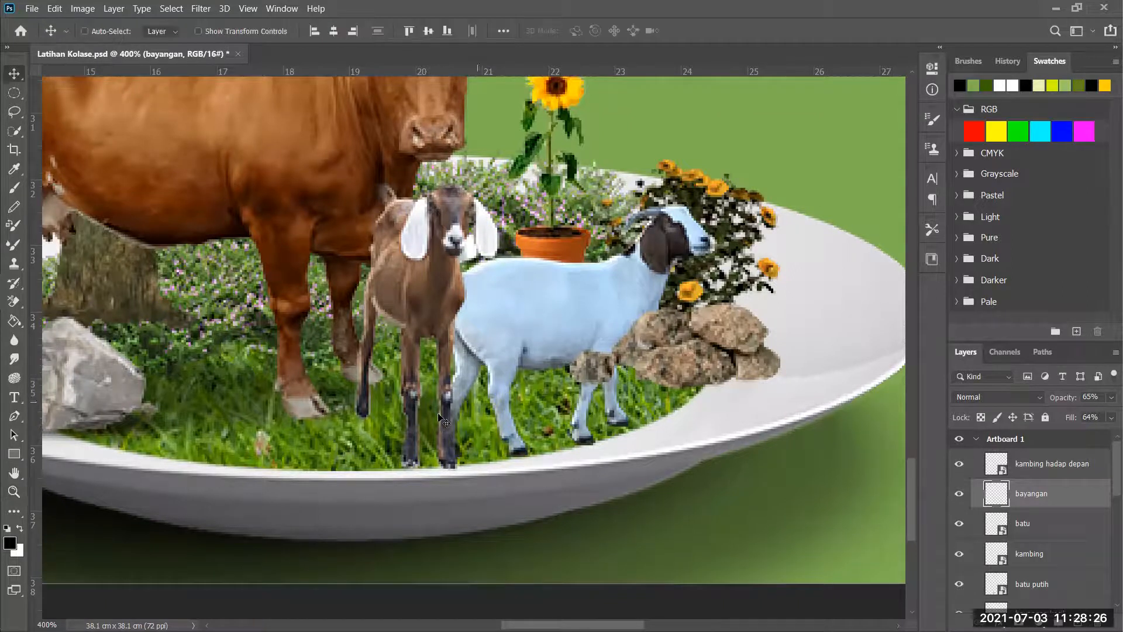
{"action": "key", "text": "ctrl+t"}
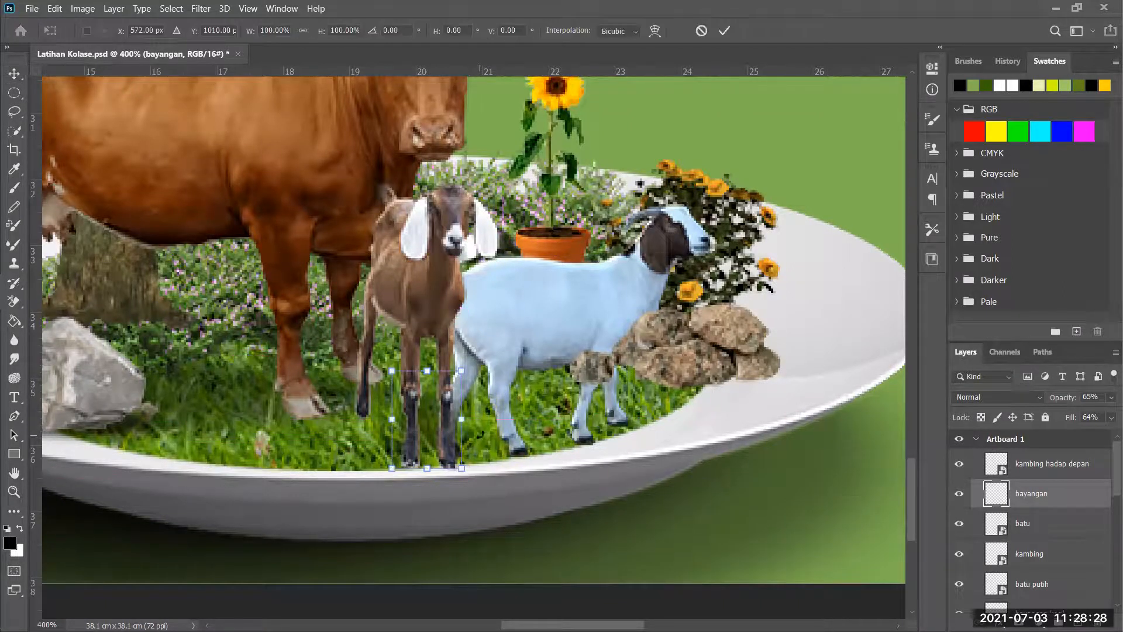
{"action": "left_click_drag", "start_coordinate": [473, 473], "coordinate": [514, 458]}
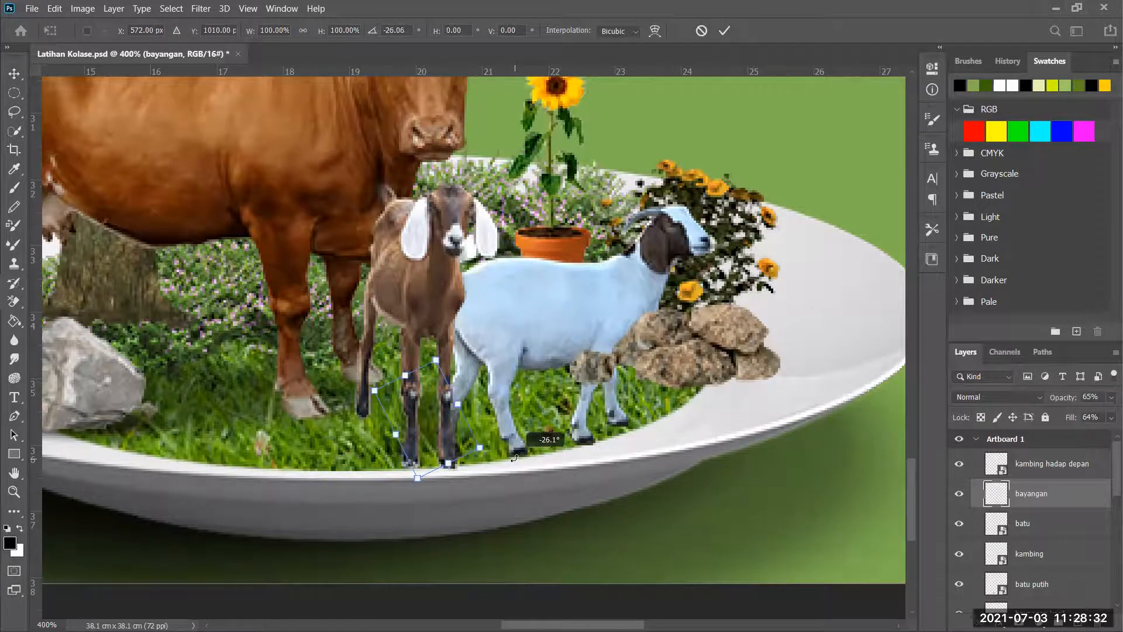
{"action": "mouse_move", "coordinate": [425, 428]}
{"action": "left_mouse_down"}
{"action": "mouse_move", "coordinate": [380, 440]}
{"action": "mouse_move", "coordinate": [422, 445]}
{"action": "left_mouse_up"}
{"action": "left_click", "coordinate": [723, 31]}
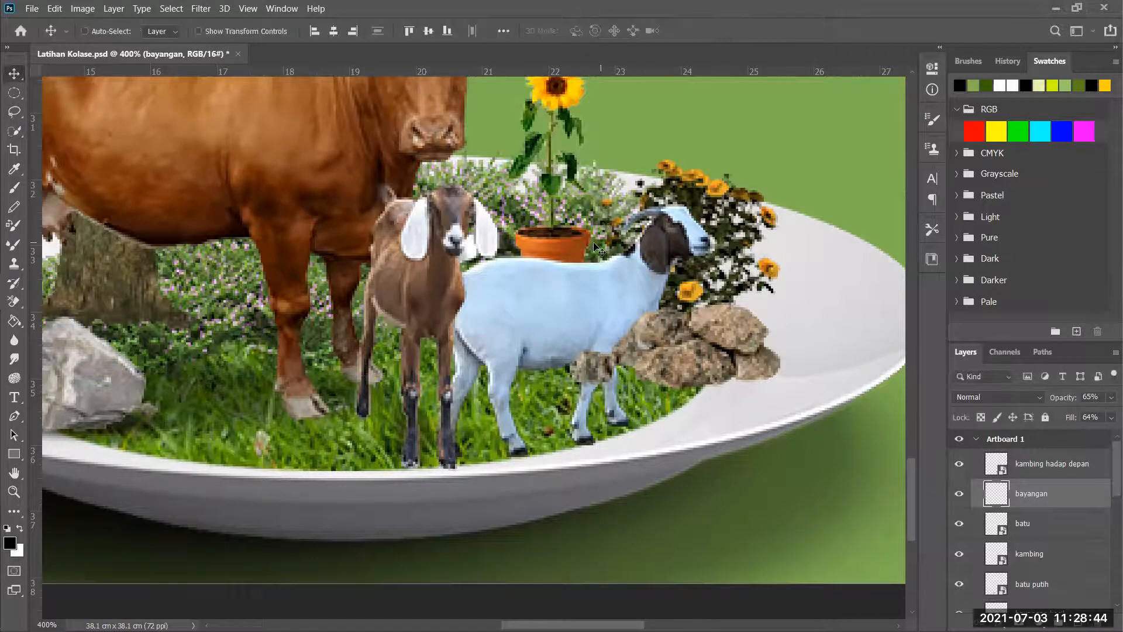
- Link the kambing hadap depan layer with the bayangan layer directly beneath it
{"action": "left_click", "coordinate": [1048, 471]}
{"action": "left_click", "coordinate": [1064, 495], "text": "shift"}
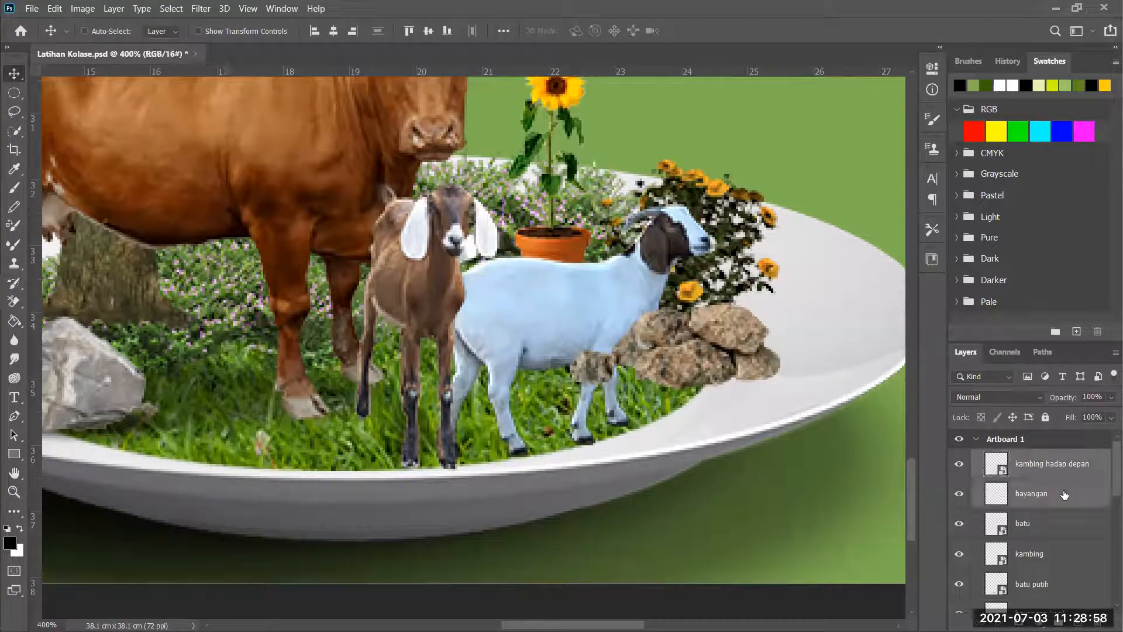
{"action": "left_click", "coordinate": [1054, 475]}
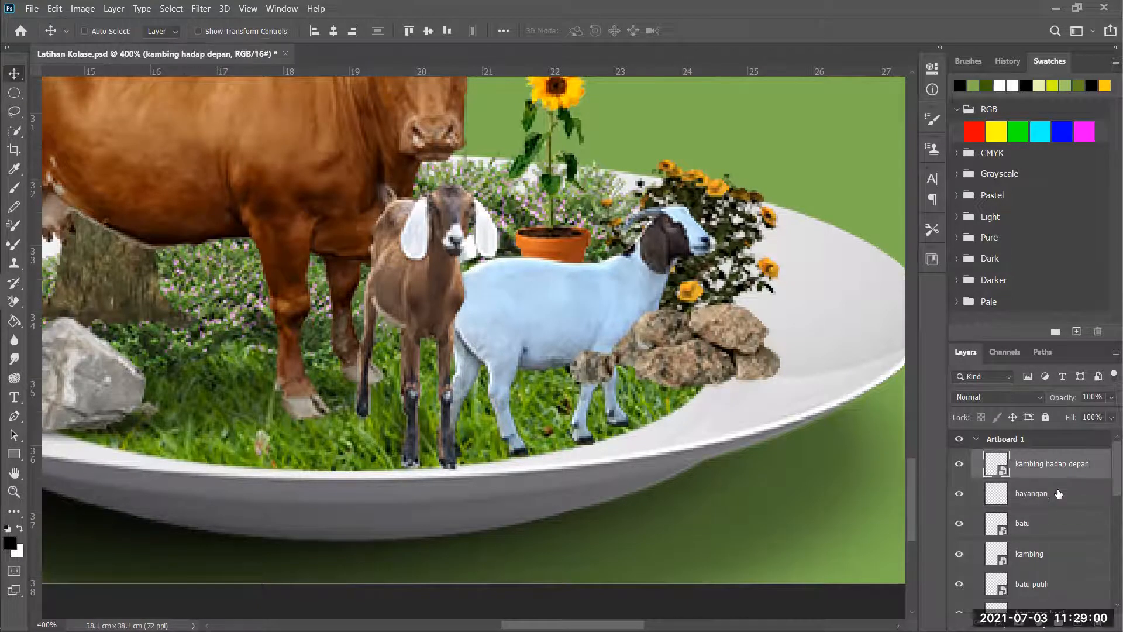
{"action": "left_click", "coordinate": [1059, 495], "text": "shift"}
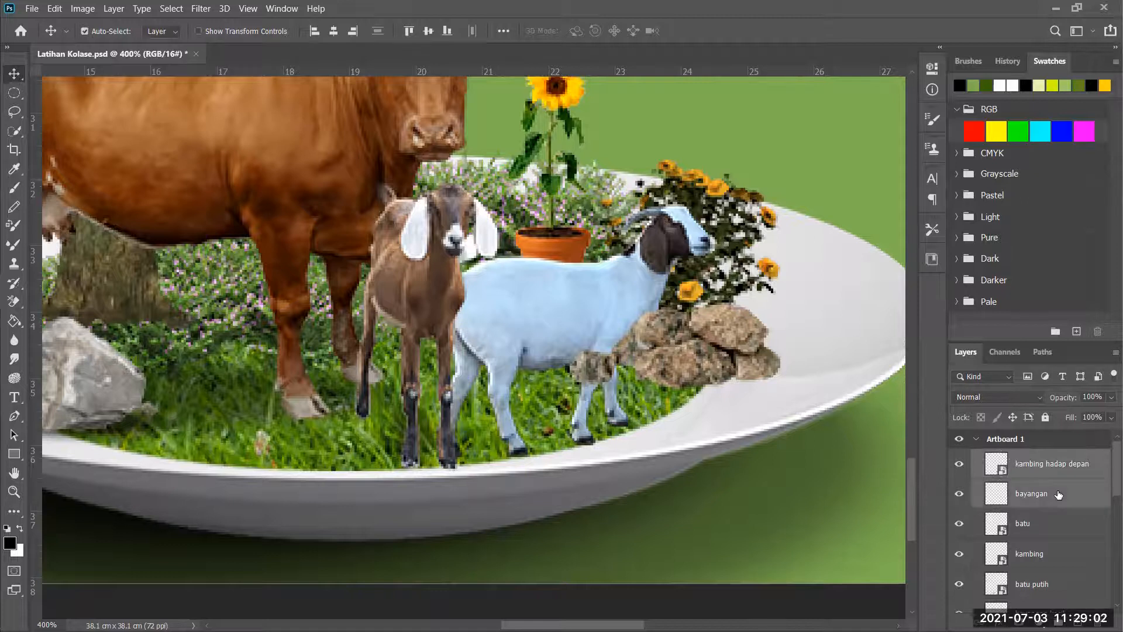
{"action": "right_click", "coordinate": [1058, 490]}
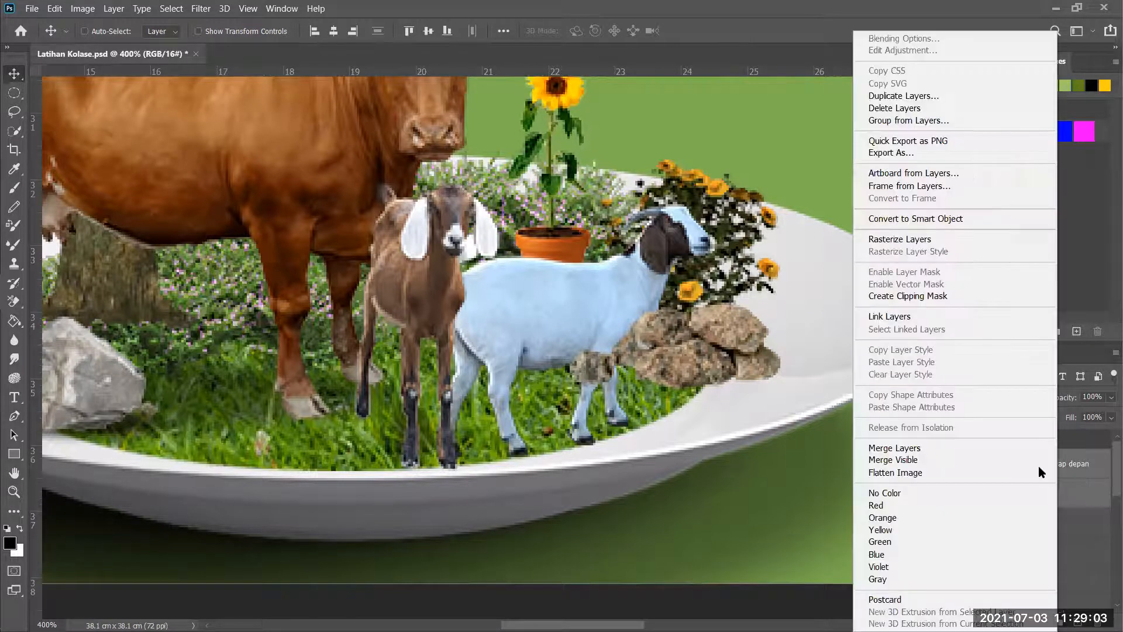
{"action": "left_click", "coordinate": [930, 318]}
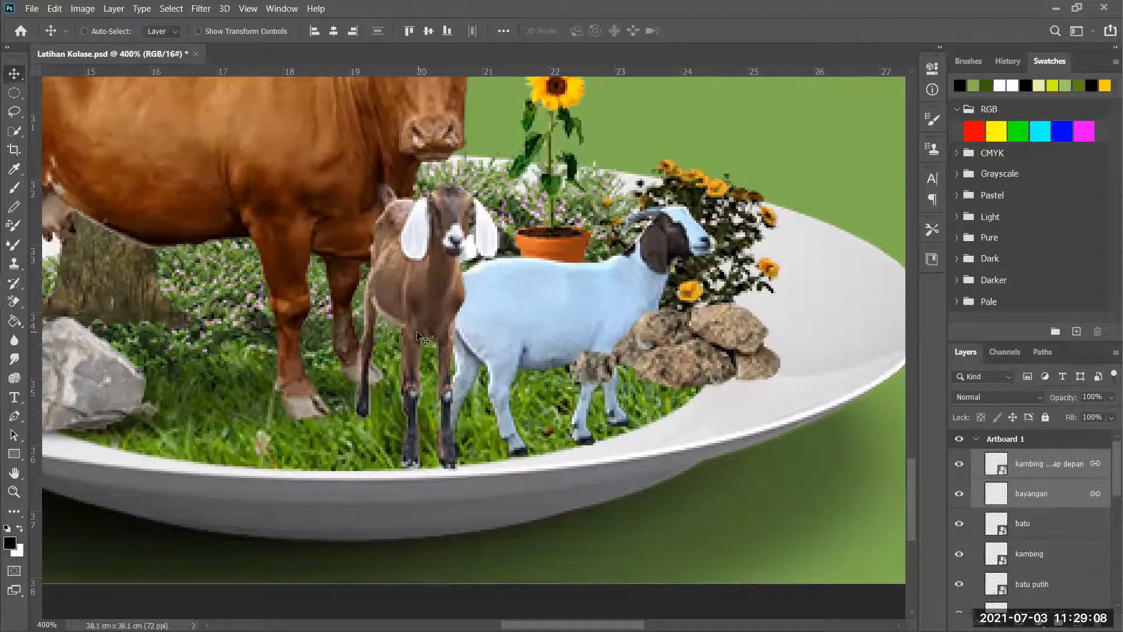
{"action": "mouse_move", "coordinate": [482, 302]}
{"action": "left_mouse_down"}
{"action": "mouse_move", "coordinate": [612, 271]}
{"action": "mouse_move", "coordinate": [766, 261]}
{"action": "mouse_move", "coordinate": [836, 237]}
{"action": "mouse_move", "coordinate": [501, 291]}
{"action": "left_mouse_up"}
{"action": "key", "text": "ctrl+z"}
- Duplicate the stone's bayangan layer directly below kambing in the stack and position the copy beneath the blue goat's feet
{"action": "left_click", "coordinate": [614, 306], "text": "alt"}
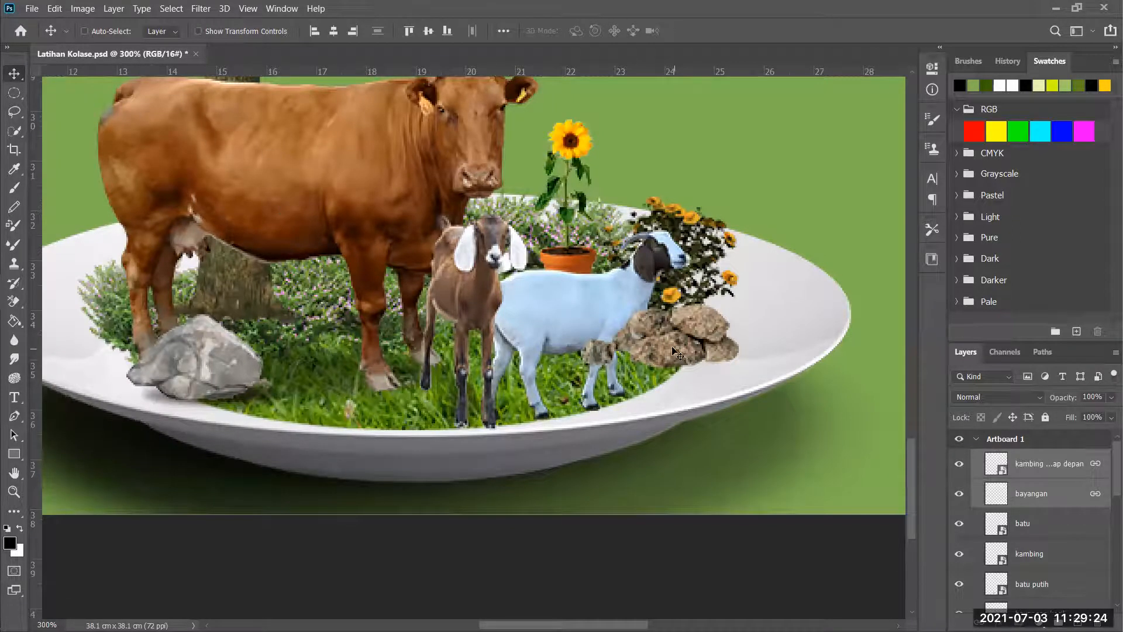
{"action": "left_click", "coordinate": [590, 345], "text": "ctrl"}
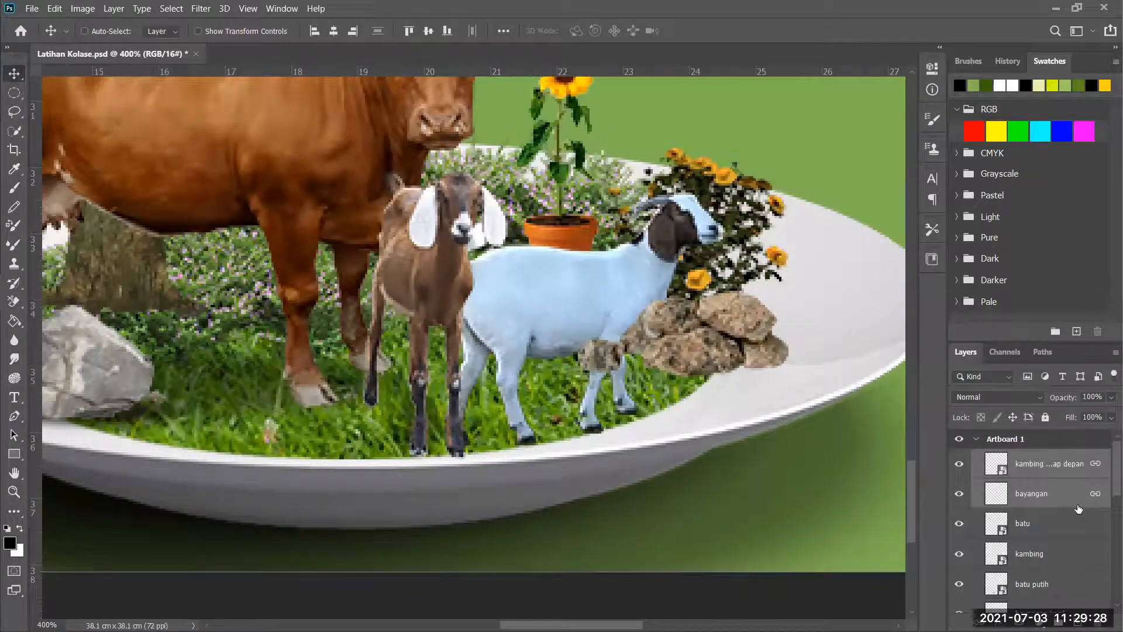
{"action": "scroll", "coordinate": [1078, 510], "scroll_direction": "down", "scroll_amount": 3}
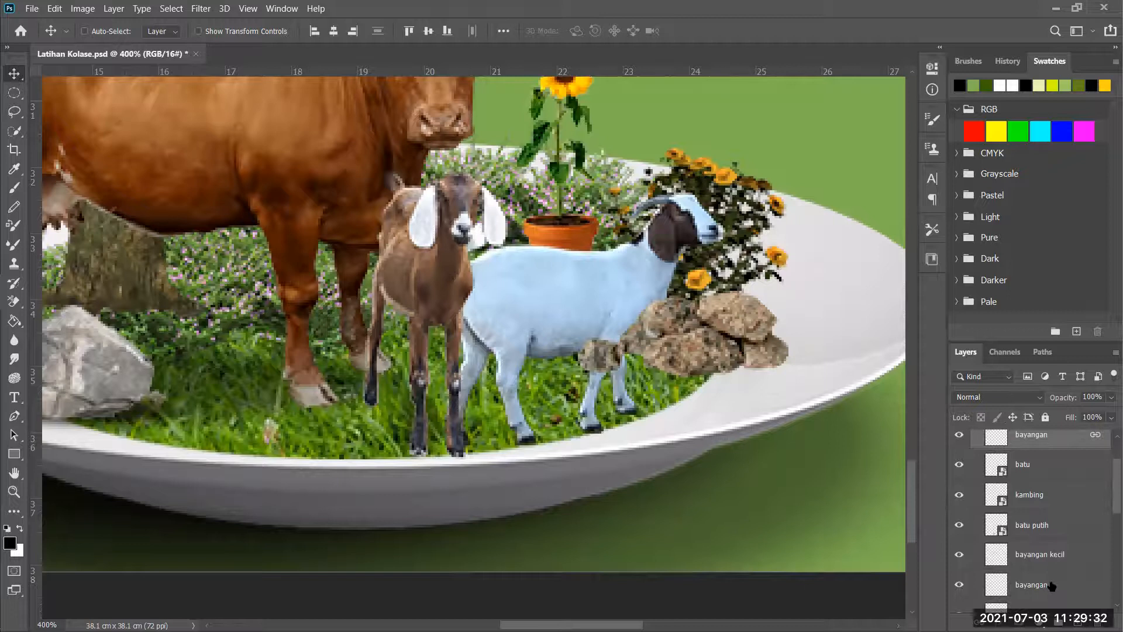
{"action": "left_click", "coordinate": [1045, 586]}
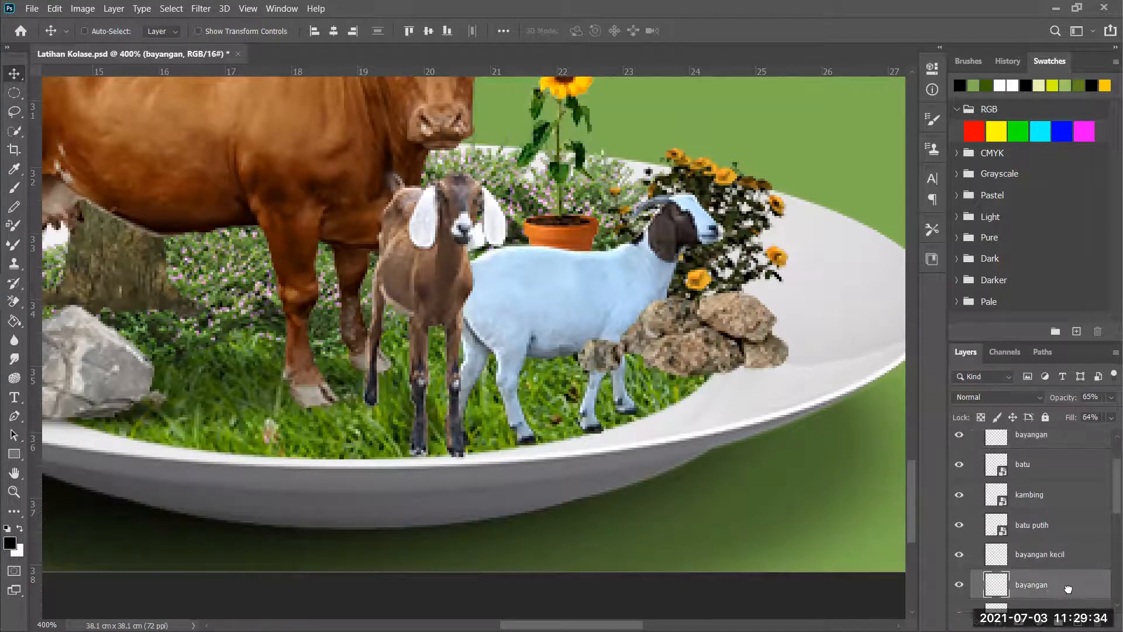
{"action": "left_click_drag", "start_coordinate": [1062, 592], "coordinate": [1056, 510]}
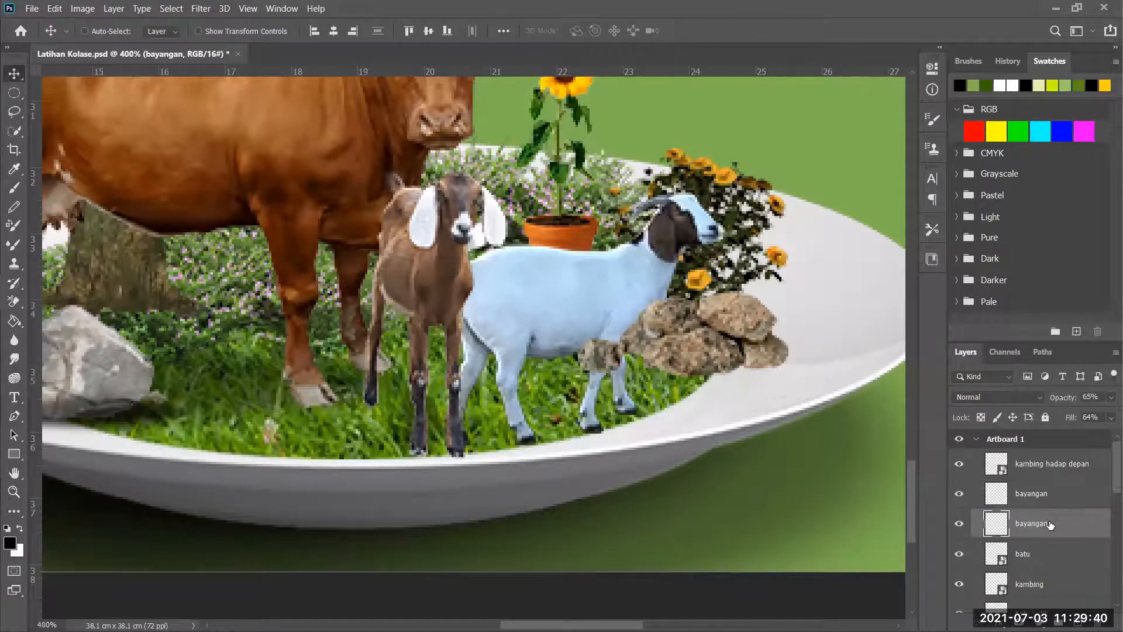
{"action": "scroll", "coordinate": [1050, 524], "scroll_direction": "down", "scroll_amount": 1}
{"action": "left_click_drag", "start_coordinate": [1043, 505], "coordinate": [1044, 578]}
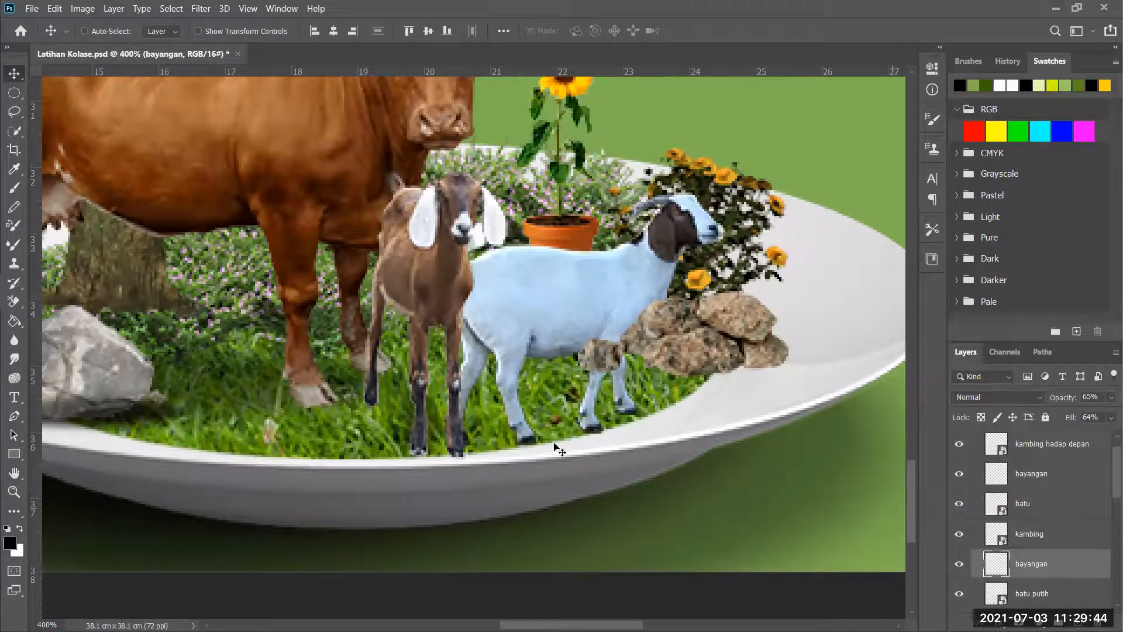
{"action": "left_click_drag", "start_coordinate": [246, 383], "coordinate": [673, 388]}
{"action": "mouse_move", "coordinate": [567, 419]}
{"action": "left_mouse_down"}
{"action": "mouse_move", "coordinate": [598, 410]}
{"action": "mouse_move", "coordinate": [584, 413]}
{"action": "left_mouse_up"}
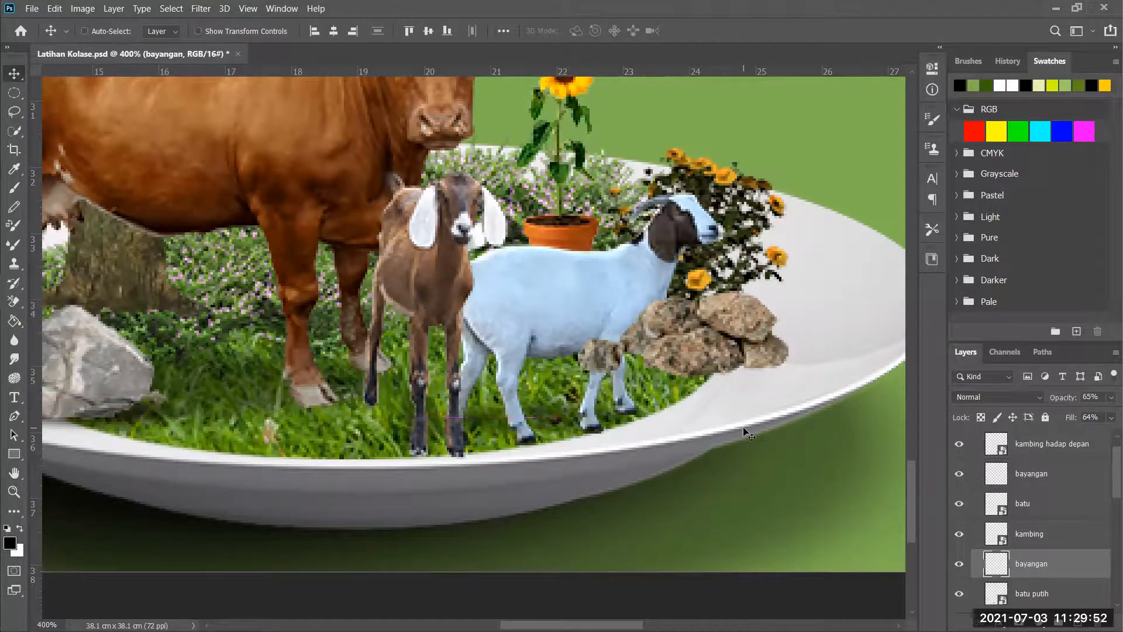
- Link the kambing layer with the bayangan layer directly beneath it
{"action": "left_click", "coordinate": [1053, 541]}
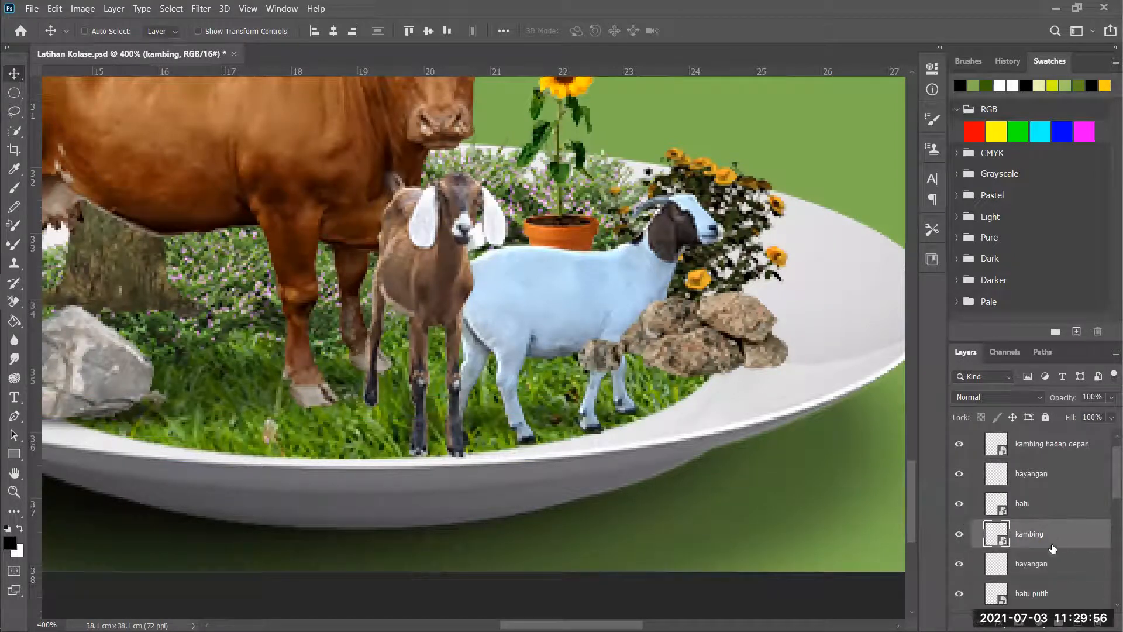
{"action": "left_click", "coordinate": [1053, 569], "text": "ctrl"}
{"action": "right_click", "coordinate": [1053, 568]}
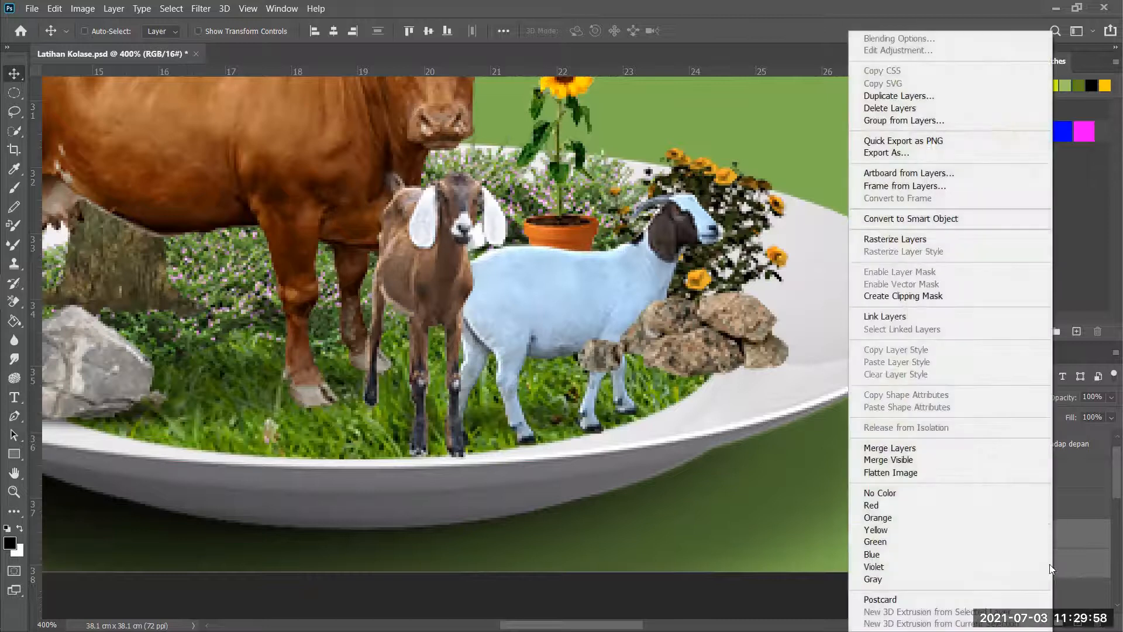
{"action": "left_click", "coordinate": [924, 317]}
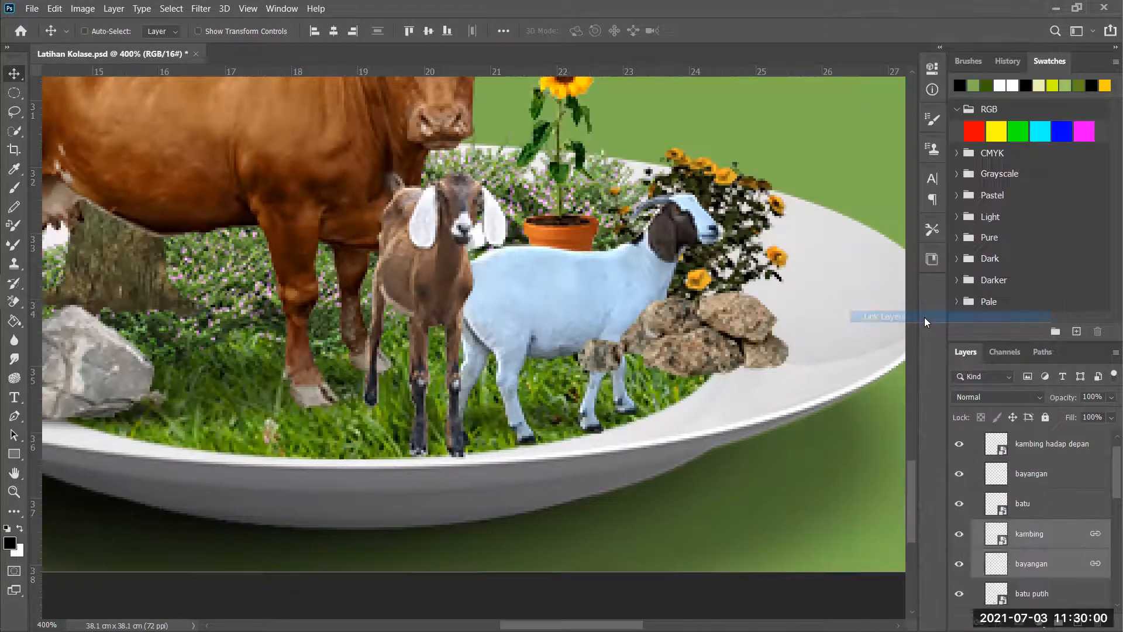
- Move the batu layer directly below the blue goat's bayangan layer so the rocks sit behind the goat, and save the document
{"action": "right_click", "coordinate": [710, 328]}
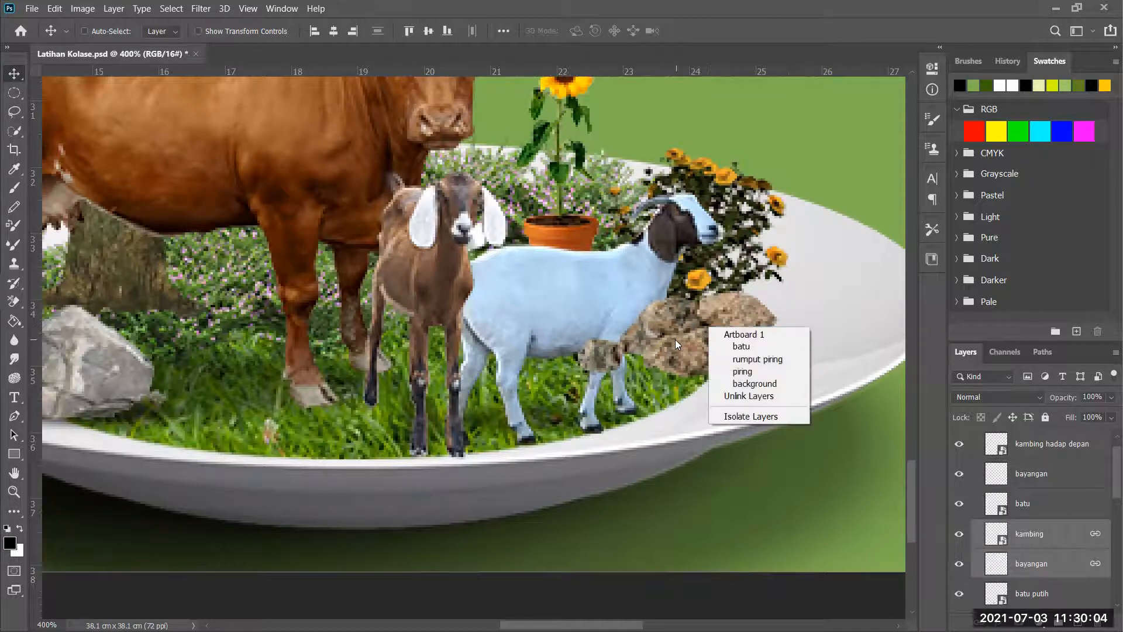
{"action": "left_click", "coordinate": [738, 346]}
{"action": "left_click", "coordinate": [960, 503]}
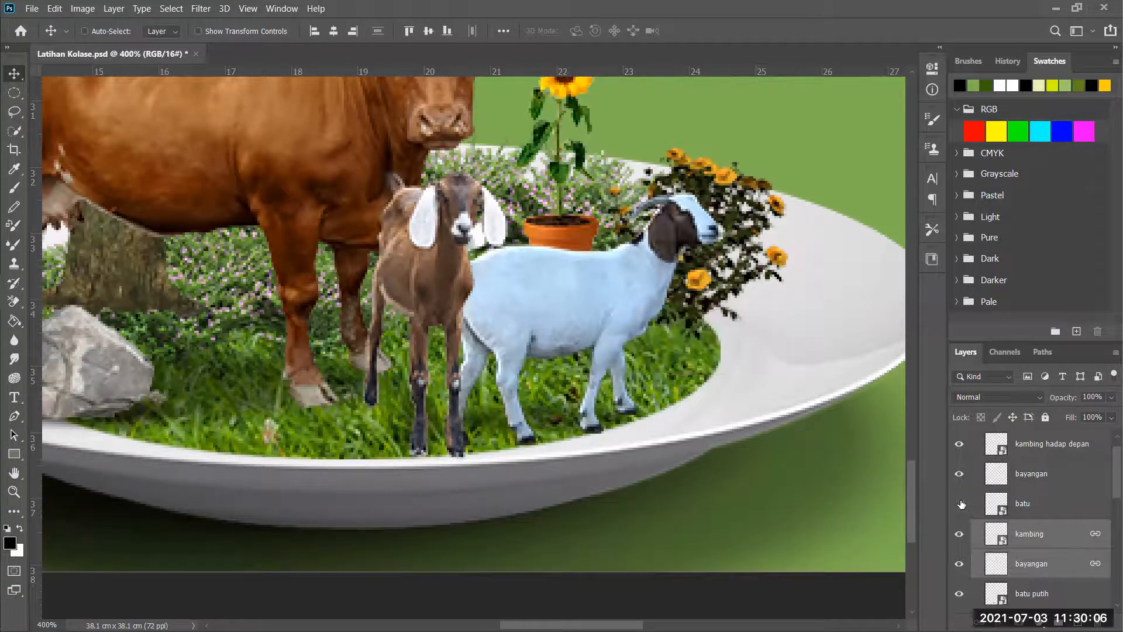
{"action": "left_click", "coordinate": [960, 503]}
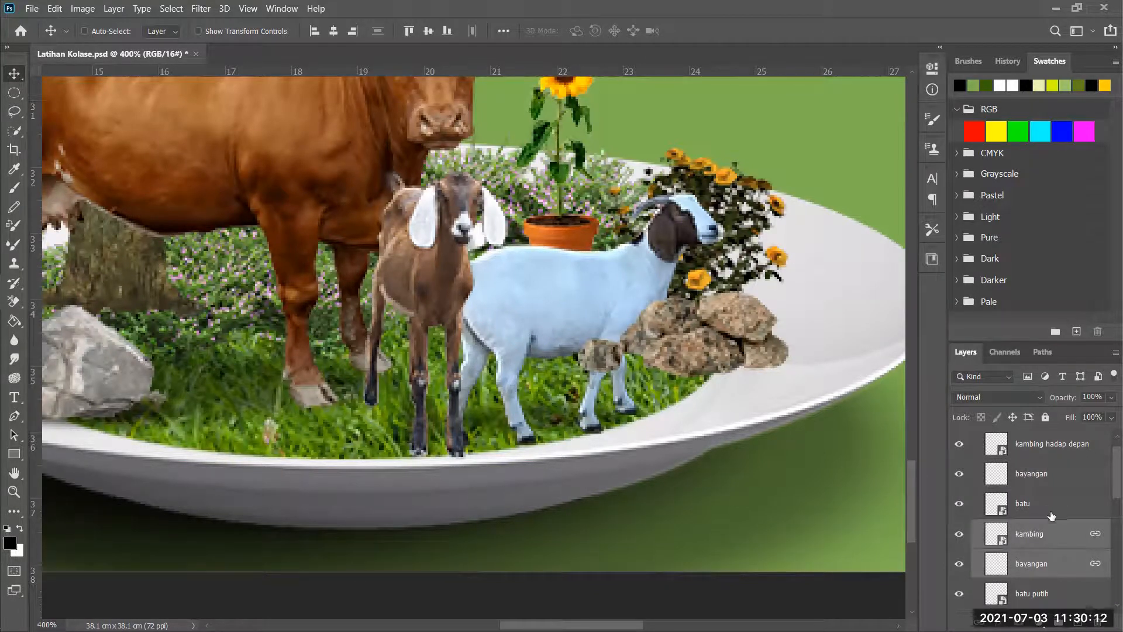
{"action": "left_click_drag", "start_coordinate": [1047, 508], "coordinate": [1051, 580]}
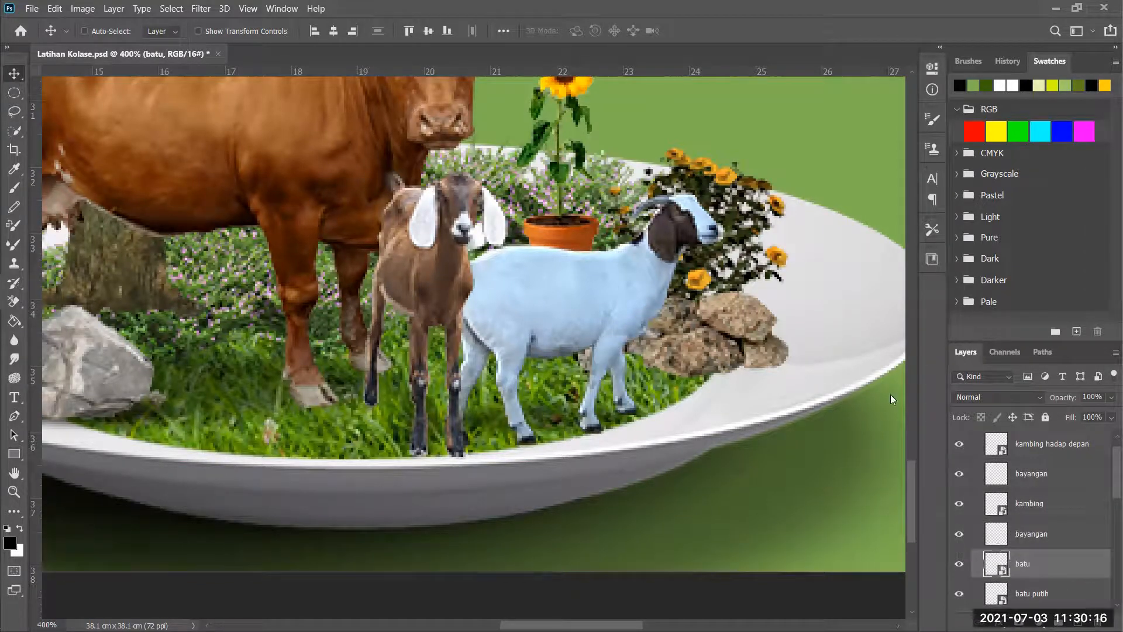
{"action": "left_click", "coordinate": [715, 317], "text": "ctrl+alt"}
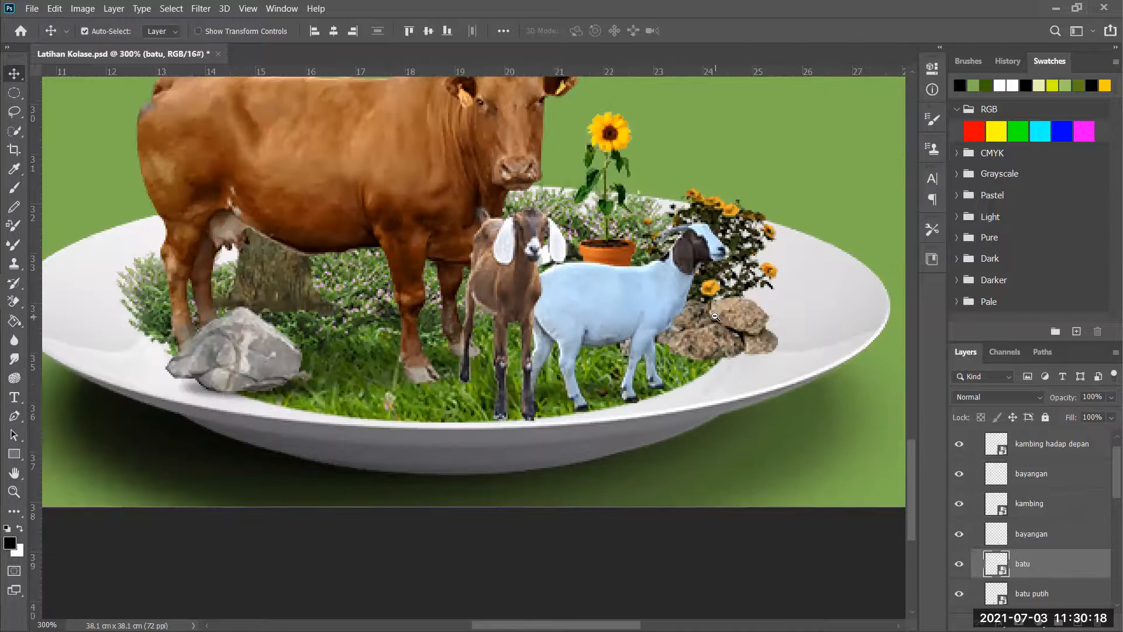
{"action": "left_click", "coordinate": [715, 316], "text": "ctrl+alt"}
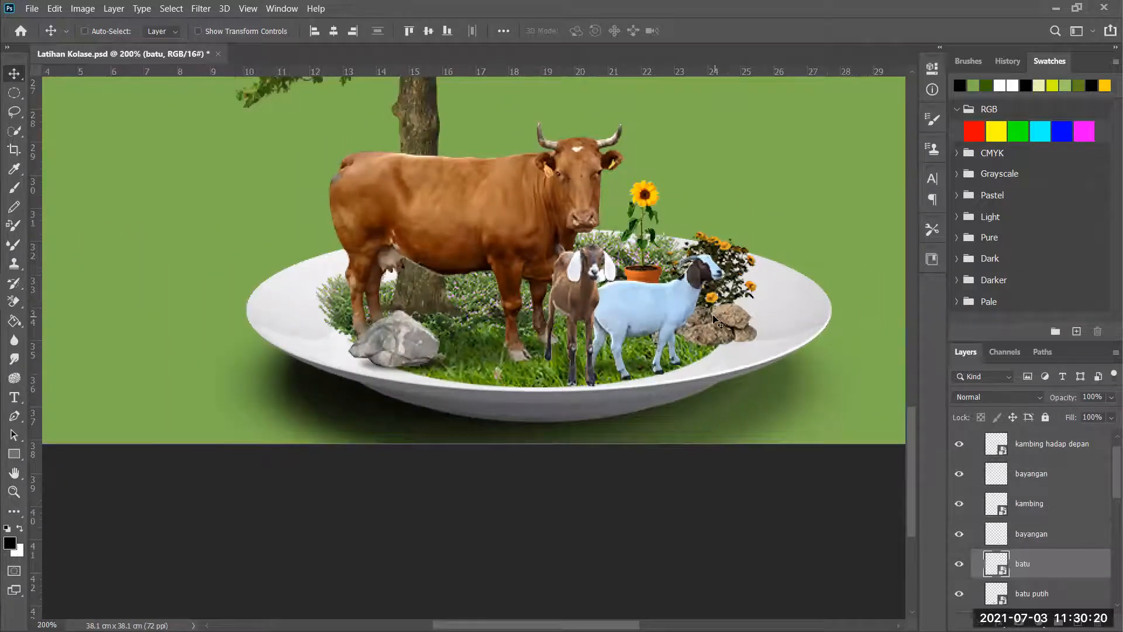
{"action": "key", "text": "ctrl+s"}
- Duplicate the stone's bayangan kecil shadow and position the copy beneath the brown rocks beside the blue goat
{"action": "scroll", "coordinate": [1049, 535], "scroll_direction": "down", "scroll_amount": 1}
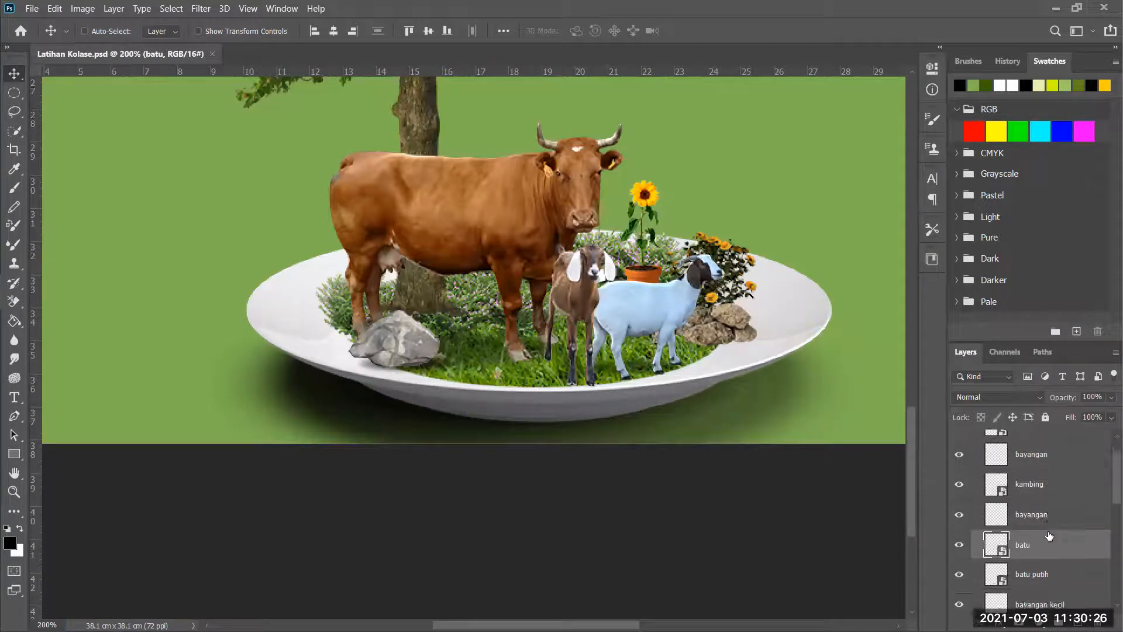
{"action": "scroll", "coordinate": [1049, 535], "scroll_direction": "down", "scroll_amount": 1}
{"action": "scroll", "coordinate": [1046, 527], "scroll_direction": "down", "scroll_amount": 1}
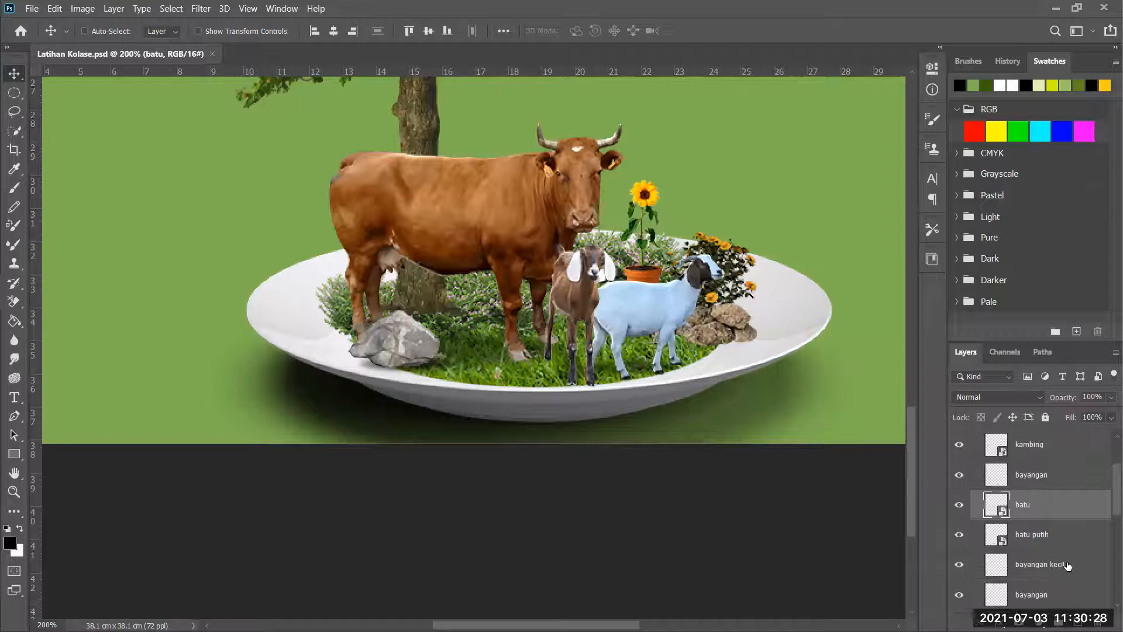
{"action": "left_click", "coordinate": [1068, 567]}
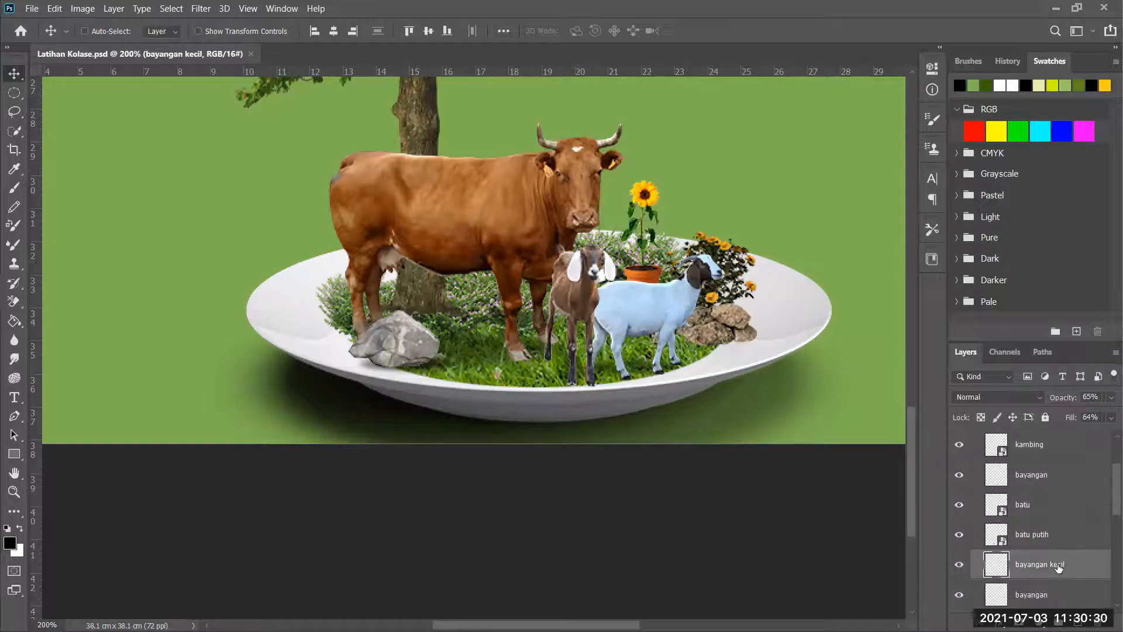
{"action": "left_click_drag", "start_coordinate": [1061, 566], "coordinate": [1076, 623]}
{"action": "left_click_drag", "start_coordinate": [484, 358], "coordinate": [704, 344]}
{"action": "key", "text": "ctrl"}
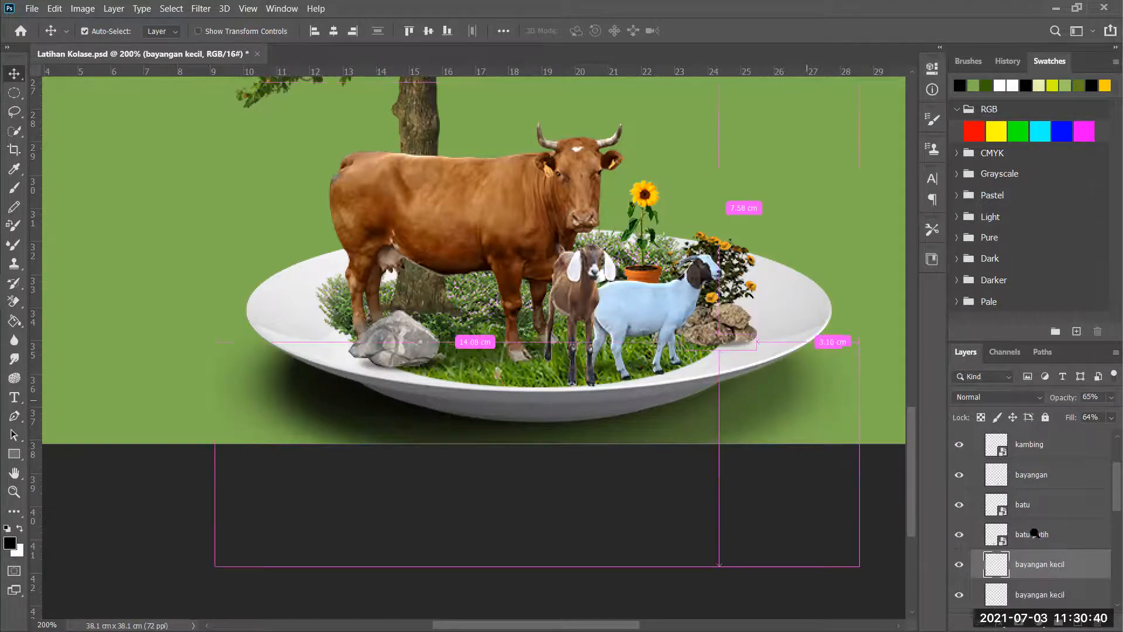
{"action": "left_click", "coordinate": [724, 344], "text": "ctrl"}
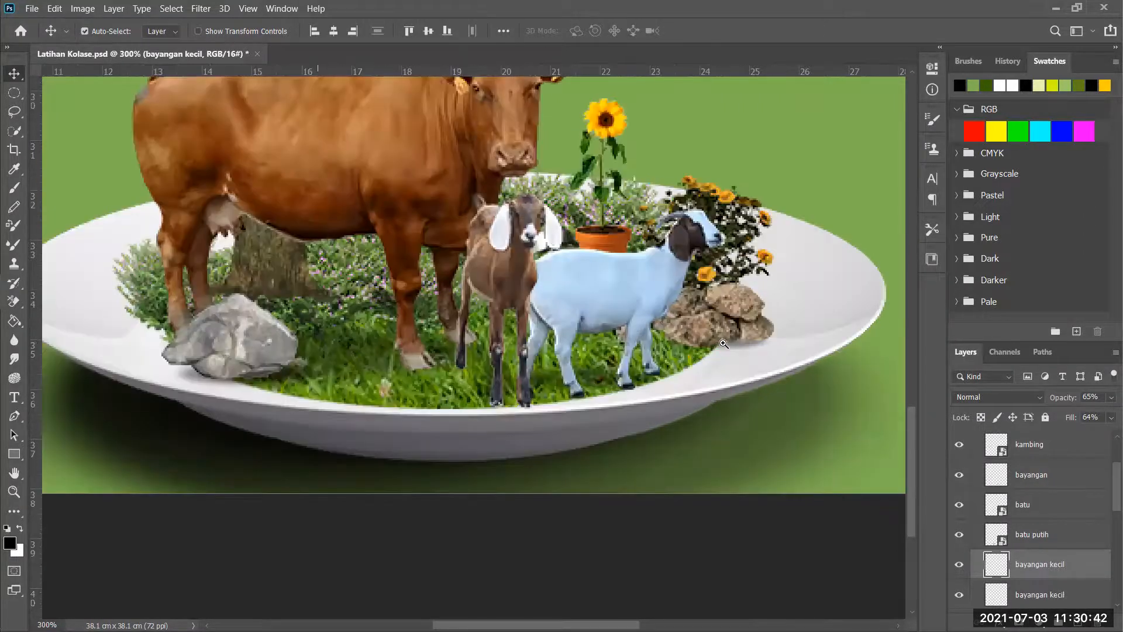
- Transform the brown rocks' bayangan kecil shadow so it tucks in beneath the rocks beside the blue goat
{"action": "left_click", "coordinate": [723, 344], "text": "ctrl"}
{"action": "key", "text": "ctrl+t"}
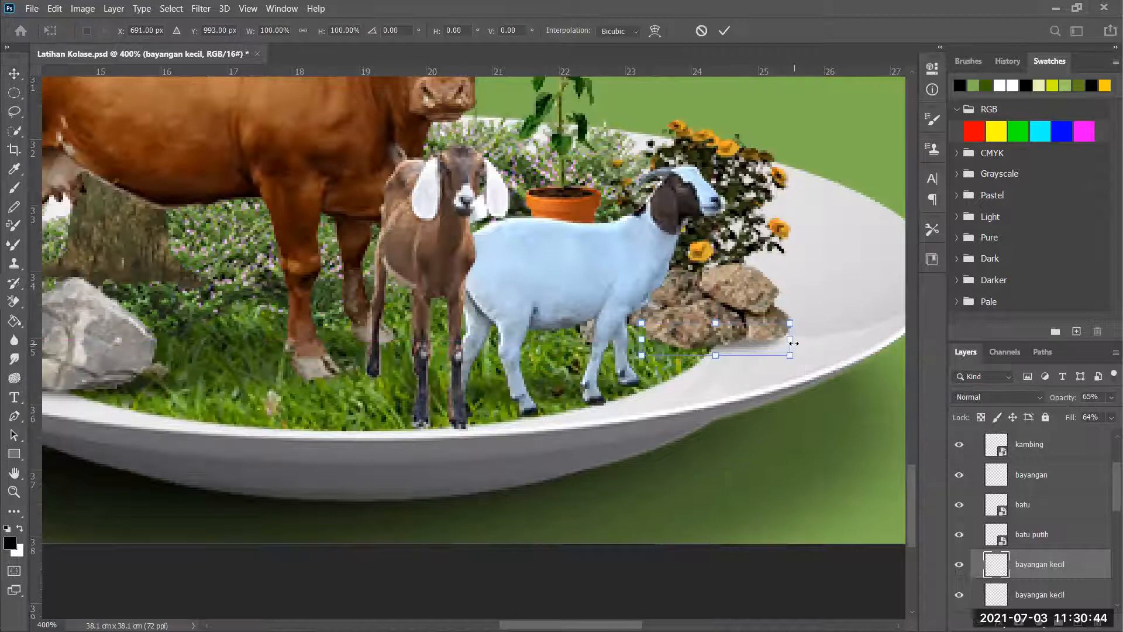
{"action": "left_click_drag", "start_coordinate": [784, 342], "coordinate": [707, 305]}
{"action": "left_click", "coordinate": [724, 32]}
- Link the batu putih layer with the bayangan kecil layer directly beneath it
{"action": "key", "text": "ctrl"}
{"action": "left_click", "coordinate": [1055, 537], "text": "ctrl"}
{"action": "right_click", "coordinate": [1054, 536]}
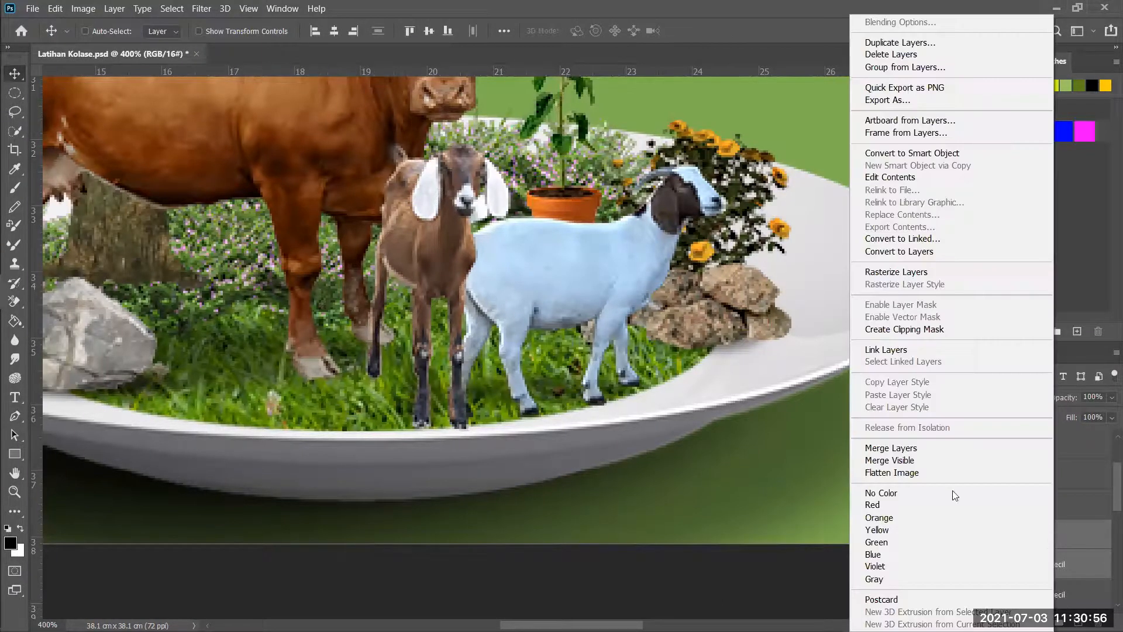
{"action": "left_click", "coordinate": [878, 350]}
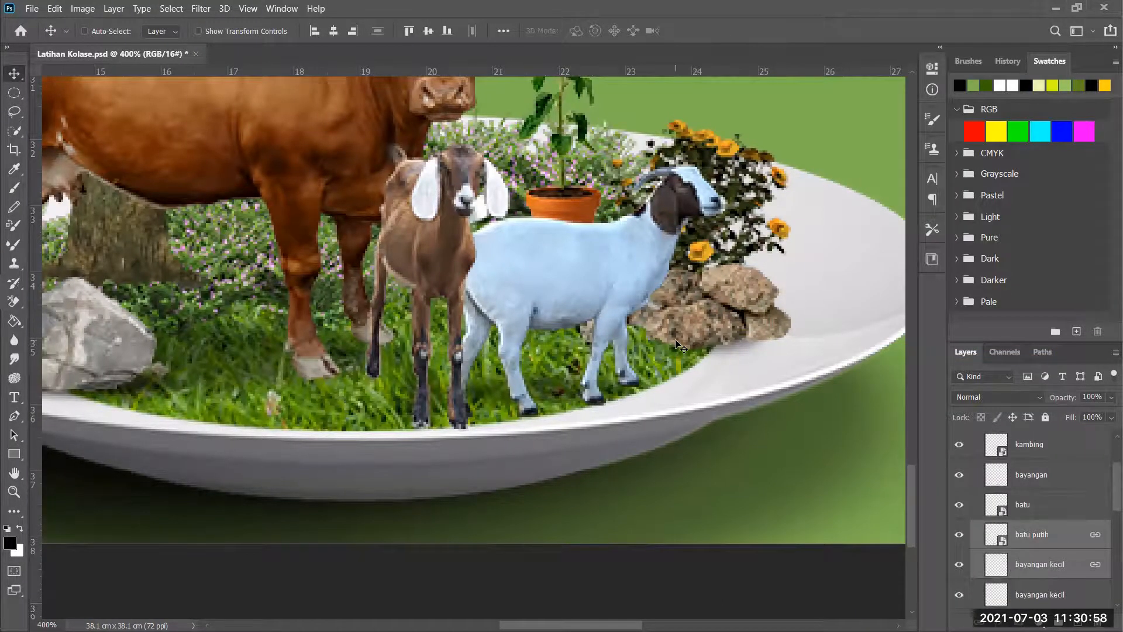
- Place the 9-cloud-png-image picture on the artboard, scale it to 26.44%, and position it across the tree's right side
{"action": "scroll", "coordinate": [563, 332], "scroll_direction": "down", "scroll_amount": 1}
{"action": "scroll", "coordinate": [562, 332], "scroll_direction": "down", "scroll_amount": 2}
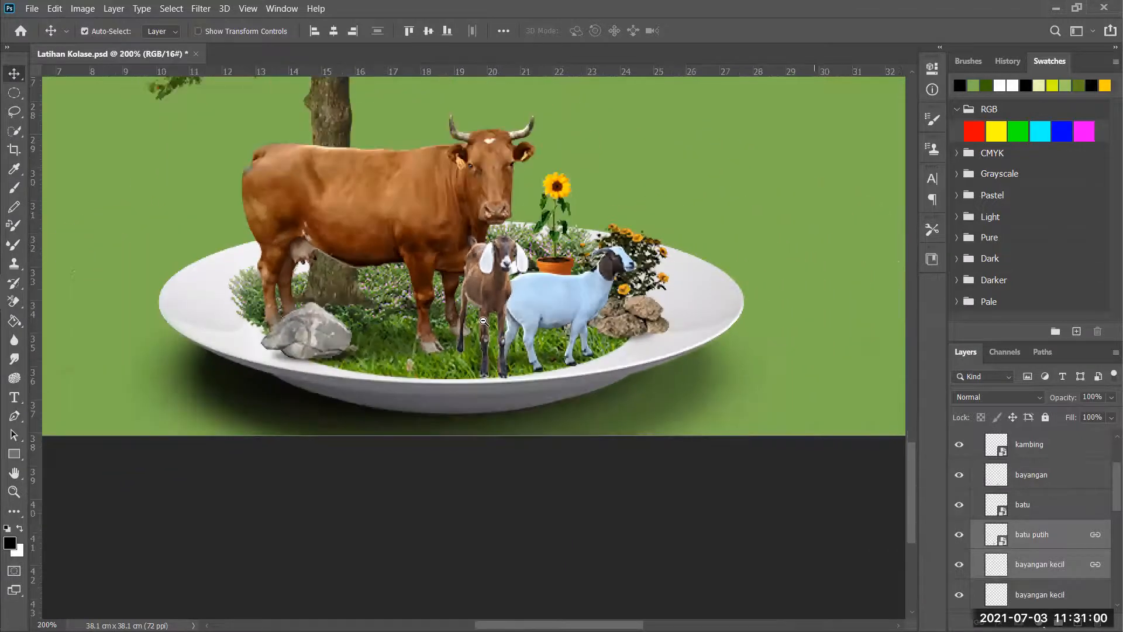
{"action": "scroll", "coordinate": [484, 321], "scroll_direction": "down", "scroll_amount": 1}
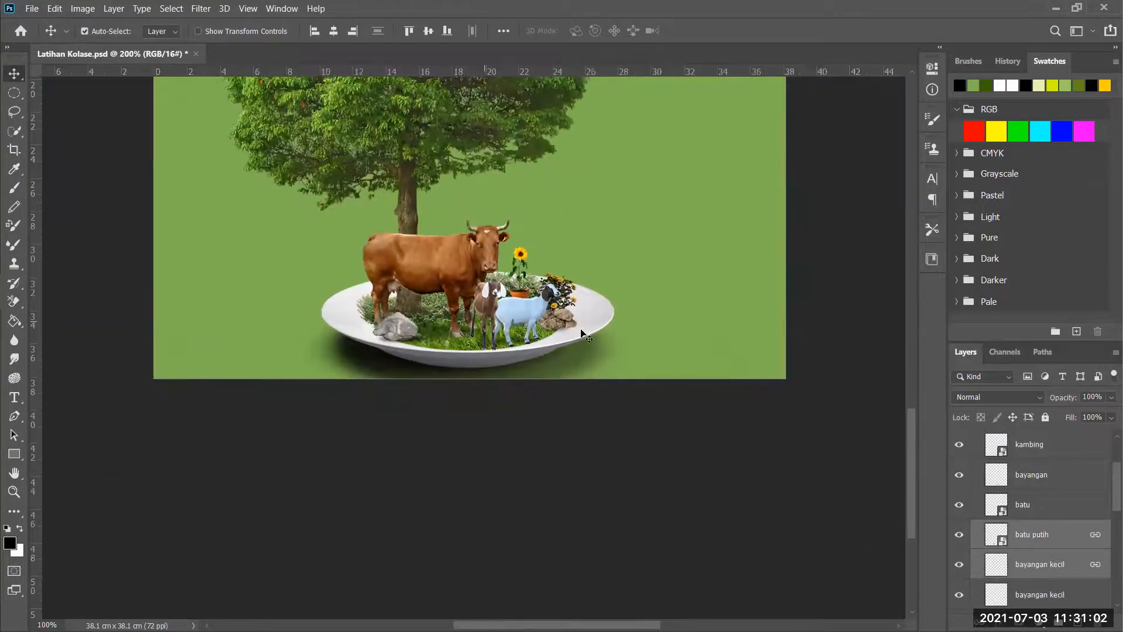
{"action": "scroll", "coordinate": [644, 254], "scroll_direction": "down", "scroll_amount": 1}
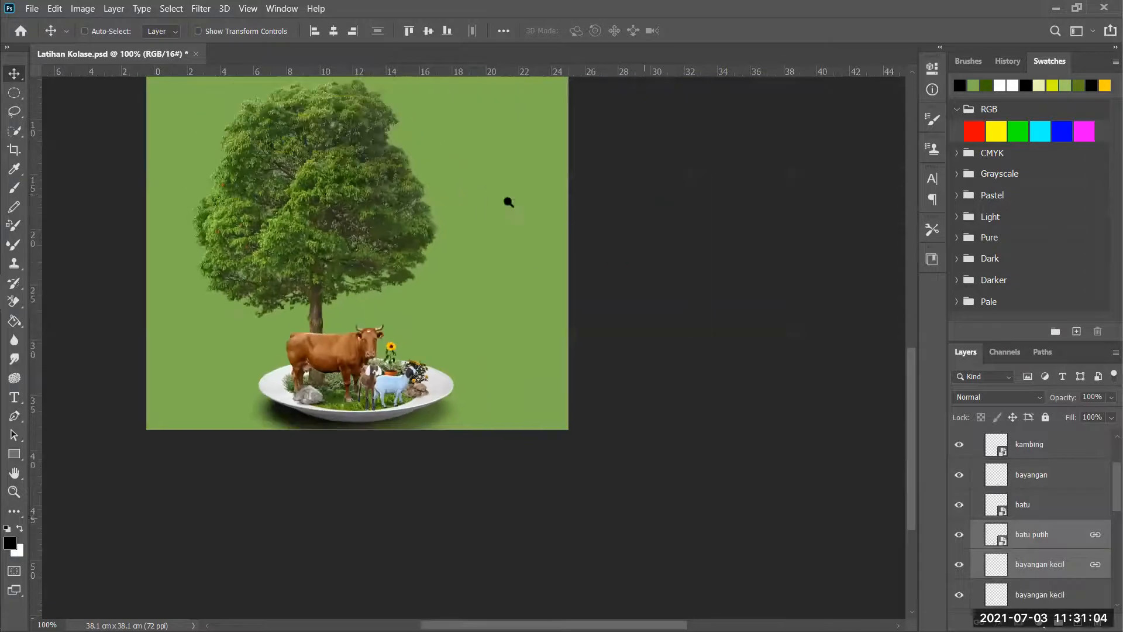
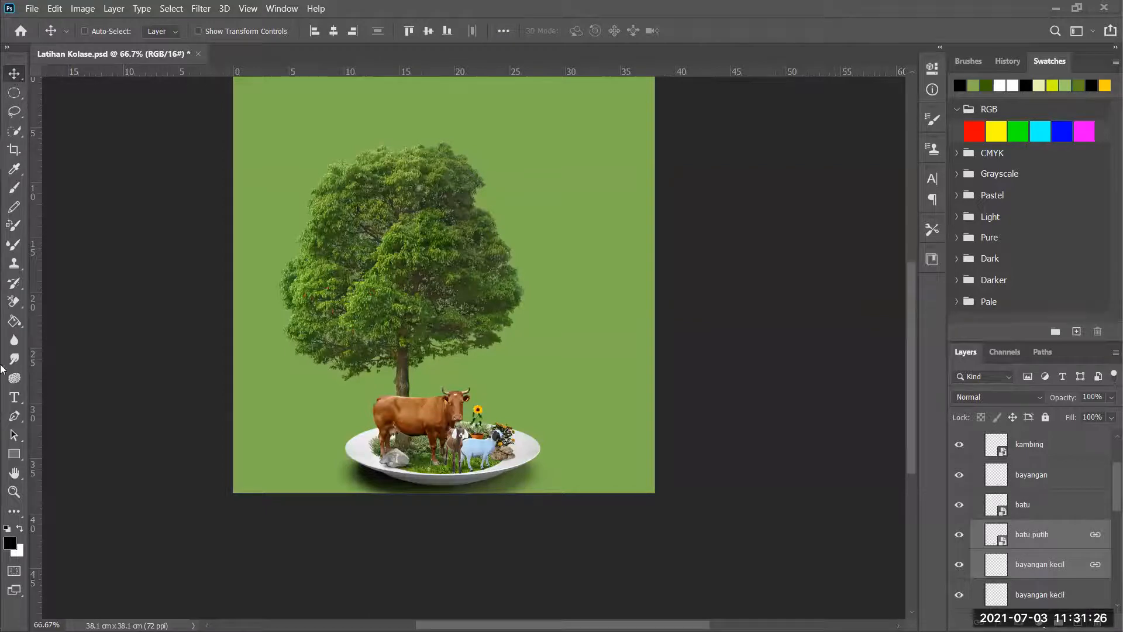
{"action": "left_click_drag", "start_coordinate": [20, 299], "coordinate": [443, 289]}
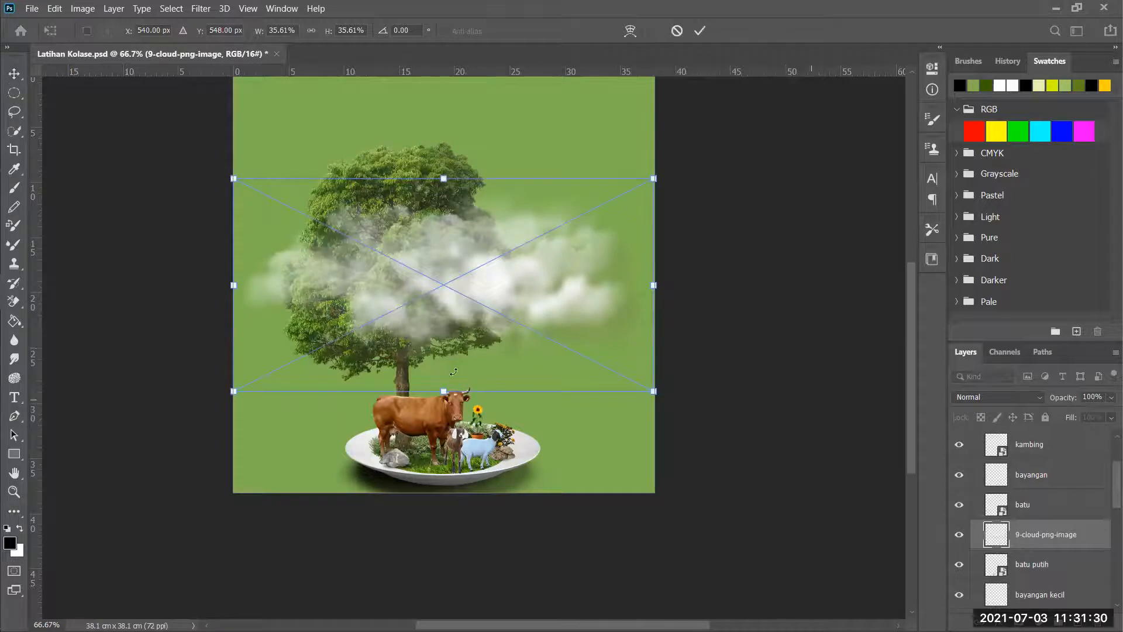
{"action": "left_click_drag", "start_coordinate": [230, 393], "coordinate": [335, 333]}
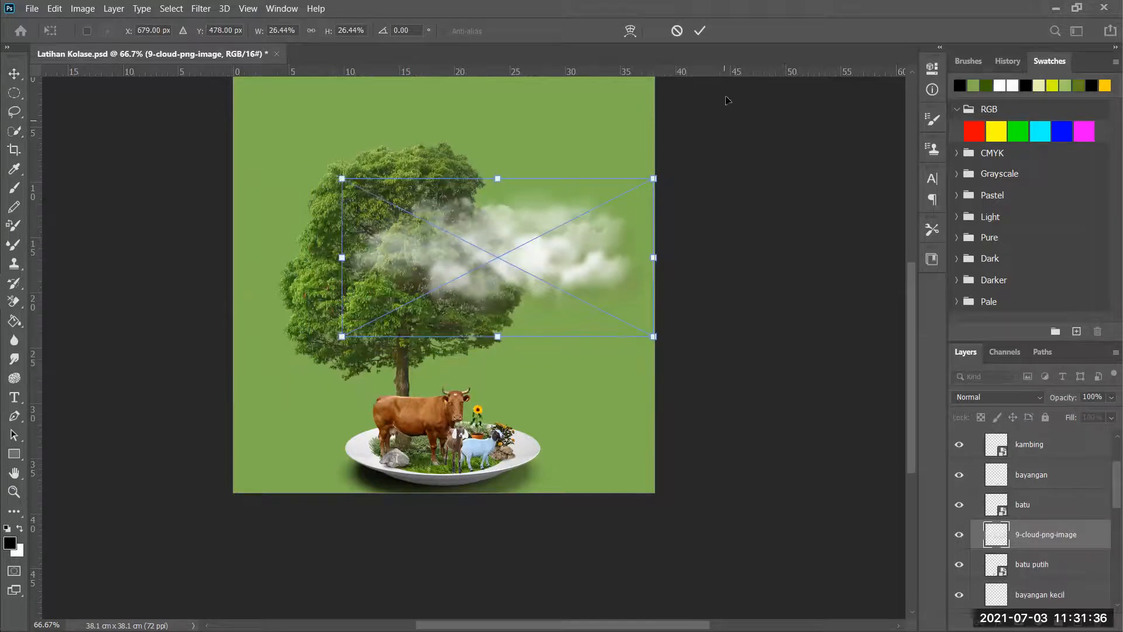
{"action": "left_click", "coordinate": [703, 33]}
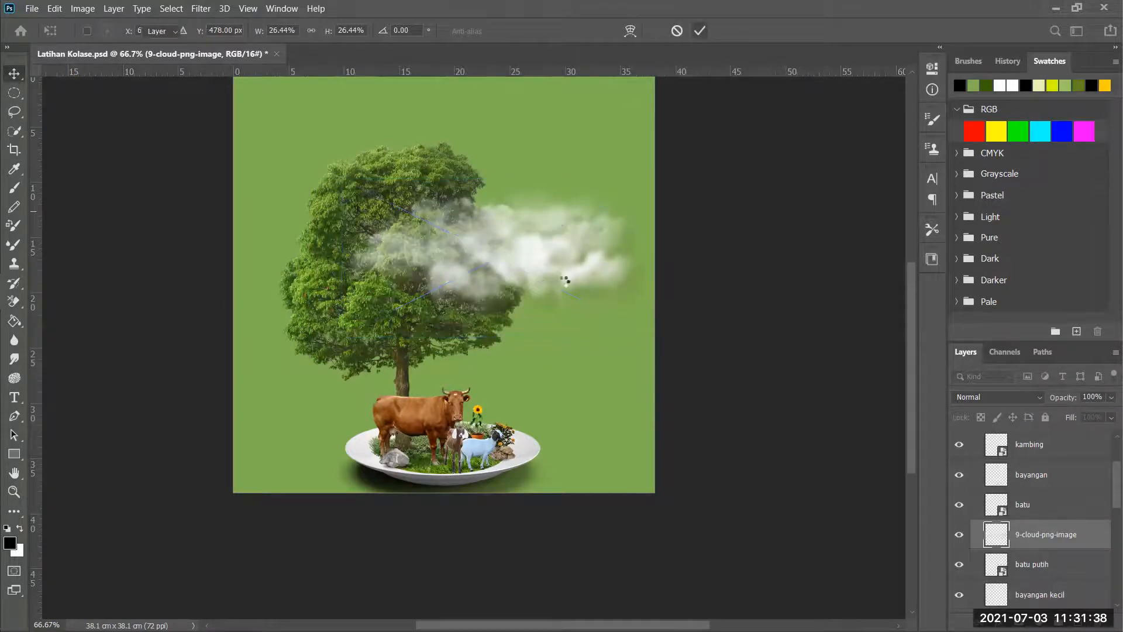
{"action": "left_click_drag", "start_coordinate": [560, 321], "coordinate": [559, 346]}
{"action": "left_click_drag", "start_coordinate": [555, 292], "coordinate": [593, 274]}
- Rename the placed cloud layer as awan
{"action": "double_click", "coordinate": [1032, 536]}
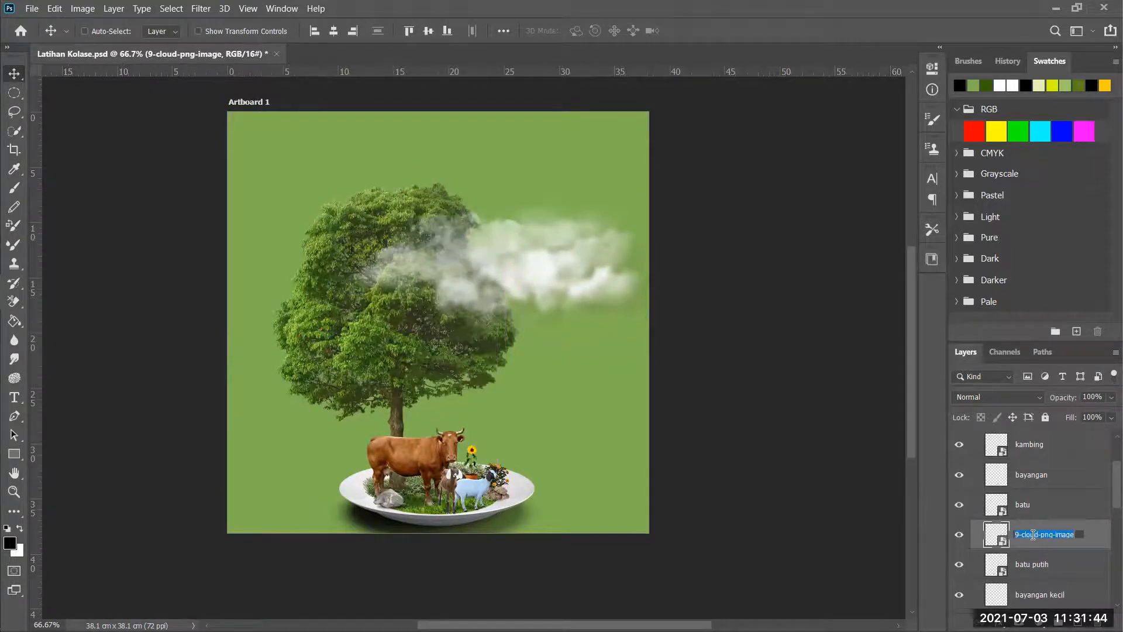
{"action": "type", "text": "aw"}
{"action": "left_click", "coordinate": [853, 505]}
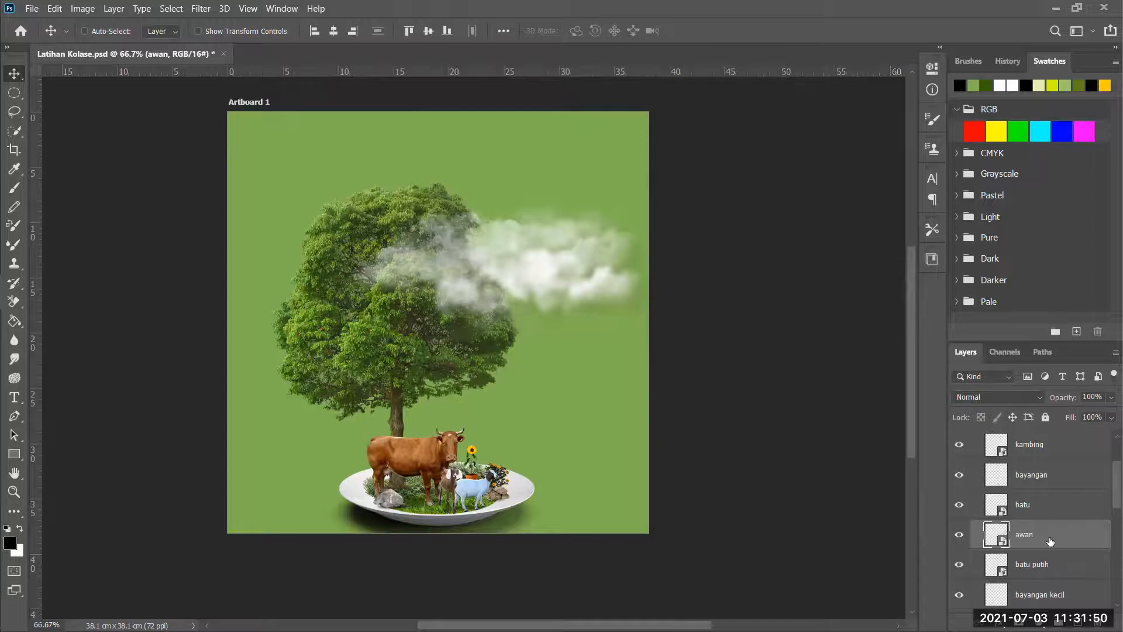
- Move the awan layer directly below pohon in the stack so the cloud sits behind the tree
{"action": "scroll", "coordinate": [1050, 535], "scroll_direction": "down", "scroll_amount": 3}
{"action": "scroll", "coordinate": [1050, 541], "scroll_direction": "up", "scroll_amount": 3}
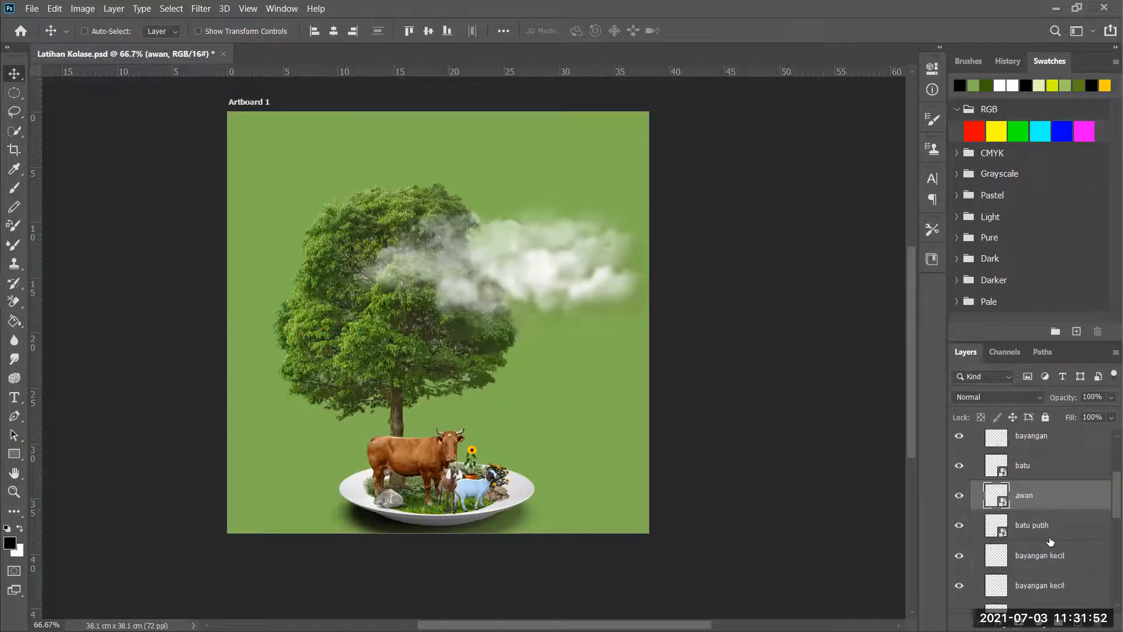
{"action": "left_click_drag", "start_coordinate": [1052, 521], "coordinate": [1053, 568]}
{"action": "scroll", "coordinate": [1056, 585], "scroll_direction": "down", "scroll_amount": 2}
{"action": "scroll", "coordinate": [1056, 572], "scroll_direction": "down", "scroll_amount": 4}
{"action": "left_click_drag", "start_coordinate": [1041, 479], "coordinate": [1047, 581]}
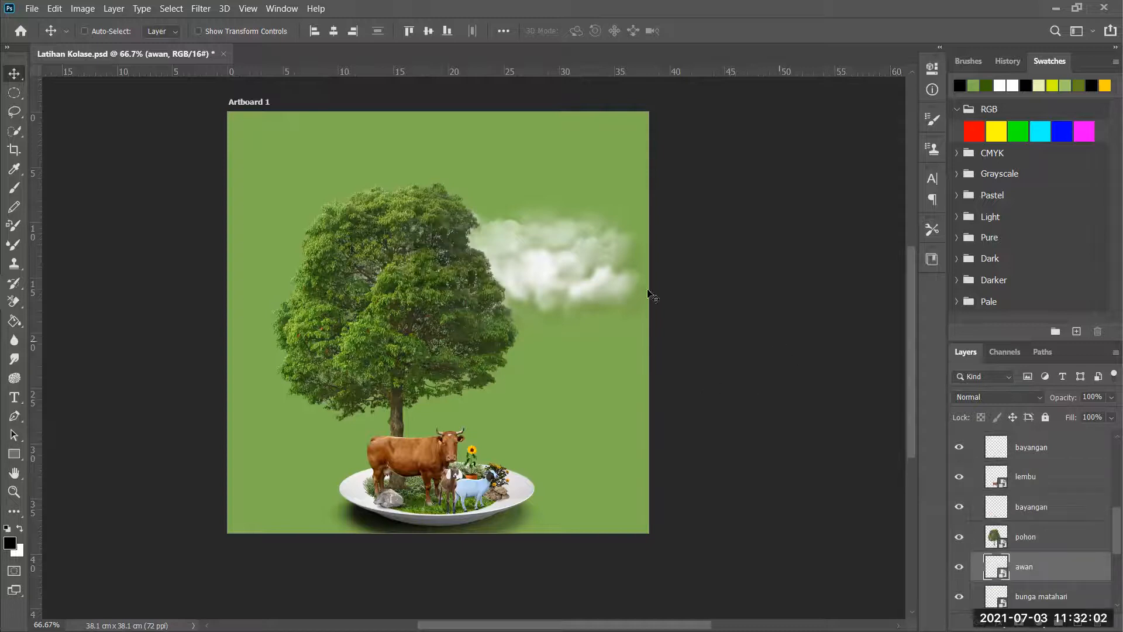
- Scale the awan cloud down slightly, keeping it beside the tree's upper right edge
{"action": "left_click_drag", "start_coordinate": [555, 264], "coordinate": [560, 282]}
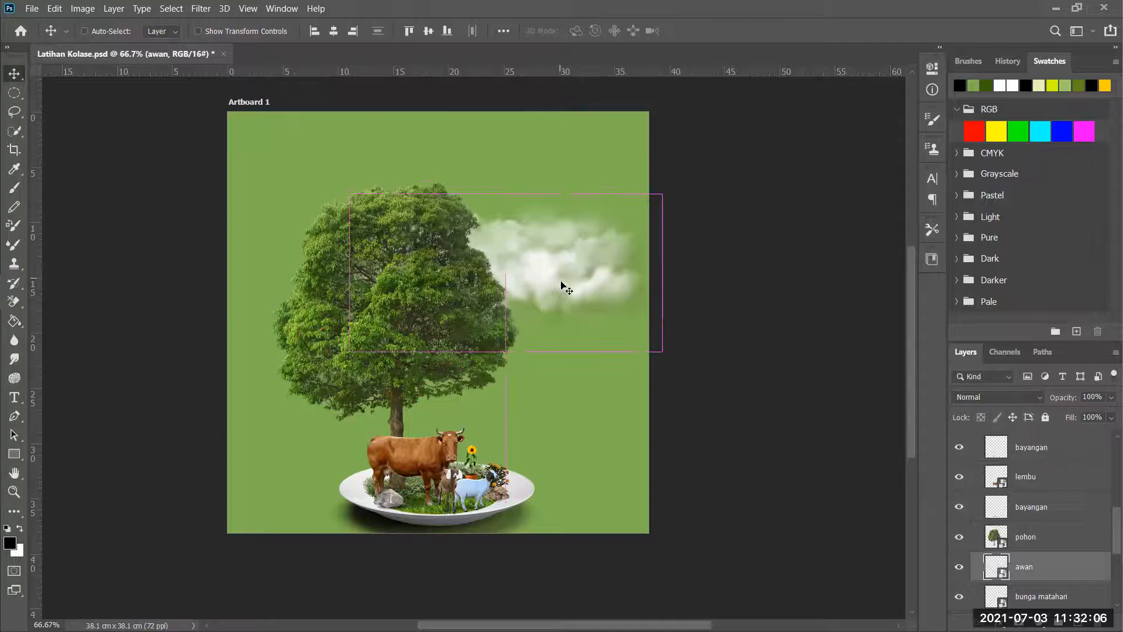
{"action": "key", "text": "ctrl+t"}
{"action": "left_click_drag", "start_coordinate": [661, 351], "coordinate": [621, 330]}
{"action": "left_click", "coordinate": [701, 32]}
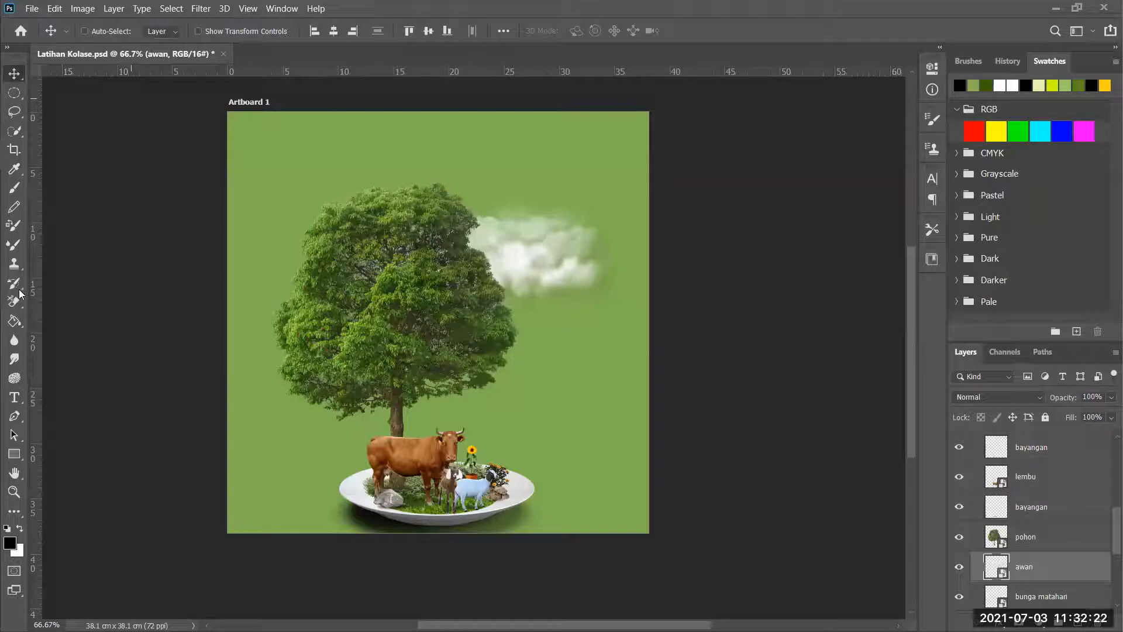
- Place the Pngtree cloud image on the artboard and shrink it to about half size at the tree's upper left
{"action": "left_click_drag", "start_coordinate": [392, 253], "coordinate": [393, 255]}
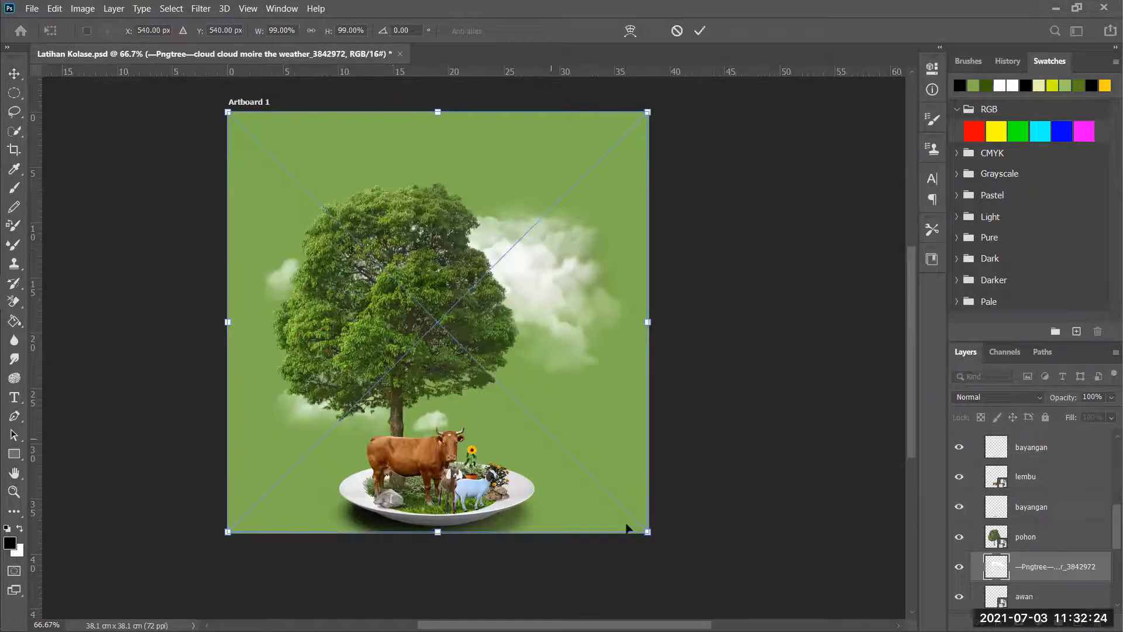
{"action": "left_click_drag", "start_coordinate": [648, 532], "coordinate": [442, 350]}
{"action": "left_click", "coordinate": [699, 31]}
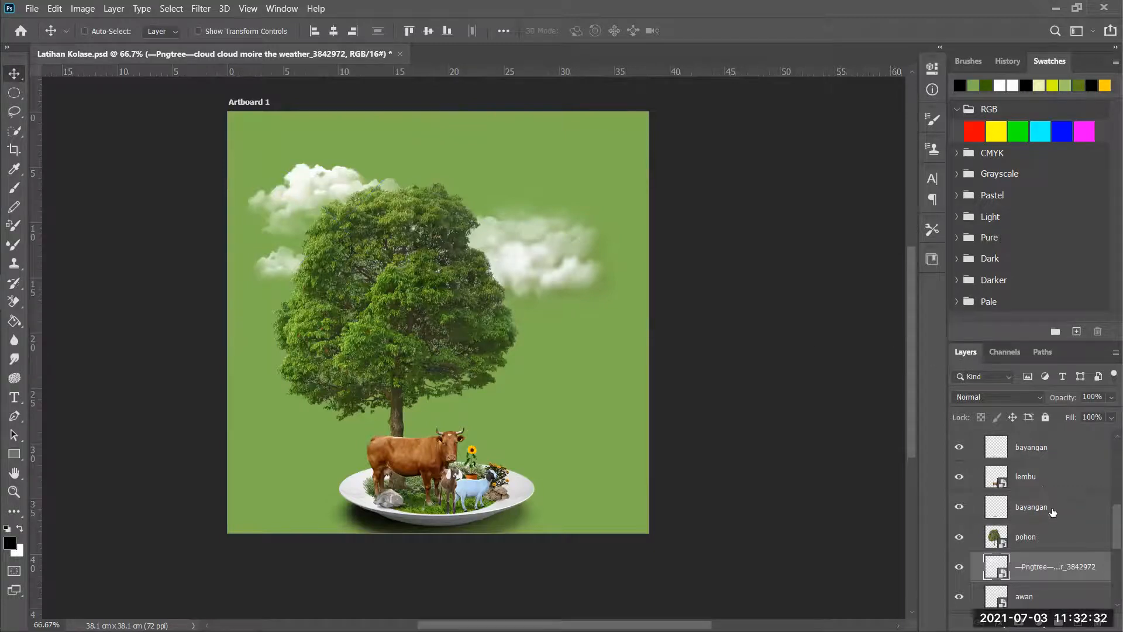
- Move the Pngtree cloud layer above pohon, shift the cloud over the top of the tree crown, and save the document
{"action": "left_click_drag", "start_coordinate": [1036, 567], "coordinate": [1030, 521]}
{"action": "left_click_drag", "start_coordinate": [358, 192], "coordinate": [383, 162]}
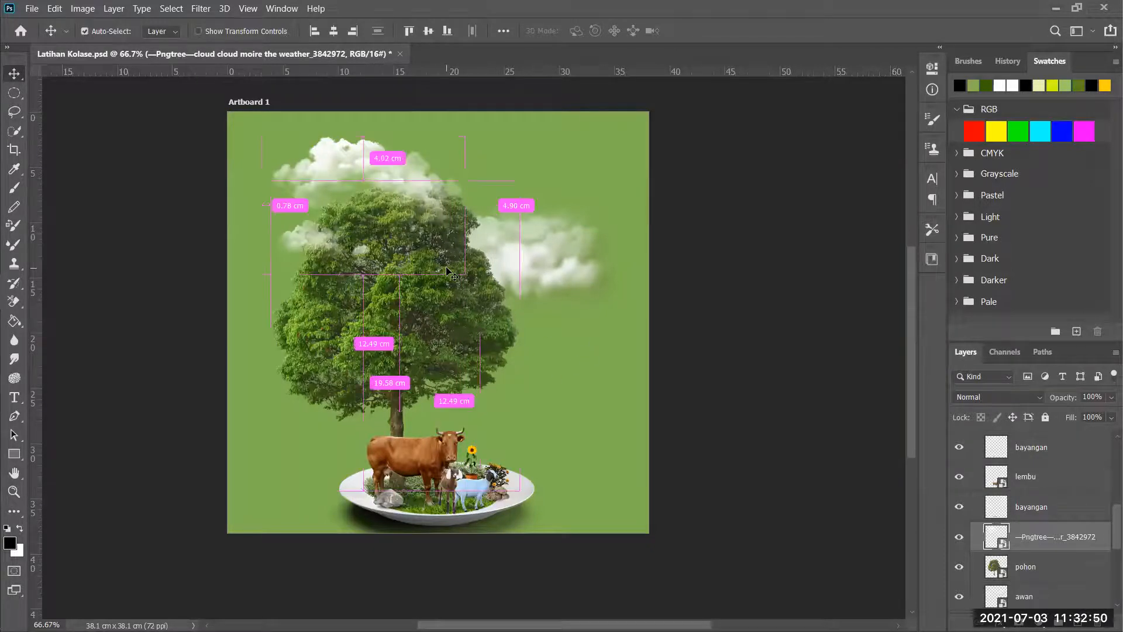
{"action": "key", "text": "ctrl+s"}
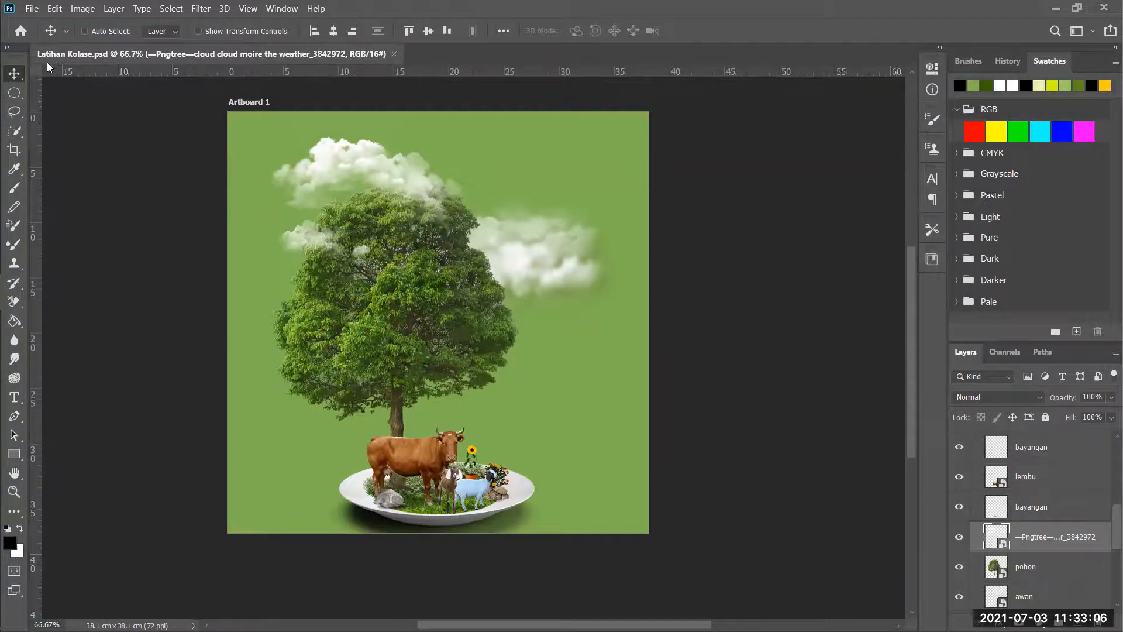
- Fill the background layer with the lime-yellow recent swatch colour and save the document
{"action": "left_click", "coordinate": [1052, 86]}
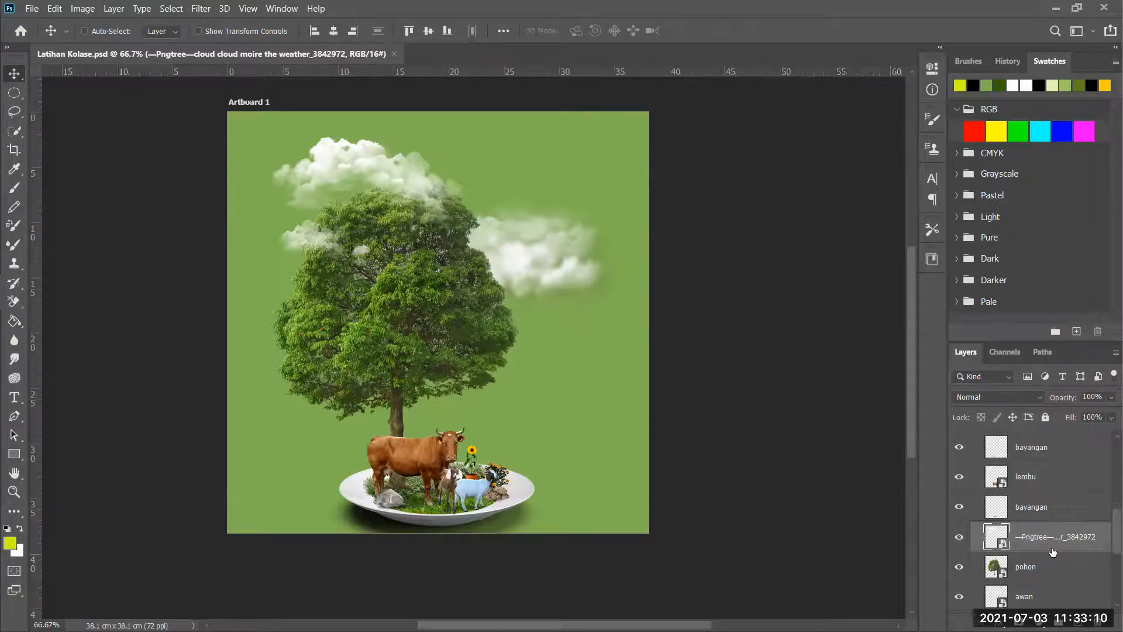
{"action": "scroll", "coordinate": [1052, 554], "scroll_direction": "down", "scroll_amount": 5}
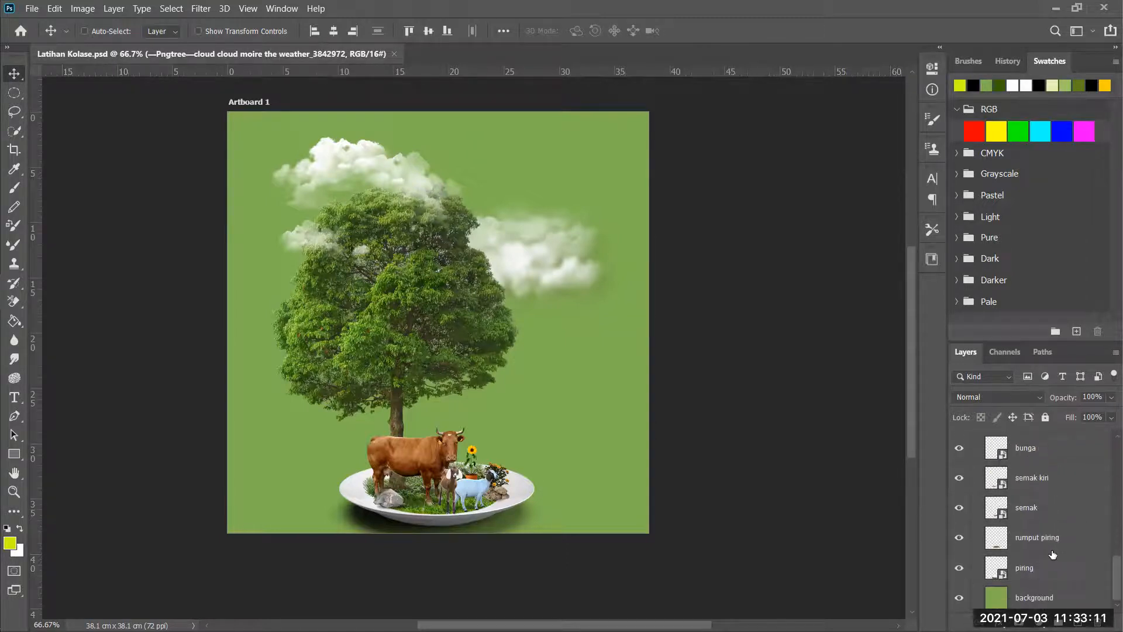
{"action": "left_click", "coordinate": [1047, 601]}
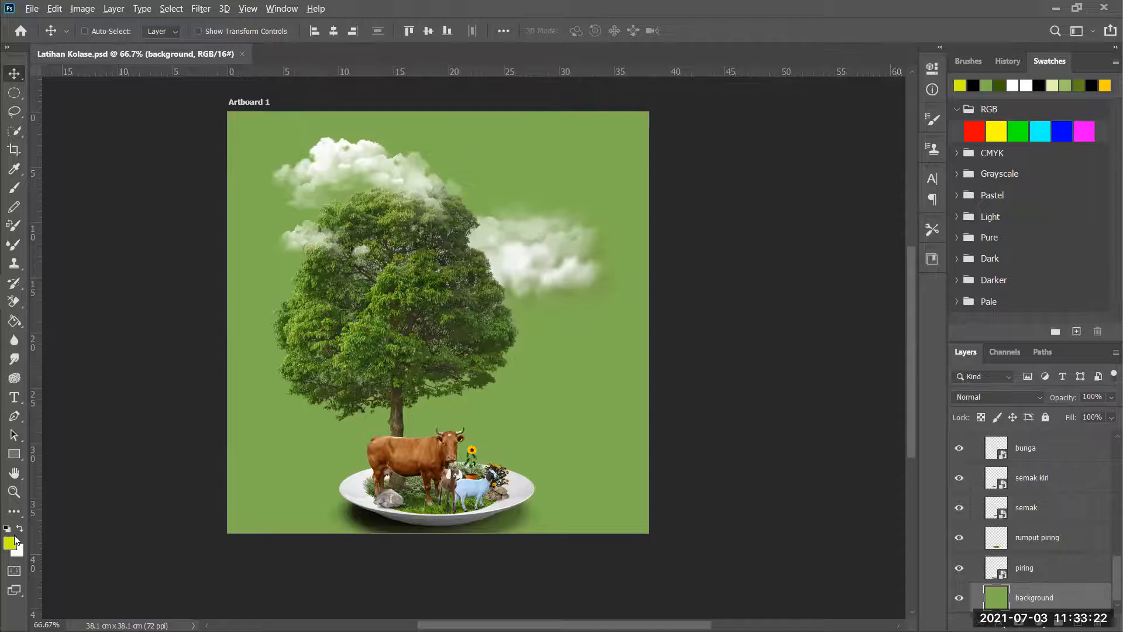
{"action": "key", "text": "alt+BackSpace"}
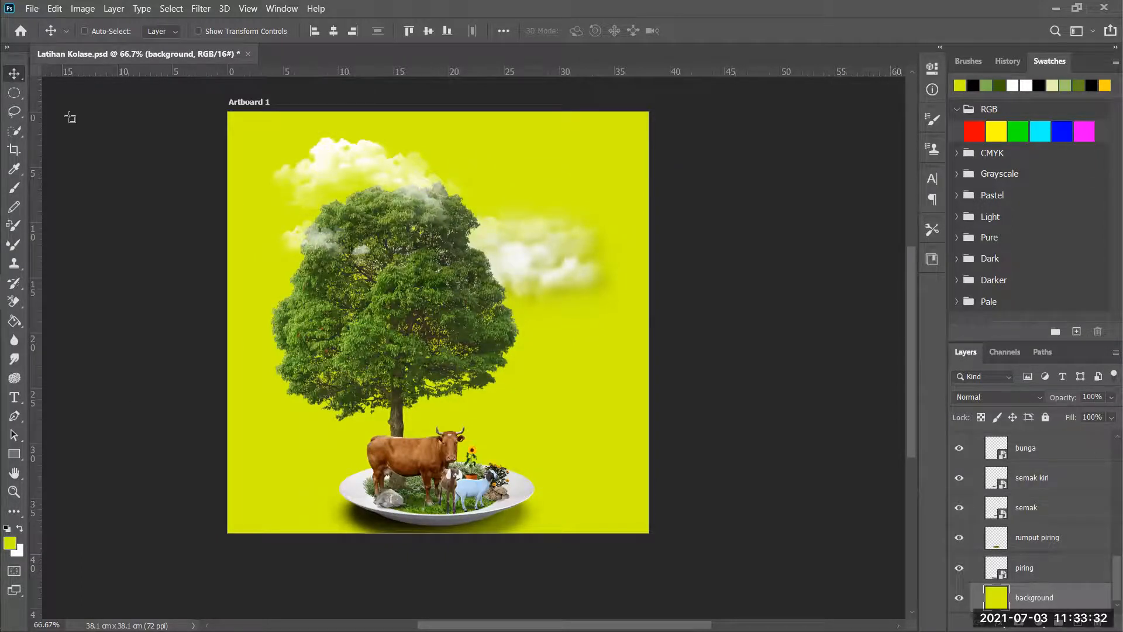
{"action": "key", "text": "ctrl+s"}
{"action": "left_click", "coordinate": [1077, 623]}
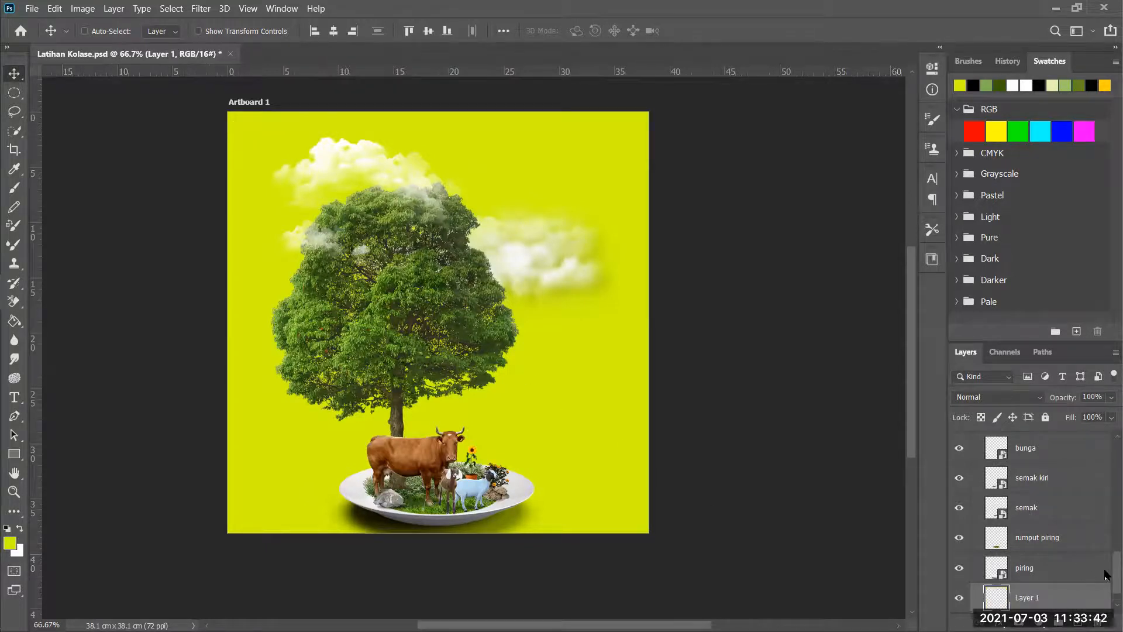
{"action": "left_click_drag", "start_coordinate": [1116, 575], "coordinate": [1115, 619]}
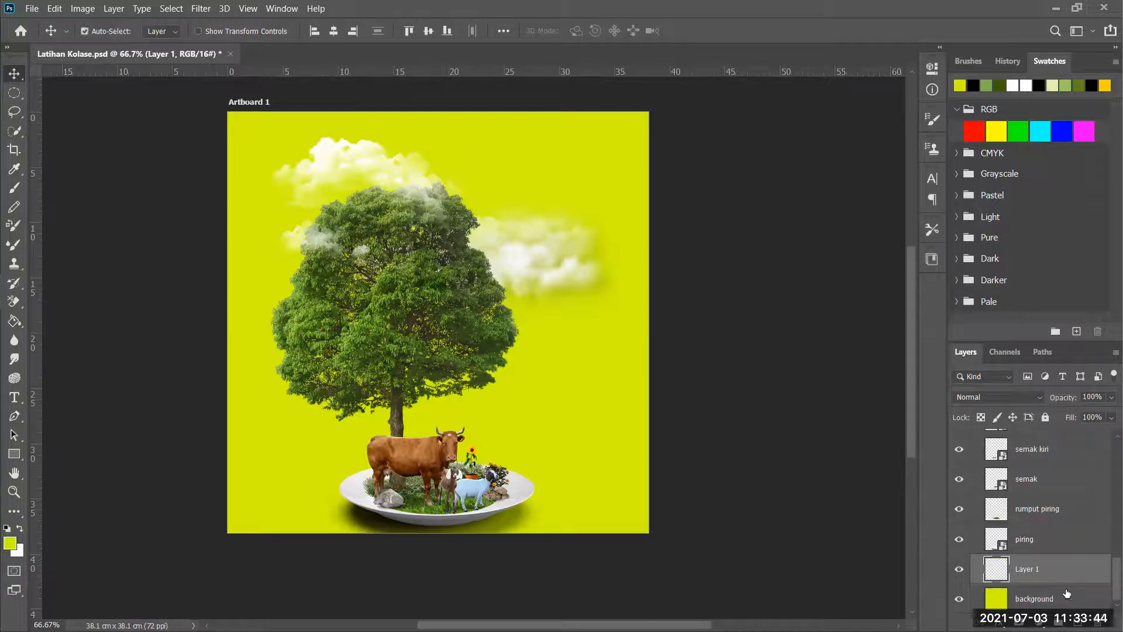
{"action": "key", "text": "Delete"}
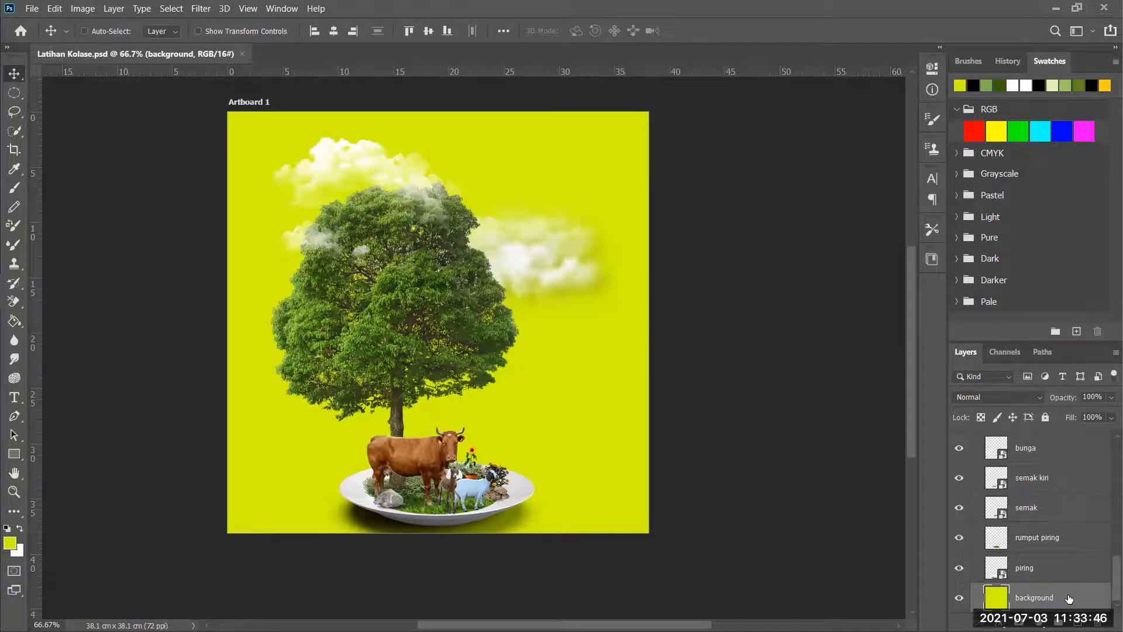
- Duplicate the background layer and scale the copy to 78.70% about the artboard's centre
{"action": "left_click_drag", "start_coordinate": [1074, 607], "coordinate": [1077, 624]}
{"action": "scroll", "coordinate": [1057, 557], "scroll_direction": "down", "scroll_amount": 1}
{"action": "key", "text": "ctrl+t"}
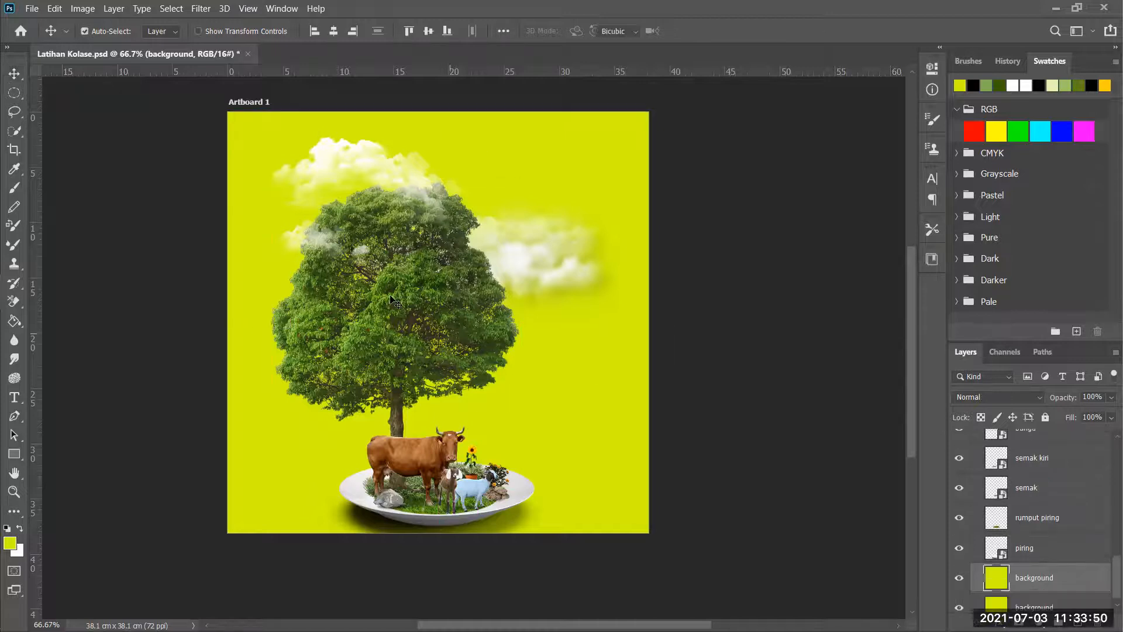
{"action": "left_click_drag", "start_coordinate": [227, 111], "coordinate": [263, 164]}
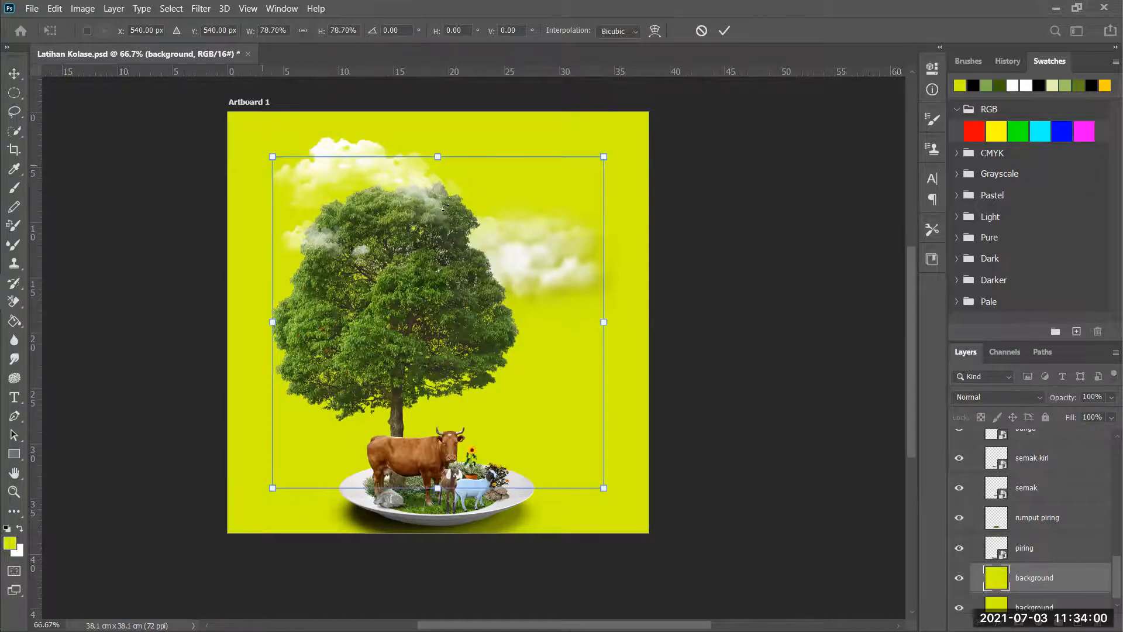
{"action": "left_click", "coordinate": [724, 32]}
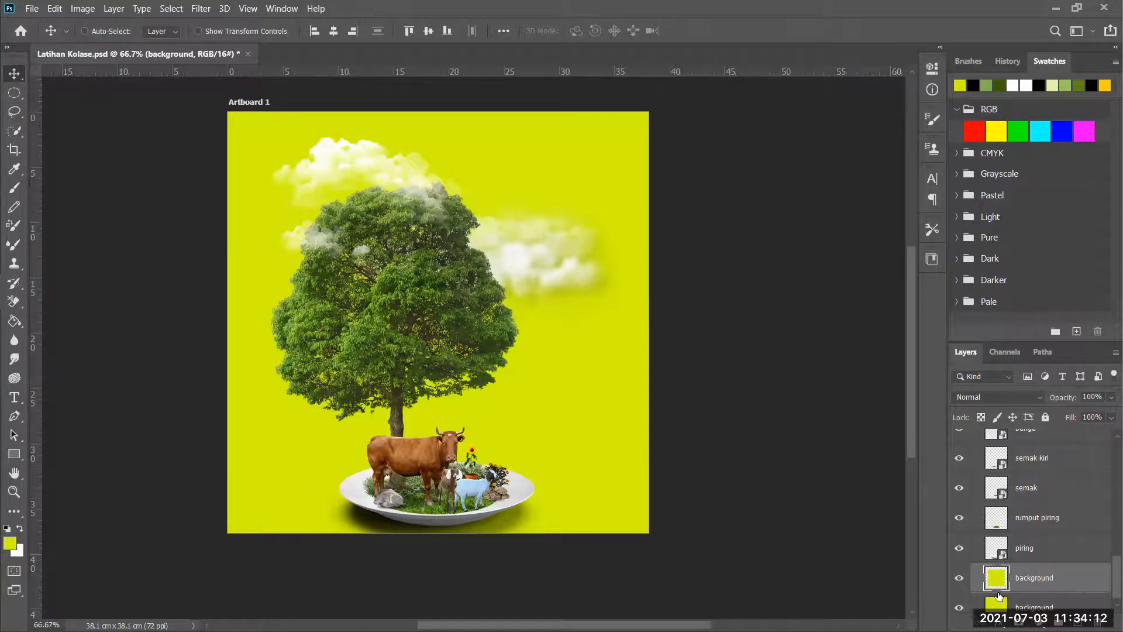
- Hide the original full-size background layer beneath the scaled-down duplicate
{"action": "left_click", "coordinate": [959, 609]}
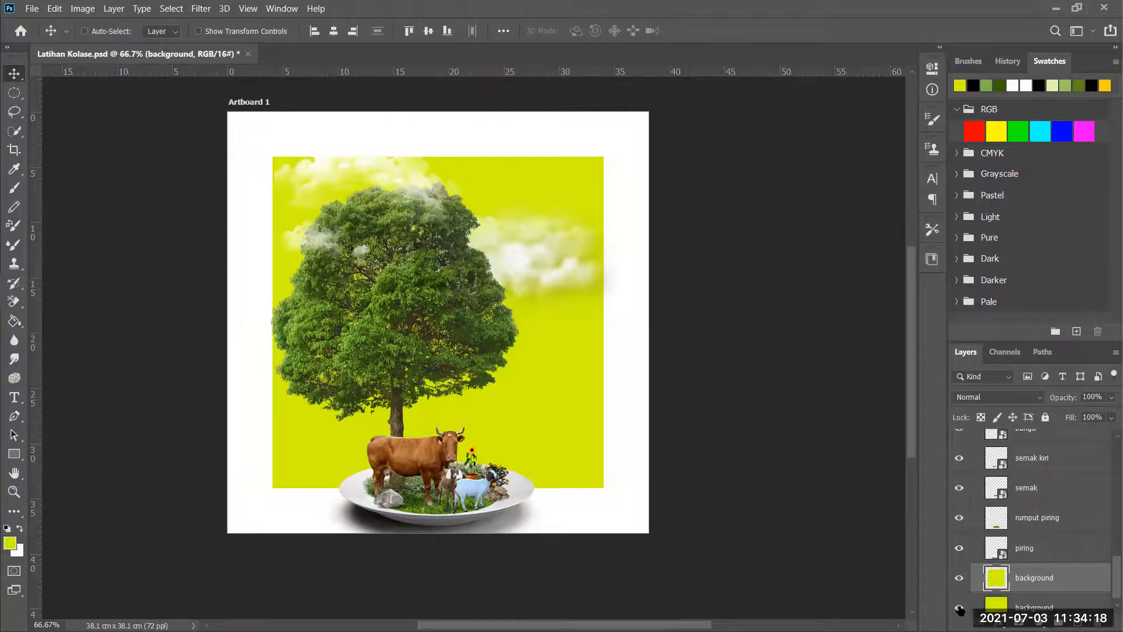
{"action": "left_click", "coordinate": [960, 609]}
{"action": "left_click", "coordinate": [960, 610]}
{"action": "scroll", "coordinate": [1021, 538], "scroll_direction": "up", "scroll_amount": 2}
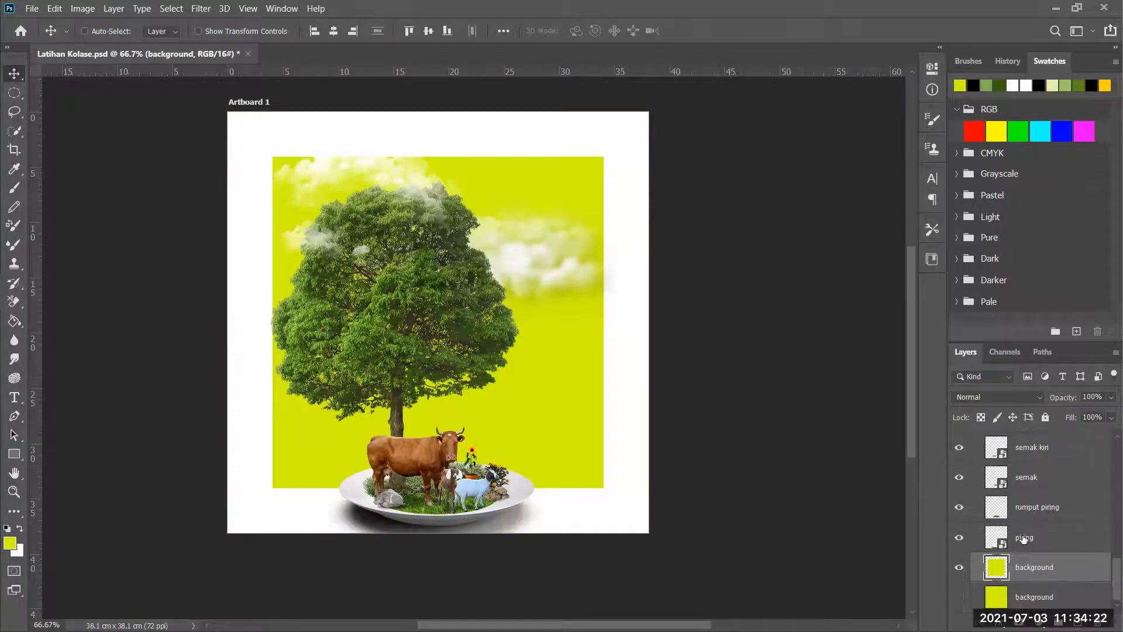
{"action": "scroll", "coordinate": [1030, 537], "scroll_direction": "up", "scroll_amount": 4}
{"action": "scroll", "coordinate": [1031, 536], "scroll_direction": "down", "scroll_amount": 3}
{"action": "scroll", "coordinate": [1030, 537], "scroll_direction": "down", "scroll_amount": 3}
{"action": "left_click", "coordinate": [962, 598]}
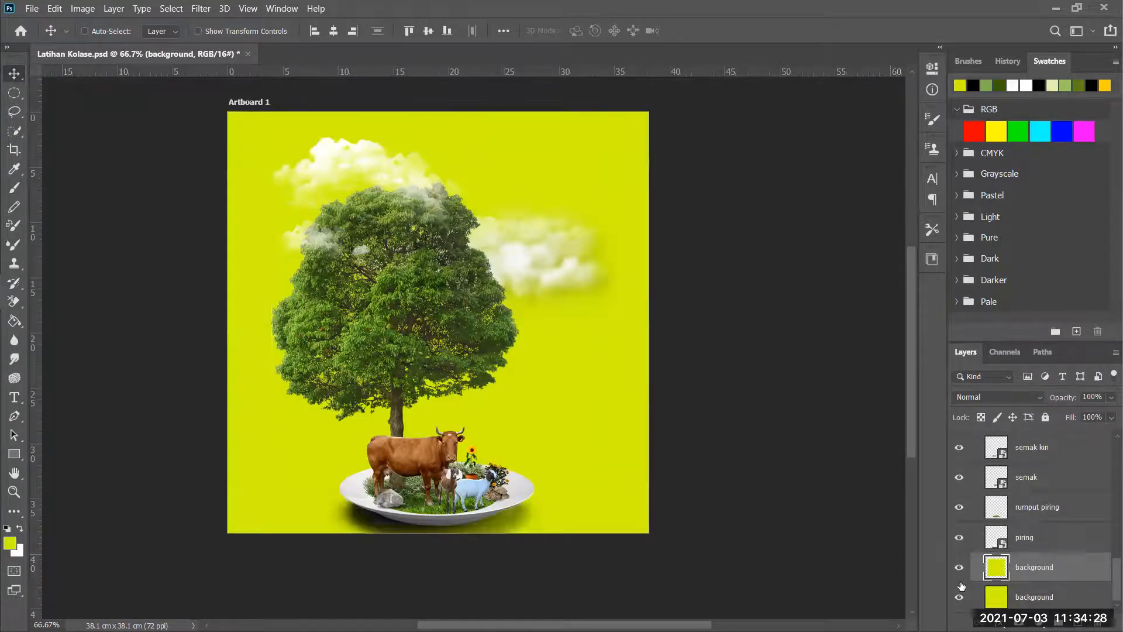
{"action": "left_click", "coordinate": [962, 598]}
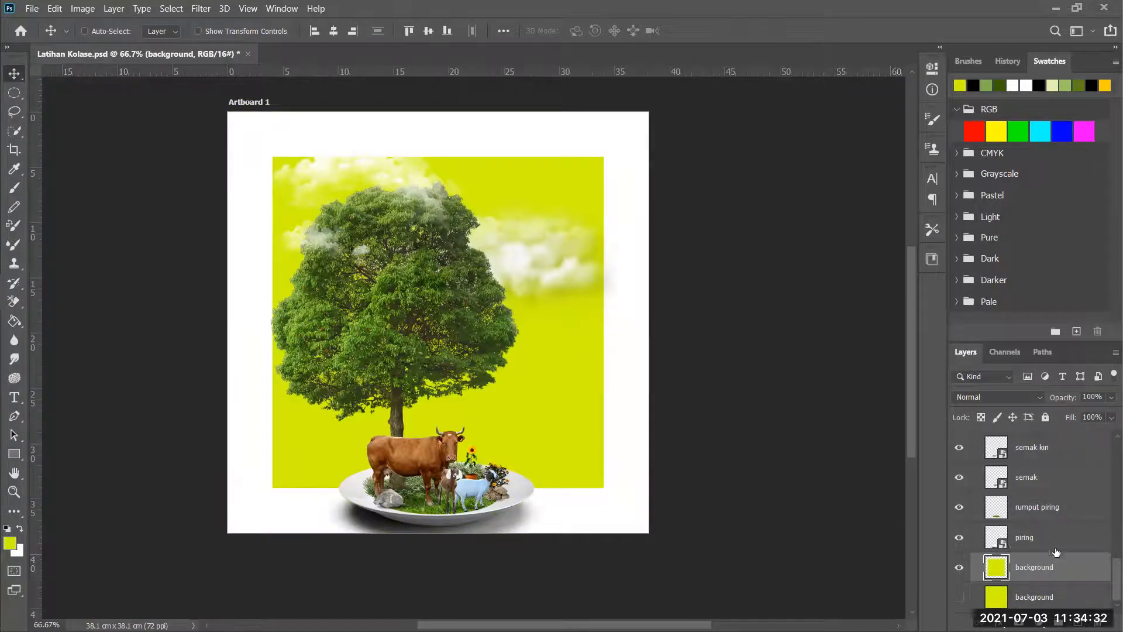
- Rename the scaled-down background duplicate as background copy
{"action": "double_click", "coordinate": [1034, 567]}
{"action": "type", "text": "copy"}
{"action": "left_click", "coordinate": [724, 344]}
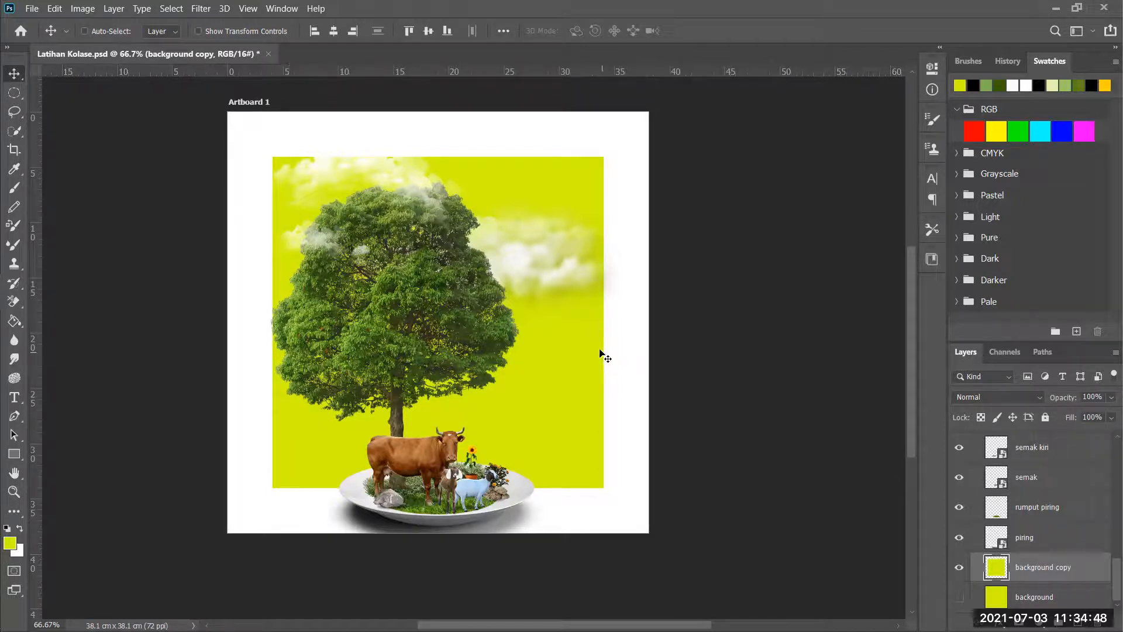
- Scale the background copy layer down to about 98.9% around its centre
{"action": "key", "text": "ctrl+t"}
{"action": "left_click_drag", "start_coordinate": [273, 157], "coordinate": [276, 160]}
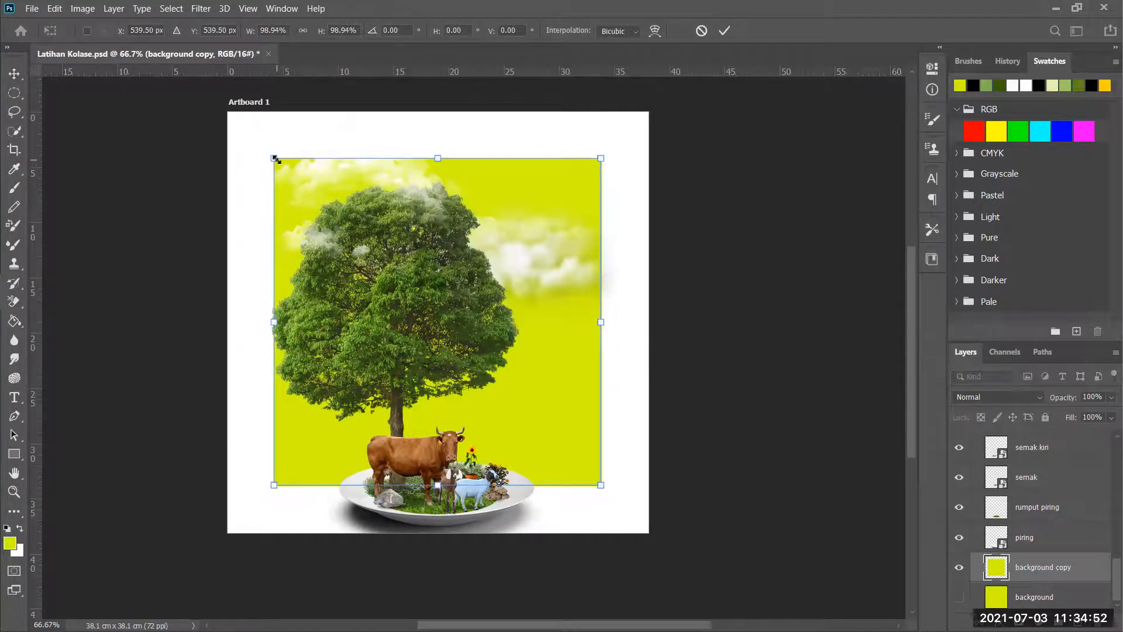
{"action": "left_click", "coordinate": [724, 32]}
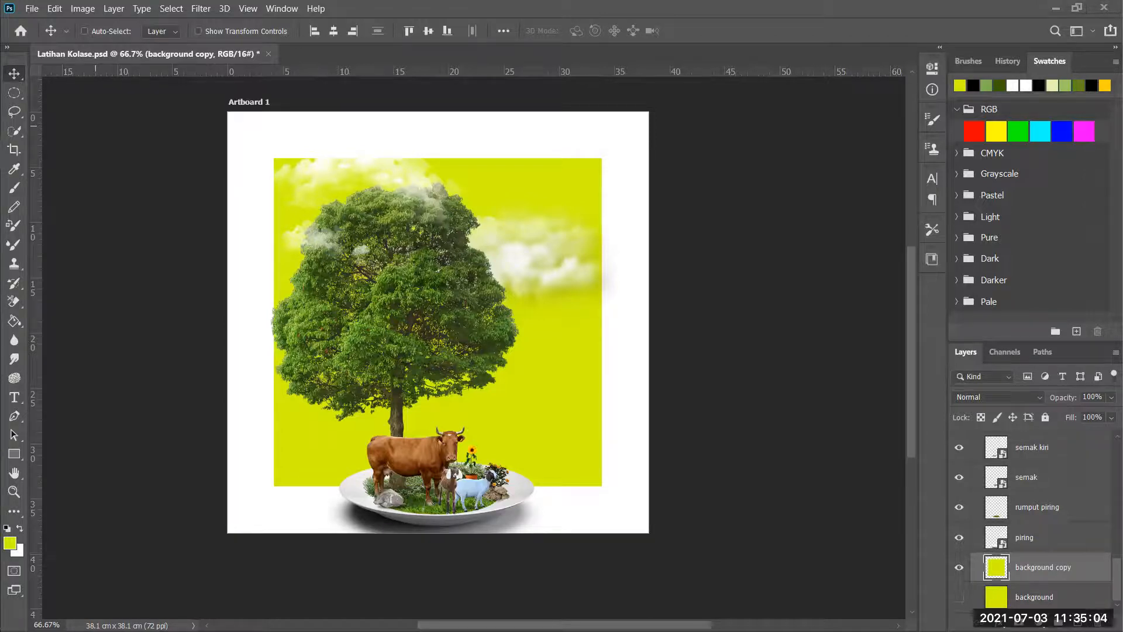
- Place the grassland image above background copy, scale it to 28.10% and align its lower edge with the lime square's bottom
{"action": "left_click_drag", "start_coordinate": [317, 347], "coordinate": [317, 347]}
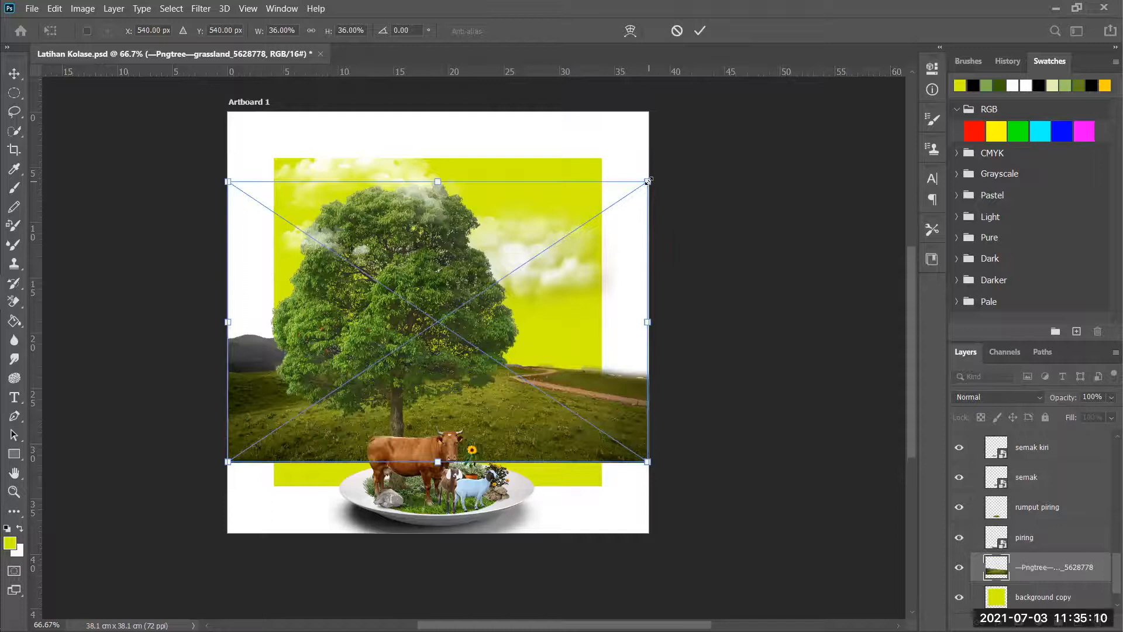
{"action": "left_click_drag", "start_coordinate": [648, 181], "coordinate": [609, 225]}
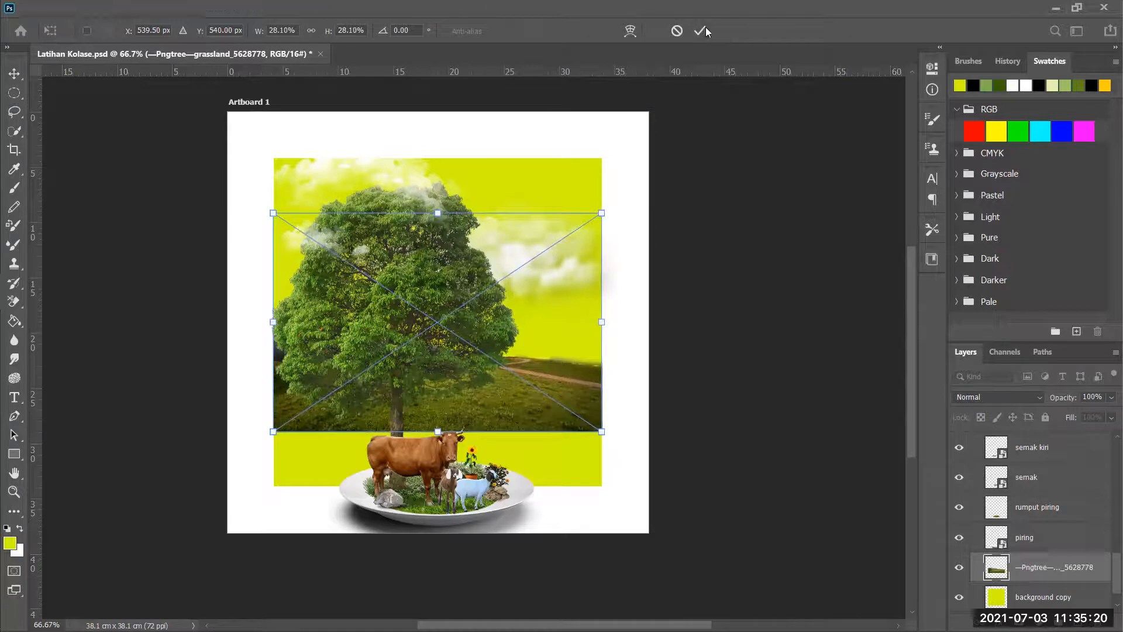
{"action": "left_click", "coordinate": [701, 30]}
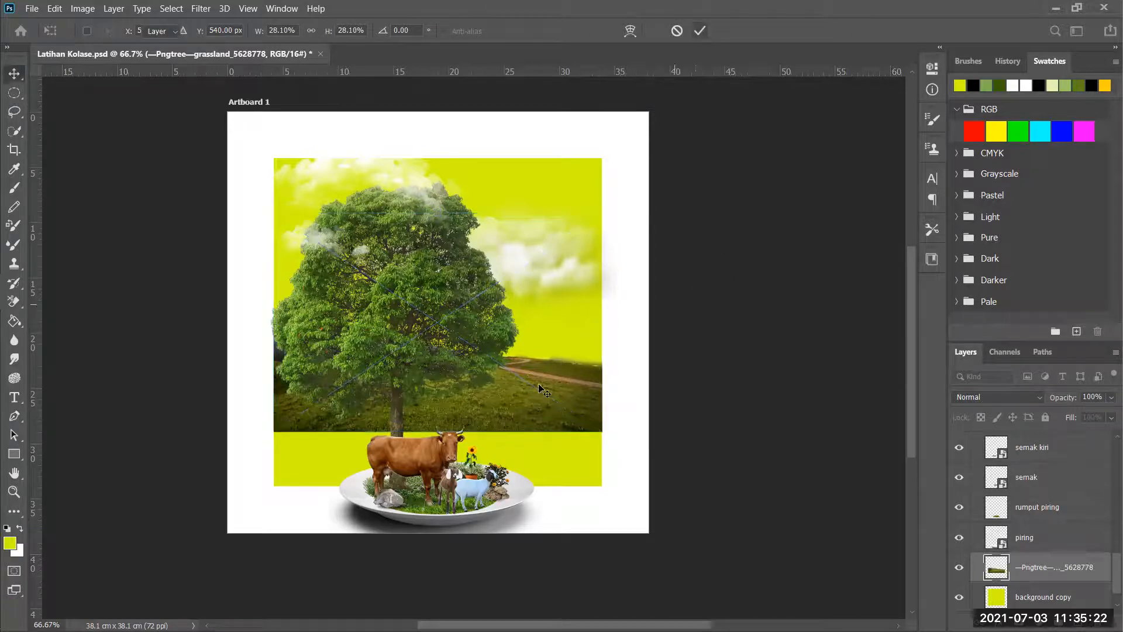
{"action": "scroll", "coordinate": [1027, 580], "scroll_direction": "down", "scroll_amount": 1}
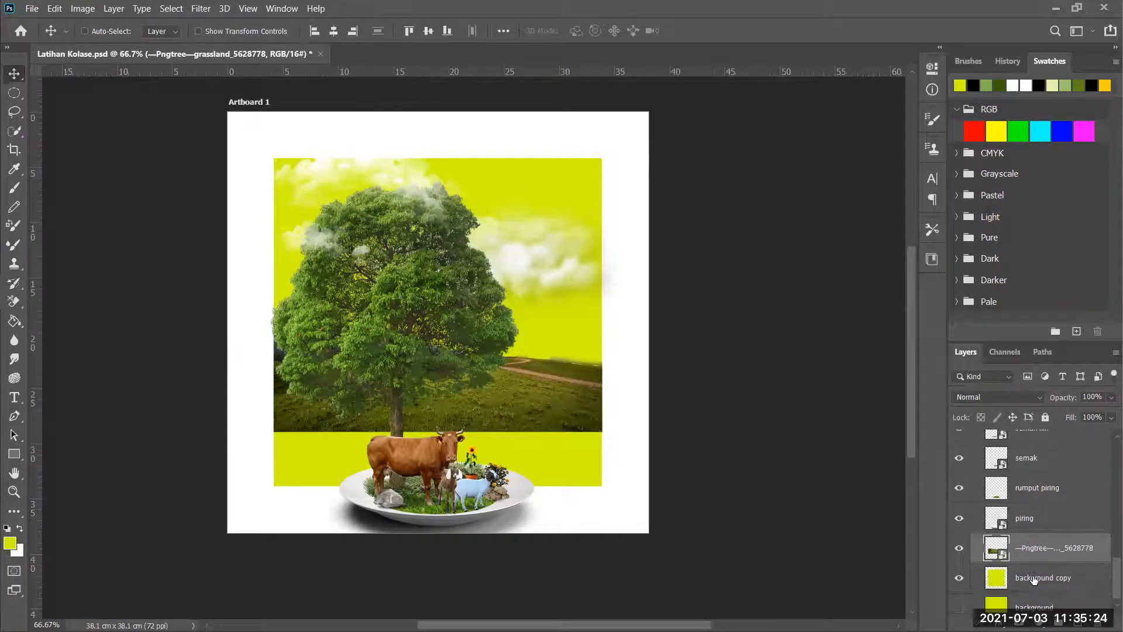
{"action": "left_click_drag", "start_coordinate": [519, 415], "coordinate": [515, 469]}
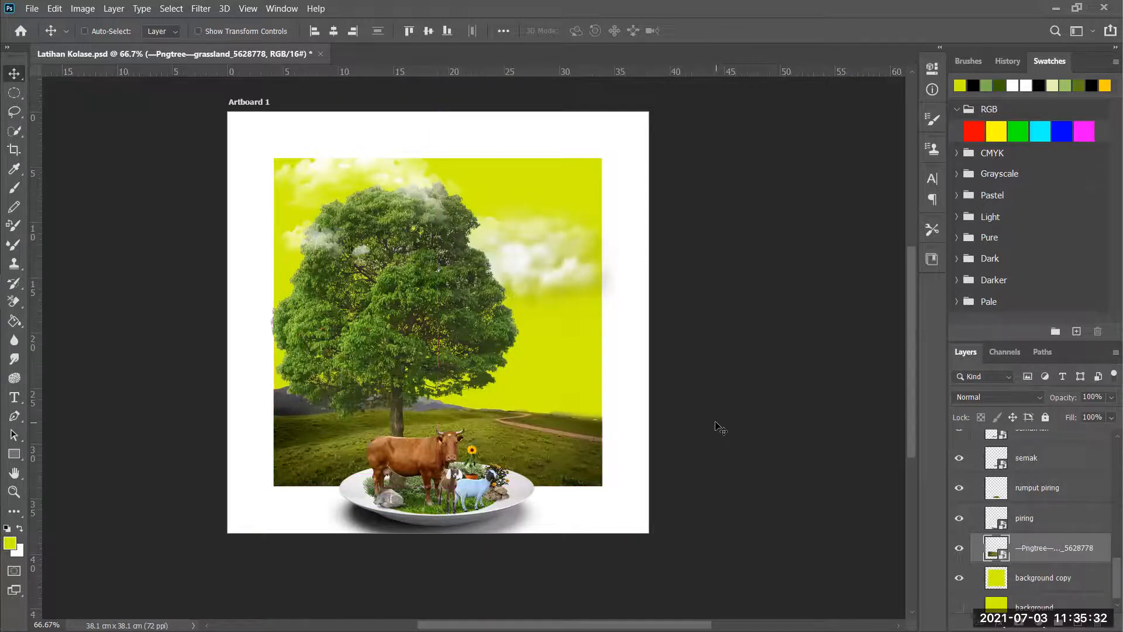
- Examine the grassland's horizon and right-hand edge up close for leftover sky haze
{"action": "left_click", "coordinate": [532, 420], "text": "ctrl"}
{"action": "left_click_drag", "start_coordinate": [545, 451], "coordinate": [554, 382]}
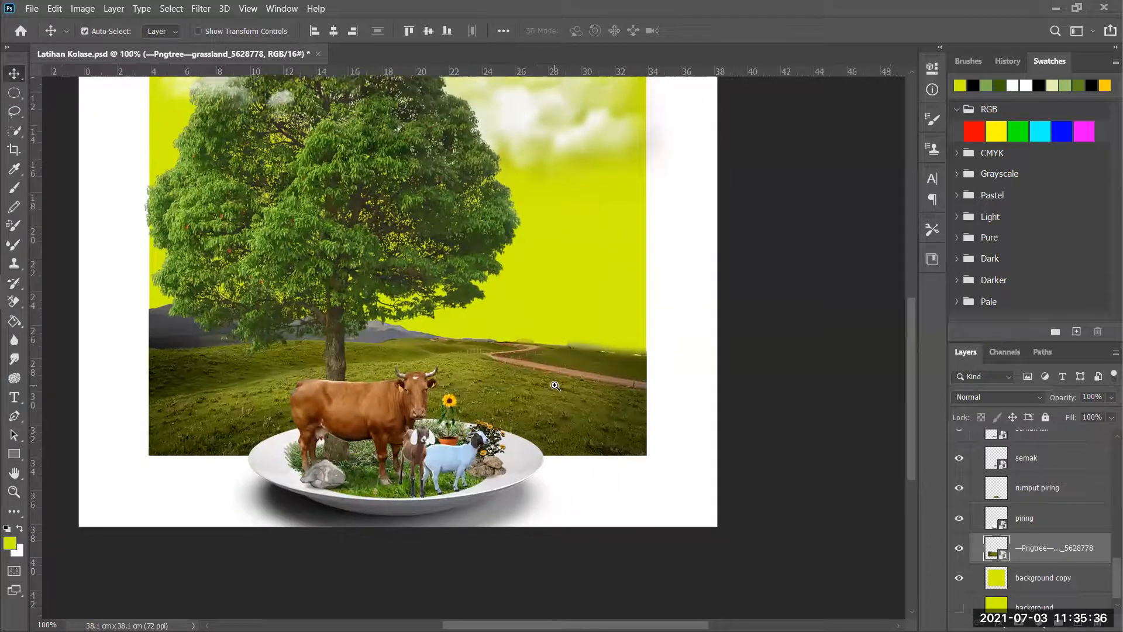
{"action": "left_click", "coordinate": [553, 383], "text": "ctrl"}
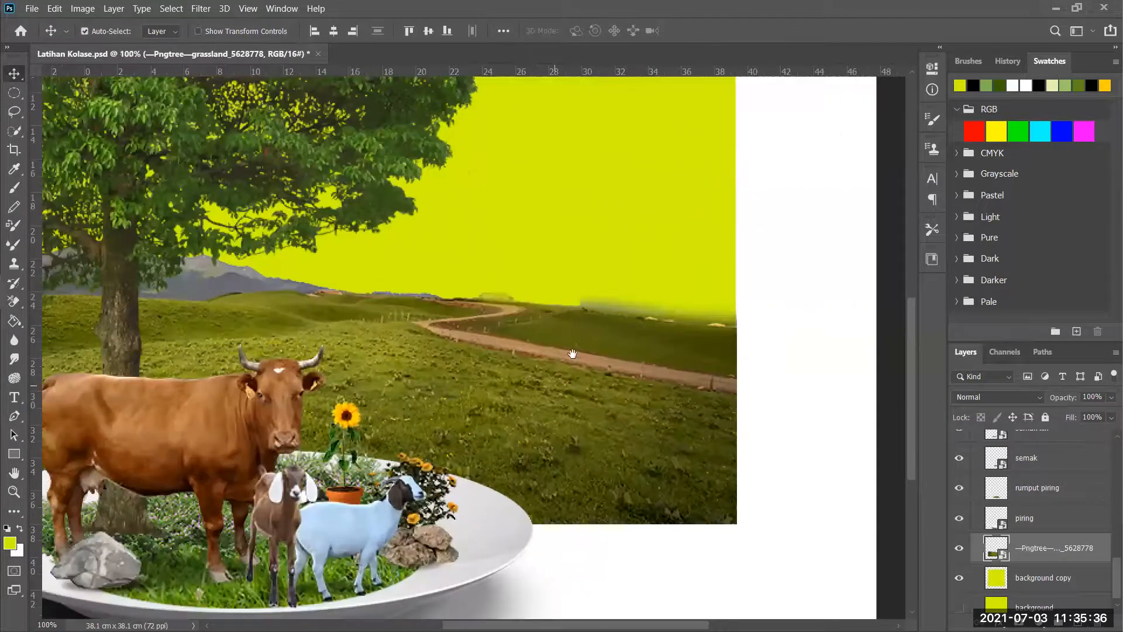
{"action": "left_click", "coordinate": [716, 343], "text": "ctrl"}
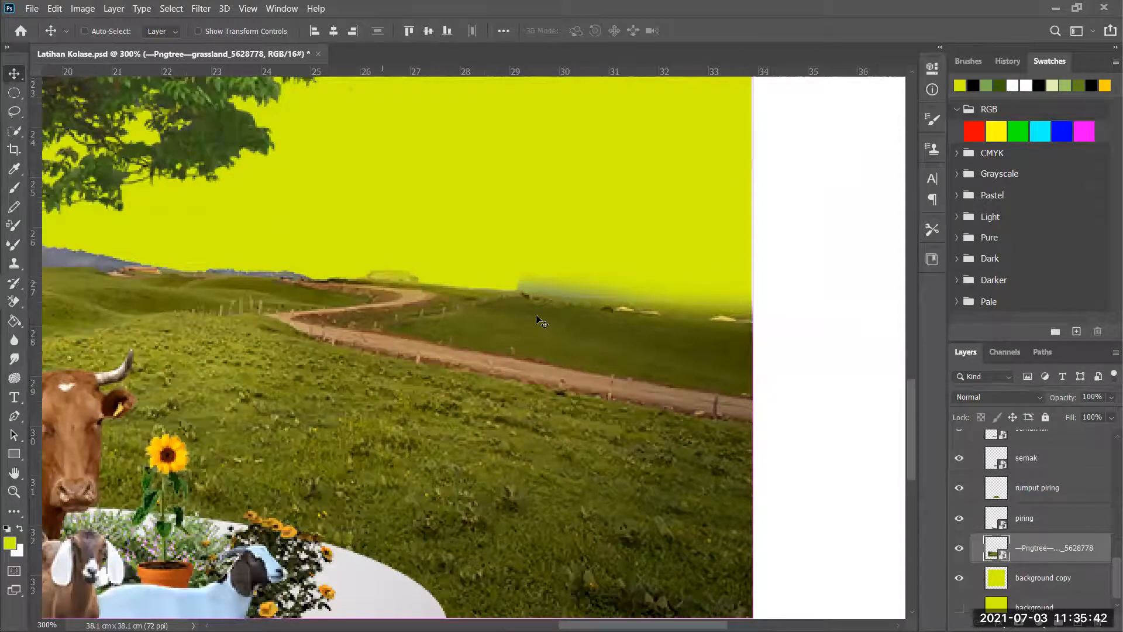
{"action": "left_click", "coordinate": [575, 388], "text": "ctrl+alt"}
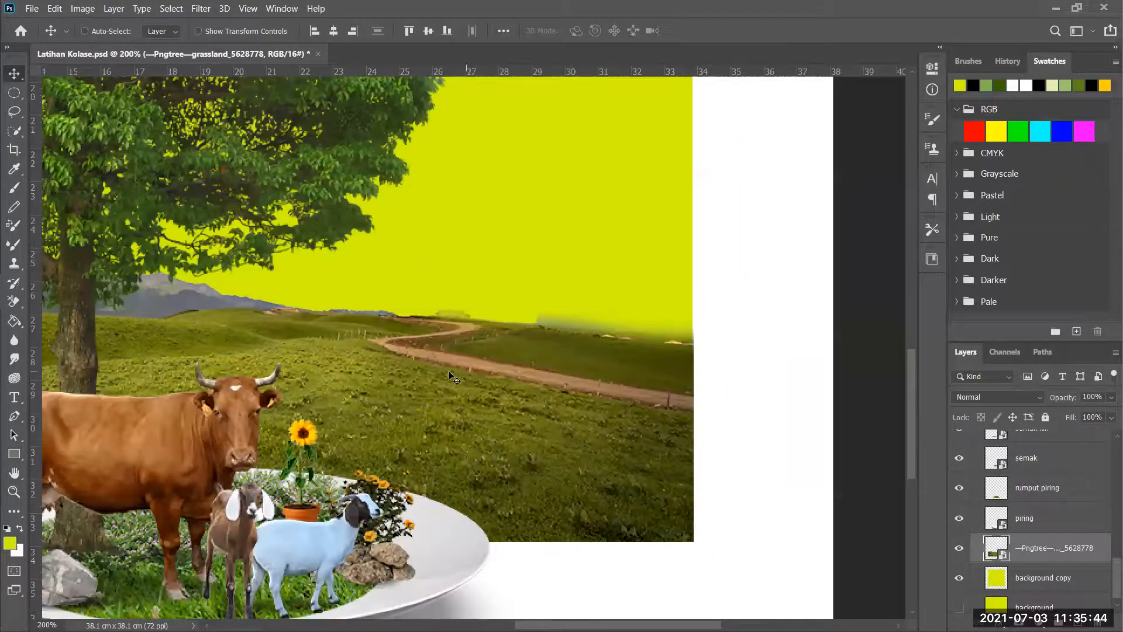
{"action": "left_click", "coordinate": [362, 359], "text": "ctrl+alt"}
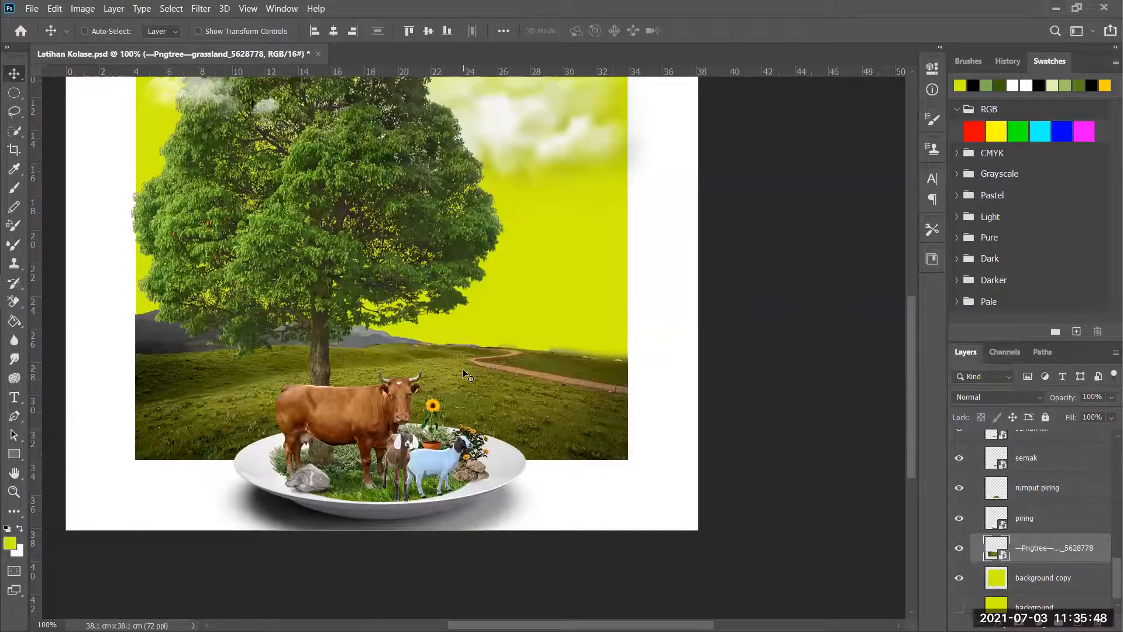
{"action": "key", "text": "ctrl+0"}
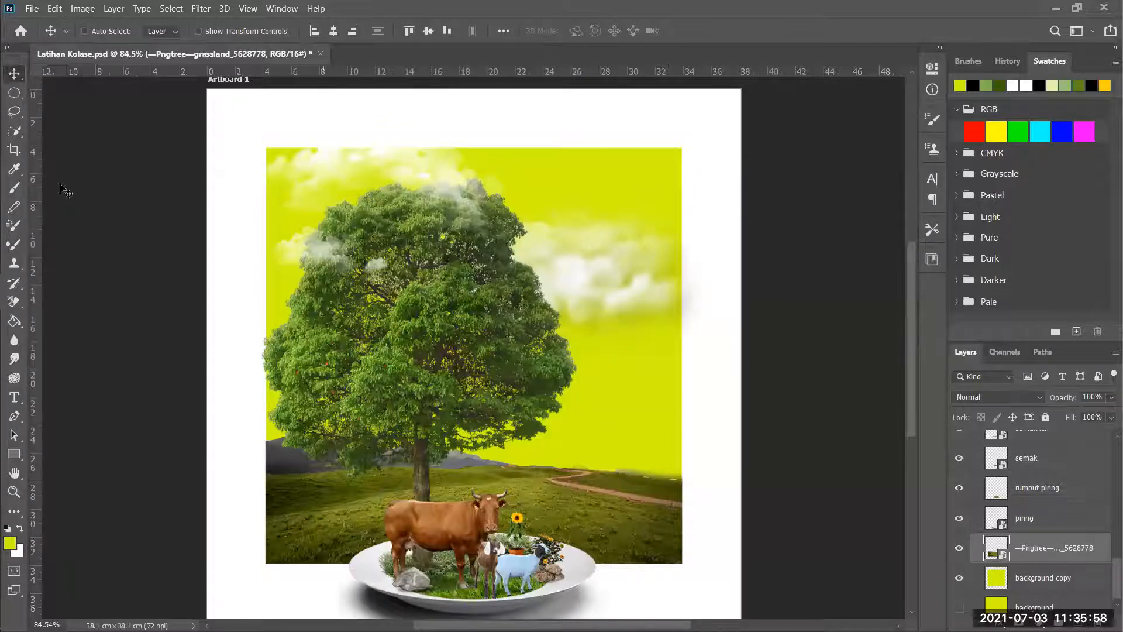
- Save the document and rasterize the grassland smart object layer
{"action": "key", "text": "ctrl+s"}
{"action": "right_click", "coordinate": [1025, 544]}
{"action": "left_click", "coordinate": [888, 272]}
- Erase the leftover sky haze along the grassland's right-hand horizon with the Background Eraser at size 15 and 50% tolerance
{"action": "left_click", "coordinate": [21, 310]}
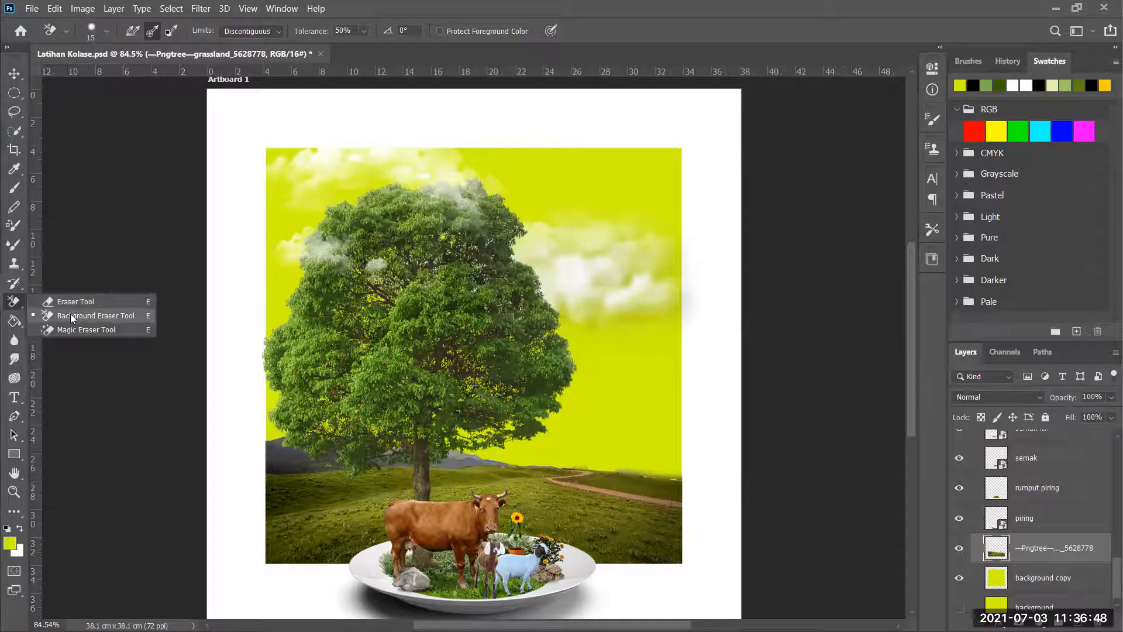
{"action": "left_click", "coordinate": [70, 316]}
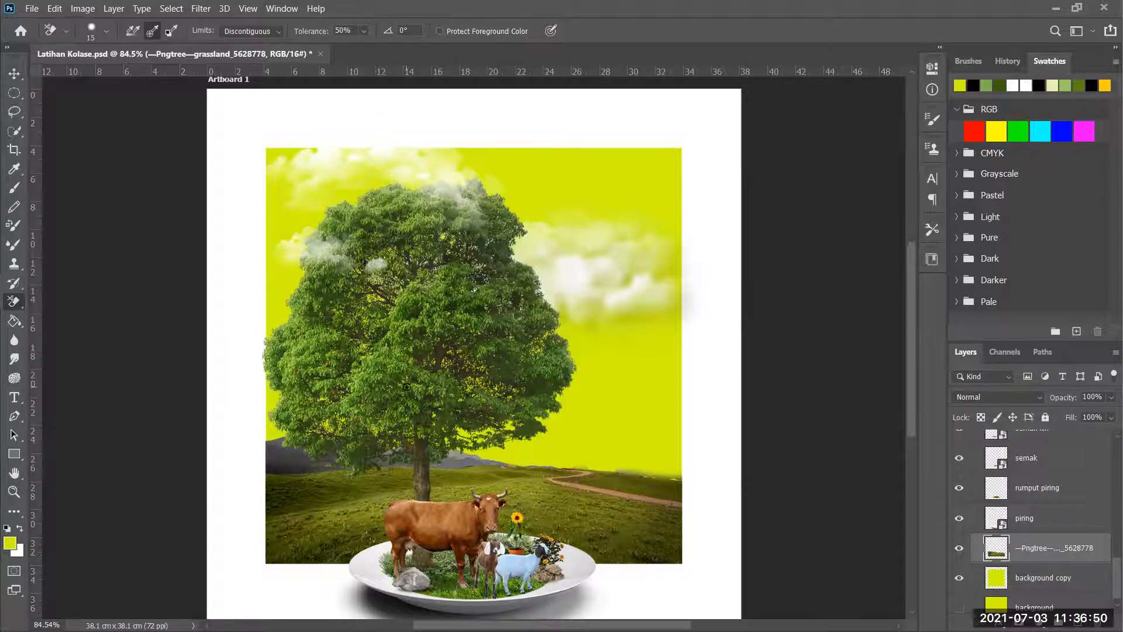
{"action": "right_click", "coordinate": [20, 306]}
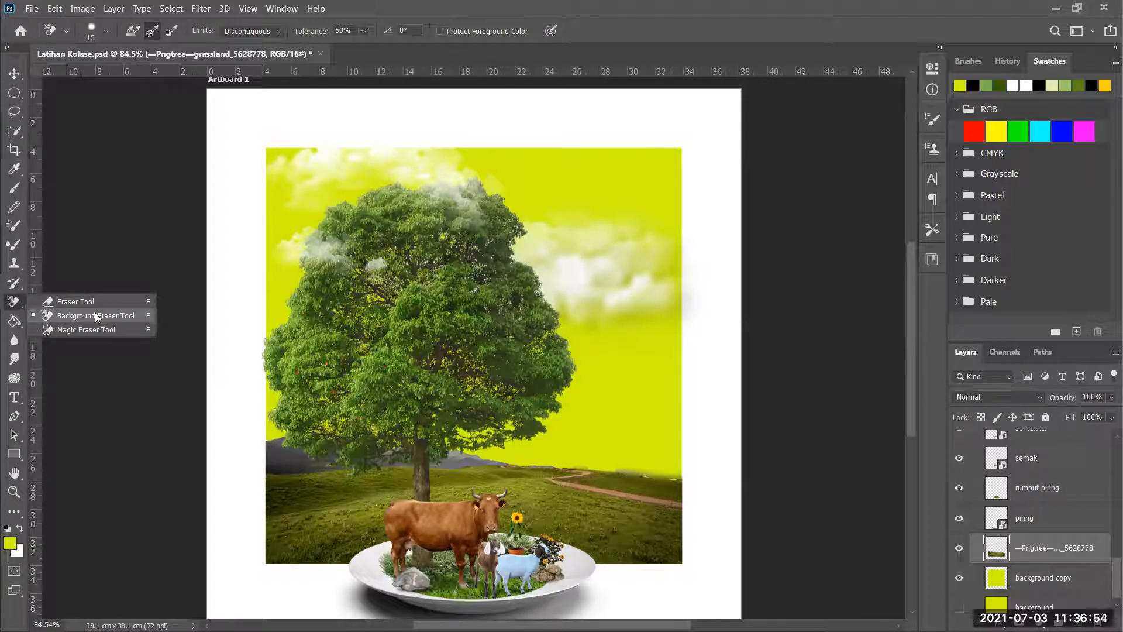
{"action": "left_click", "coordinate": [95, 316]}
{"action": "left_click", "coordinate": [14, 491]}
{"action": "left_click", "coordinate": [631, 488]}
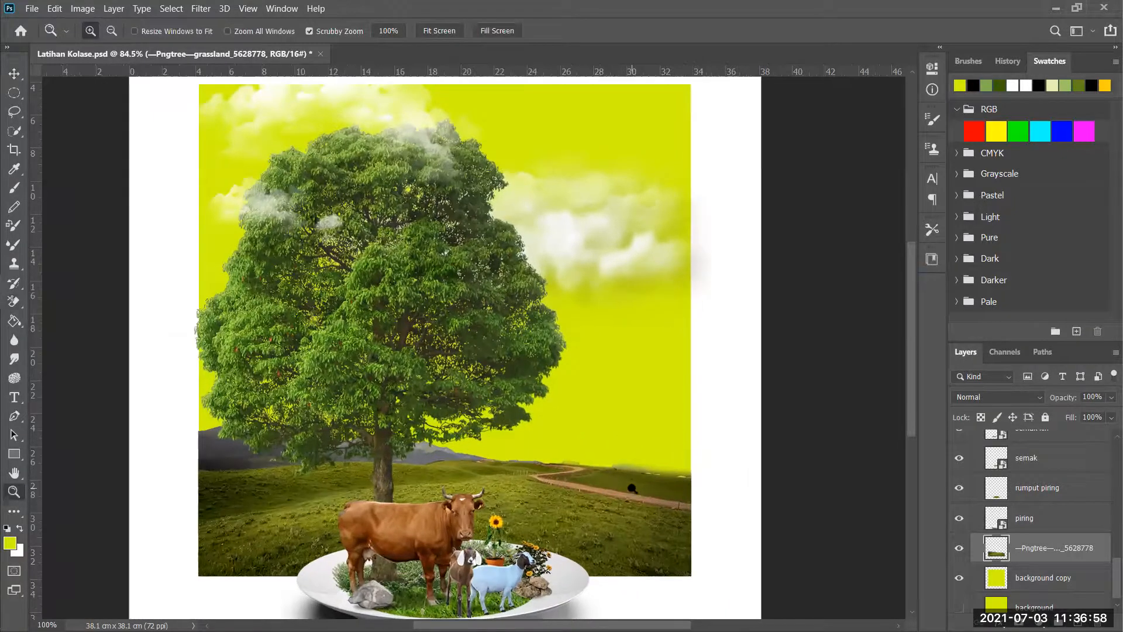
{"action": "left_click", "coordinate": [632, 489]}
{"action": "left_click", "coordinate": [634, 488]}
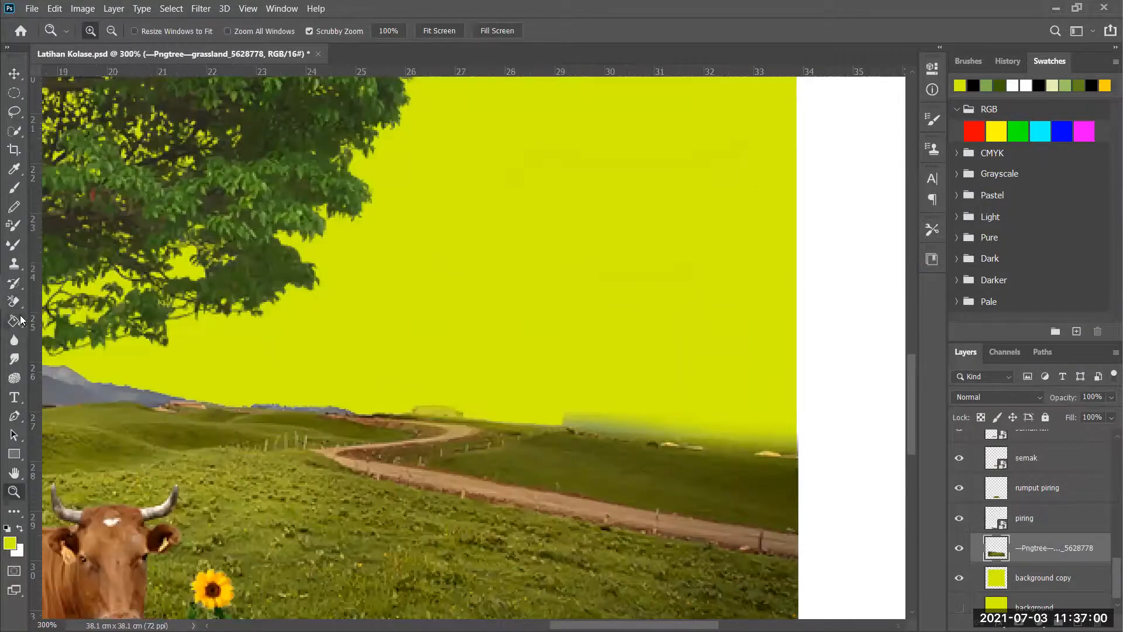
{"action": "left_click", "coordinate": [15, 302]}
{"action": "right_click", "coordinate": [16, 303]}
{"action": "left_click", "coordinate": [74, 316]}
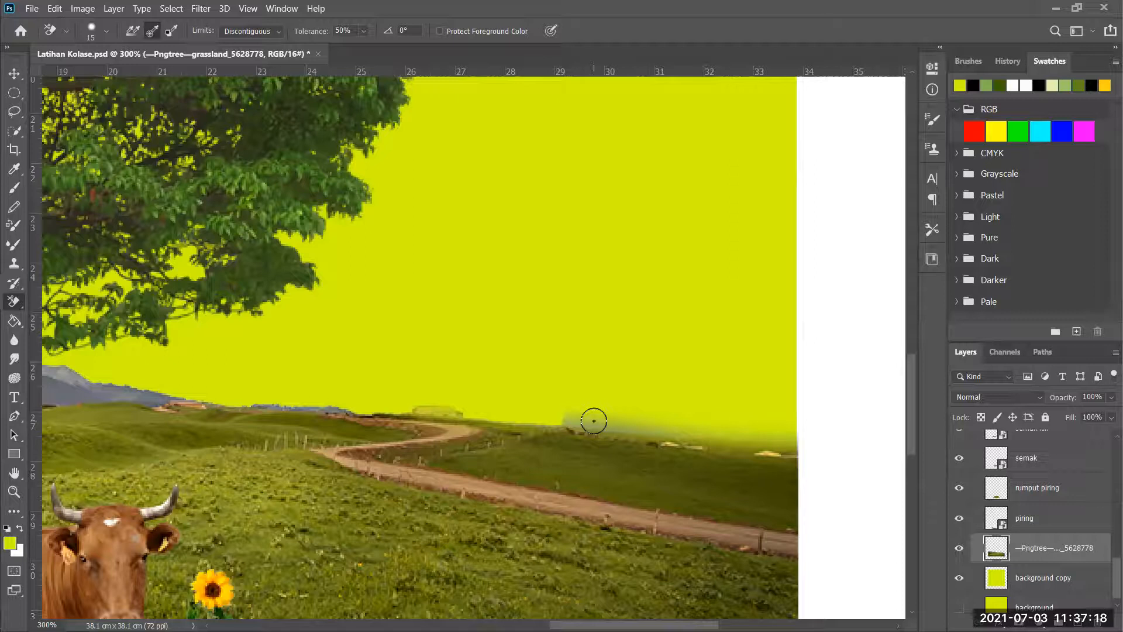
{"action": "mouse_move", "coordinate": [594, 421]}
{"action": "left_mouse_down"}
{"action": "mouse_move", "coordinate": [565, 419]}
{"action": "mouse_move", "coordinate": [574, 423]}
{"action": "left_mouse_up"}
{"action": "left_click_drag", "start_coordinate": [797, 444], "coordinate": [572, 413]}
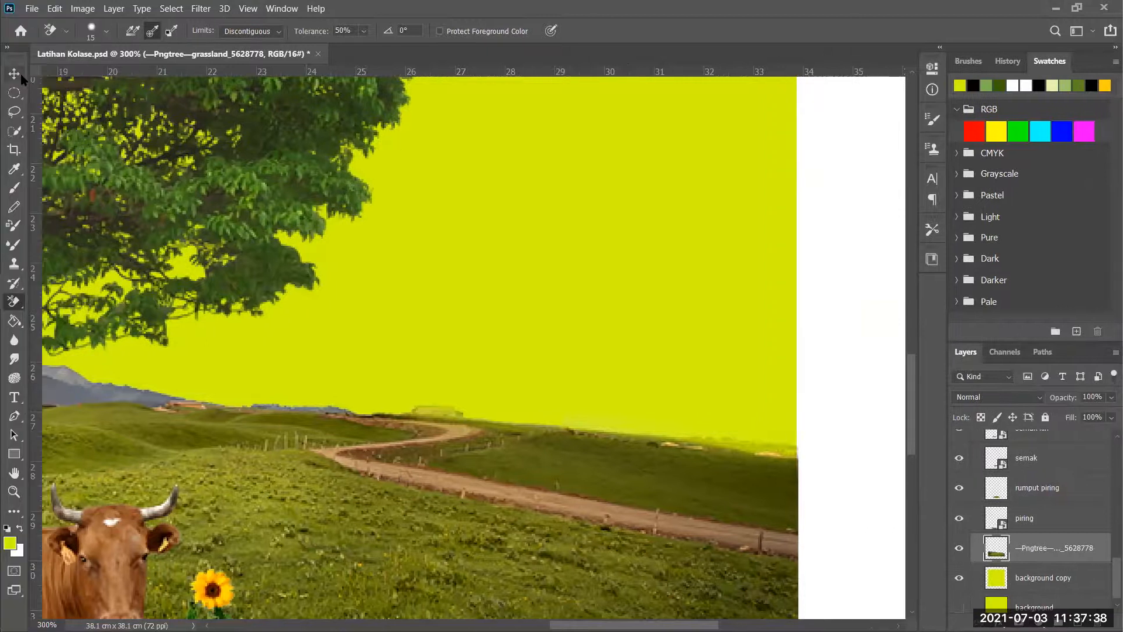
- Return to the Move tool and save the document with the cleaned grassland
{"action": "left_click", "coordinate": [18, 73]}
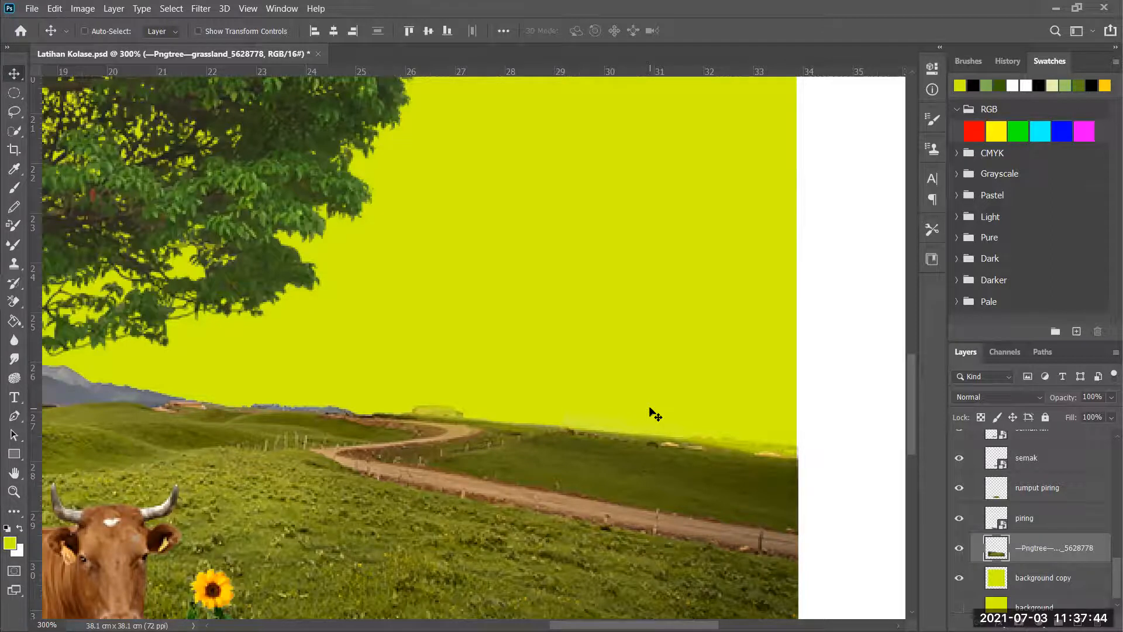
{"action": "key", "text": "ctrl+s"}
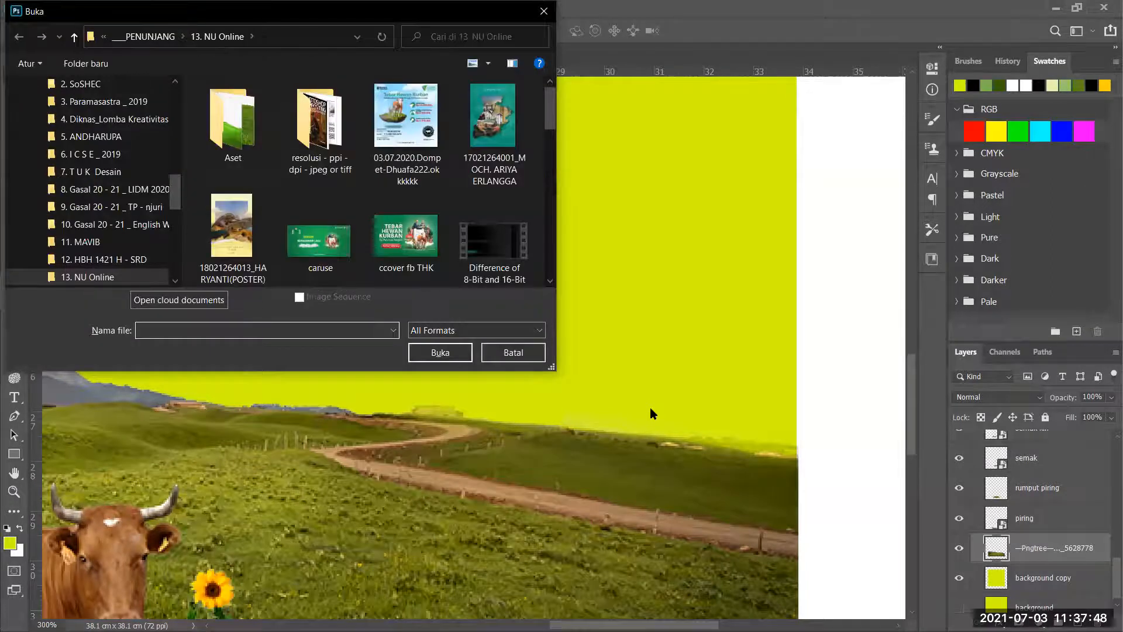
{"action": "key", "text": "Escape"}
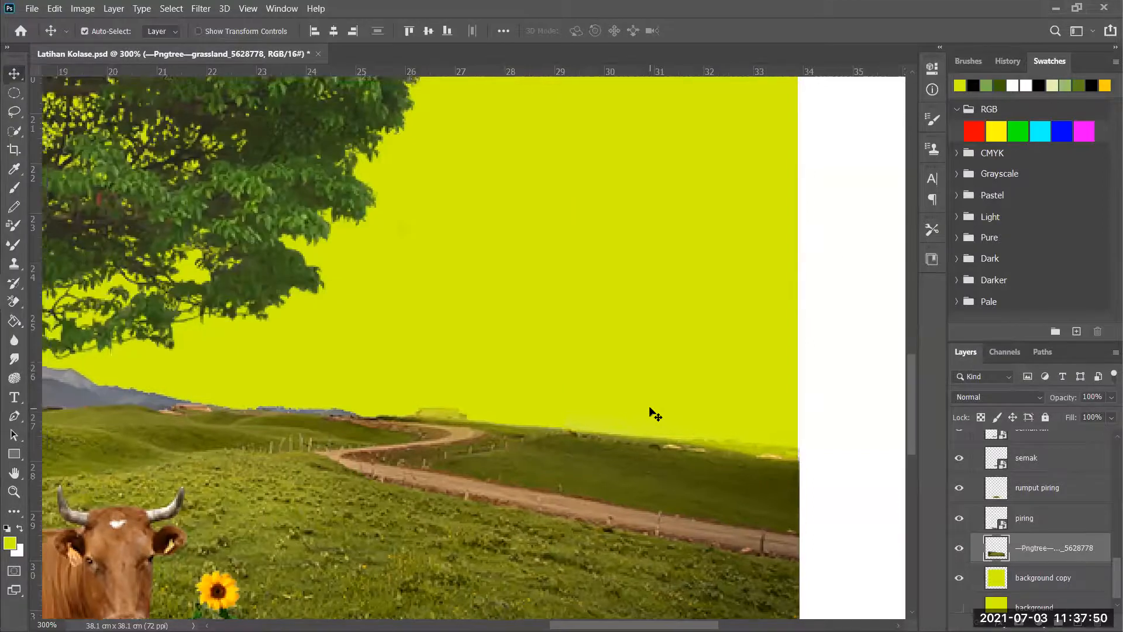
{"action": "key", "text": "ctrl+0"}
{"action": "key", "text": "ctrl+minus"}
{"action": "left_click_drag", "start_coordinate": [543, 384], "coordinate": [485, 349]}
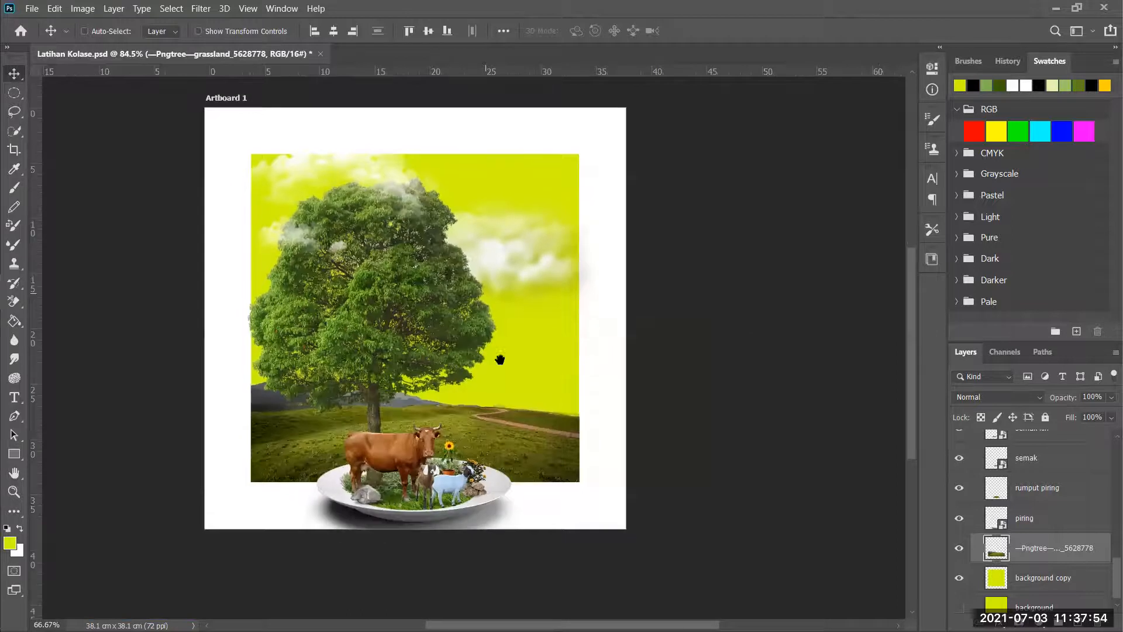
{"action": "key", "text": "ctrl+s"}
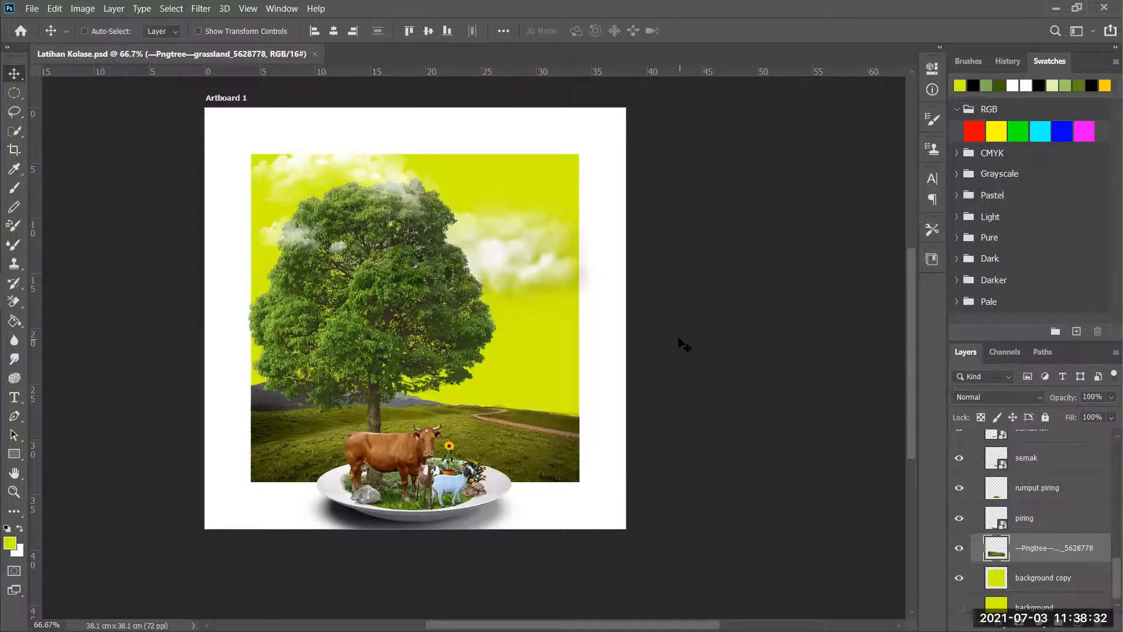
- Examine the finished collage up close, covering the tree, clouds, grassland, animals and plate shadow
{"action": "left_click", "coordinate": [383, 464], "text": "ctrl"}
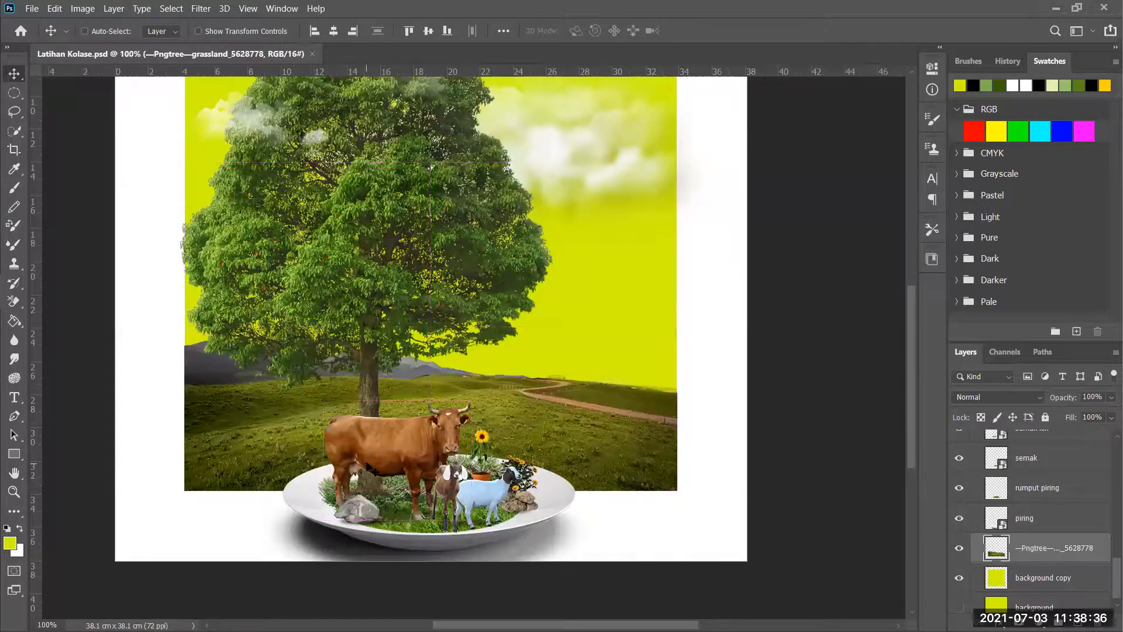
{"action": "scroll", "coordinate": [432, 318], "scroll_direction": "down", "scroll_amount": 2}
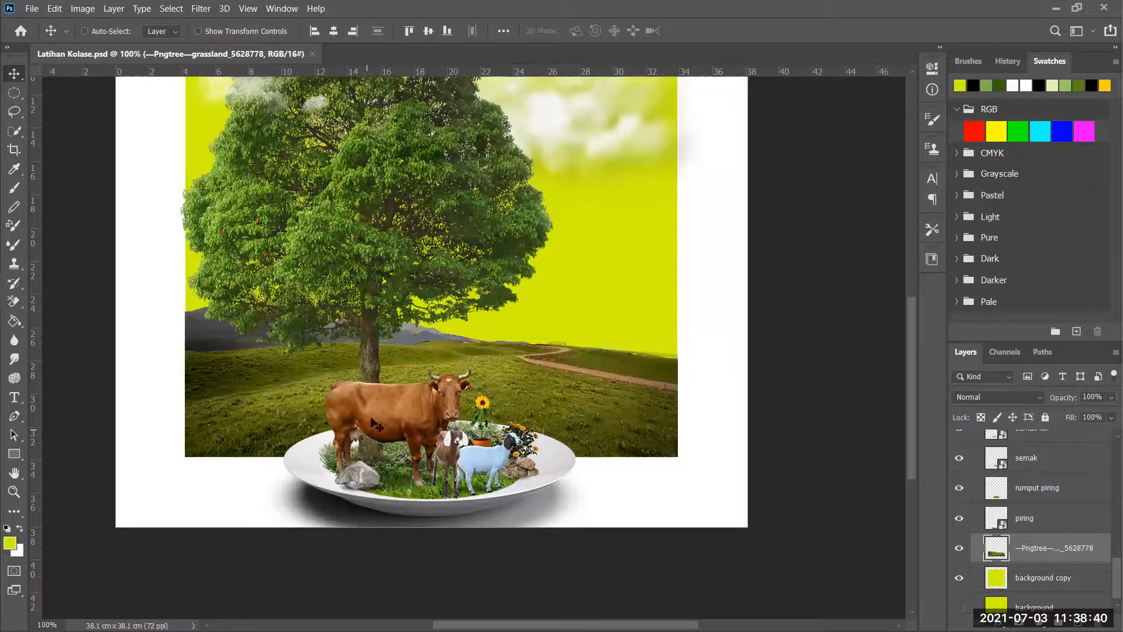
{"action": "left_click_drag", "start_coordinate": [445, 308], "coordinate": [439, 424]}
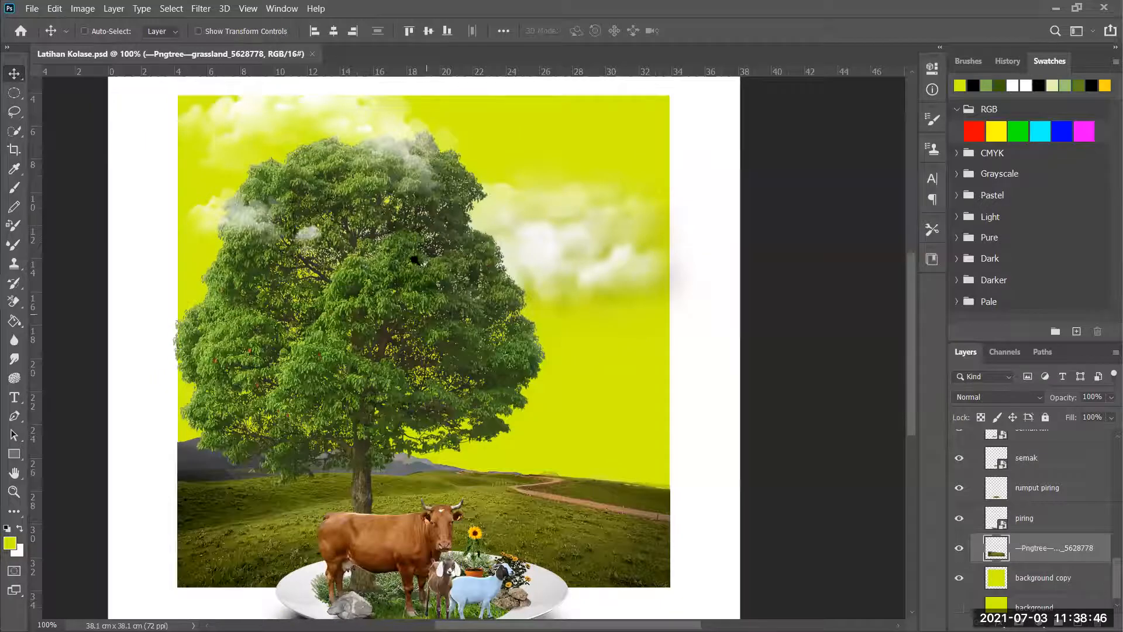
{"action": "scroll", "coordinate": [413, 260], "scroll_direction": "up", "scroll_amount": 1}
{"action": "mouse_move", "coordinate": [533, 554]}
{"action": "left_mouse_down"}
{"action": "mouse_move", "coordinate": [495, 292]}
{"action": "mouse_move", "coordinate": [497, 419]}
{"action": "mouse_move", "coordinate": [519, 296]}
{"action": "mouse_move", "coordinate": [515, 313]}
{"action": "left_mouse_up"}
{"action": "mouse_move", "coordinate": [442, 385]}
{"action": "left_mouse_down"}
{"action": "mouse_move", "coordinate": [468, 335]}
{"action": "mouse_move", "coordinate": [424, 344]}
{"action": "left_mouse_up"}
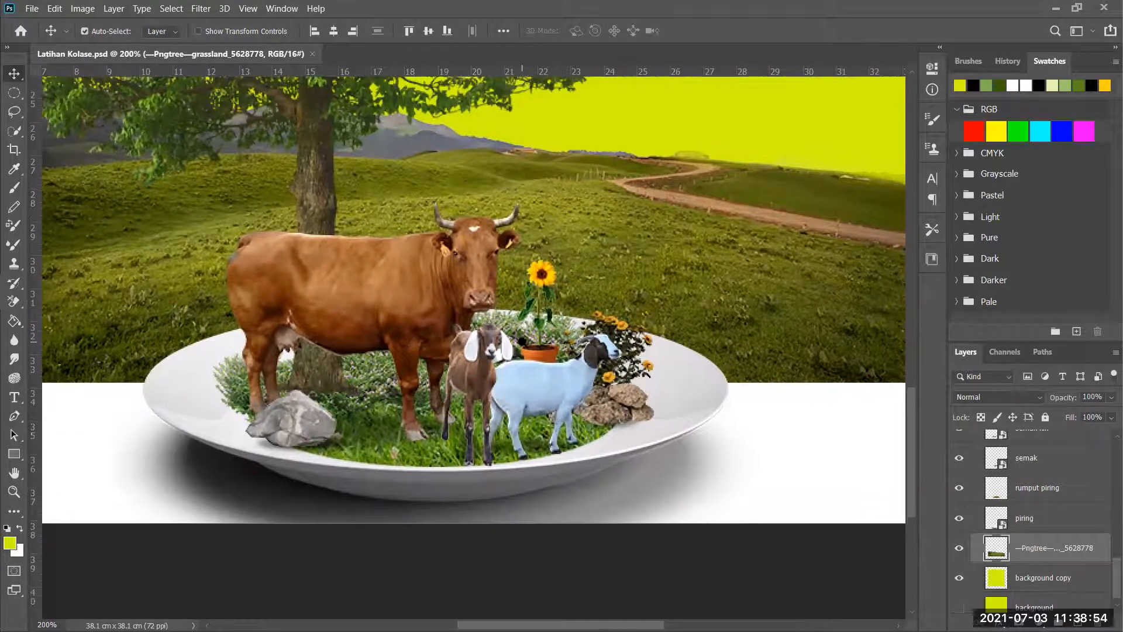
{"action": "scroll", "coordinate": [520, 342], "scroll_direction": "down", "scroll_amount": 1}
{"action": "mouse_move", "coordinate": [485, 247]}
{"action": "left_mouse_down"}
{"action": "mouse_move", "coordinate": [452, 329]}
{"action": "mouse_move", "coordinate": [466, 354]}
{"action": "left_mouse_up"}
{"action": "left_click_drag", "start_coordinate": [455, 211], "coordinate": [454, 316]}
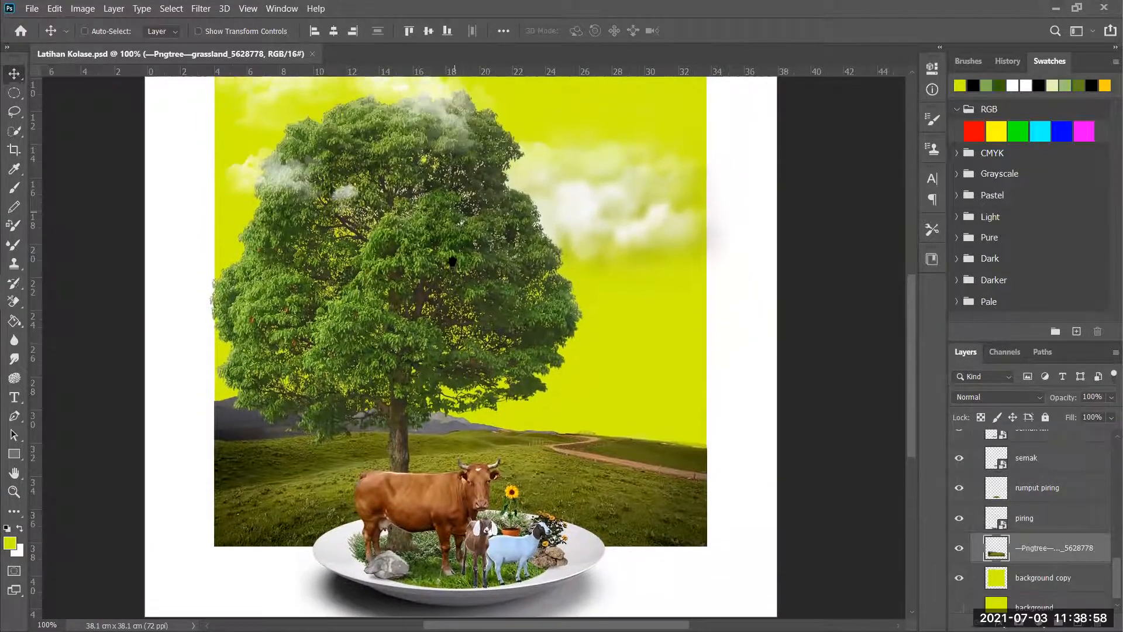
{"action": "scroll", "coordinate": [456, 268], "scroll_direction": "down", "scroll_amount": 1}
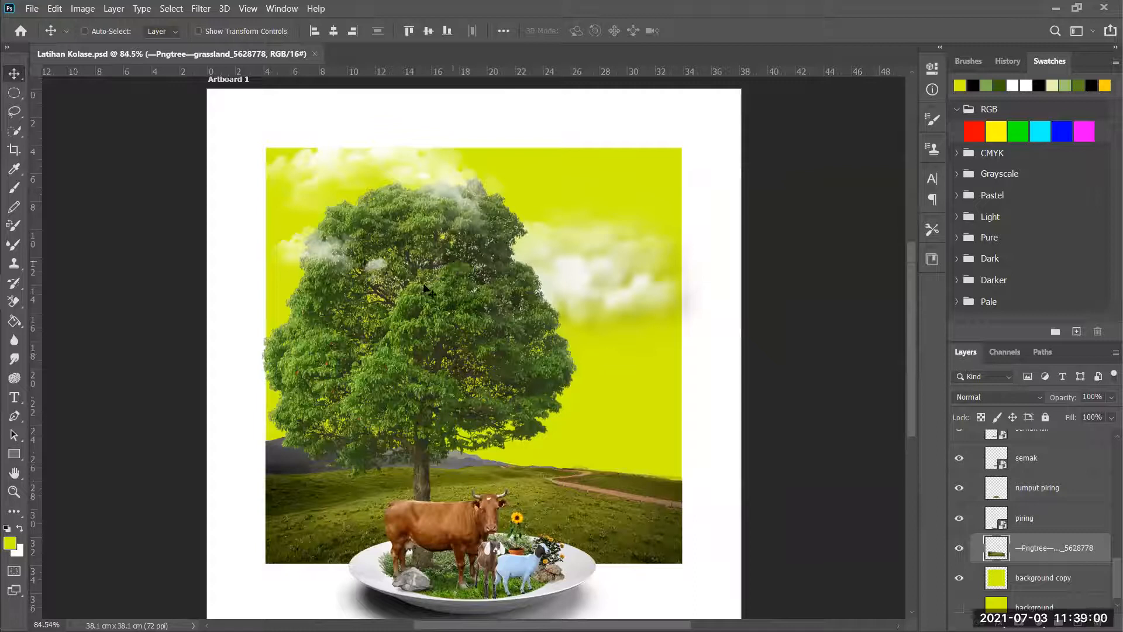
- Save a JPEG copy of the collage on the computer as Latihan Kolase with quality 12 Maximum and the Progressive format option
{"action": "left_click", "coordinate": [33, 11]}
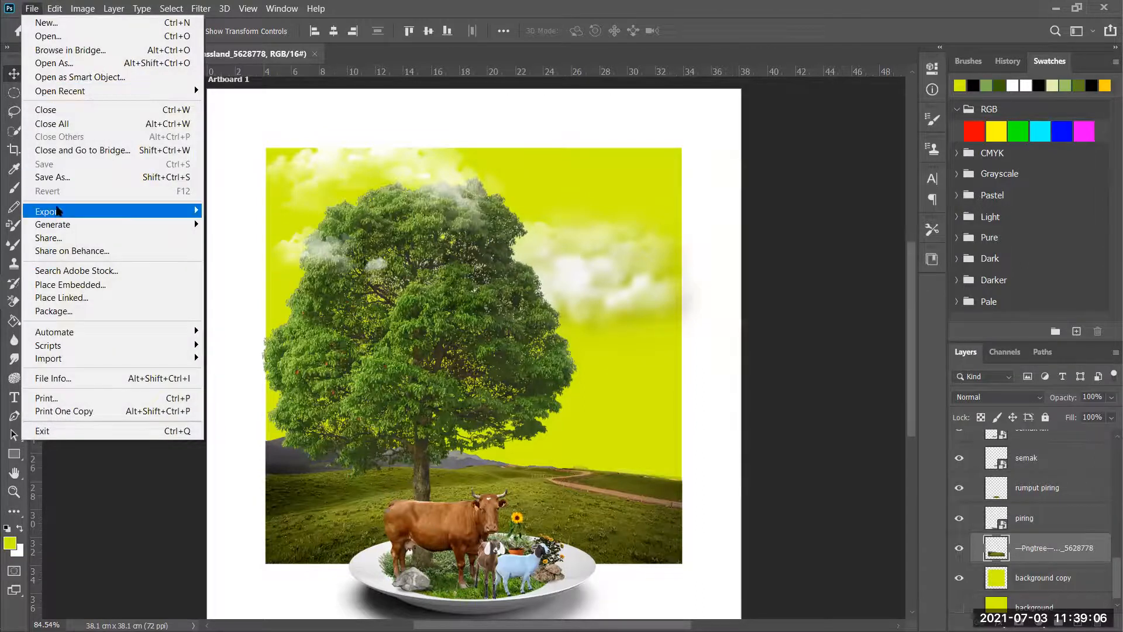
{"action": "left_click", "coordinate": [55, 178]}
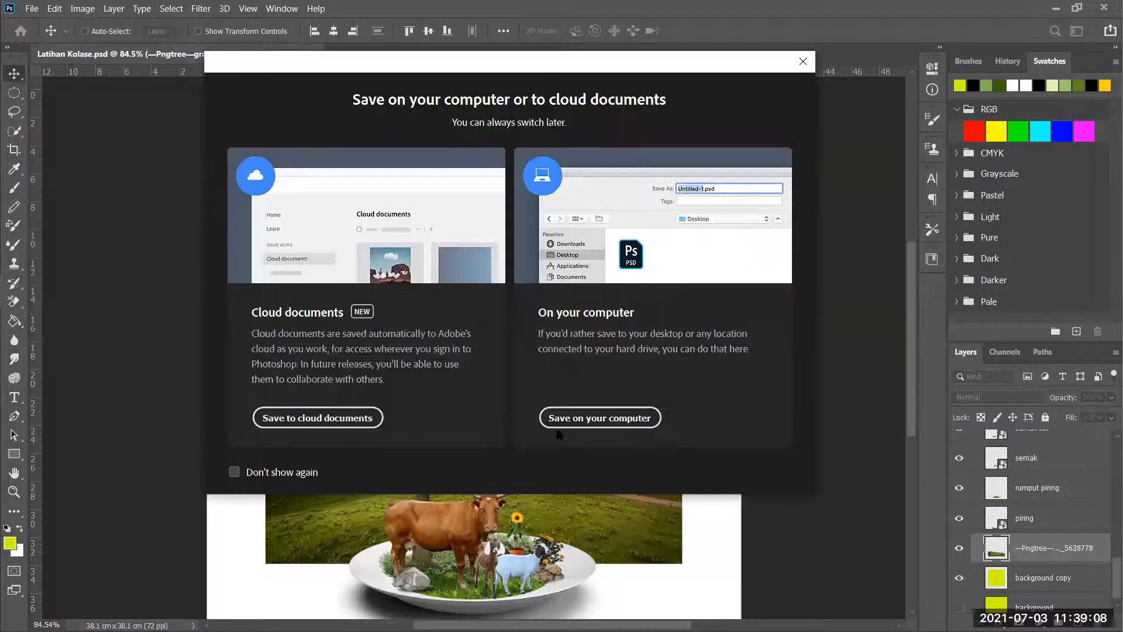
{"action": "left_click", "coordinate": [633, 419]}
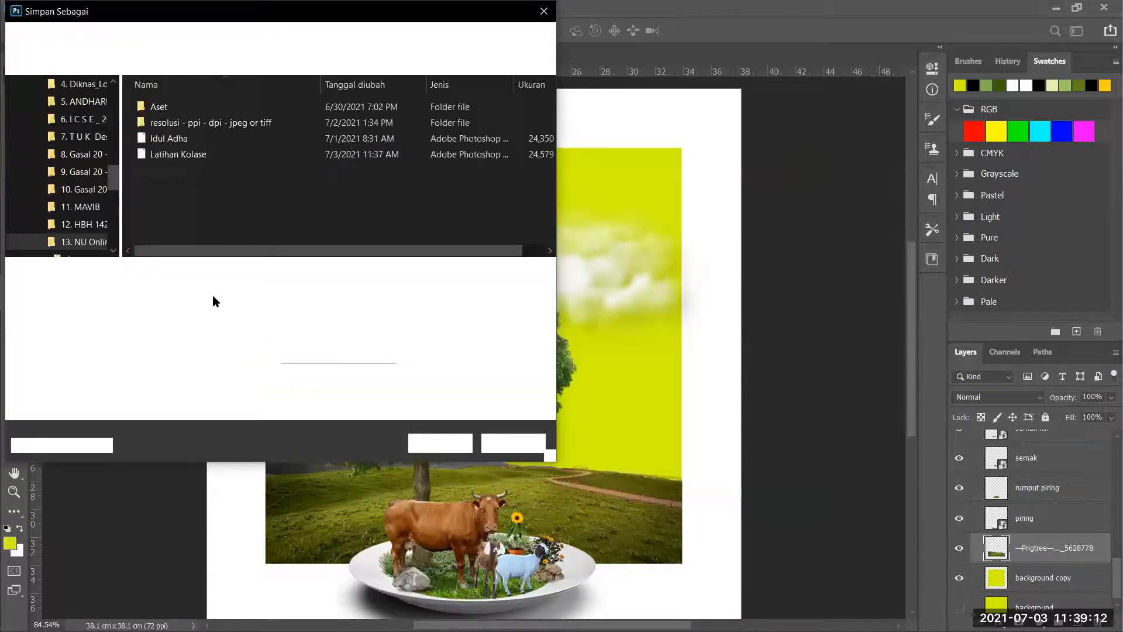
{"action": "left_click", "coordinate": [209, 293]}
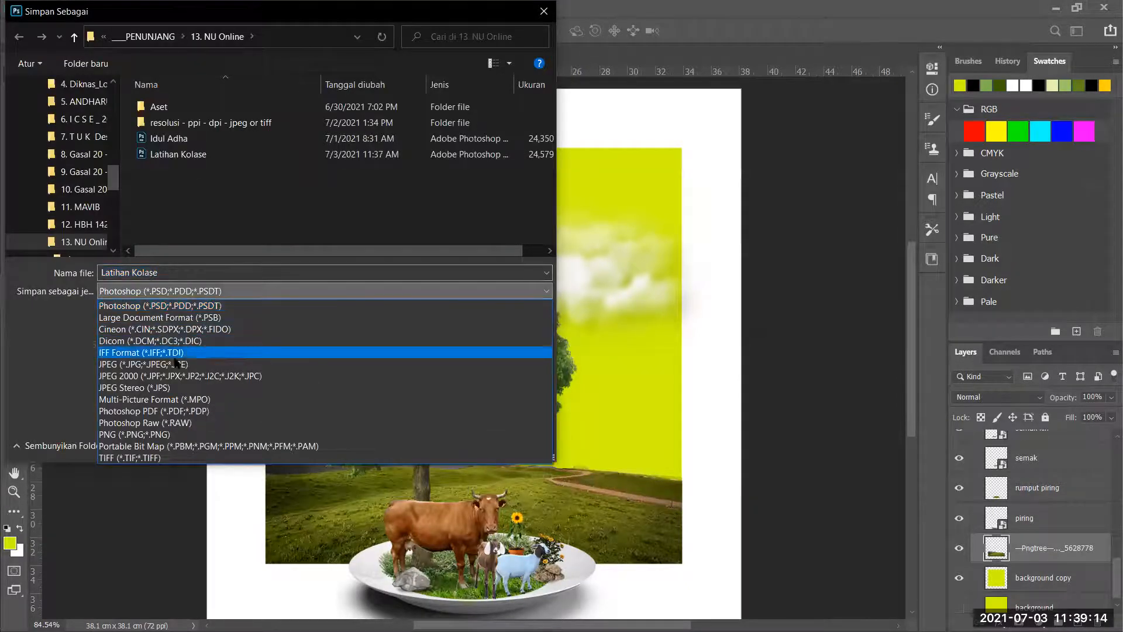
{"action": "left_click", "coordinate": [169, 364]}
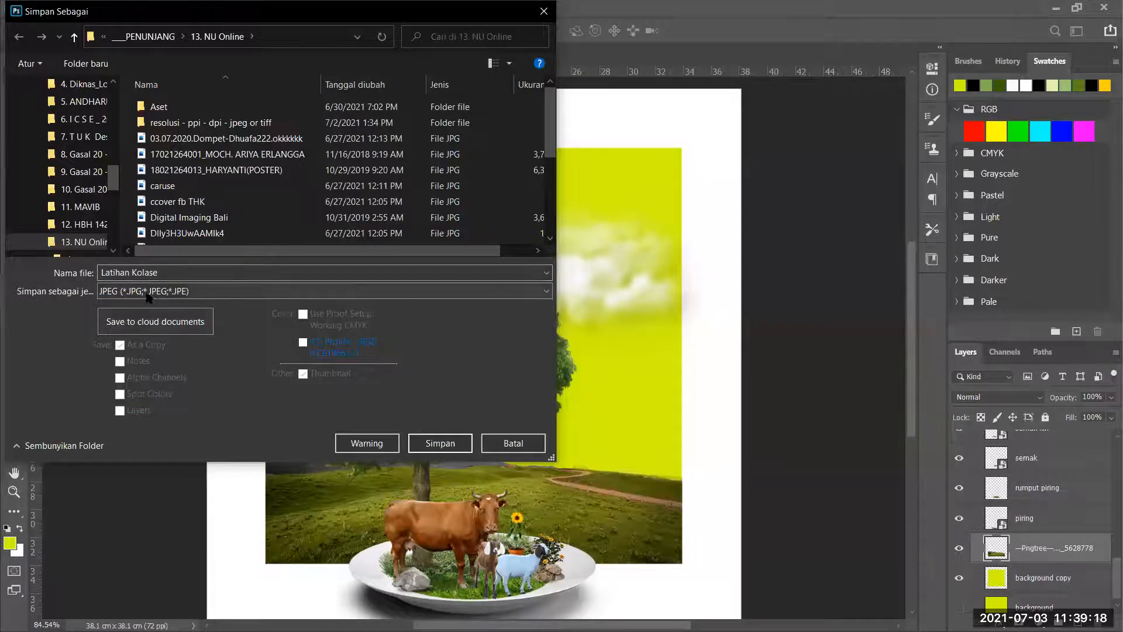
{"action": "left_click", "coordinate": [440, 443]}
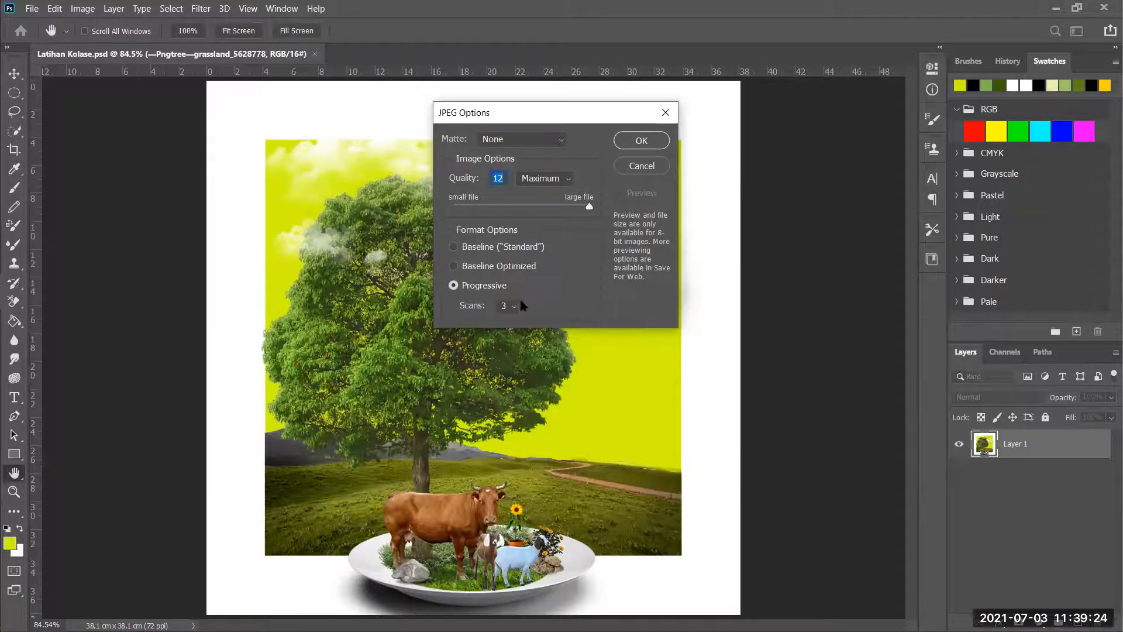
{"action": "left_click", "coordinate": [639, 142]}
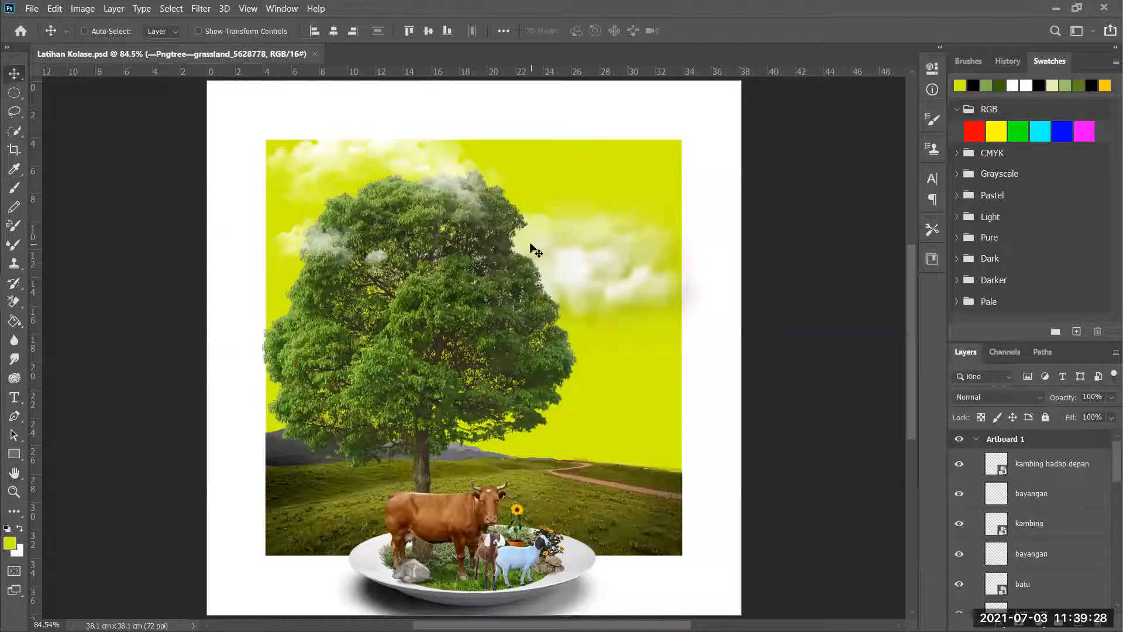
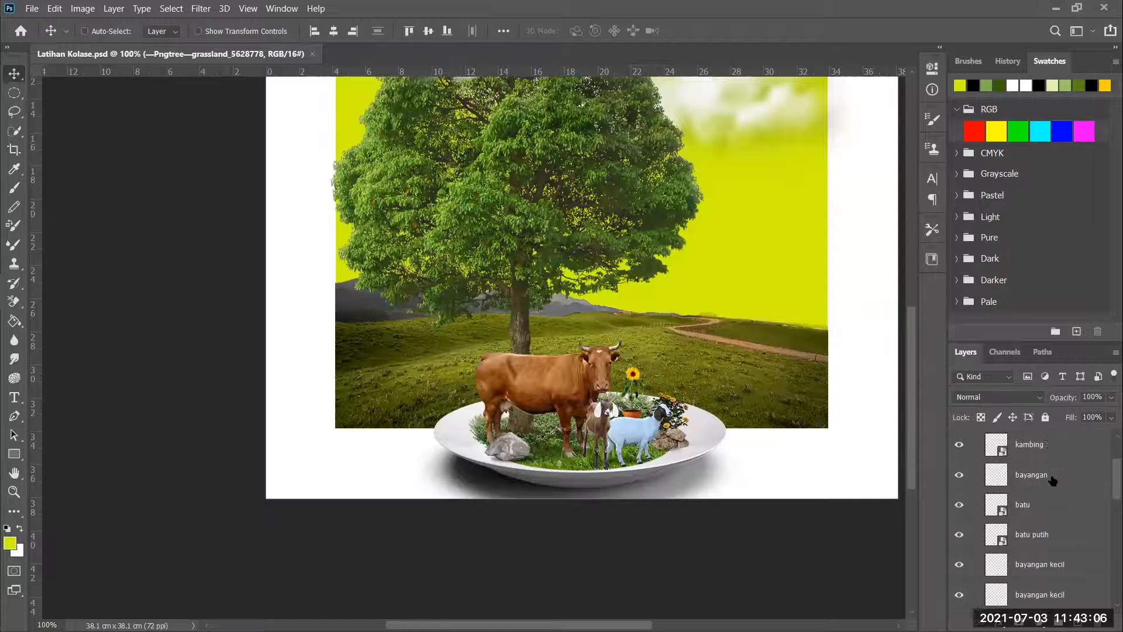
- Select the grassland layer and rename it background
{"action": "right_click", "coordinate": [709, 372]}
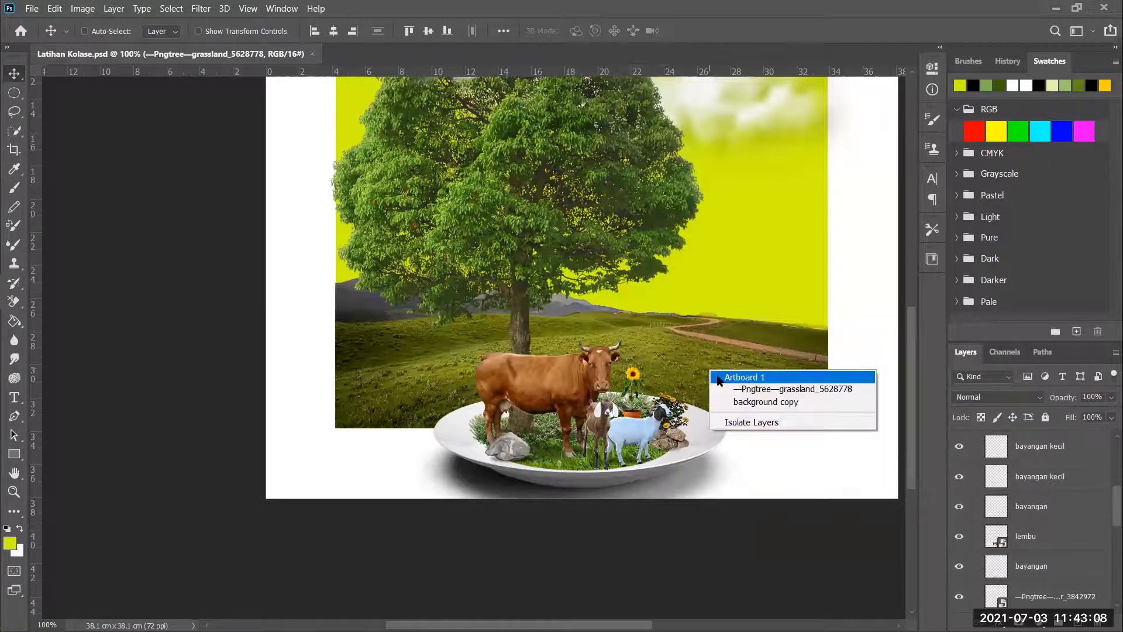
{"action": "left_click", "coordinate": [755, 387]}
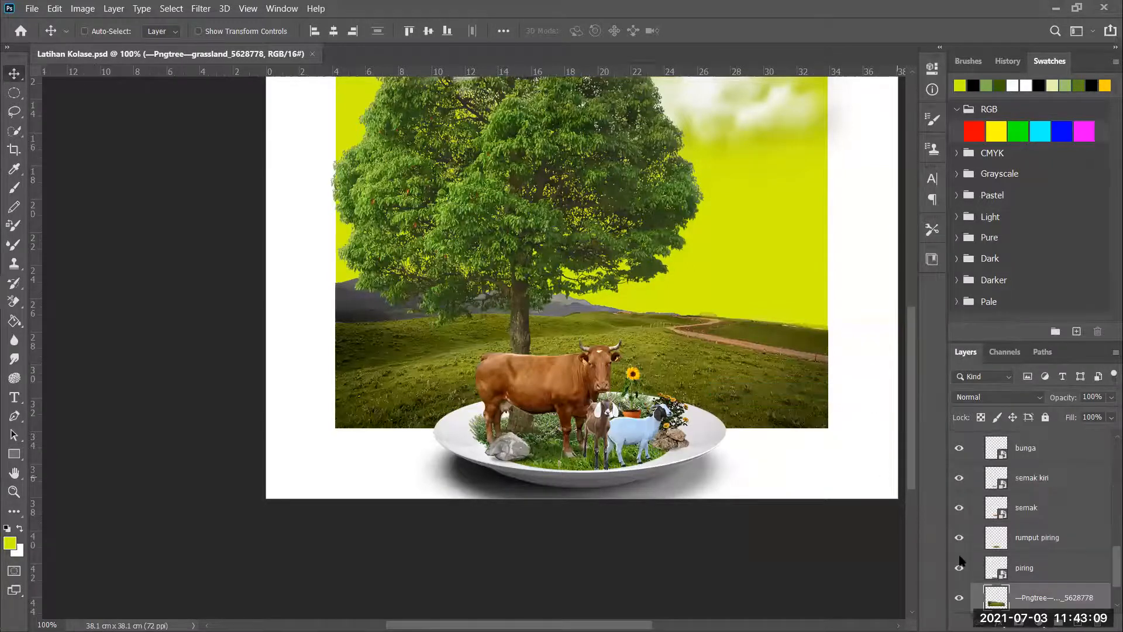
{"action": "double_click", "coordinate": [1039, 597]}
{"action": "type", "text": "background"}
{"action": "left_click", "coordinate": [860, 530]}
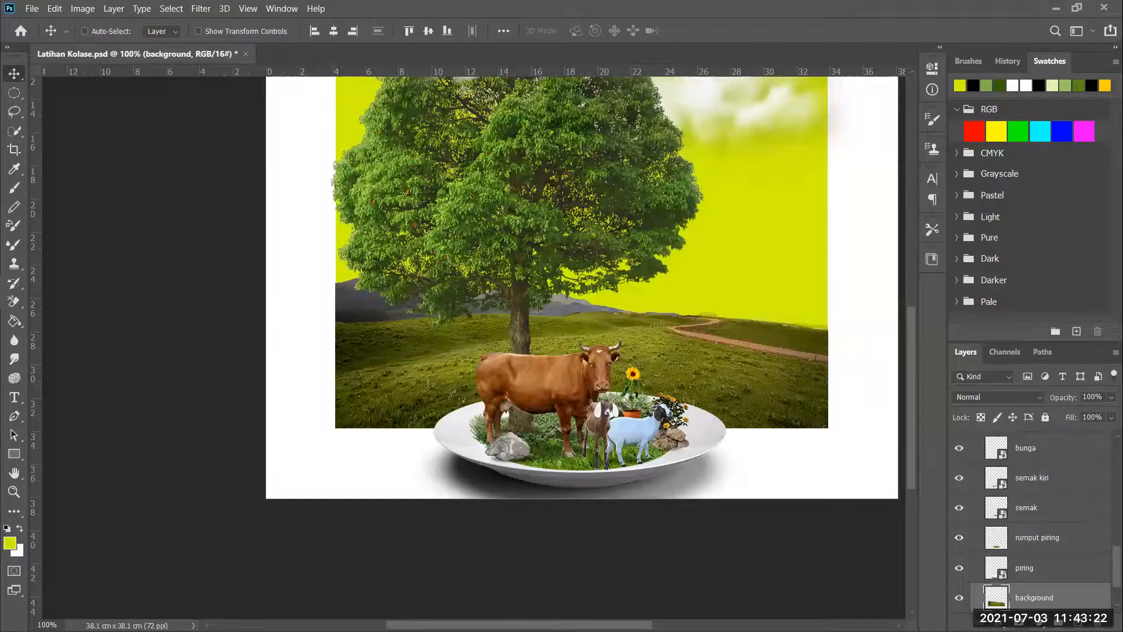
- Add a Color Balance adjustment above the grassland layer with midtones Cyan–Red at -60 and Magenta–Green at +10
{"action": "left_click", "coordinate": [1002, 624]}
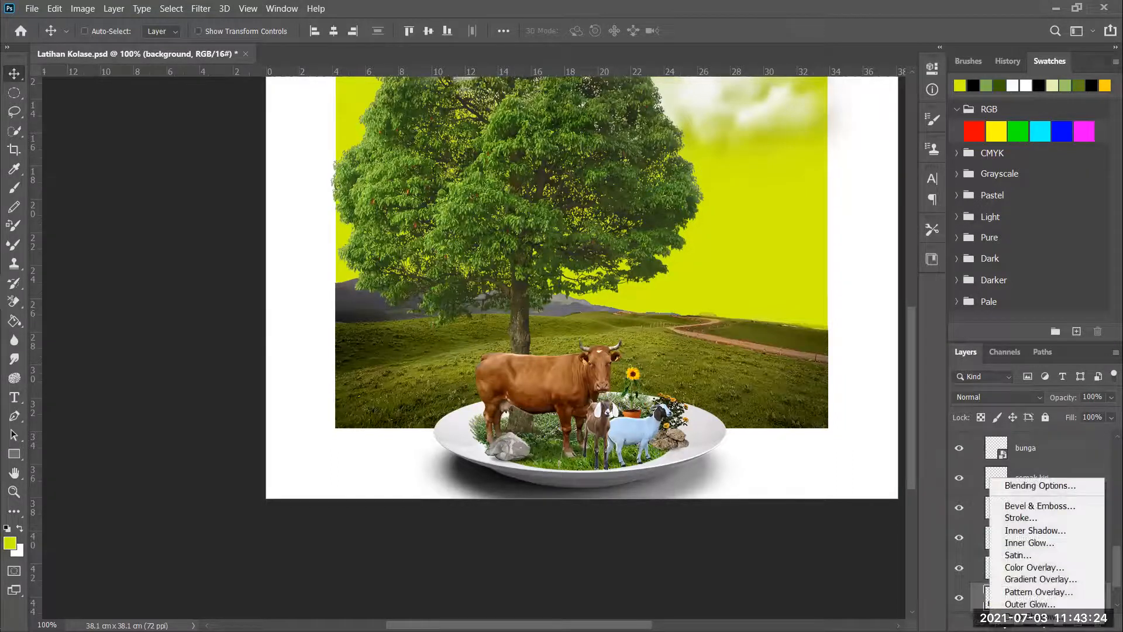
{"action": "left_click", "coordinate": [1039, 624]}
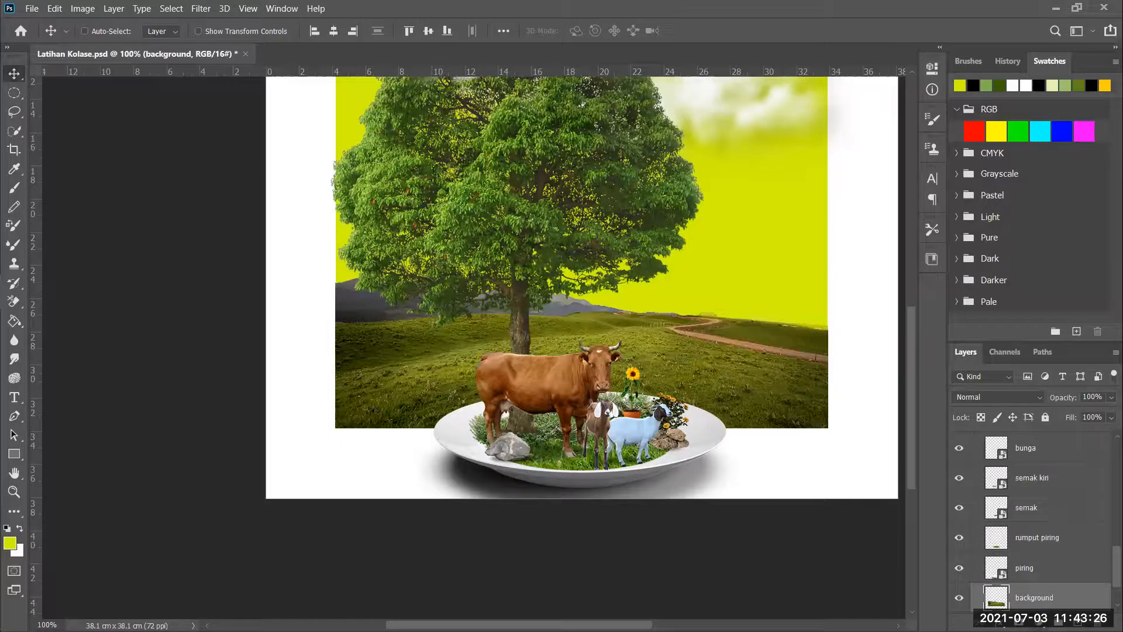
{"action": "left_click", "coordinate": [1037, 624]}
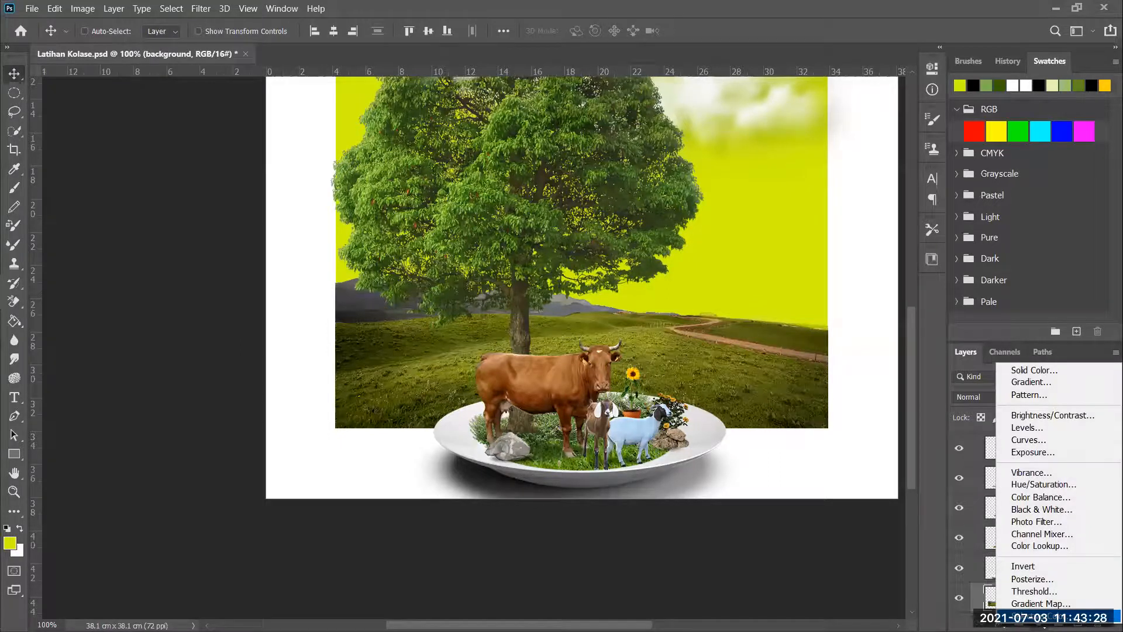
{"action": "left_click", "coordinate": [1058, 498]}
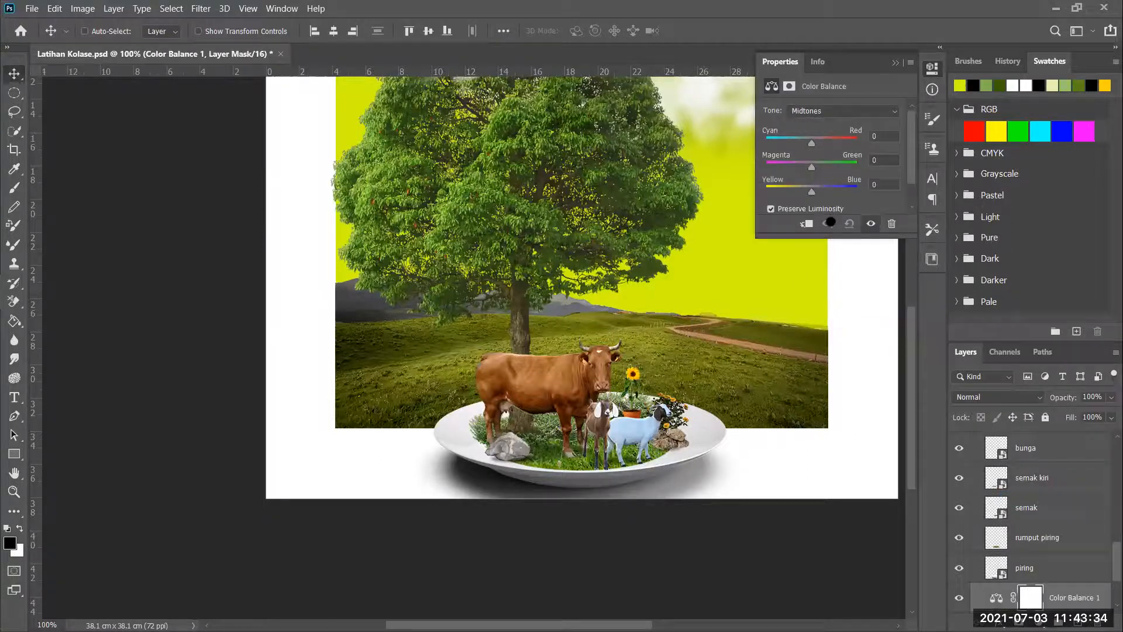
{"action": "mouse_move", "coordinate": [814, 144]}
{"action": "left_mouse_down"}
{"action": "mouse_move", "coordinate": [779, 149]}
{"action": "mouse_move", "coordinate": [838, 141]}
{"action": "mouse_move", "coordinate": [821, 141]}
{"action": "left_mouse_up"}
{"action": "left_click_drag", "start_coordinate": [821, 144], "coordinate": [794, 150]}
{"action": "mouse_move", "coordinate": [794, 149]}
{"action": "left_mouse_down"}
{"action": "mouse_move", "coordinate": [772, 147]}
{"action": "mouse_move", "coordinate": [783, 146]}
{"action": "left_mouse_up"}
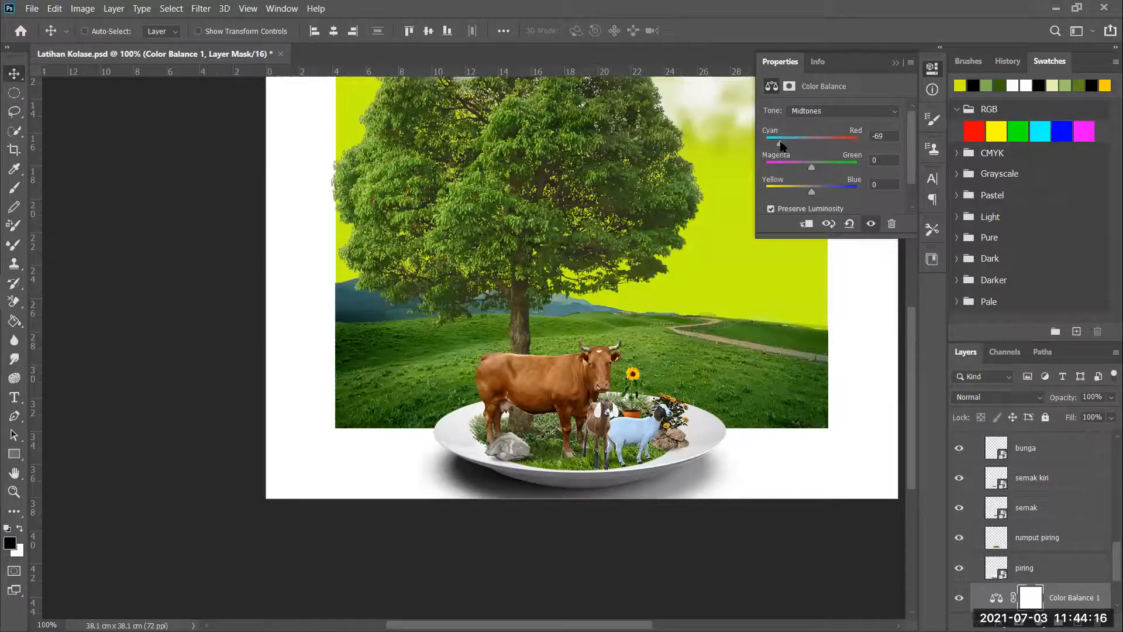
{"action": "left_click_drag", "start_coordinate": [782, 146], "coordinate": [785, 147]}
{"action": "mouse_move", "coordinate": [811, 169]}
{"action": "left_mouse_down"}
{"action": "mouse_move", "coordinate": [839, 169]}
{"action": "mouse_move", "coordinate": [824, 167]}
{"action": "left_mouse_up"}
{"action": "left_click_drag", "start_coordinate": [824, 167], "coordinate": [816, 168]}
- Compare the collage with and without the Color Balance adjustment, and examine the recoloured grassland and background
{"action": "scroll", "coordinate": [1041, 515], "scroll_direction": "down", "scroll_amount": 1}
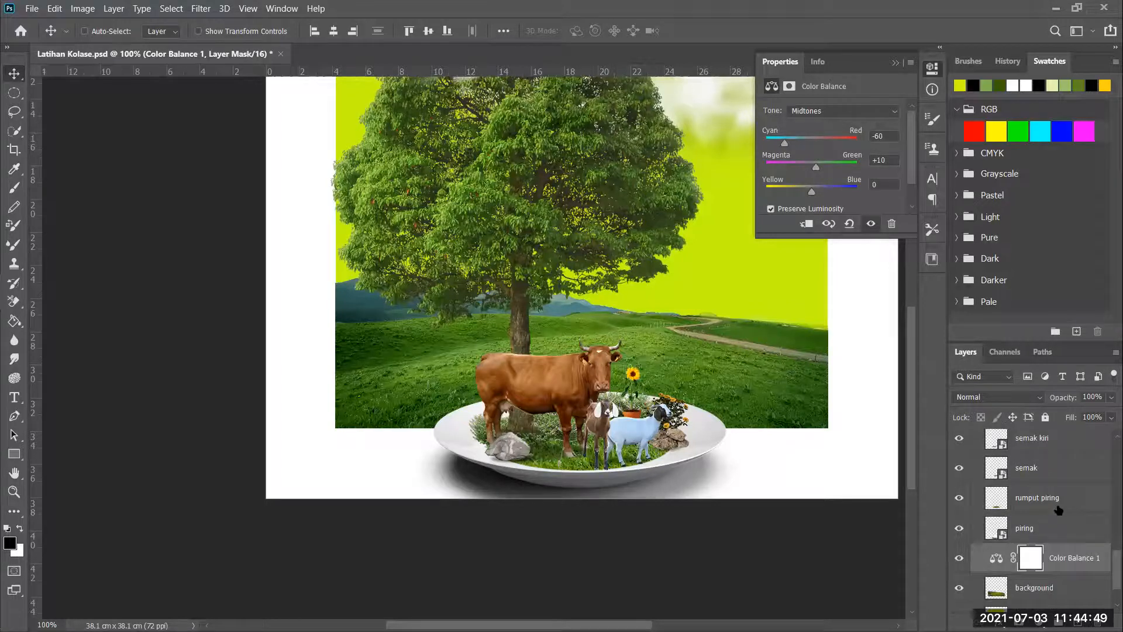
{"action": "left_click", "coordinate": [958, 560]}
{"action": "left_click", "coordinate": [958, 560]}
{"action": "left_click", "coordinate": [958, 560]}
{"action": "left_click", "coordinate": [958, 560]}
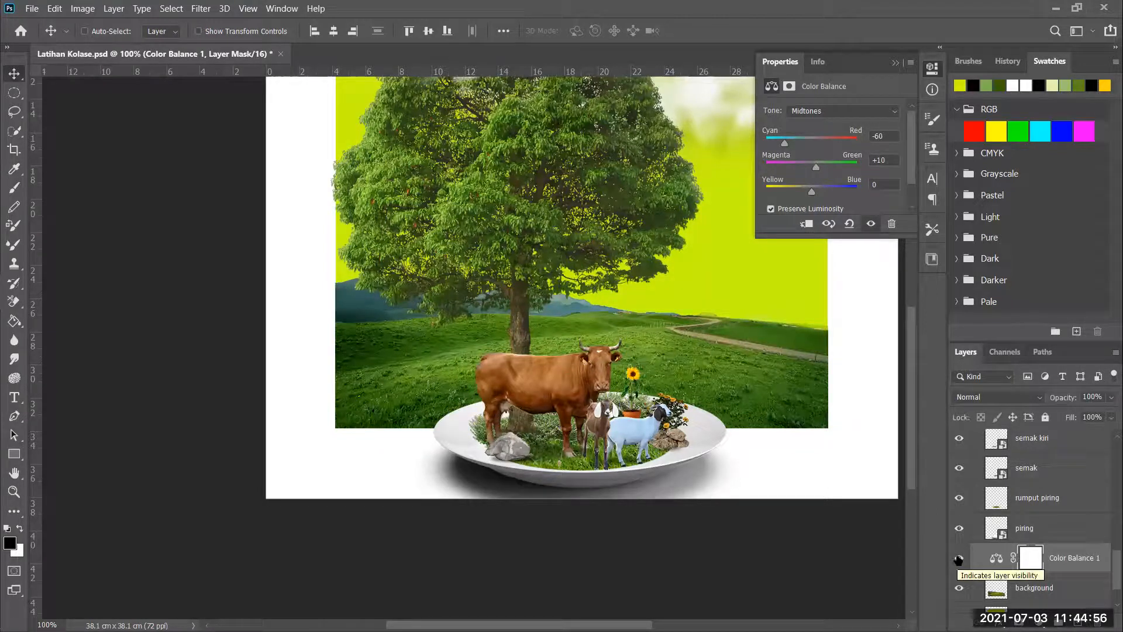
{"action": "left_click", "coordinate": [958, 561]}
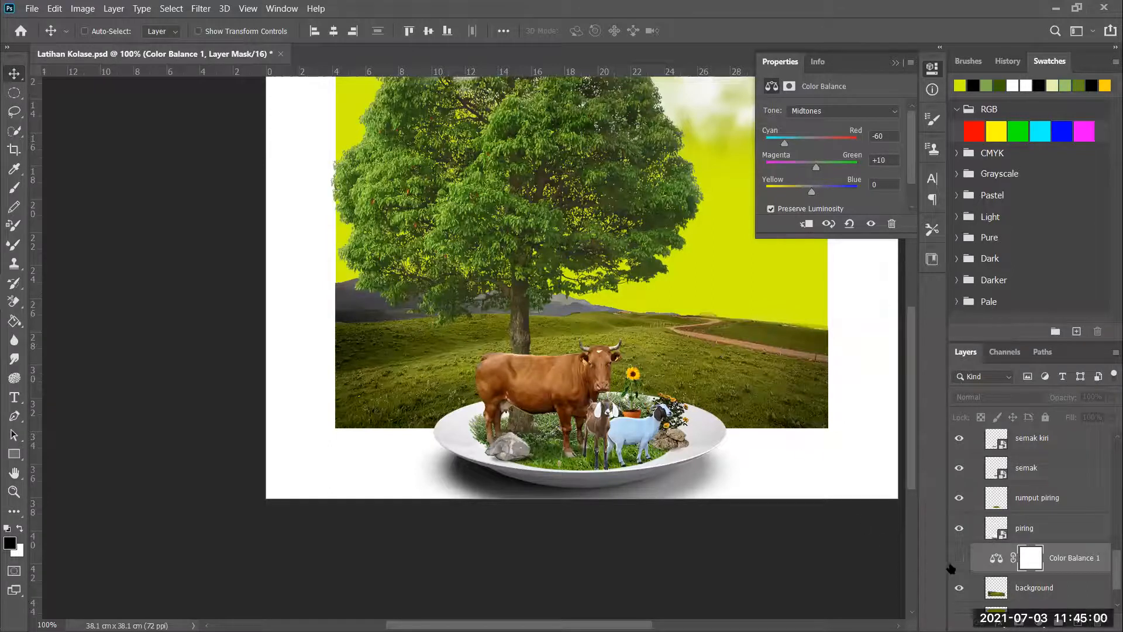
{"action": "left_click", "coordinate": [958, 560]}
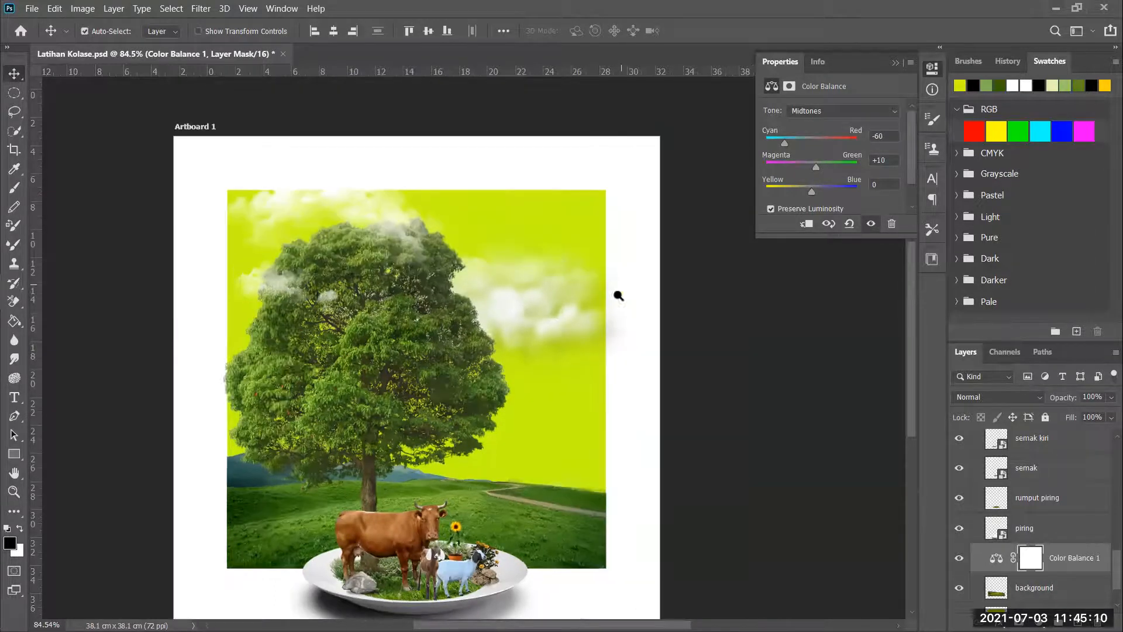
{"action": "left_click_drag", "start_coordinate": [619, 295], "coordinate": [506, 306]}
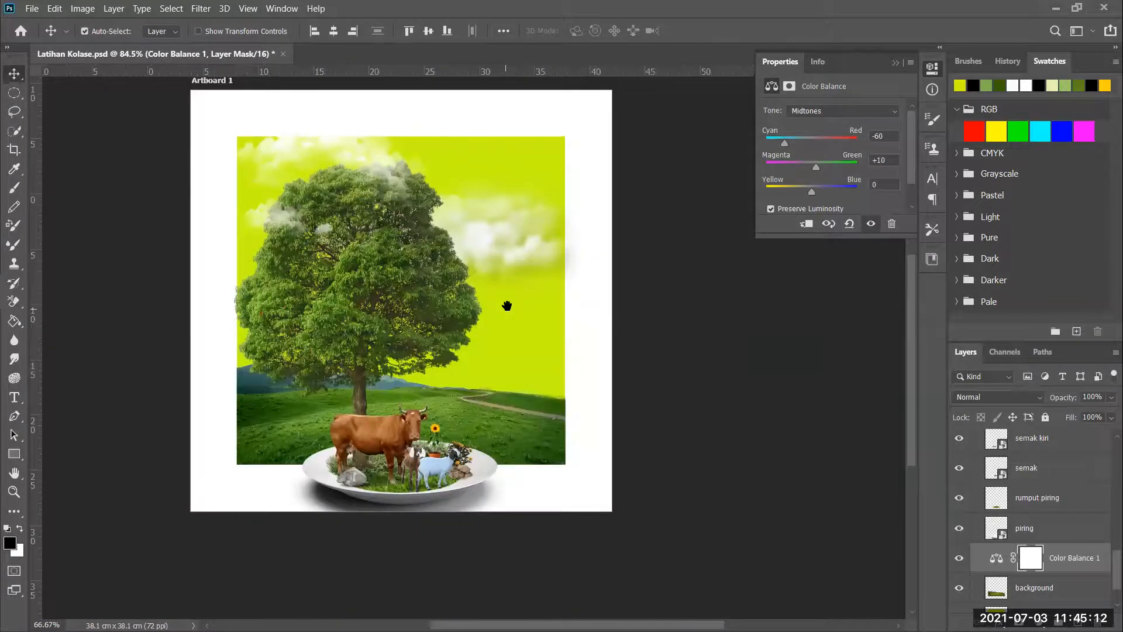
{"action": "key", "text": "ctrl+1"}
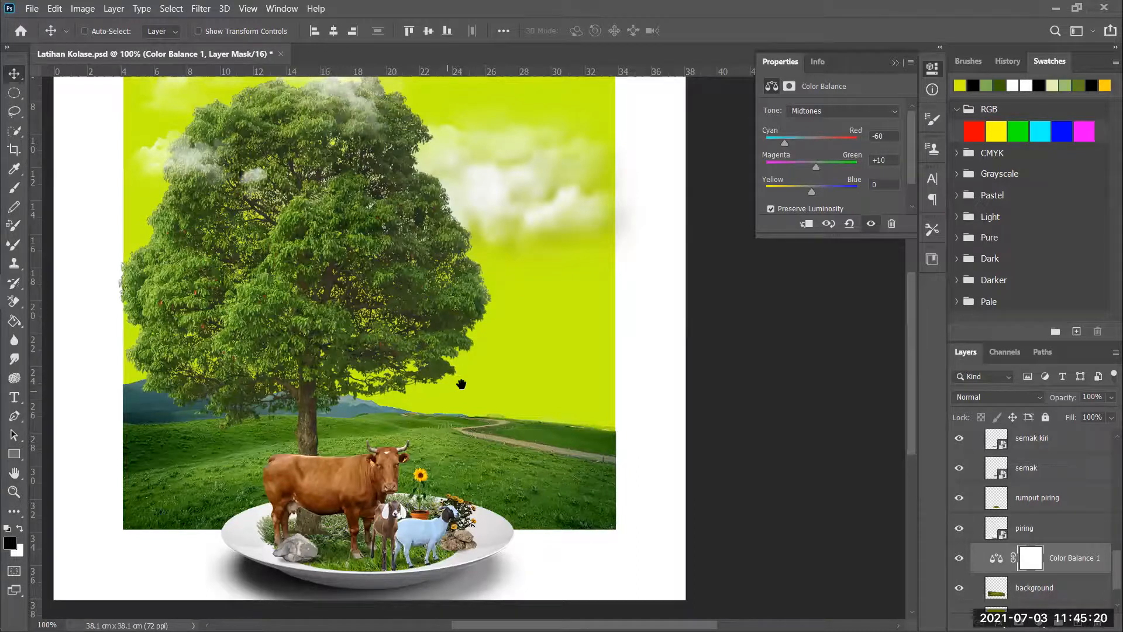
{"action": "left_click_drag", "start_coordinate": [452, 383], "coordinate": [473, 379]}
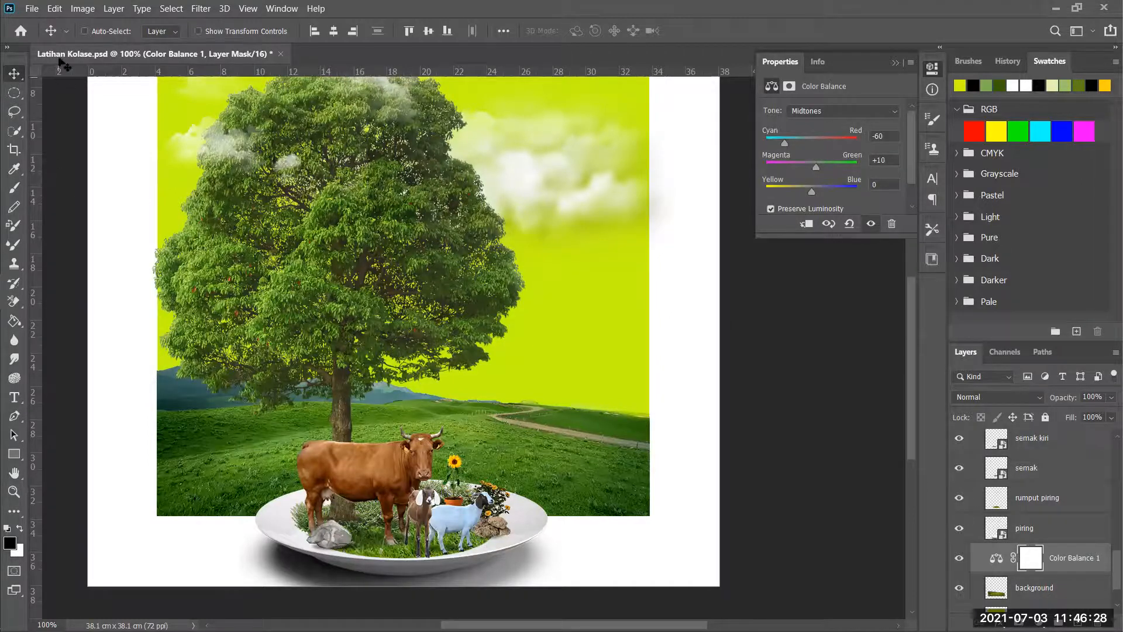
- Create a 1080 x 1080 pixel, 72 ppi RGB document and place the photo WIN_20200525_10_27_33_Pro.jpg on its artboard
{"action": "left_click", "coordinate": [32, 9]}
{"action": "left_click", "coordinate": [48, 25]}
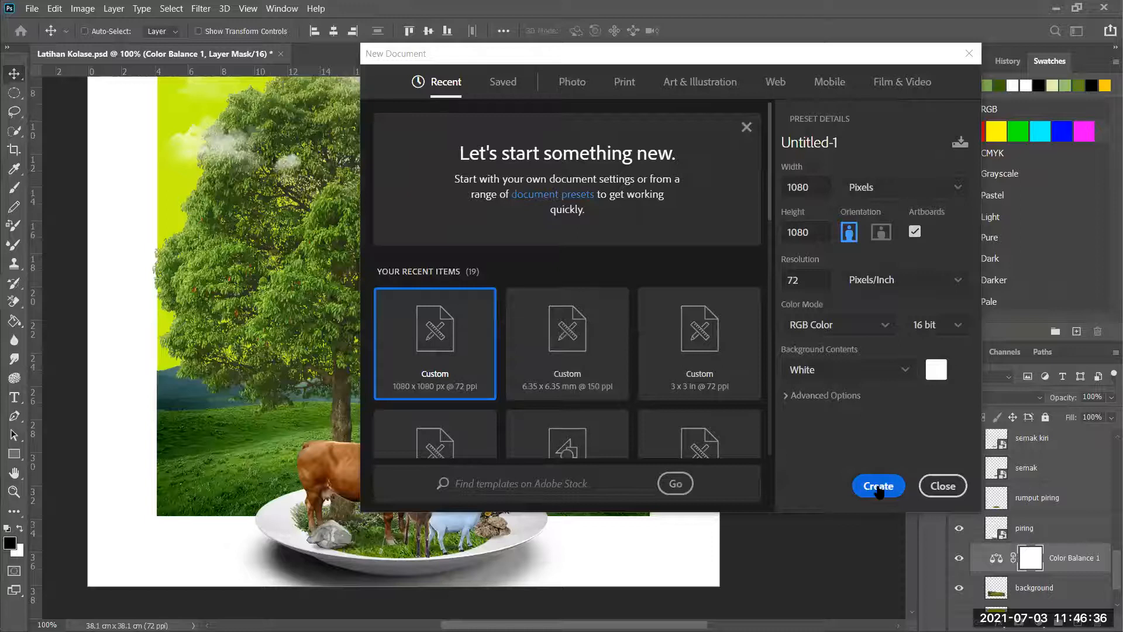
{"action": "left_click", "coordinate": [880, 486]}
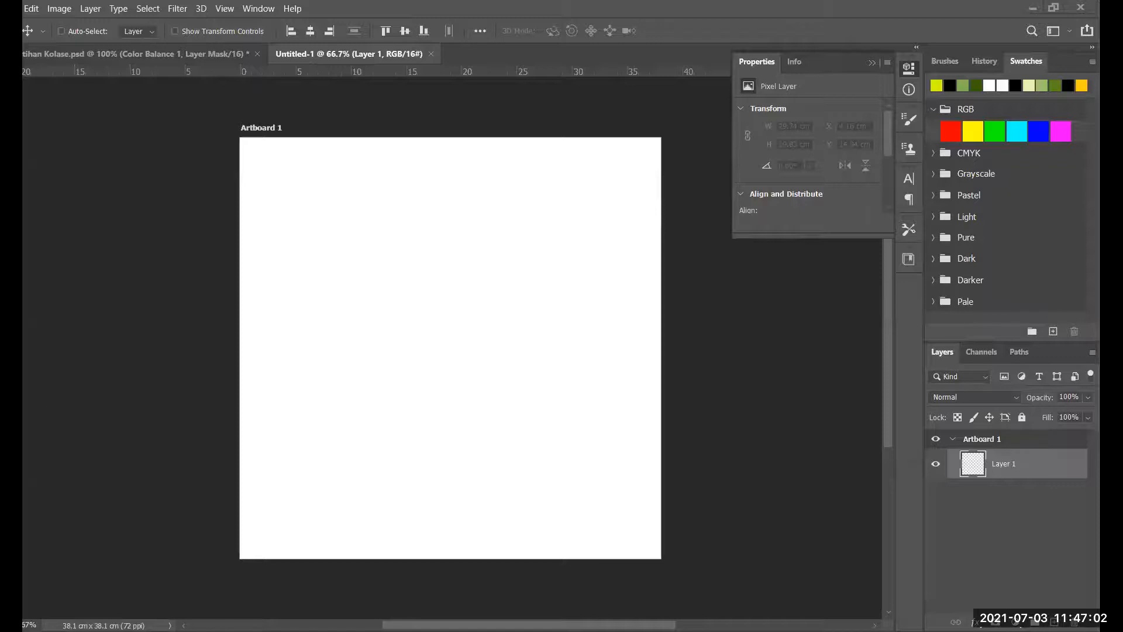
{"action": "double_click", "coordinate": [447, 355]}
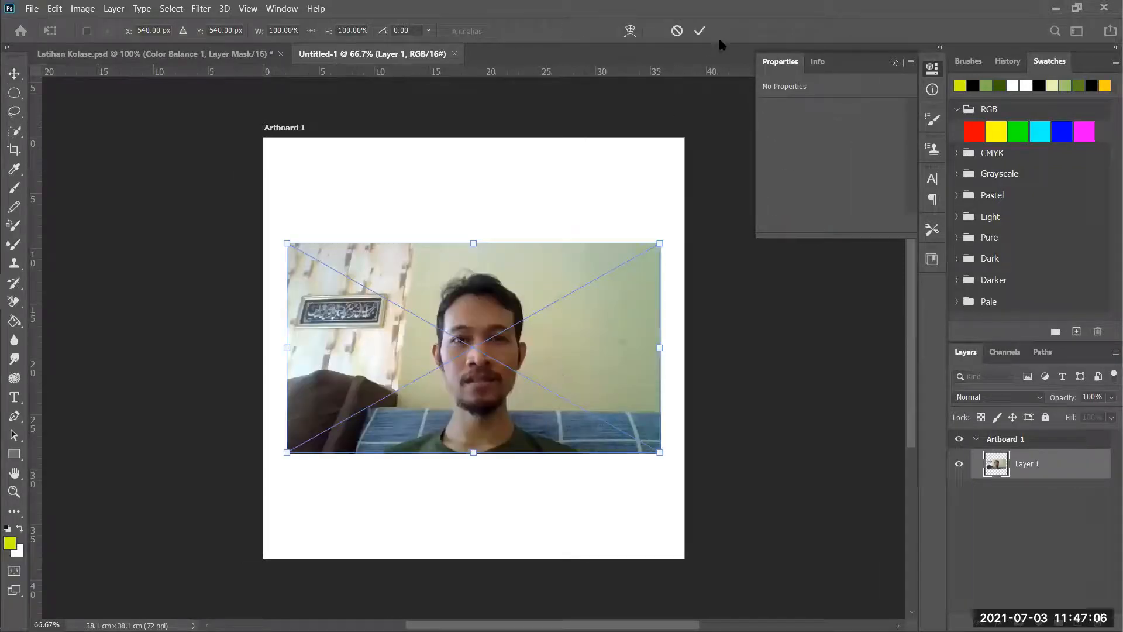
{"action": "left_click", "coordinate": [700, 32]}
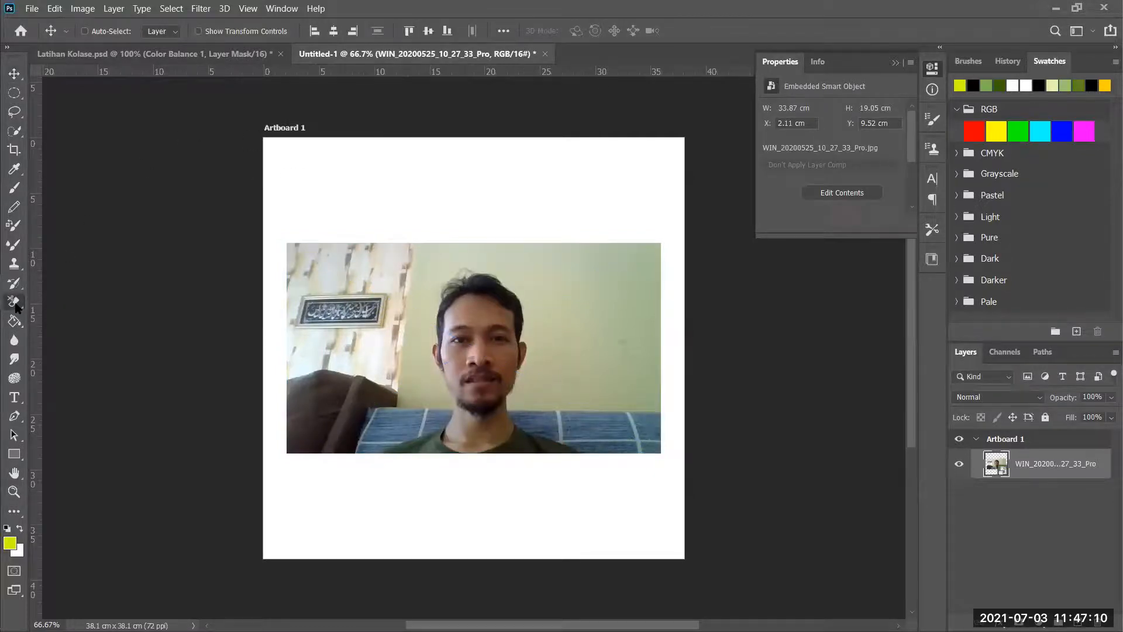
- Choose the Background Eraser and rasterize the placed portrait photo's smart object layer
{"action": "left_click", "coordinate": [15, 301]}
{"action": "left_click", "coordinate": [80, 316]}
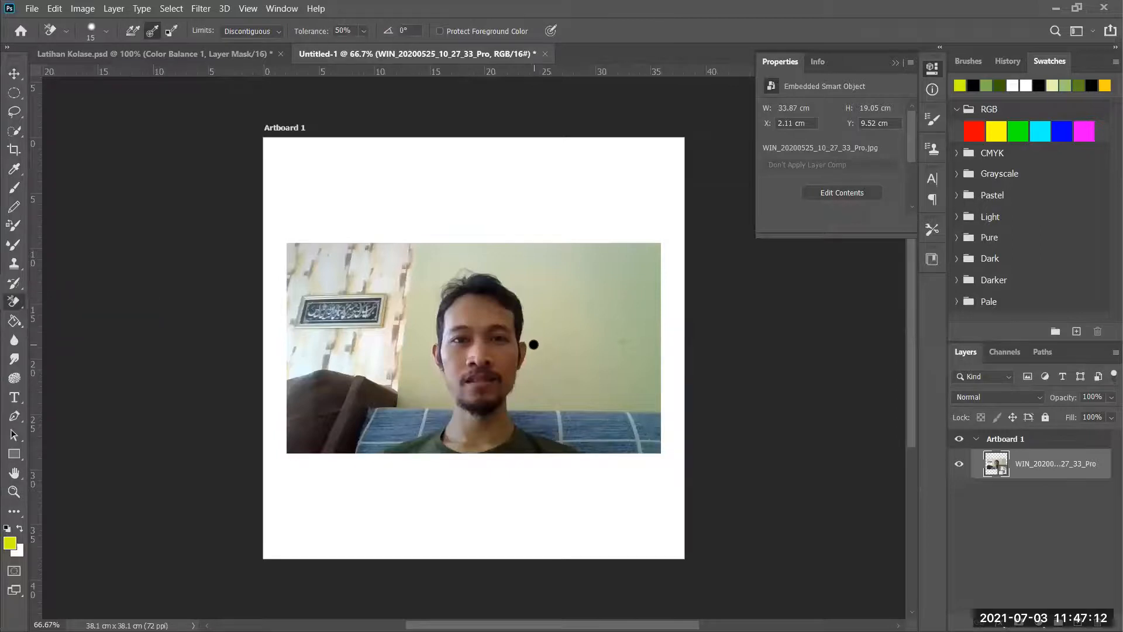
{"action": "double_click", "coordinate": [1048, 464]}
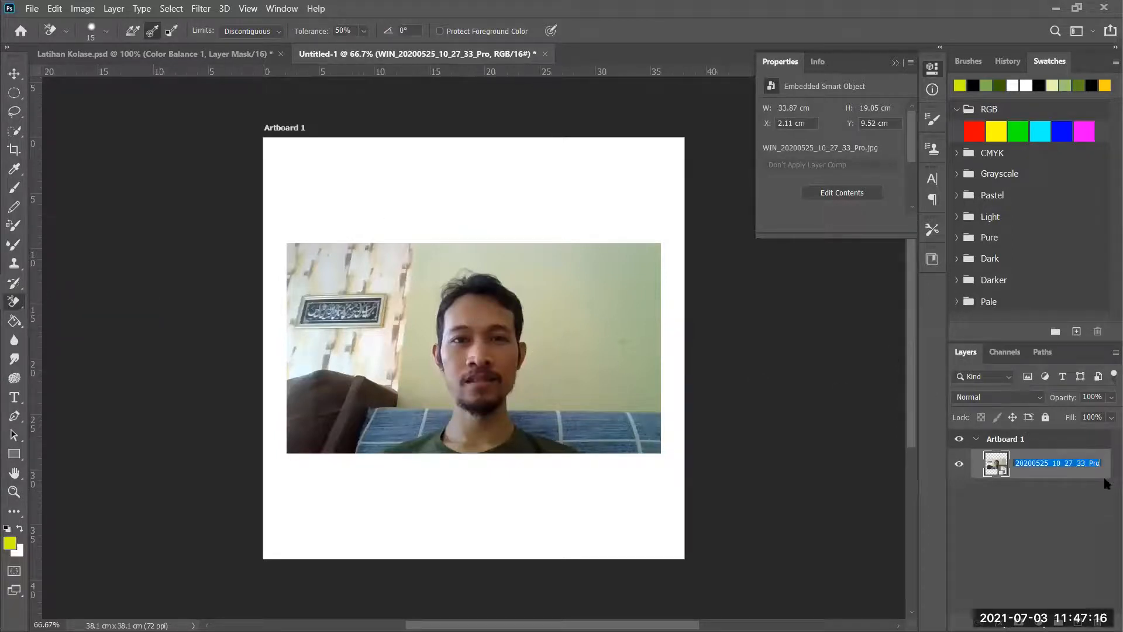
{"action": "left_click", "coordinate": [1065, 476]}
{"action": "right_click", "coordinate": [1064, 466]}
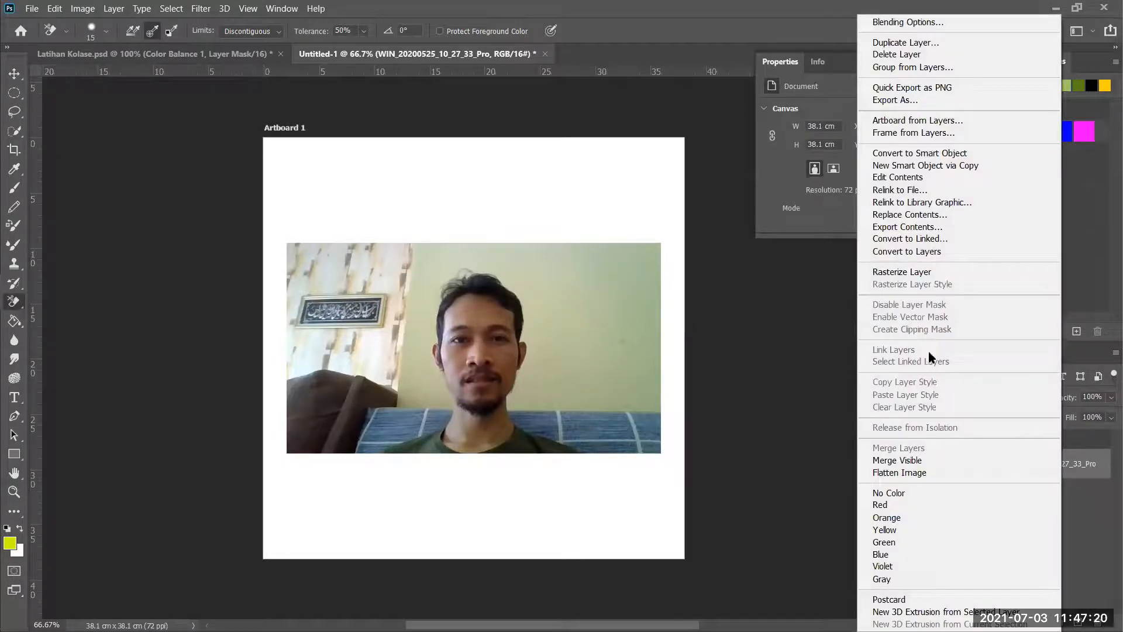
{"action": "left_click", "coordinate": [901, 272]}
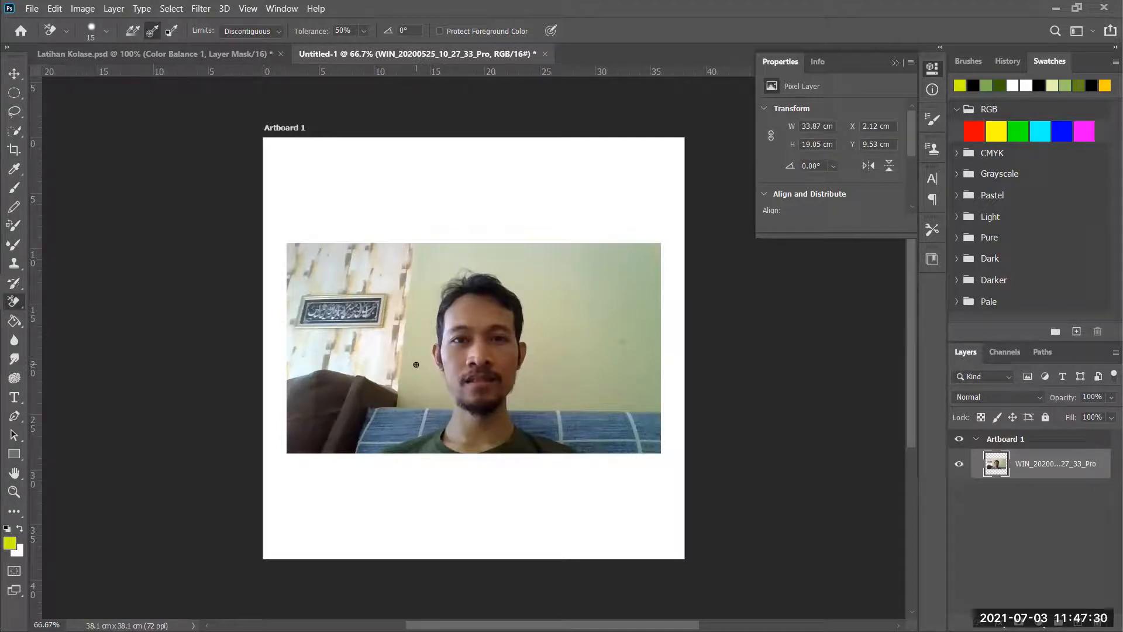
- Look back and forth between the Latihan Kolase collage and the new portrait document
{"action": "left_click", "coordinate": [174, 54]}
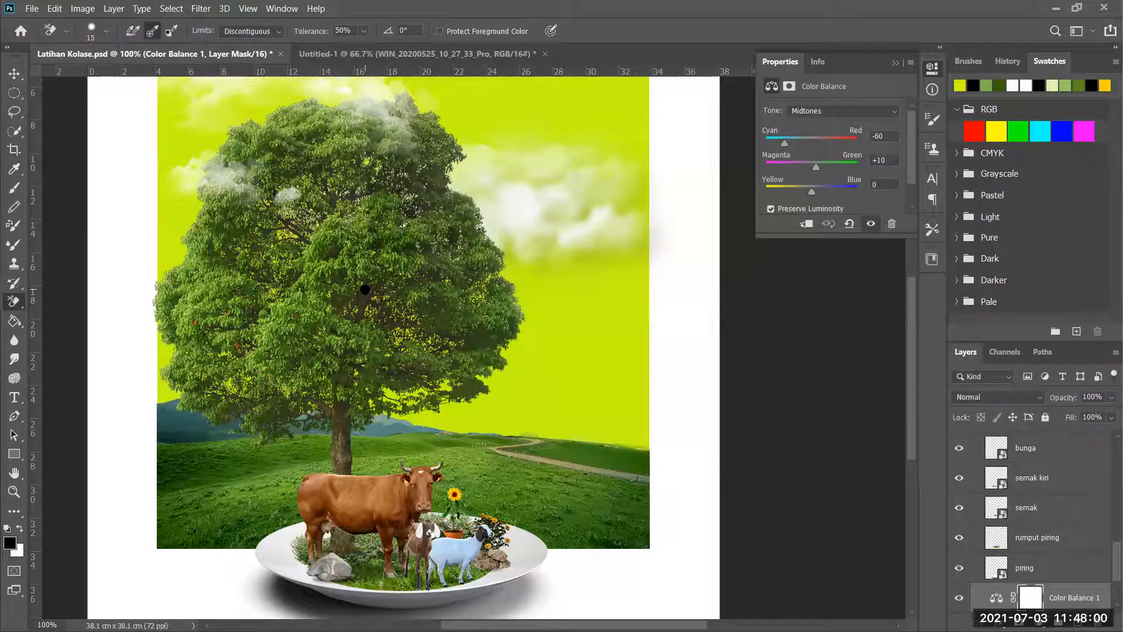
{"action": "left_click", "coordinate": [413, 59]}
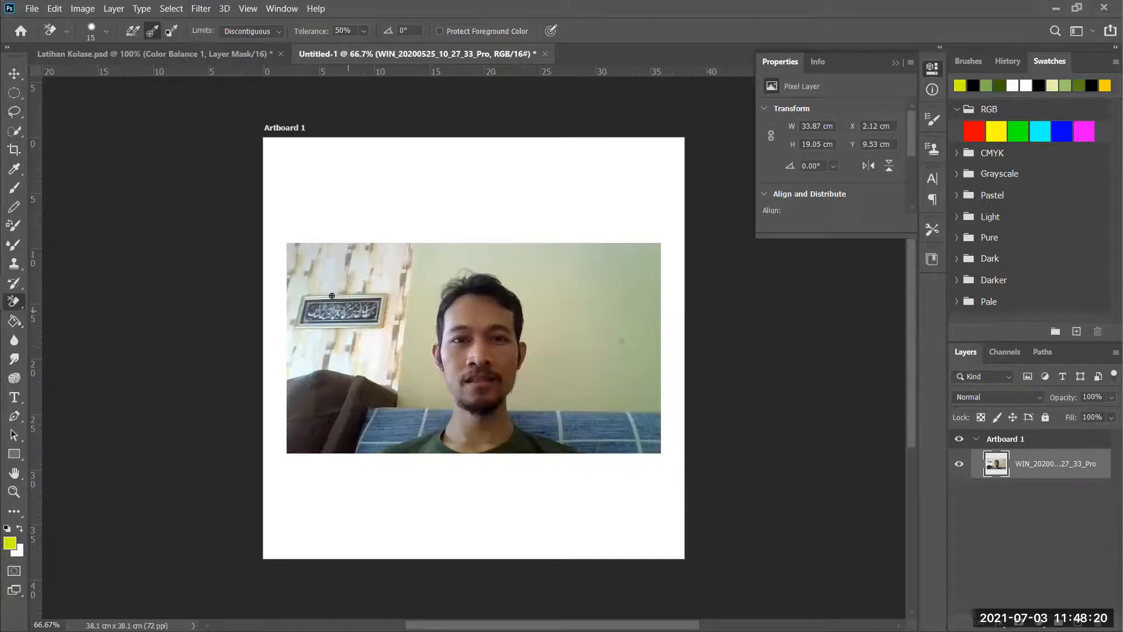
{"action": "left_click", "coordinate": [123, 59]}
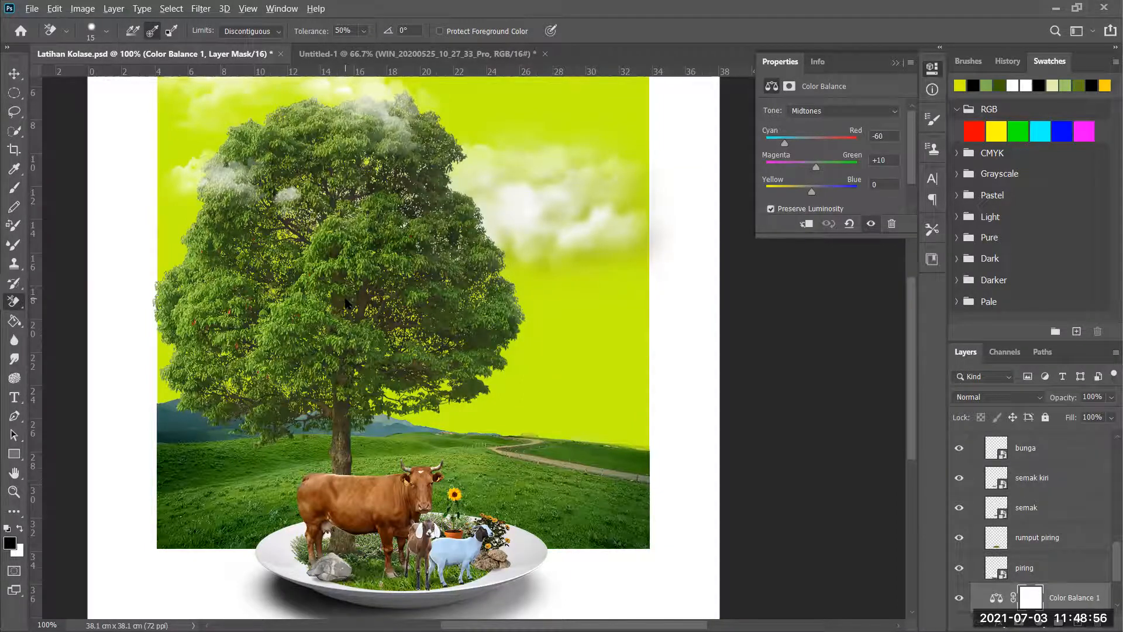
{"action": "left_click", "coordinate": [484, 56]}
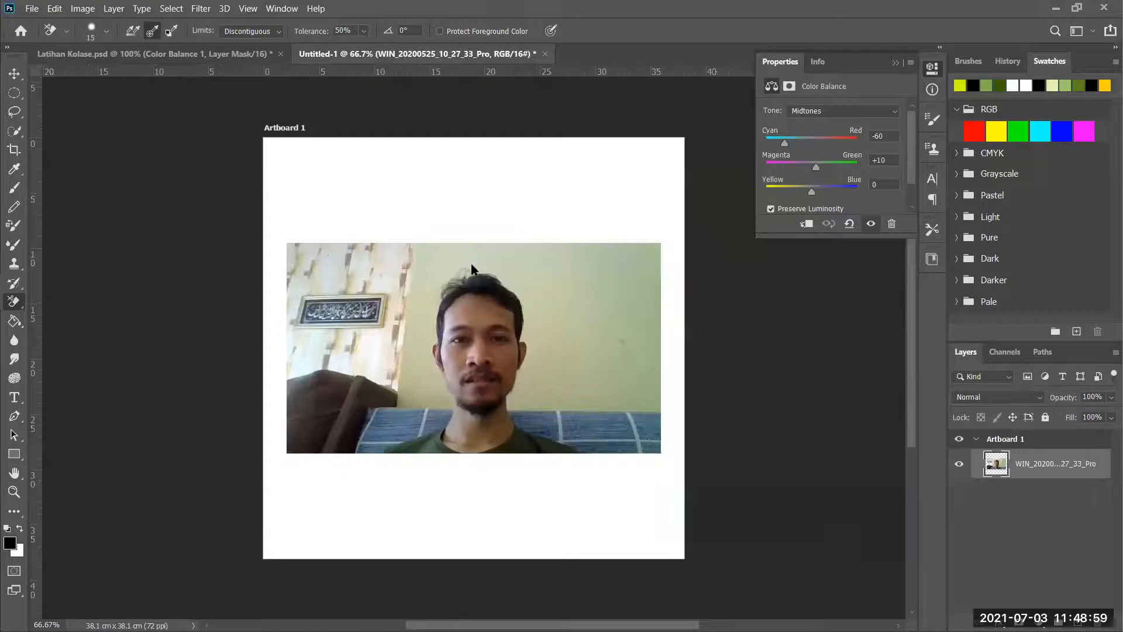
- Enlarge the Background Eraser brush to 30 pixels for working around the portrait's head
{"action": "left_click", "coordinate": [541, 356], "text": "ctrl"}
{"action": "left_click_drag", "start_coordinate": [539, 374], "coordinate": [494, 345]}
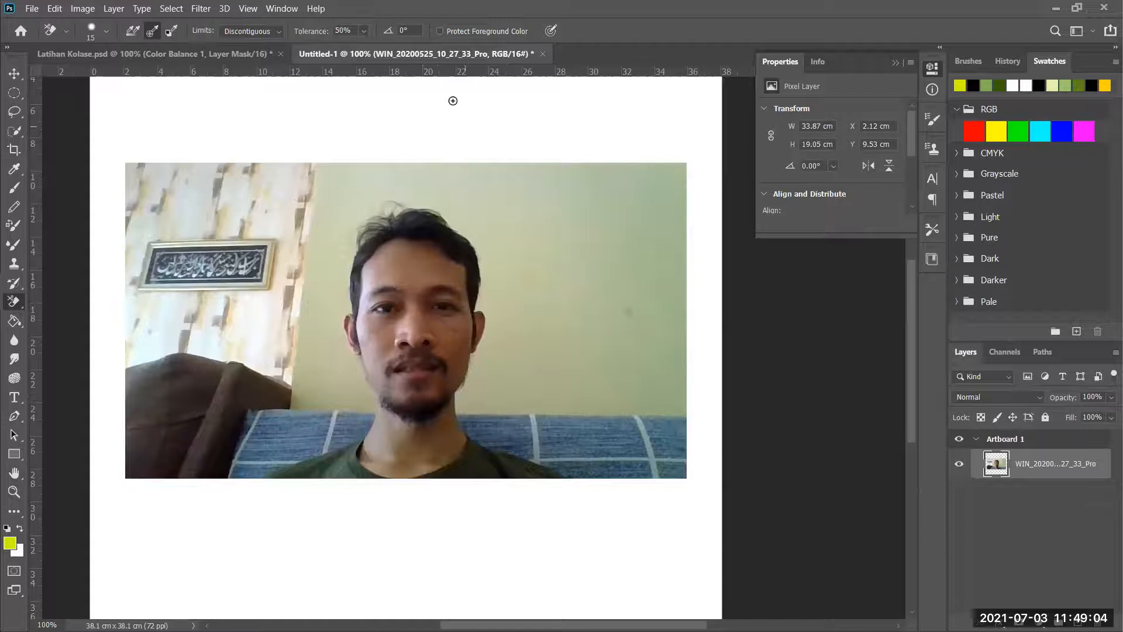
{"action": "key", "text": "bracketright"}
{"action": "key", "text": "bracketright"}
- Try erasing the wall beside the cheek and ear, and revert the portrait to its Rasterize Layer history state
{"action": "mouse_move", "coordinate": [497, 380]}
{"action": "left_mouse_down"}
{"action": "mouse_move", "coordinate": [519, 325]}
{"action": "mouse_move", "coordinate": [497, 300]}
{"action": "mouse_move", "coordinate": [491, 347]}
{"action": "mouse_move", "coordinate": [488, 315]}
{"action": "mouse_move", "coordinate": [488, 351]}
{"action": "mouse_move", "coordinate": [459, 410]}
{"action": "mouse_move", "coordinate": [467, 384]}
{"action": "left_mouse_up"}
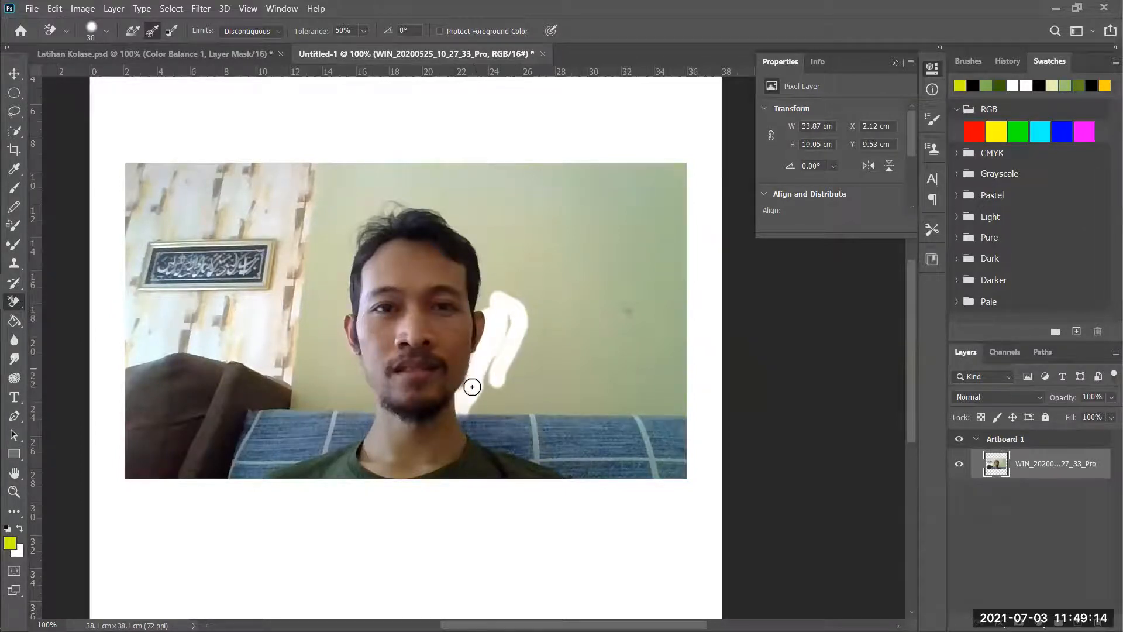
{"action": "left_click", "coordinate": [489, 369], "text": "ctrl"}
{"action": "left_click", "coordinate": [464, 372], "text": "ctrl"}
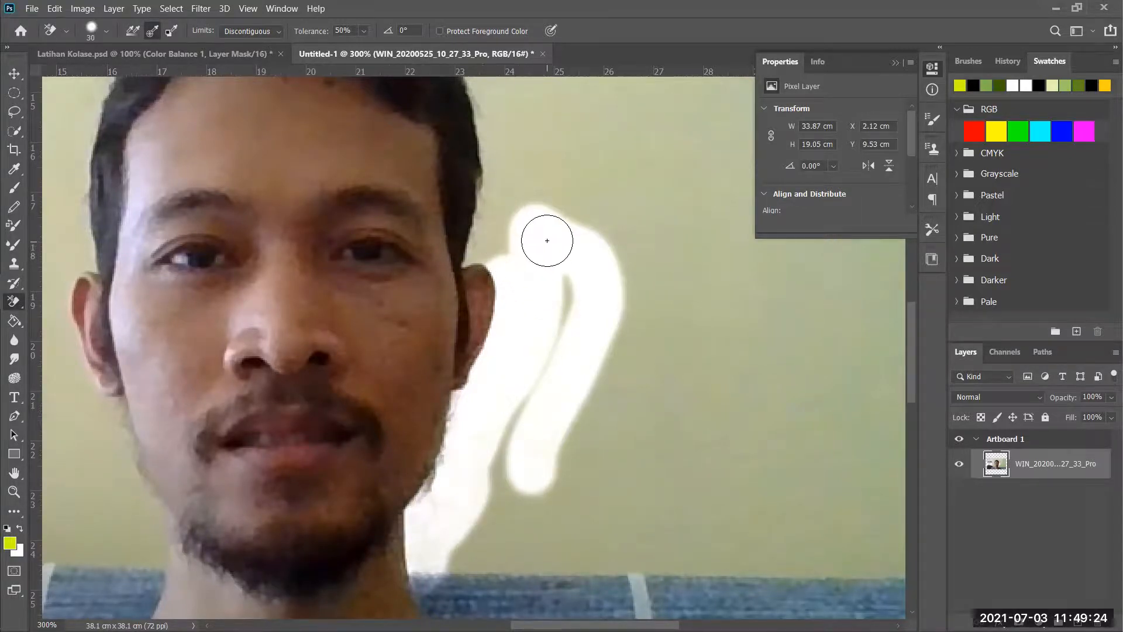
{"action": "left_click_drag", "start_coordinate": [517, 229], "coordinate": [511, 268]}
{"action": "mouse_move", "coordinate": [511, 246]}
{"action": "left_mouse_down"}
{"action": "mouse_move", "coordinate": [482, 229]}
{"action": "mouse_move", "coordinate": [473, 254]}
{"action": "mouse_move", "coordinate": [491, 237]}
{"action": "mouse_move", "coordinate": [504, 249]}
{"action": "mouse_move", "coordinate": [515, 181]}
{"action": "mouse_move", "coordinate": [496, 215]}
{"action": "mouse_move", "coordinate": [508, 182]}
{"action": "mouse_move", "coordinate": [510, 231]}
{"action": "mouse_move", "coordinate": [530, 277]}
{"action": "left_mouse_up"}
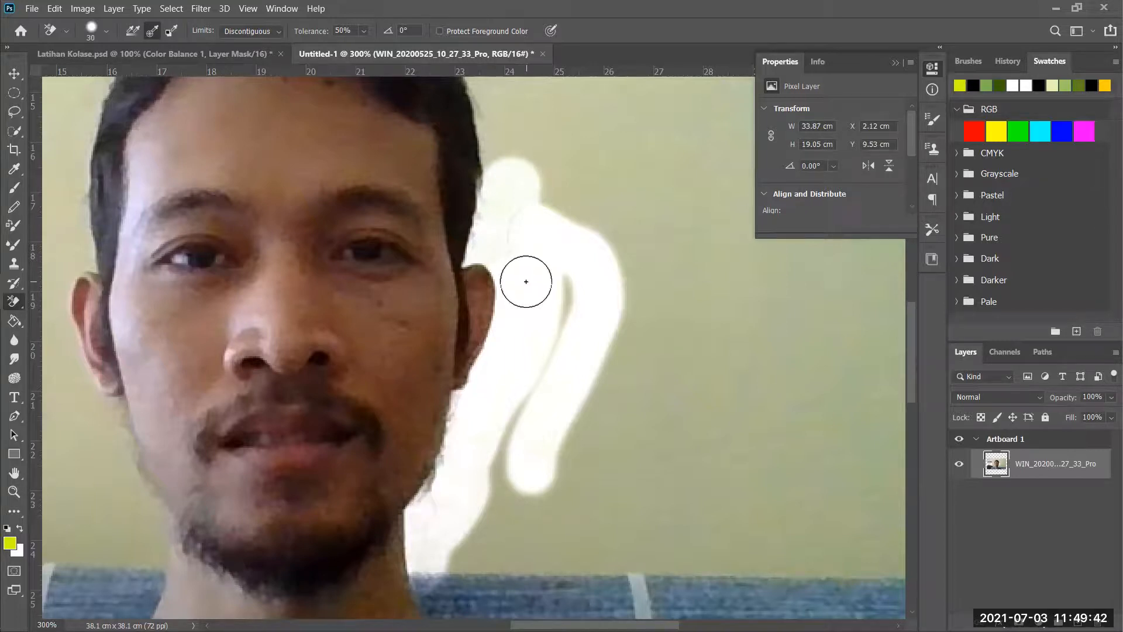
{"action": "left_click", "coordinate": [1007, 61]}
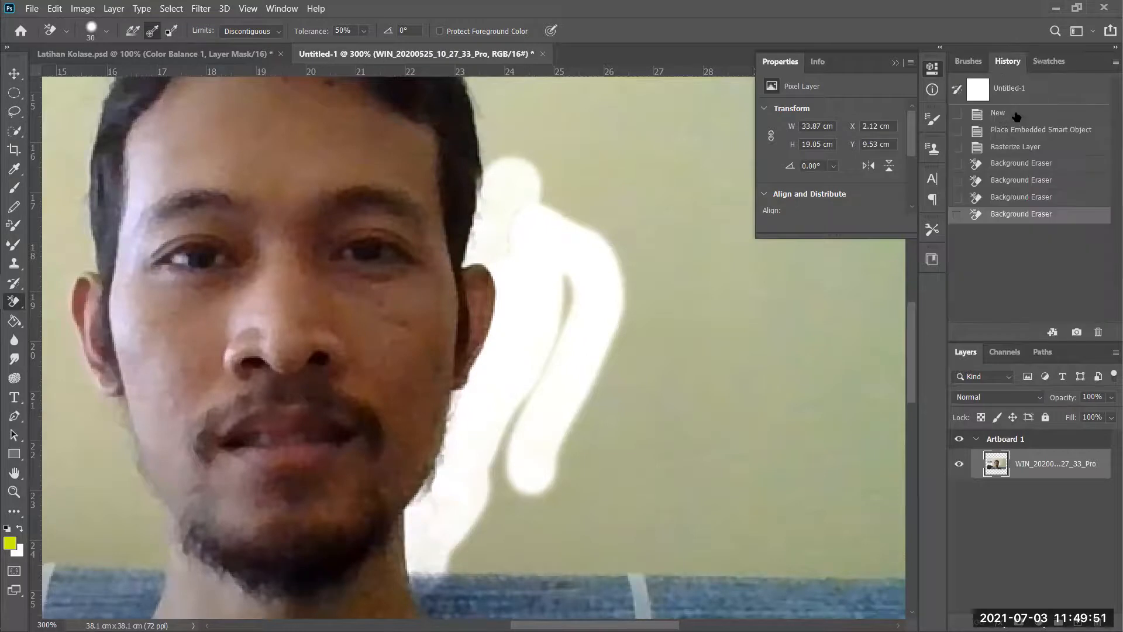
{"action": "left_click", "coordinate": [1021, 146]}
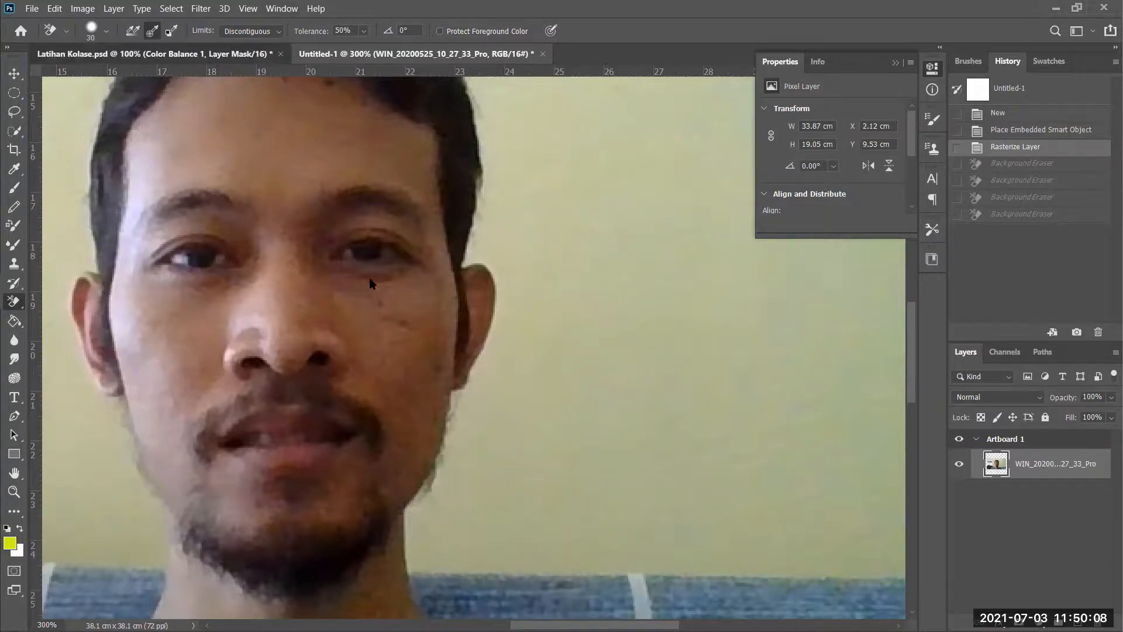
{"action": "left_click", "coordinate": [215, 58]}
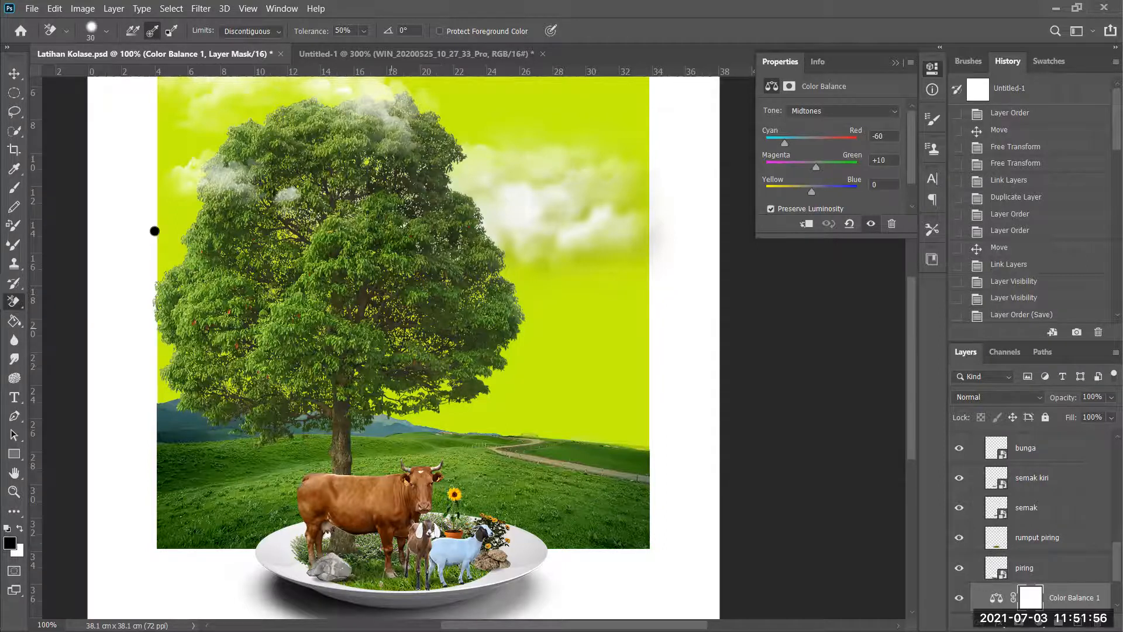
{"action": "left_click", "coordinate": [59, 9]}
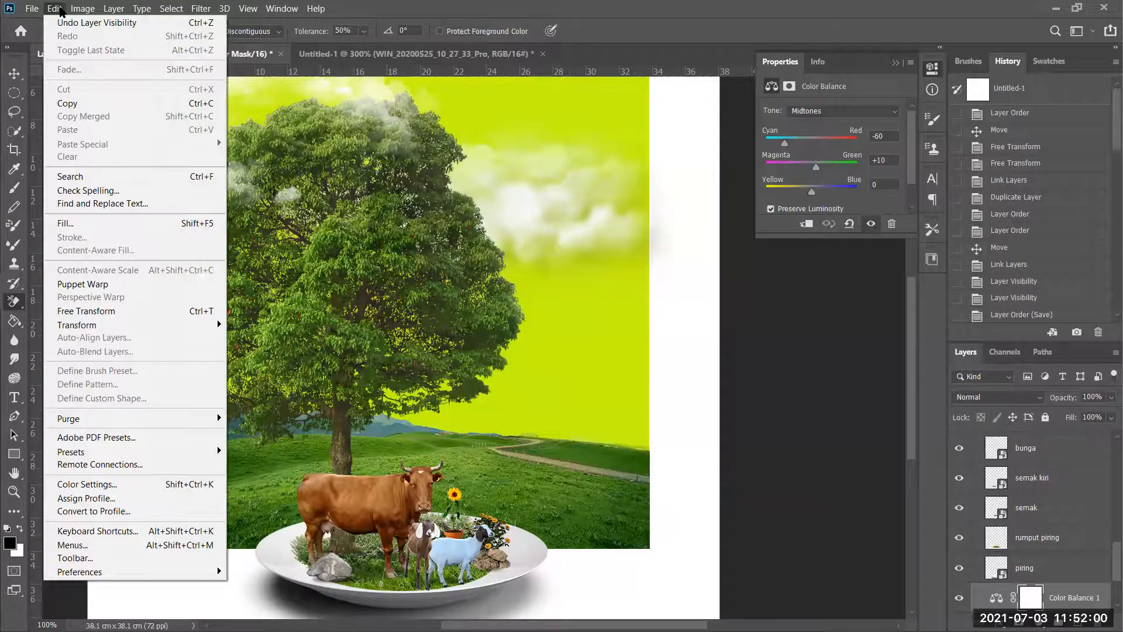
{"action": "left_click", "coordinate": [61, 10]}
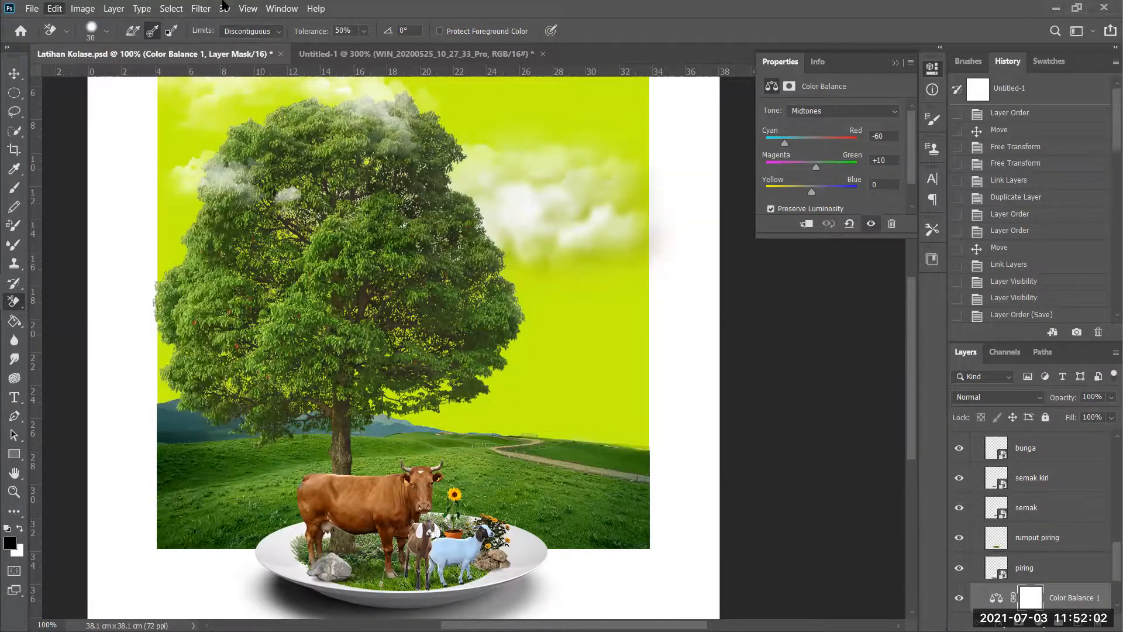
{"action": "left_click", "coordinate": [210, 7]}
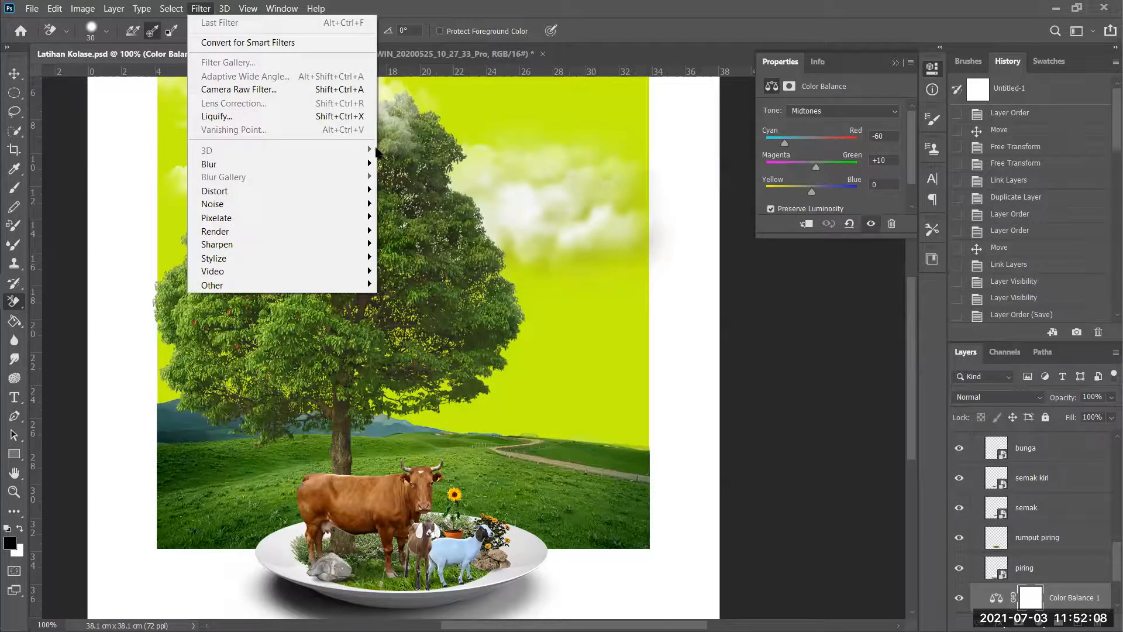
{"action": "left_click", "coordinate": [173, 15]}
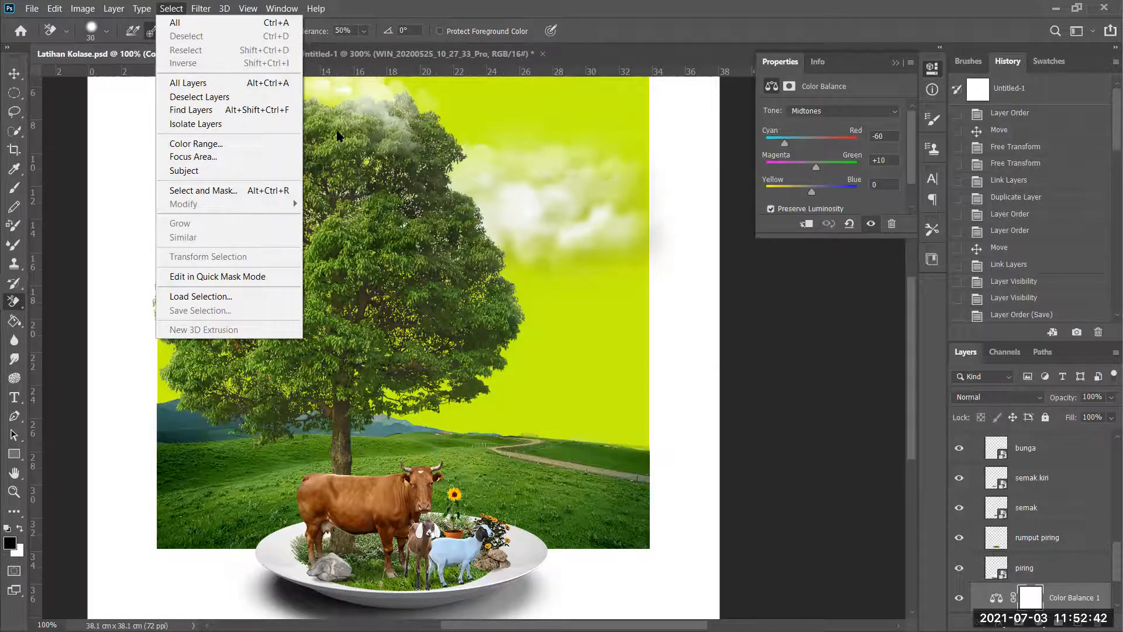
{"action": "left_click", "coordinate": [470, 55]}
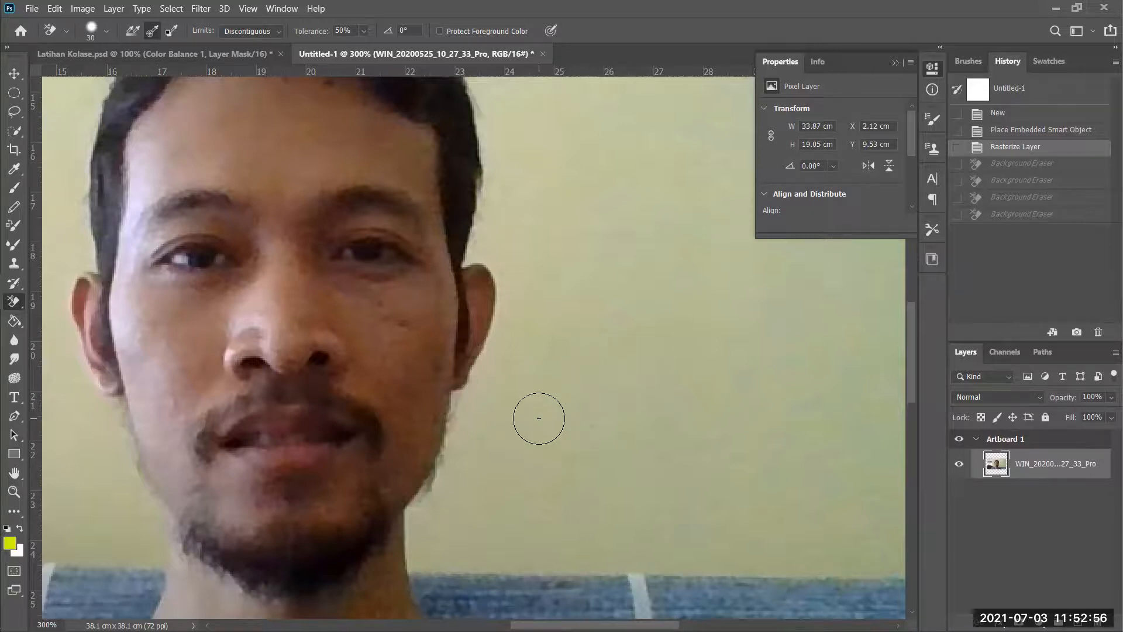
- Erase the wall along the photo's right side of the head, from the neck past the ear to the top of the hair
{"action": "scroll", "coordinate": [521, 431], "scroll_direction": "down", "scroll_amount": 1}
{"action": "mouse_move", "coordinate": [421, 543]}
{"action": "left_mouse_down"}
{"action": "mouse_move", "coordinate": [416, 480]}
{"action": "mouse_move", "coordinate": [448, 437]}
{"action": "mouse_move", "coordinate": [492, 303]}
{"action": "mouse_move", "coordinate": [492, 231]}
{"action": "mouse_move", "coordinate": [468, 237]}
{"action": "mouse_move", "coordinate": [499, 150]}
{"action": "mouse_move", "coordinate": [499, 109]}
{"action": "mouse_move", "coordinate": [515, 176]}
{"action": "left_mouse_up"}
{"action": "scroll", "coordinate": [518, 177], "scroll_direction": "up", "scroll_amount": 3}
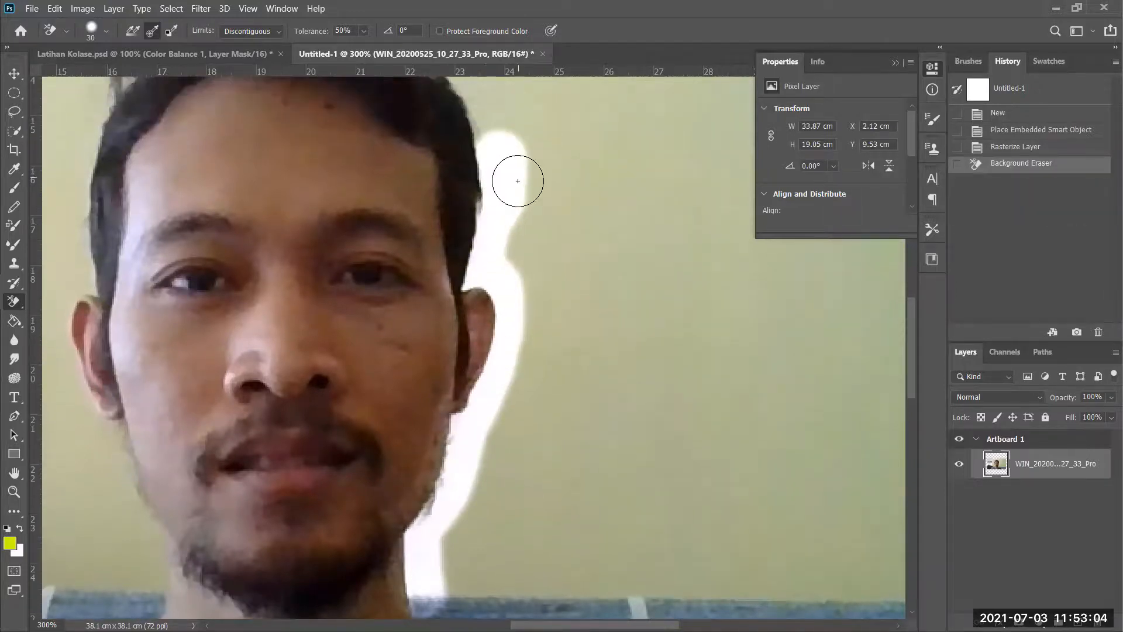
{"action": "scroll", "coordinate": [517, 177], "scroll_direction": "up", "scroll_amount": 3}
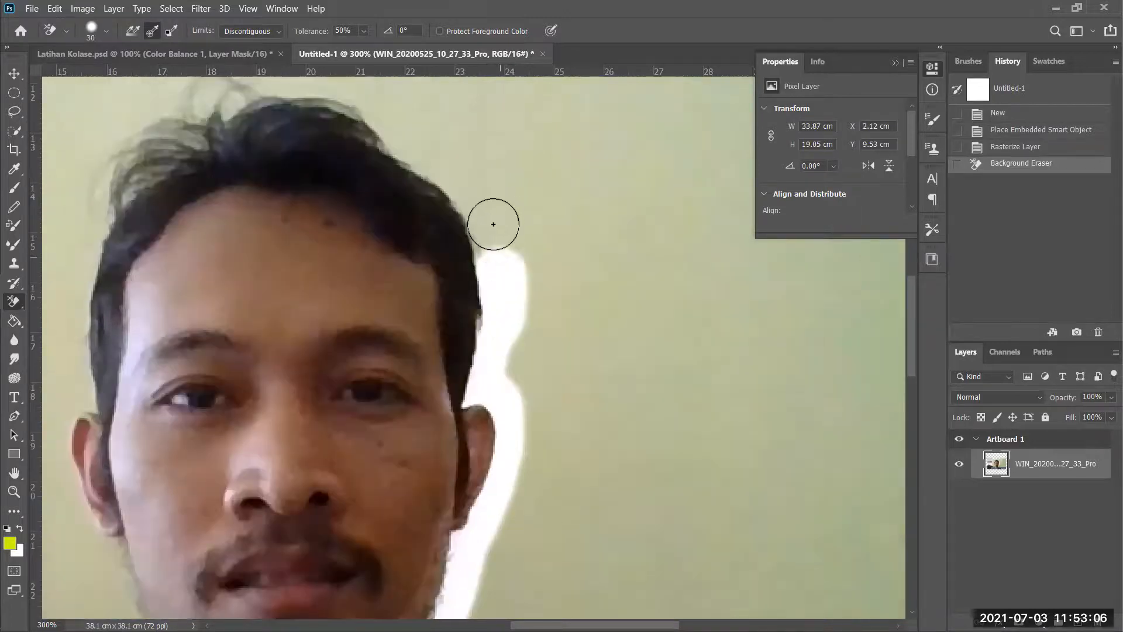
{"action": "left_click", "coordinate": [496, 261]}
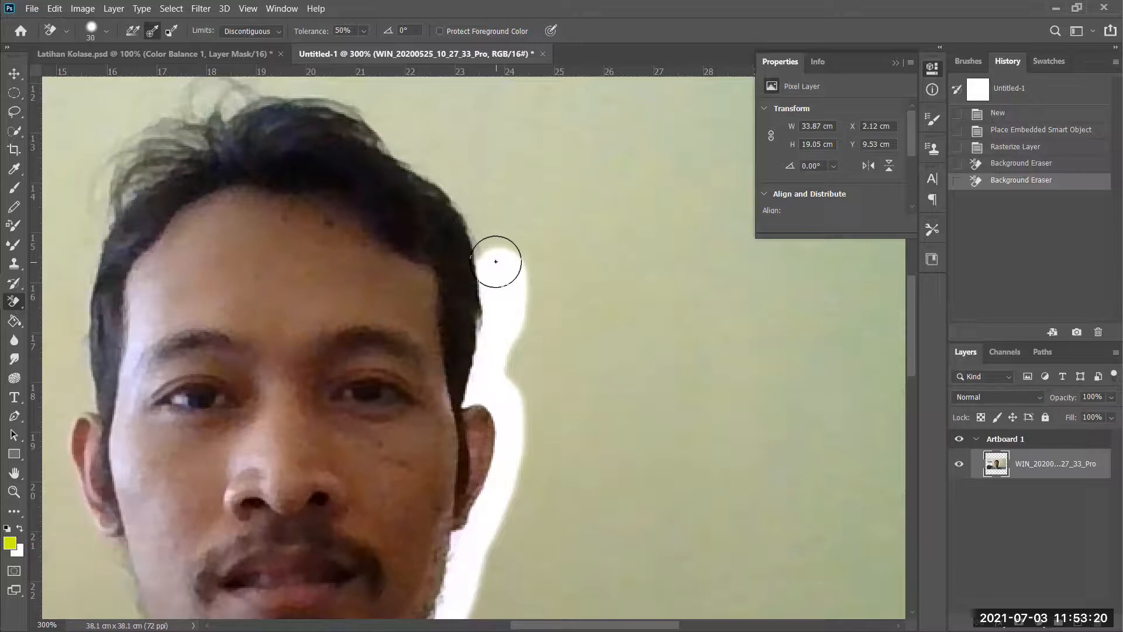
{"action": "mouse_move", "coordinate": [493, 261]}
{"action": "left_mouse_down"}
{"action": "mouse_move", "coordinate": [484, 211]}
{"action": "mouse_move", "coordinate": [499, 265]}
{"action": "mouse_move", "coordinate": [467, 194]}
{"action": "mouse_move", "coordinate": [392, 124]}
{"action": "mouse_move", "coordinate": [351, 96]}
{"action": "mouse_move", "coordinate": [300, 95]}
{"action": "left_mouse_up"}
{"action": "scroll", "coordinate": [382, 157], "scroll_direction": "up", "scroll_amount": 2}
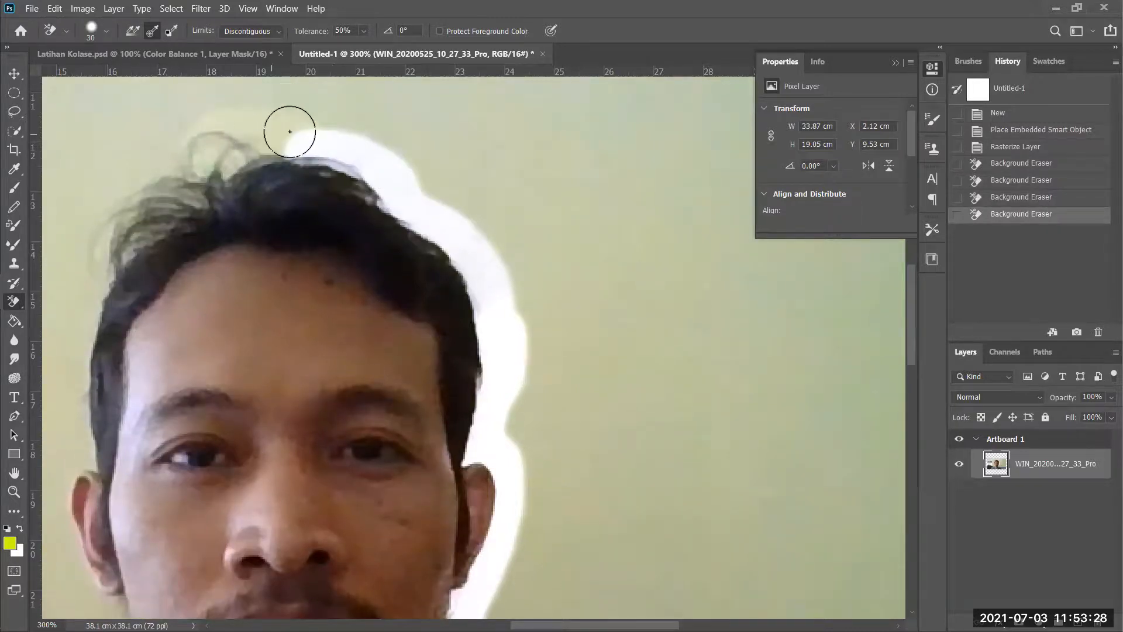
- Erase the wall around the hair on the photo's left side, undo the stroke that eats into the hair, and re-erase between ear and hair
{"action": "mouse_move", "coordinate": [106, 211]}
{"action": "left_mouse_down"}
{"action": "mouse_move", "coordinate": [97, 285]}
{"action": "mouse_move", "coordinate": [131, 175]}
{"action": "mouse_move", "coordinate": [280, 143]}
{"action": "mouse_move", "coordinate": [175, 144]}
{"action": "mouse_move", "coordinate": [280, 145]}
{"action": "mouse_move", "coordinate": [201, 168]}
{"action": "mouse_move", "coordinate": [186, 155]}
{"action": "mouse_move", "coordinate": [138, 168]}
{"action": "mouse_move", "coordinate": [97, 246]}
{"action": "mouse_move", "coordinate": [155, 205]}
{"action": "mouse_move", "coordinate": [109, 263]}
{"action": "mouse_move", "coordinate": [82, 351]}
{"action": "left_mouse_up"}
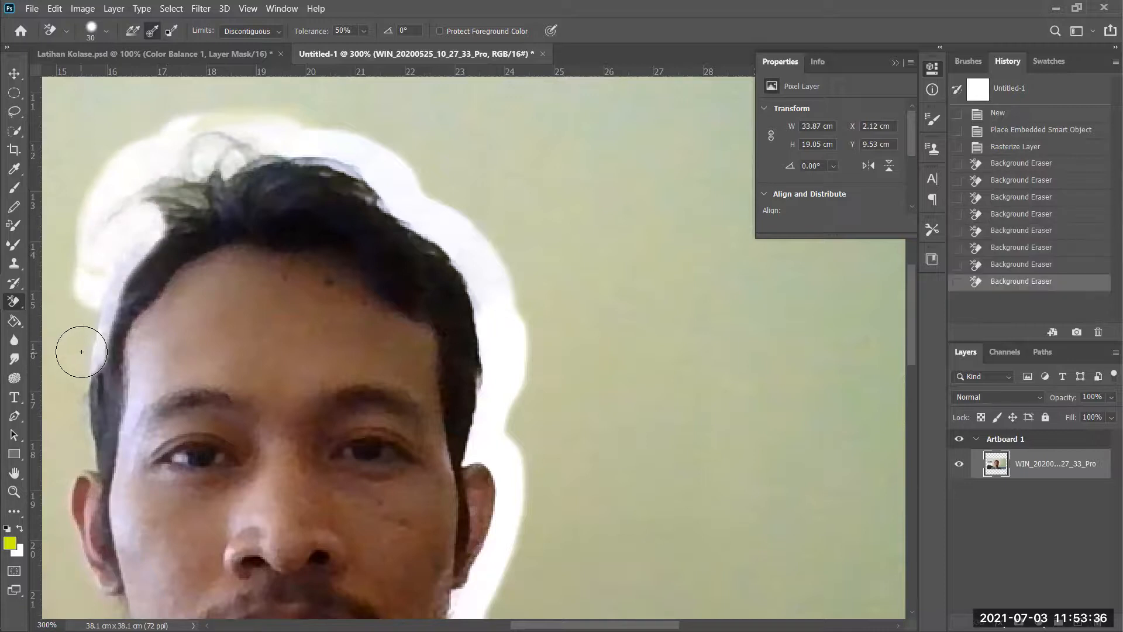
{"action": "key", "text": "ctrl+z"}
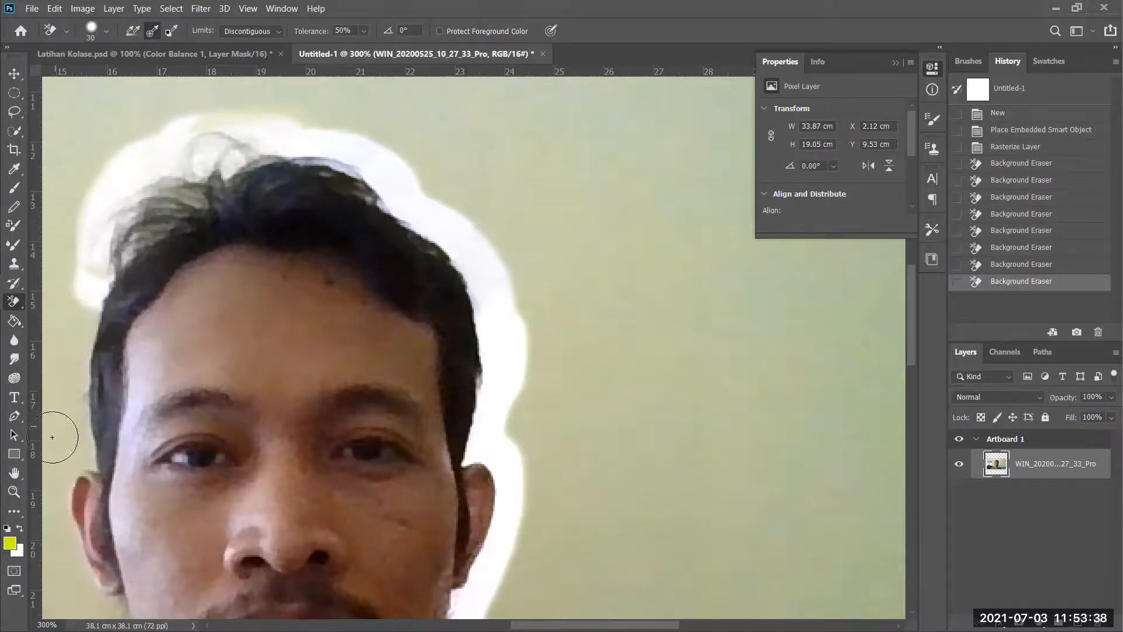
{"action": "key", "text": "ctrl+z"}
{"action": "mouse_move", "coordinate": [71, 460]}
{"action": "left_mouse_down"}
{"action": "mouse_move", "coordinate": [76, 341]}
{"action": "mouse_move", "coordinate": [109, 207]}
{"action": "left_mouse_up"}
{"action": "scroll", "coordinate": [647, 368], "scroll_direction": "right", "scroll_amount": 1}
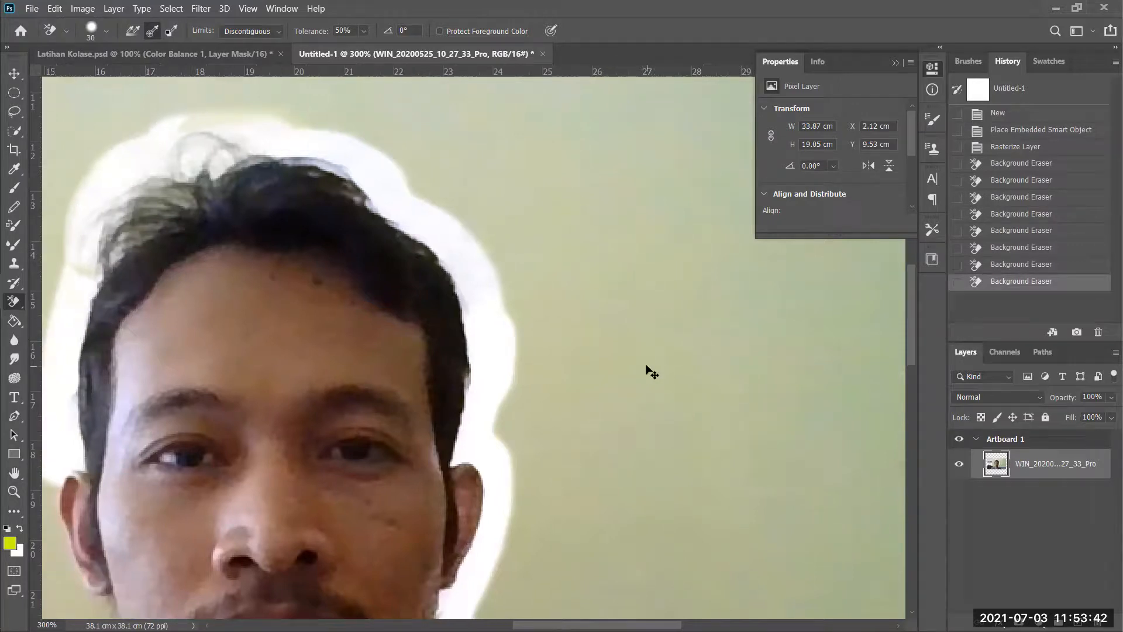
{"action": "scroll", "coordinate": [563, 362], "scroll_direction": "down", "scroll_amount": 3}
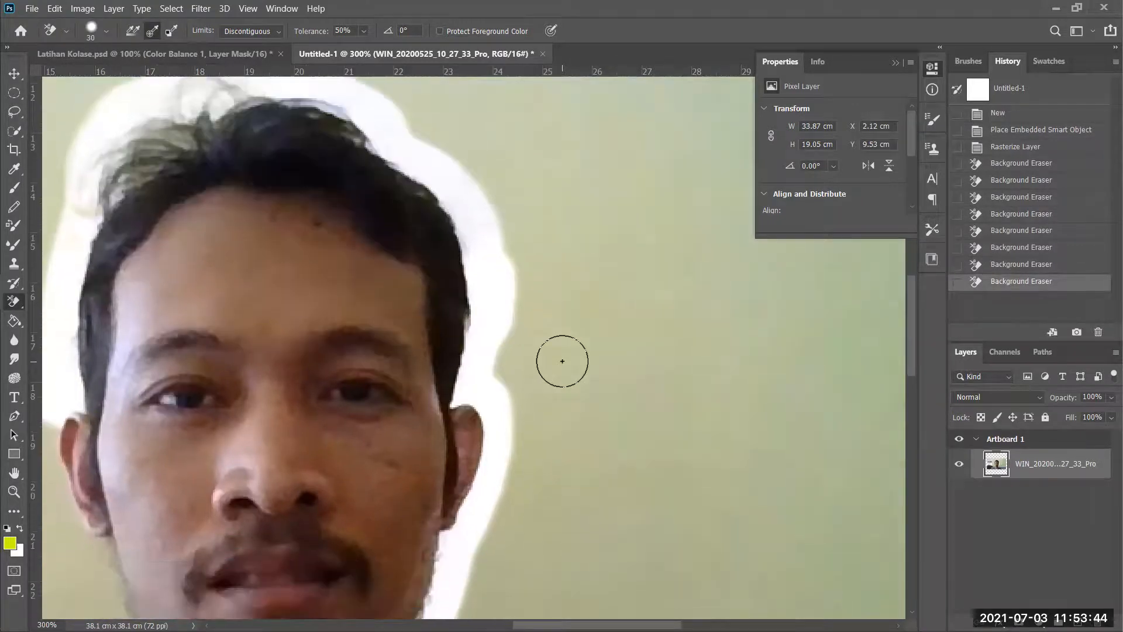